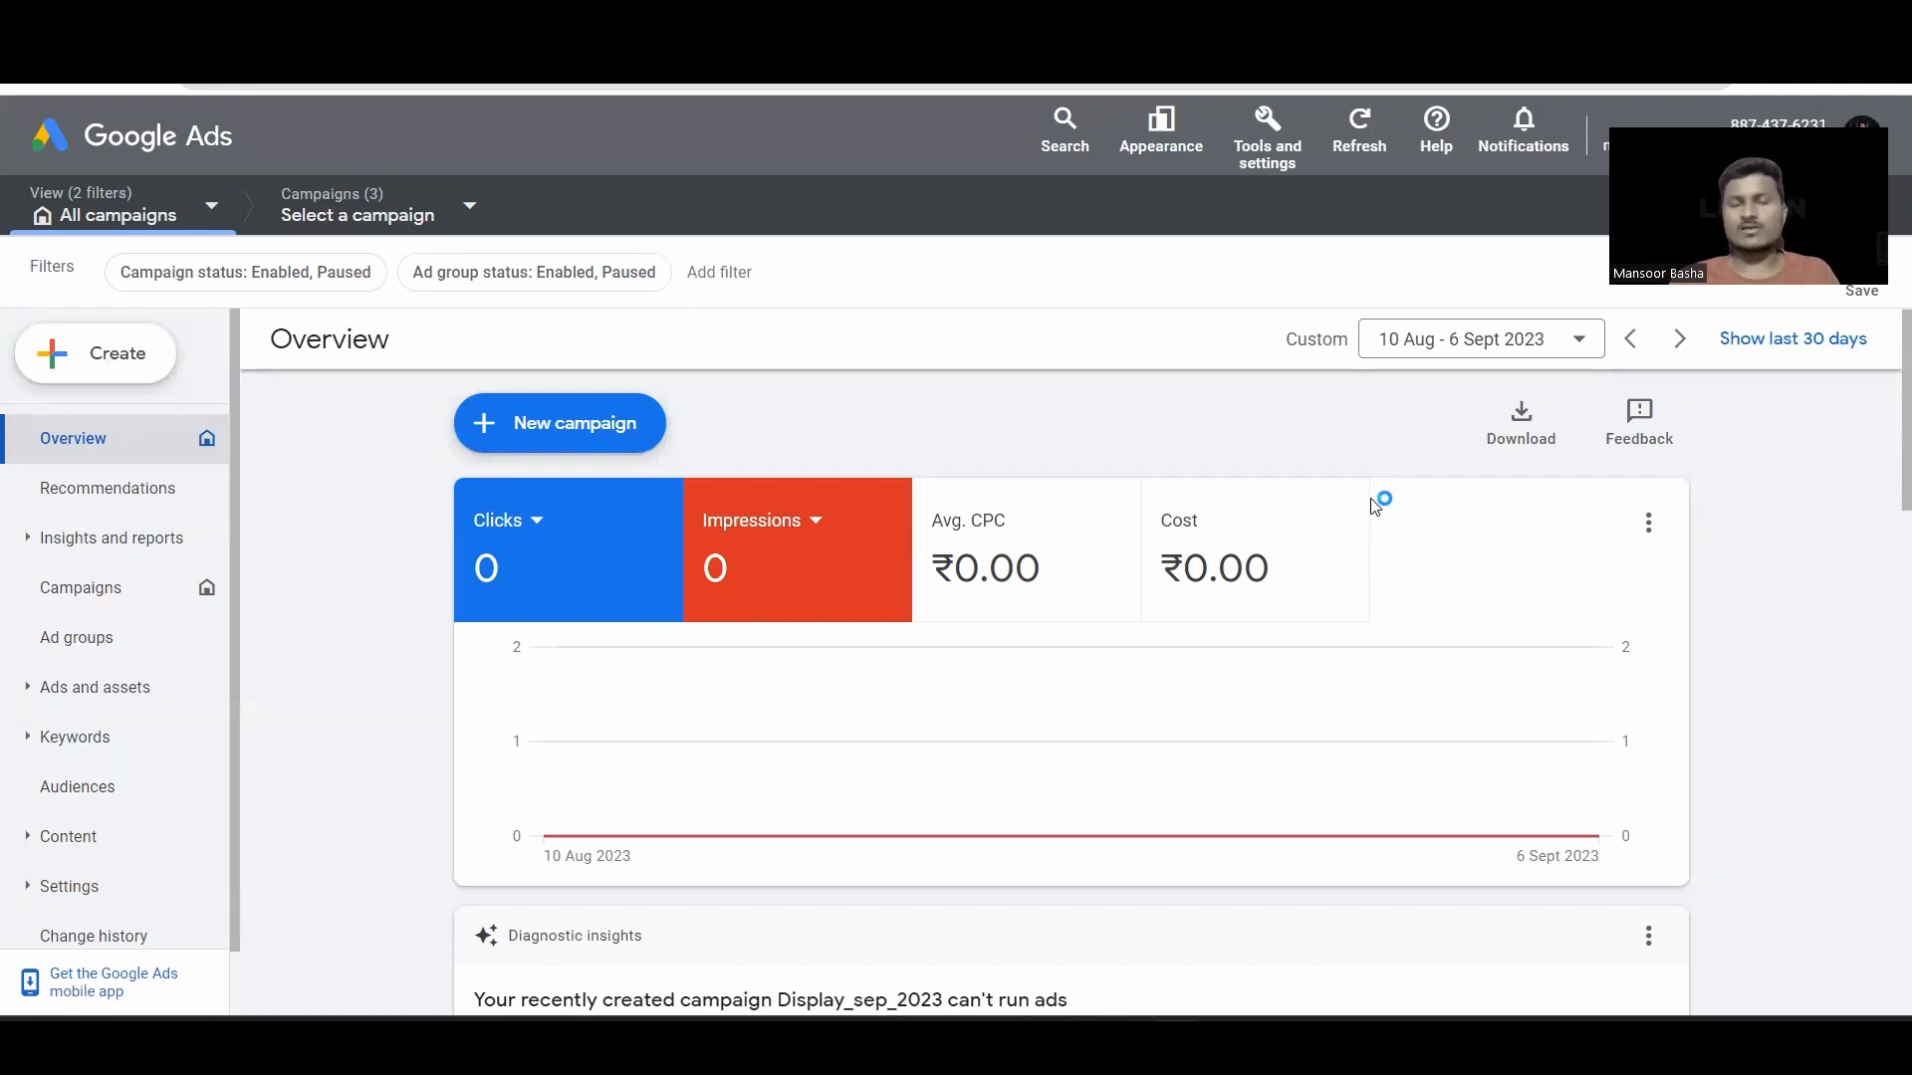
Step: Start a new Performance Max campaign without goal guidance, dismissing its introduction
left_click(601, 440)
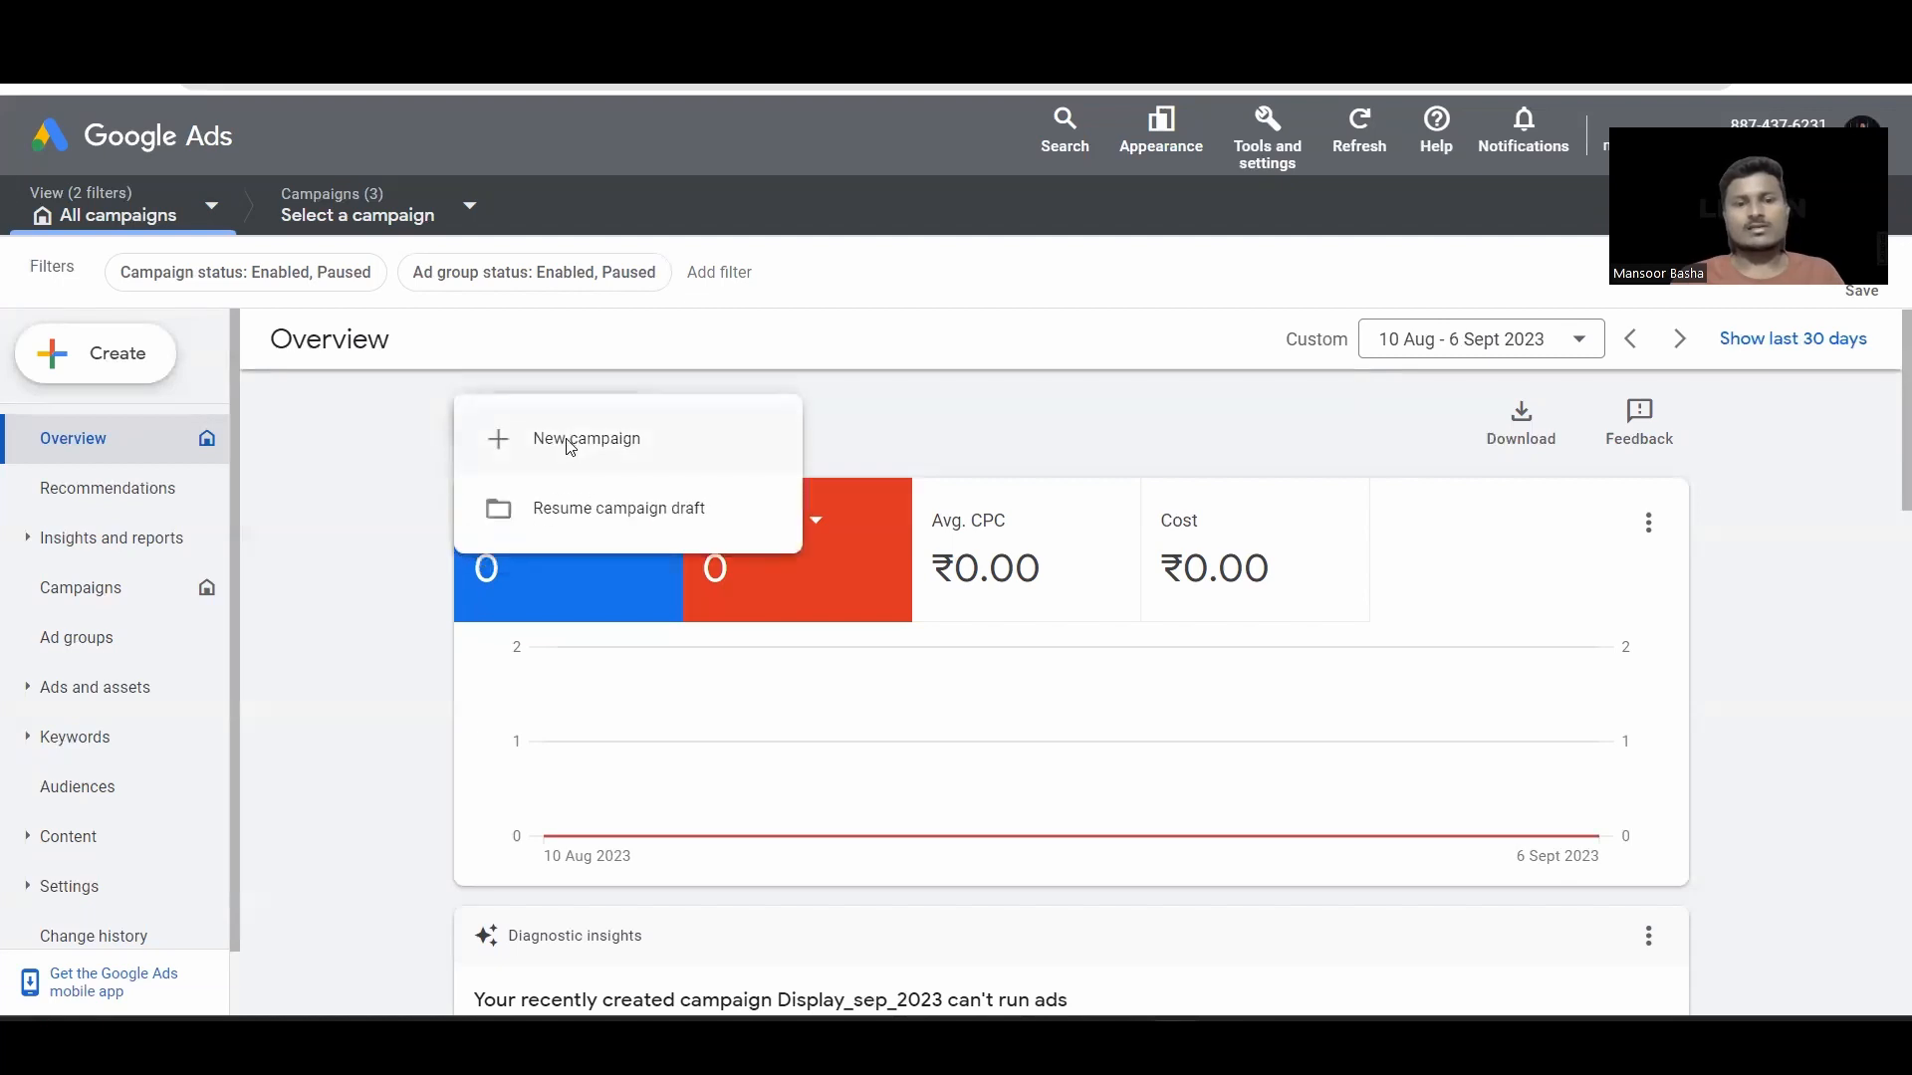
left_click(569, 445)
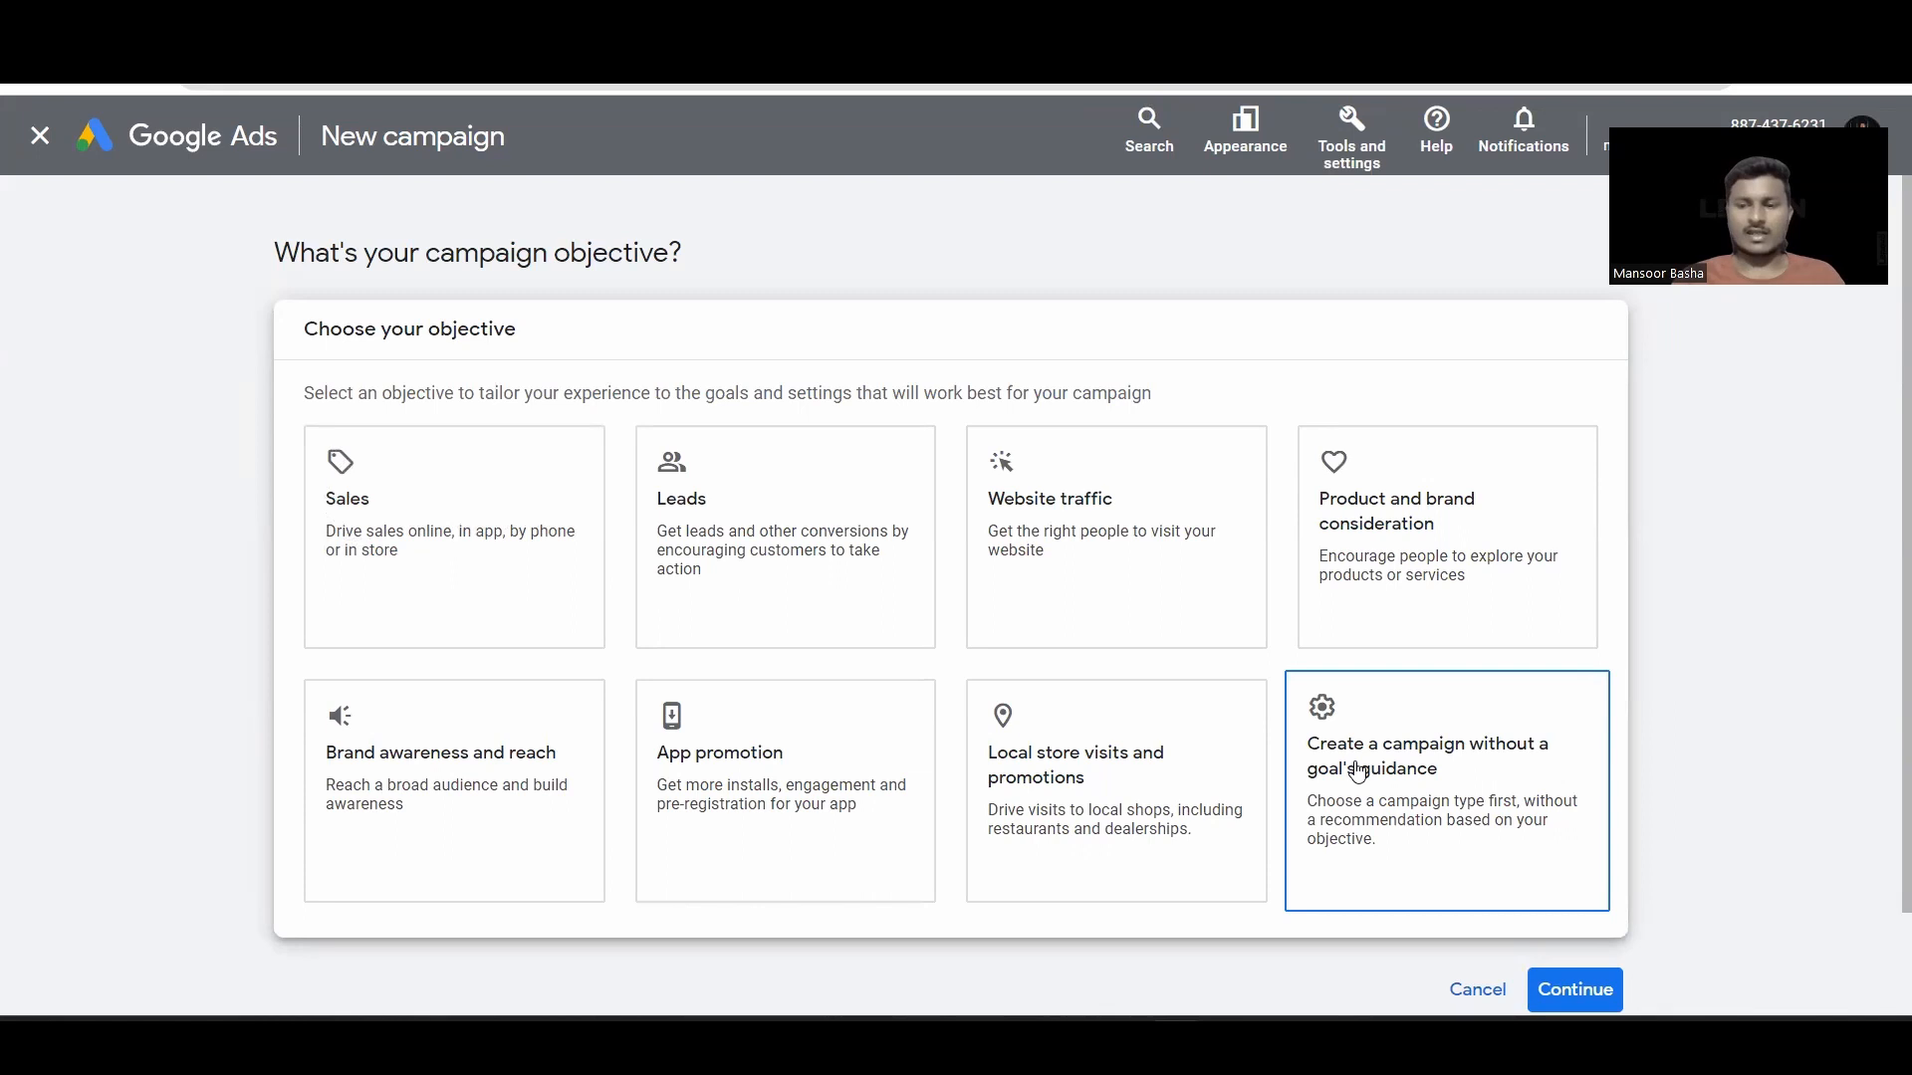
left_click(1358, 772)
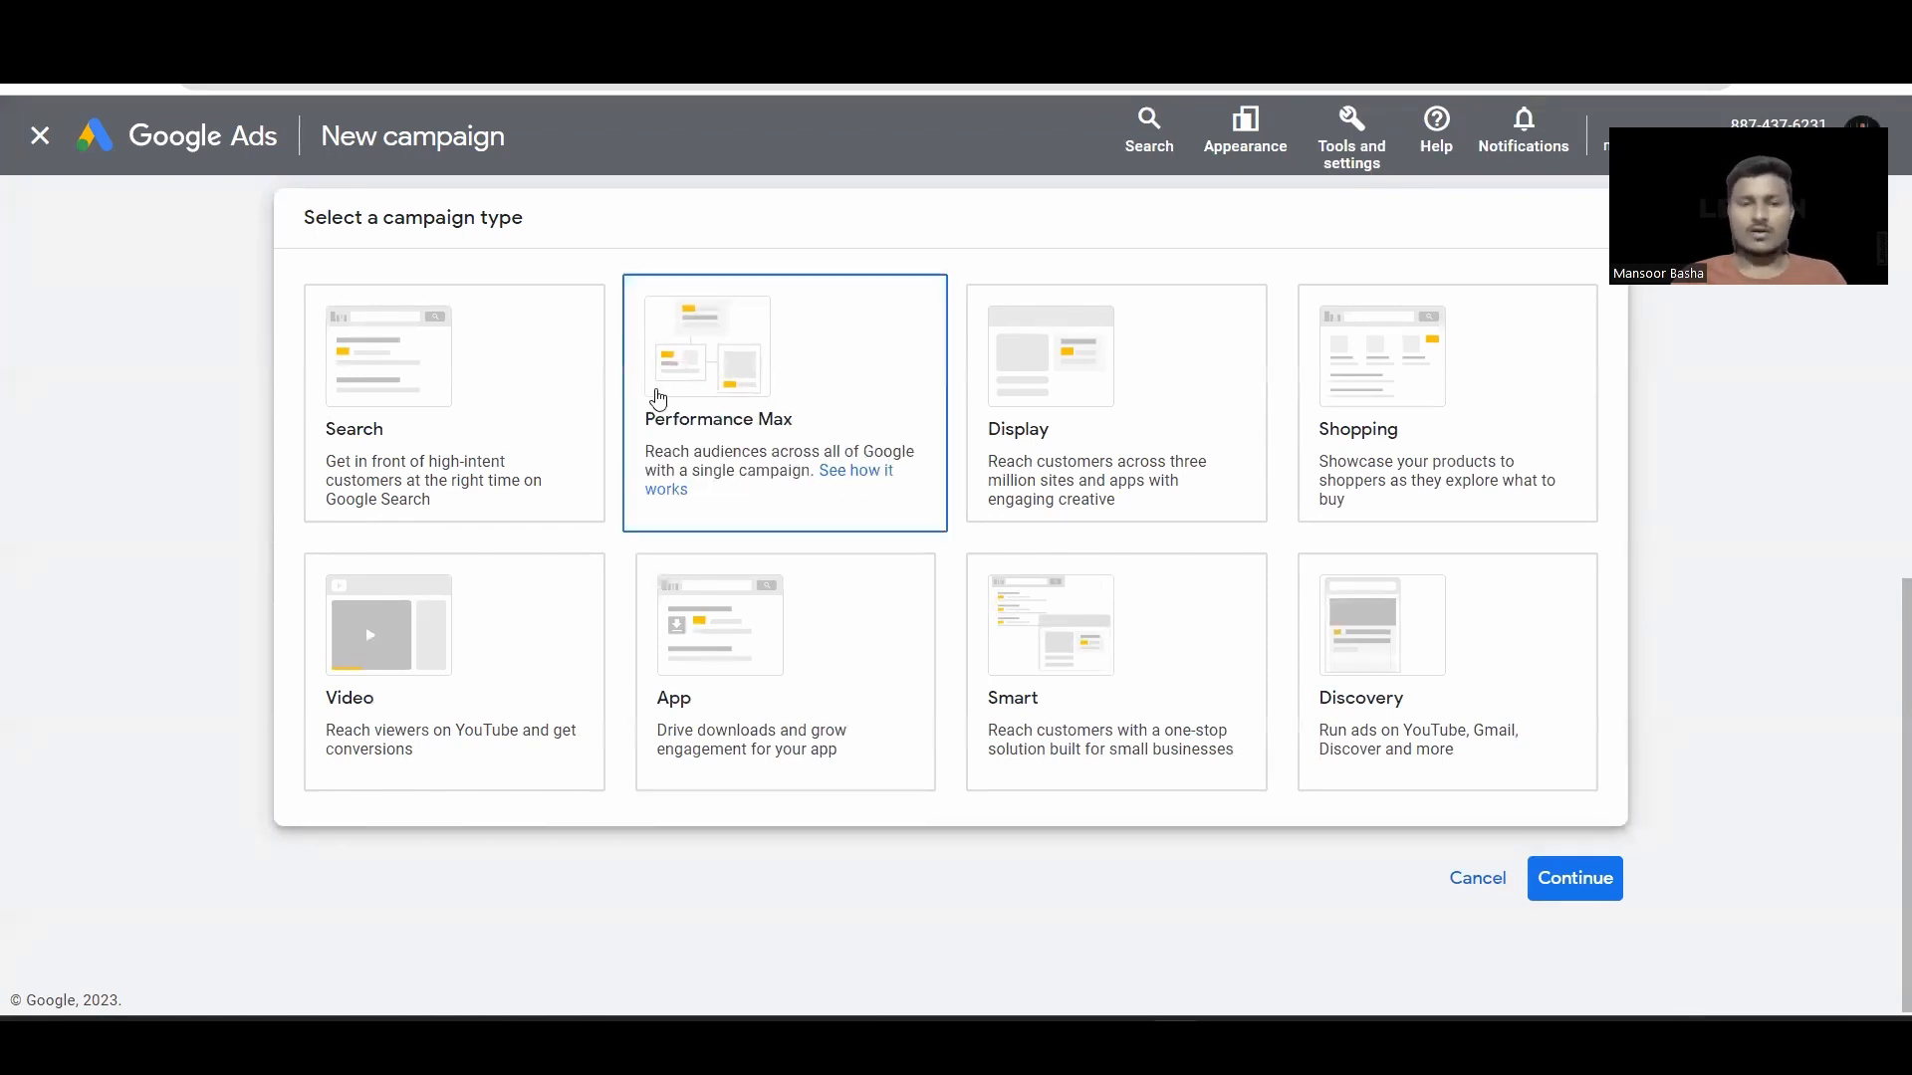
left_click(844, 482)
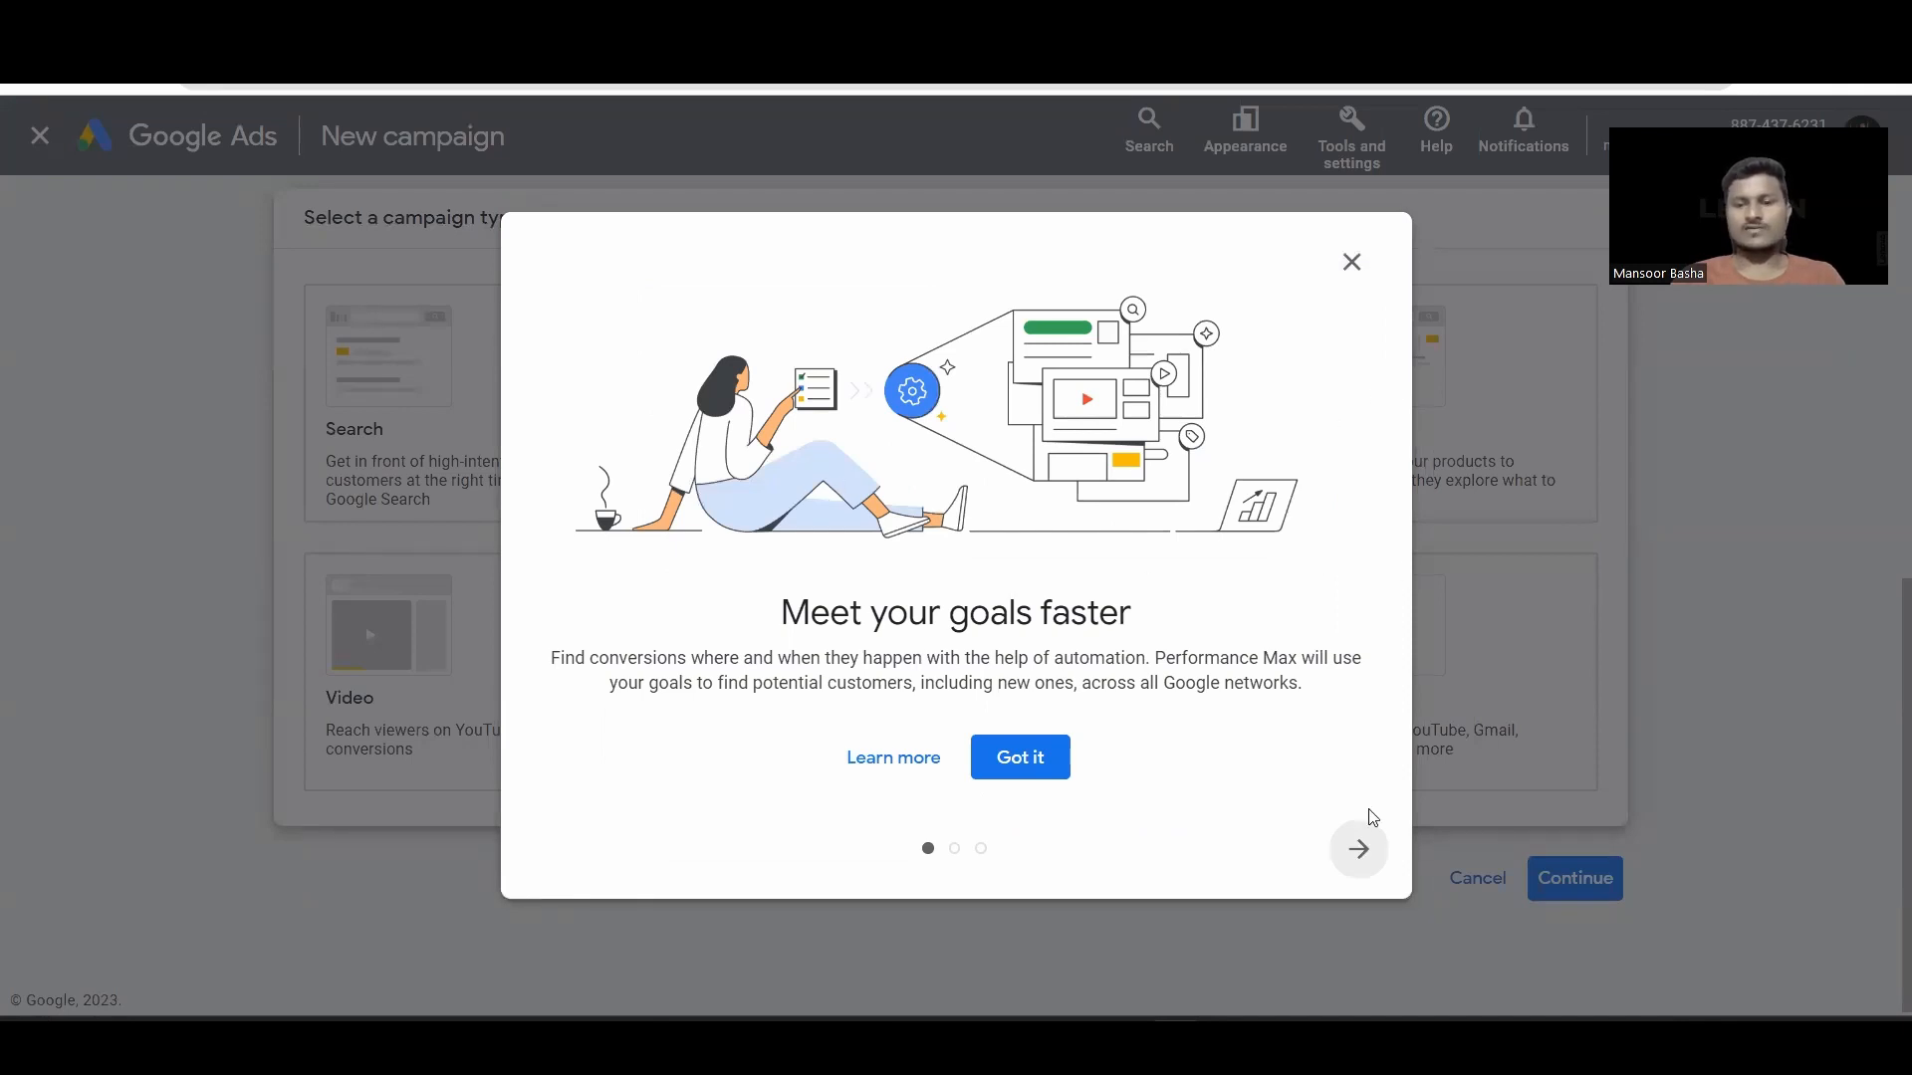
left_click(1370, 854)
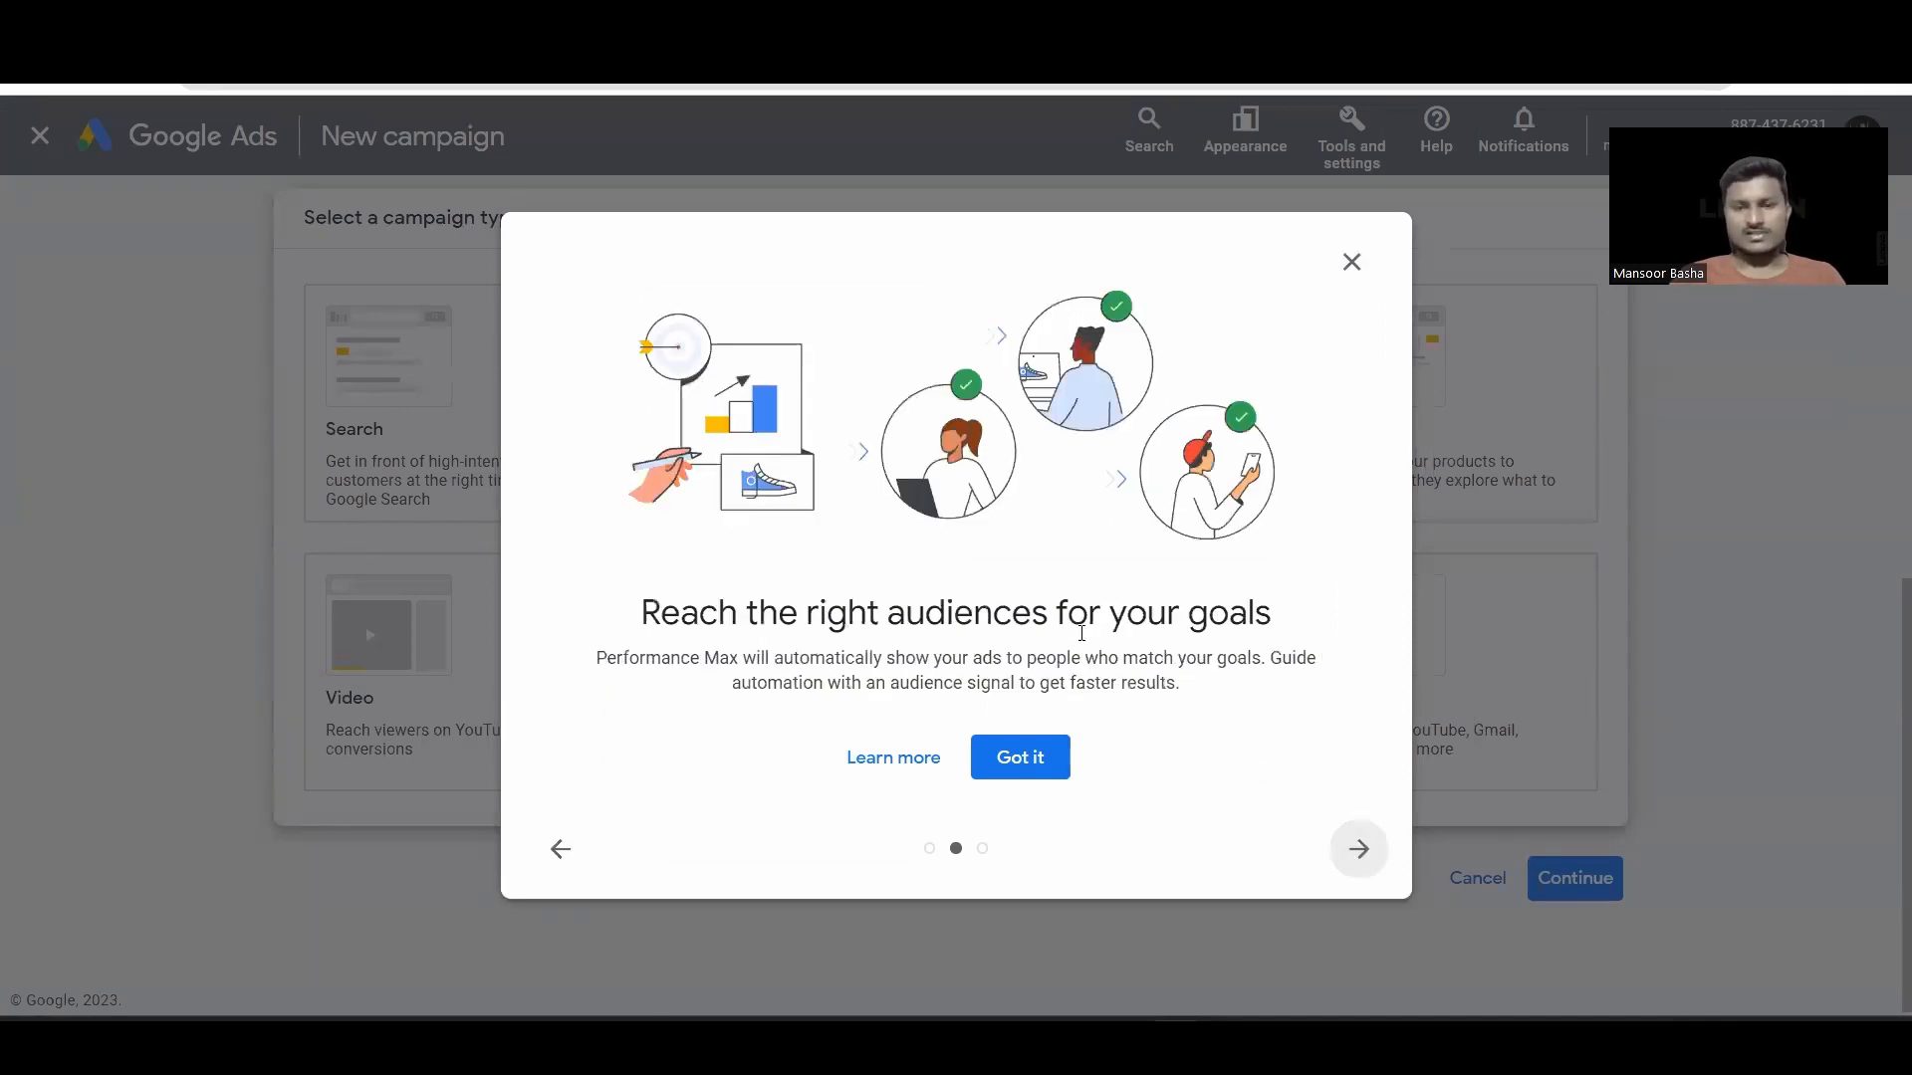
left_click(1358, 848)
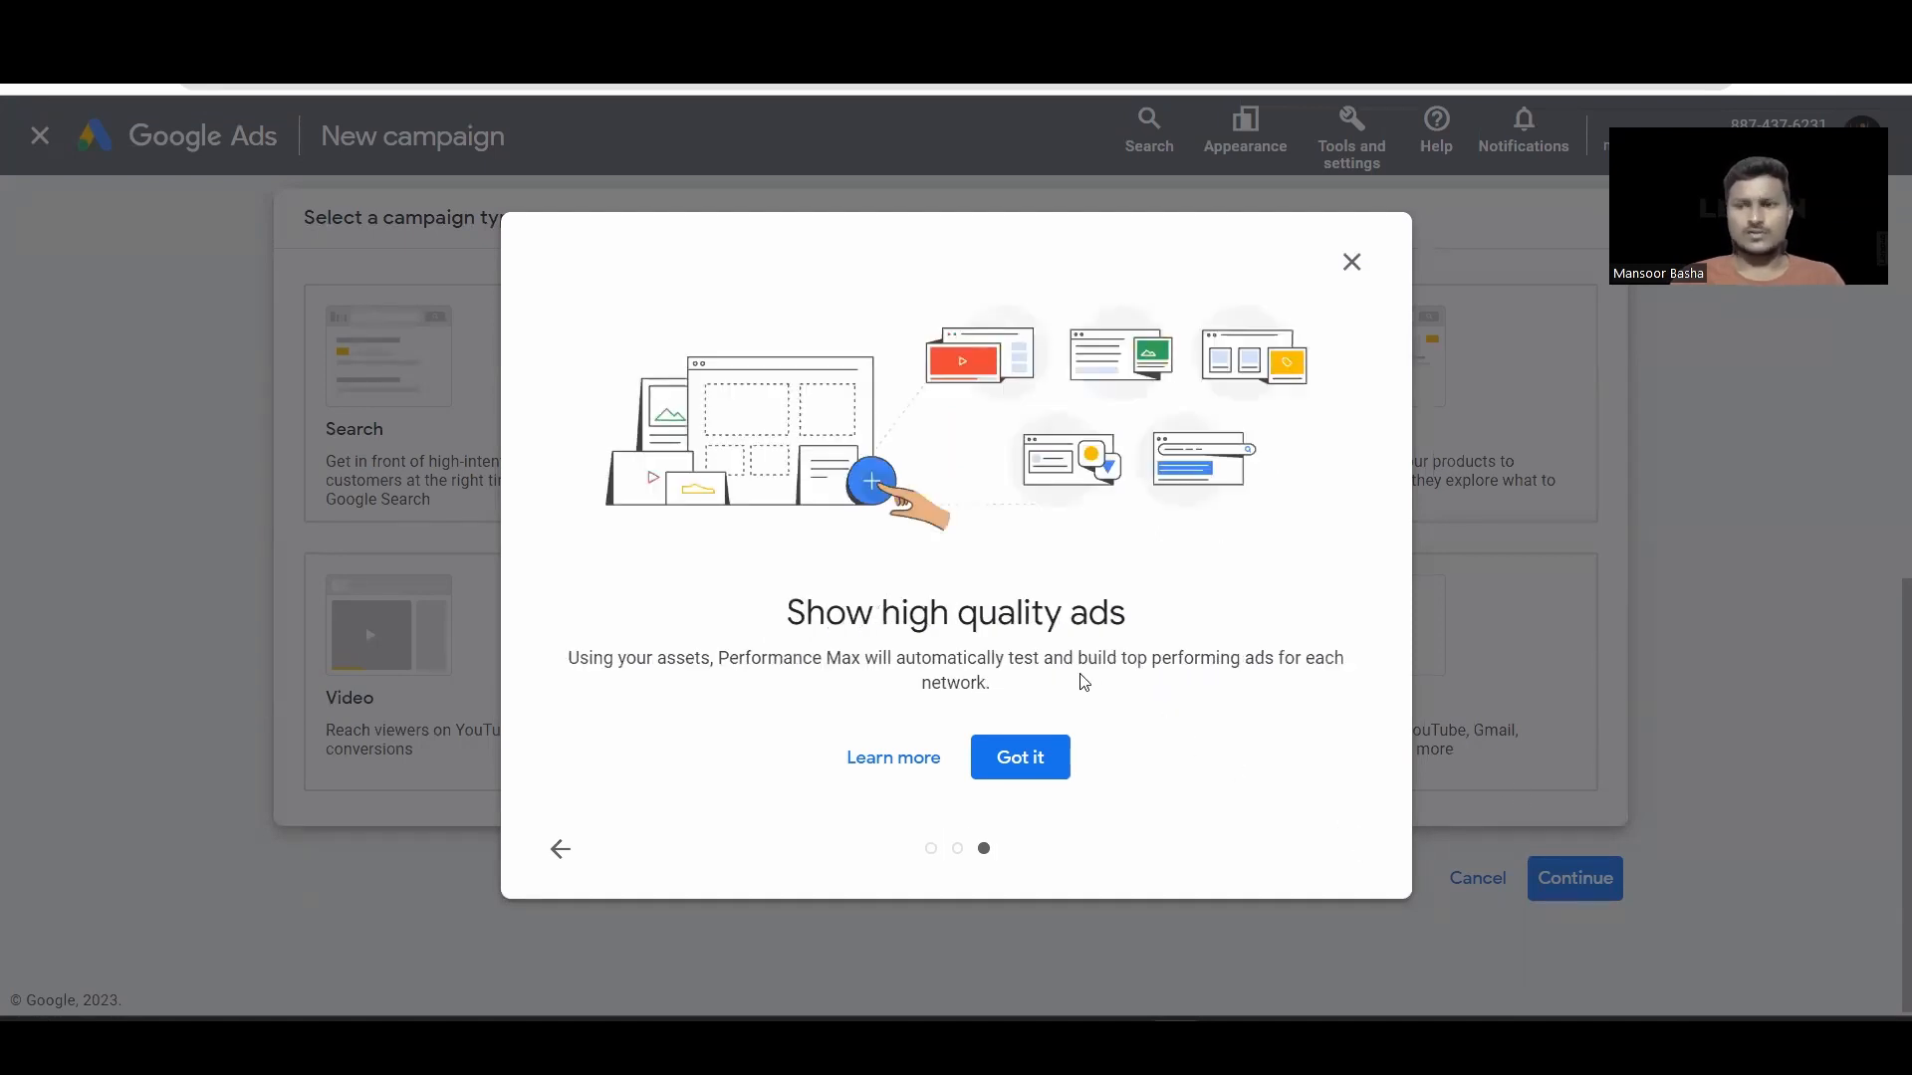
left_click(1351, 262)
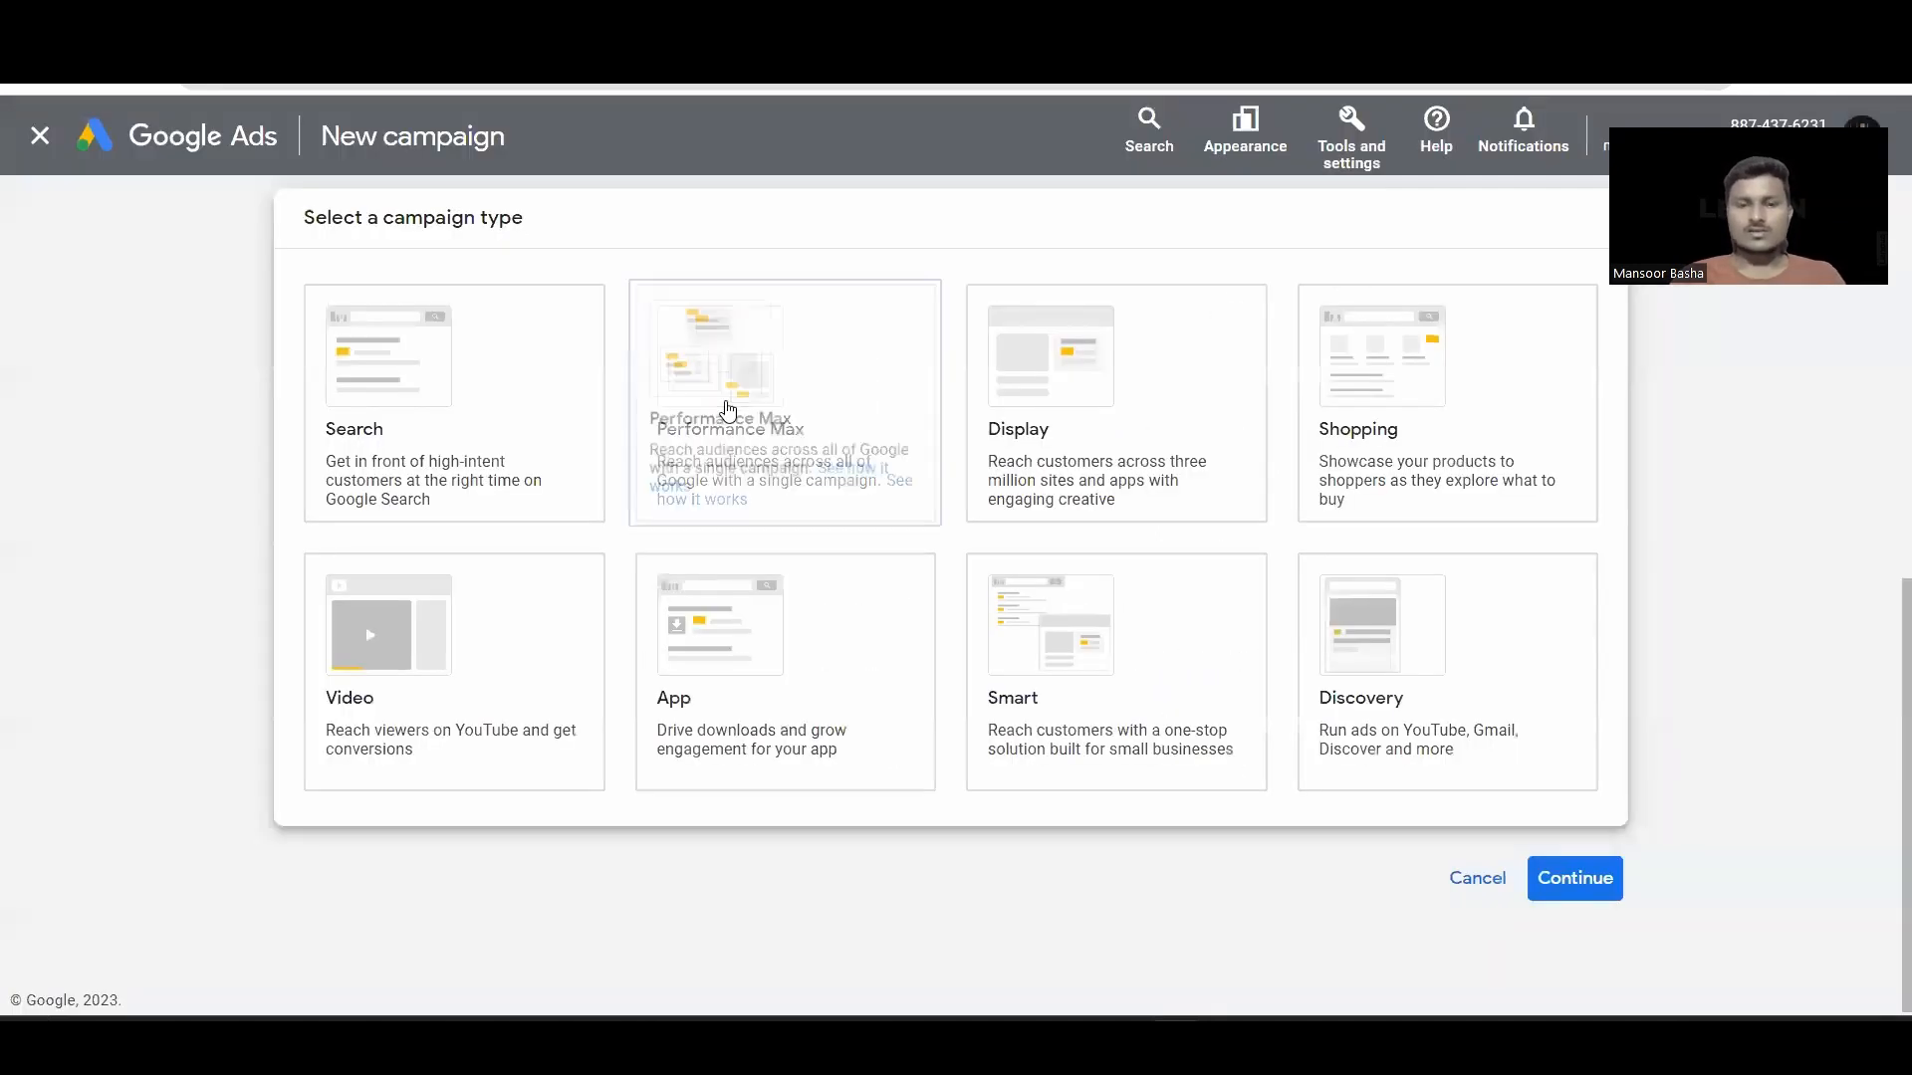
left_click(1594, 889)
Step: Name the campaign Performance Max-Lead-gen_Sep and continue to bidding
left_click(494, 739)
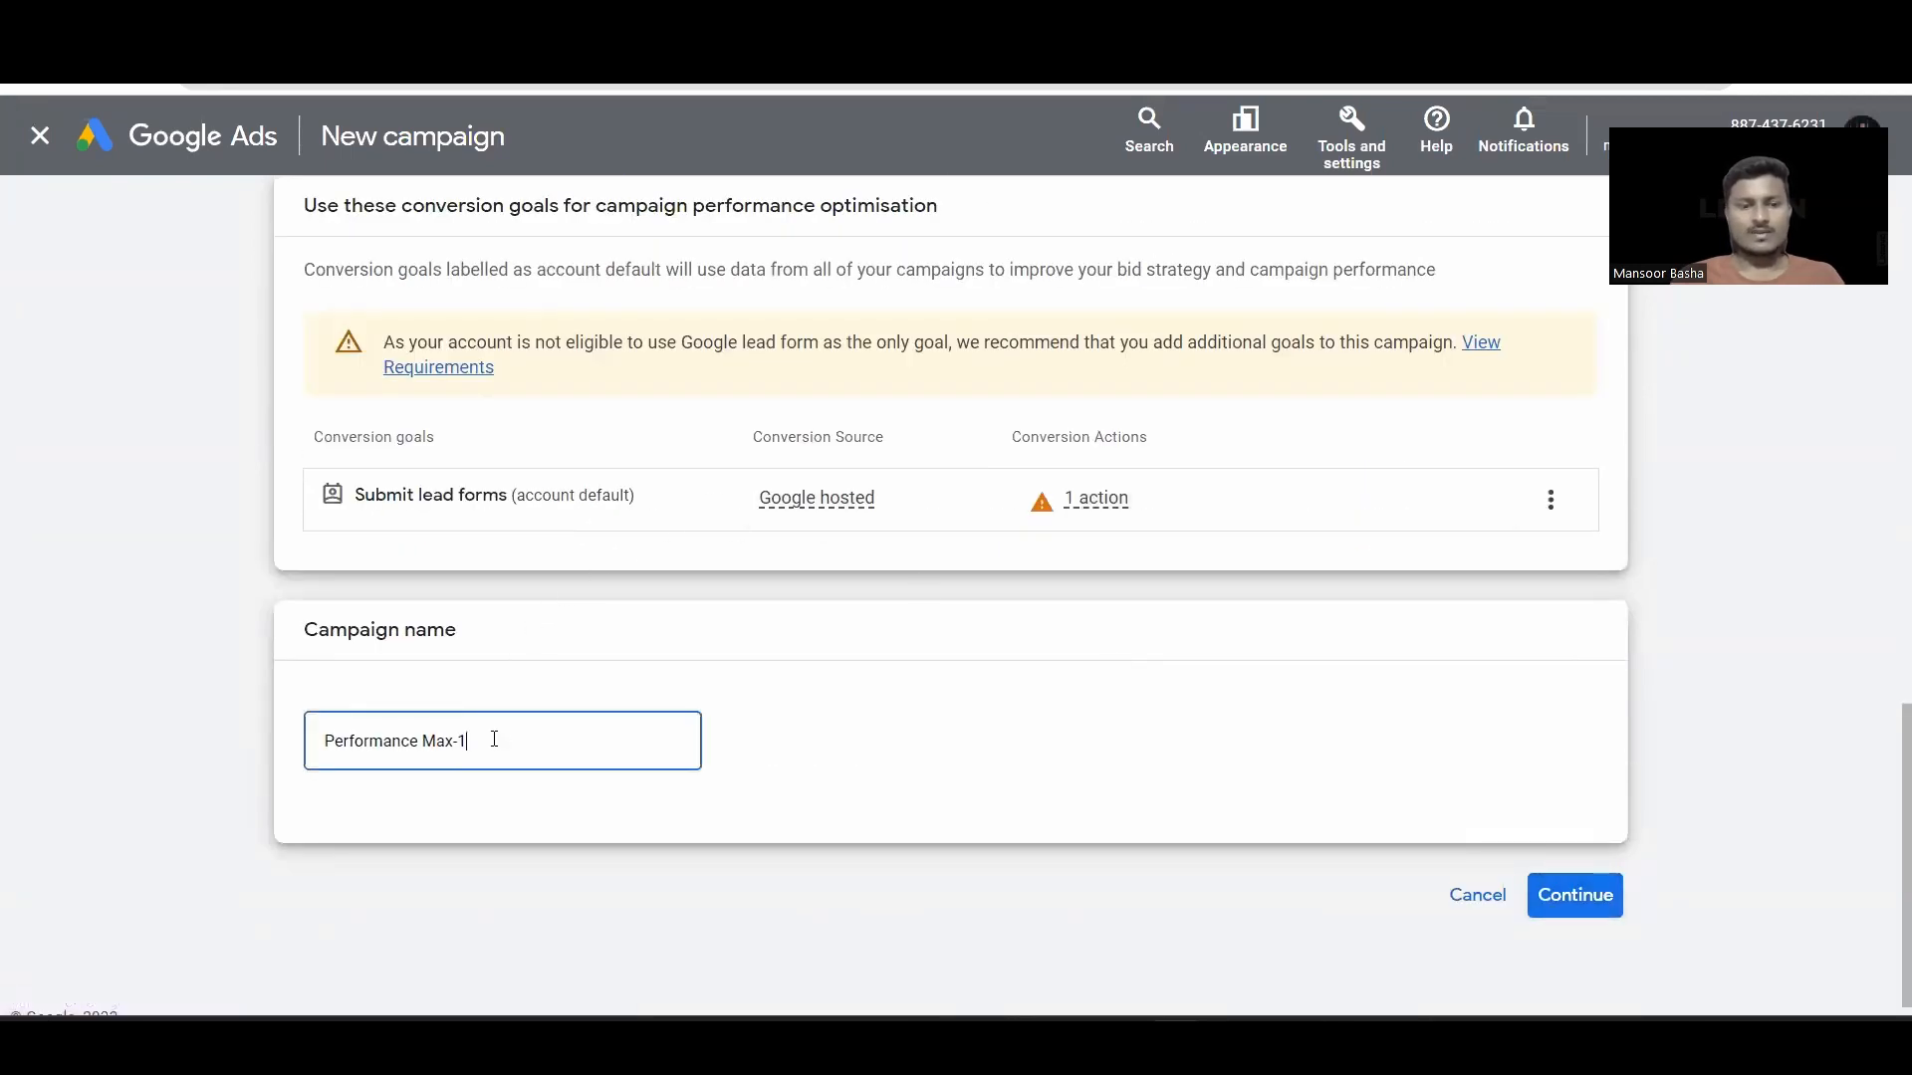
type("Leadsgen")
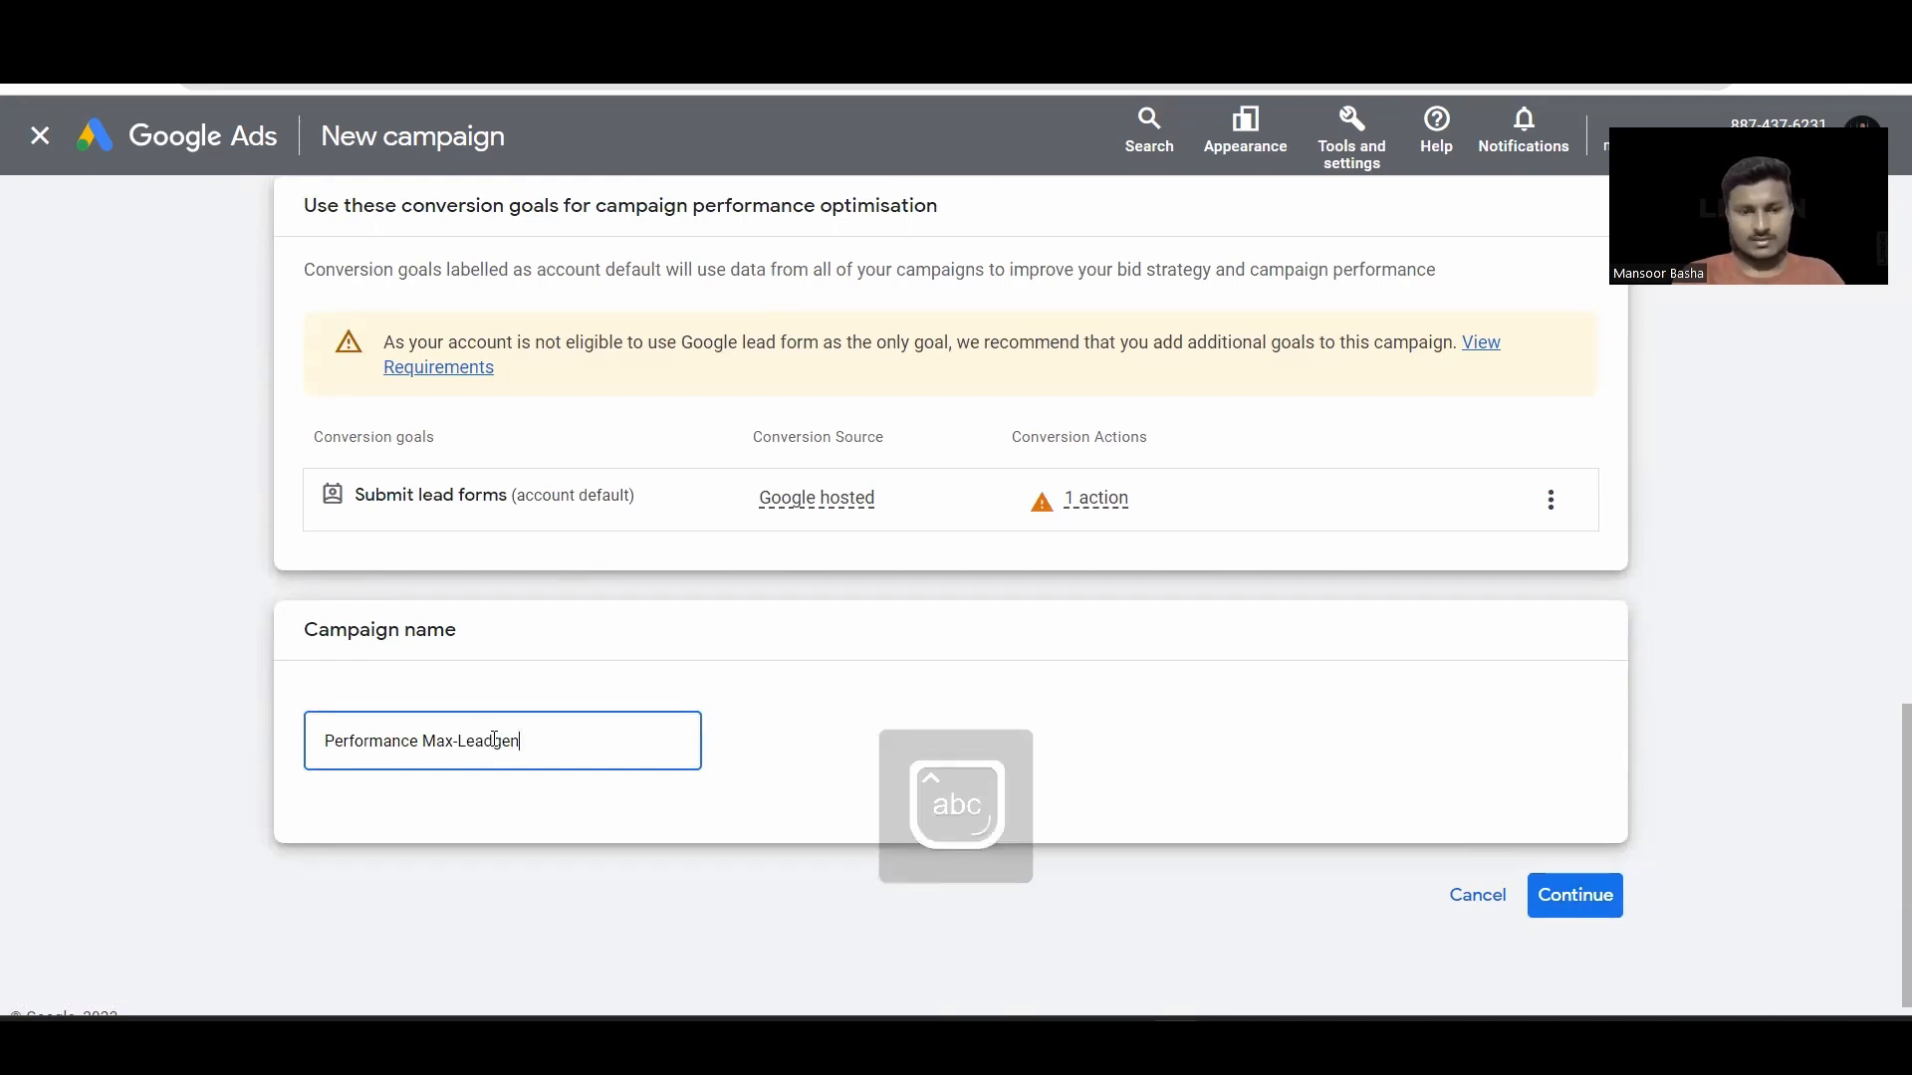
type(" -Sep")
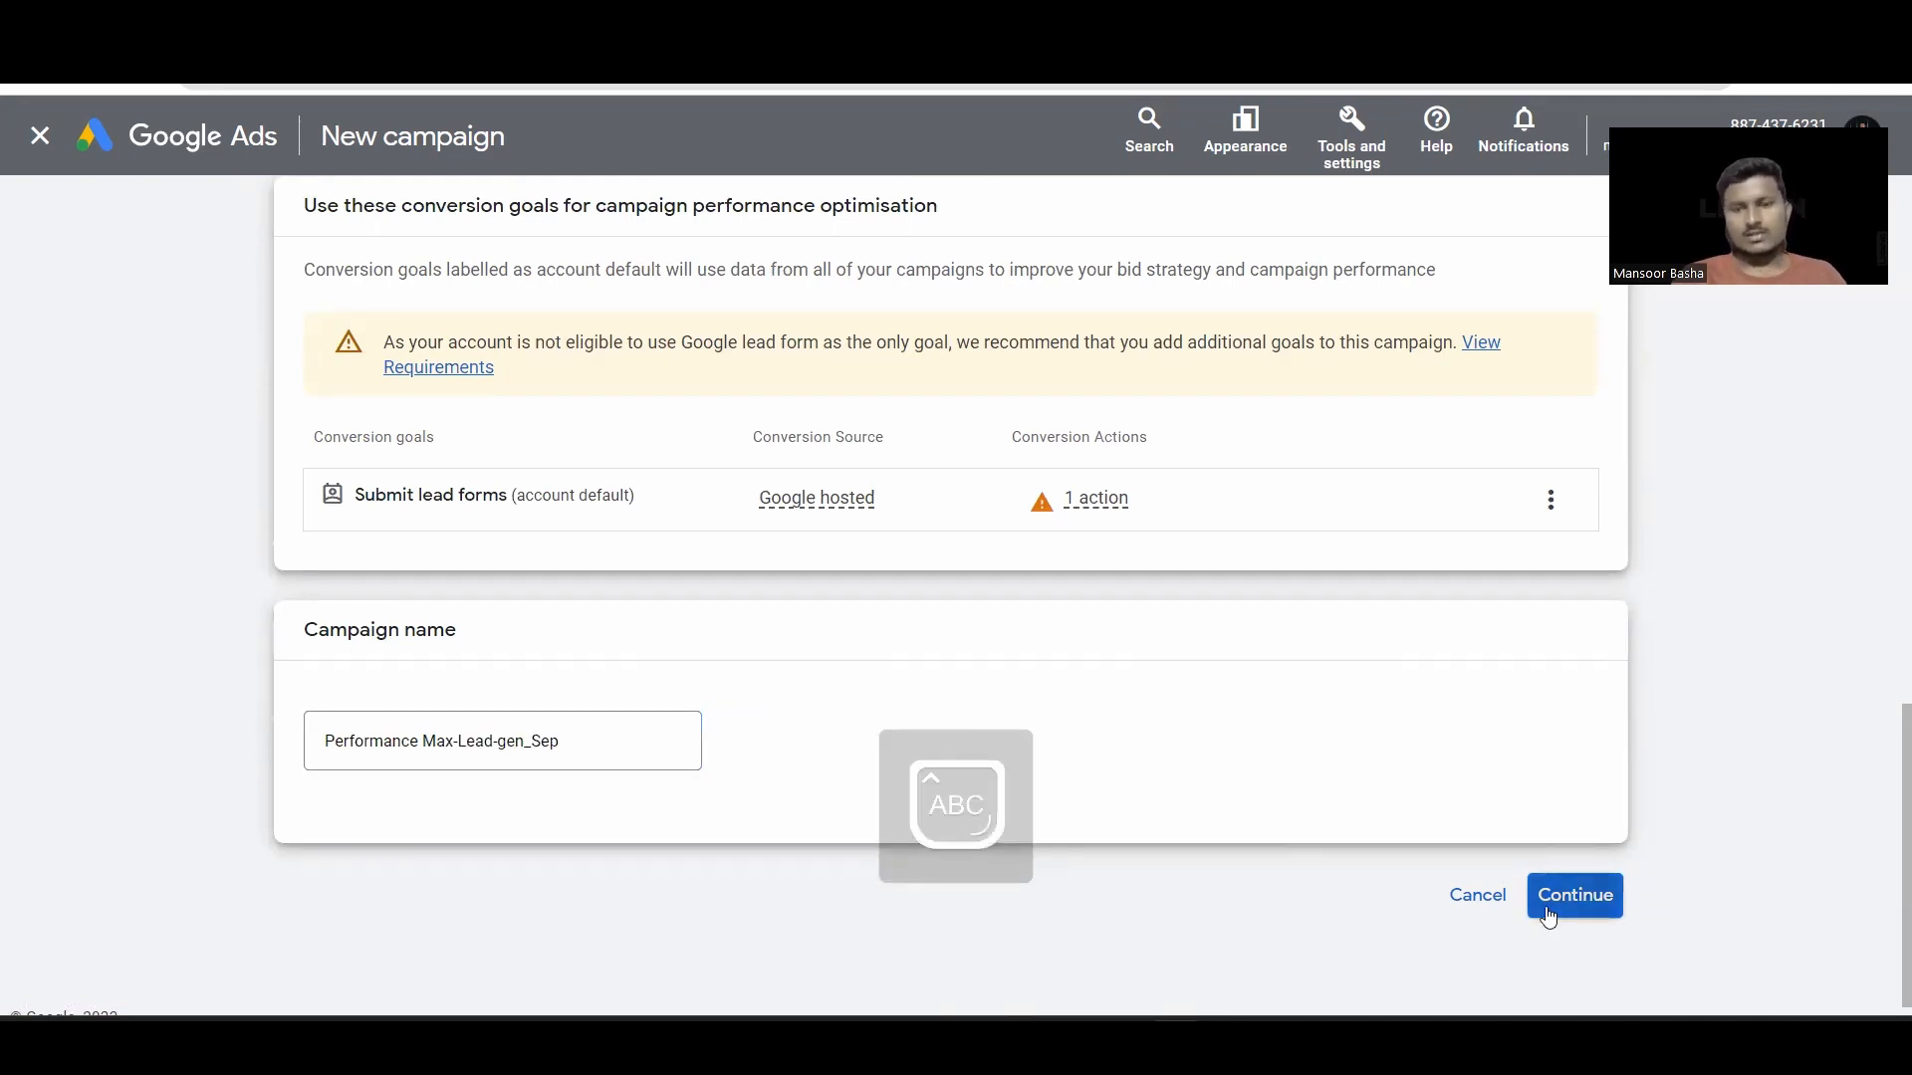
left_click(1554, 899)
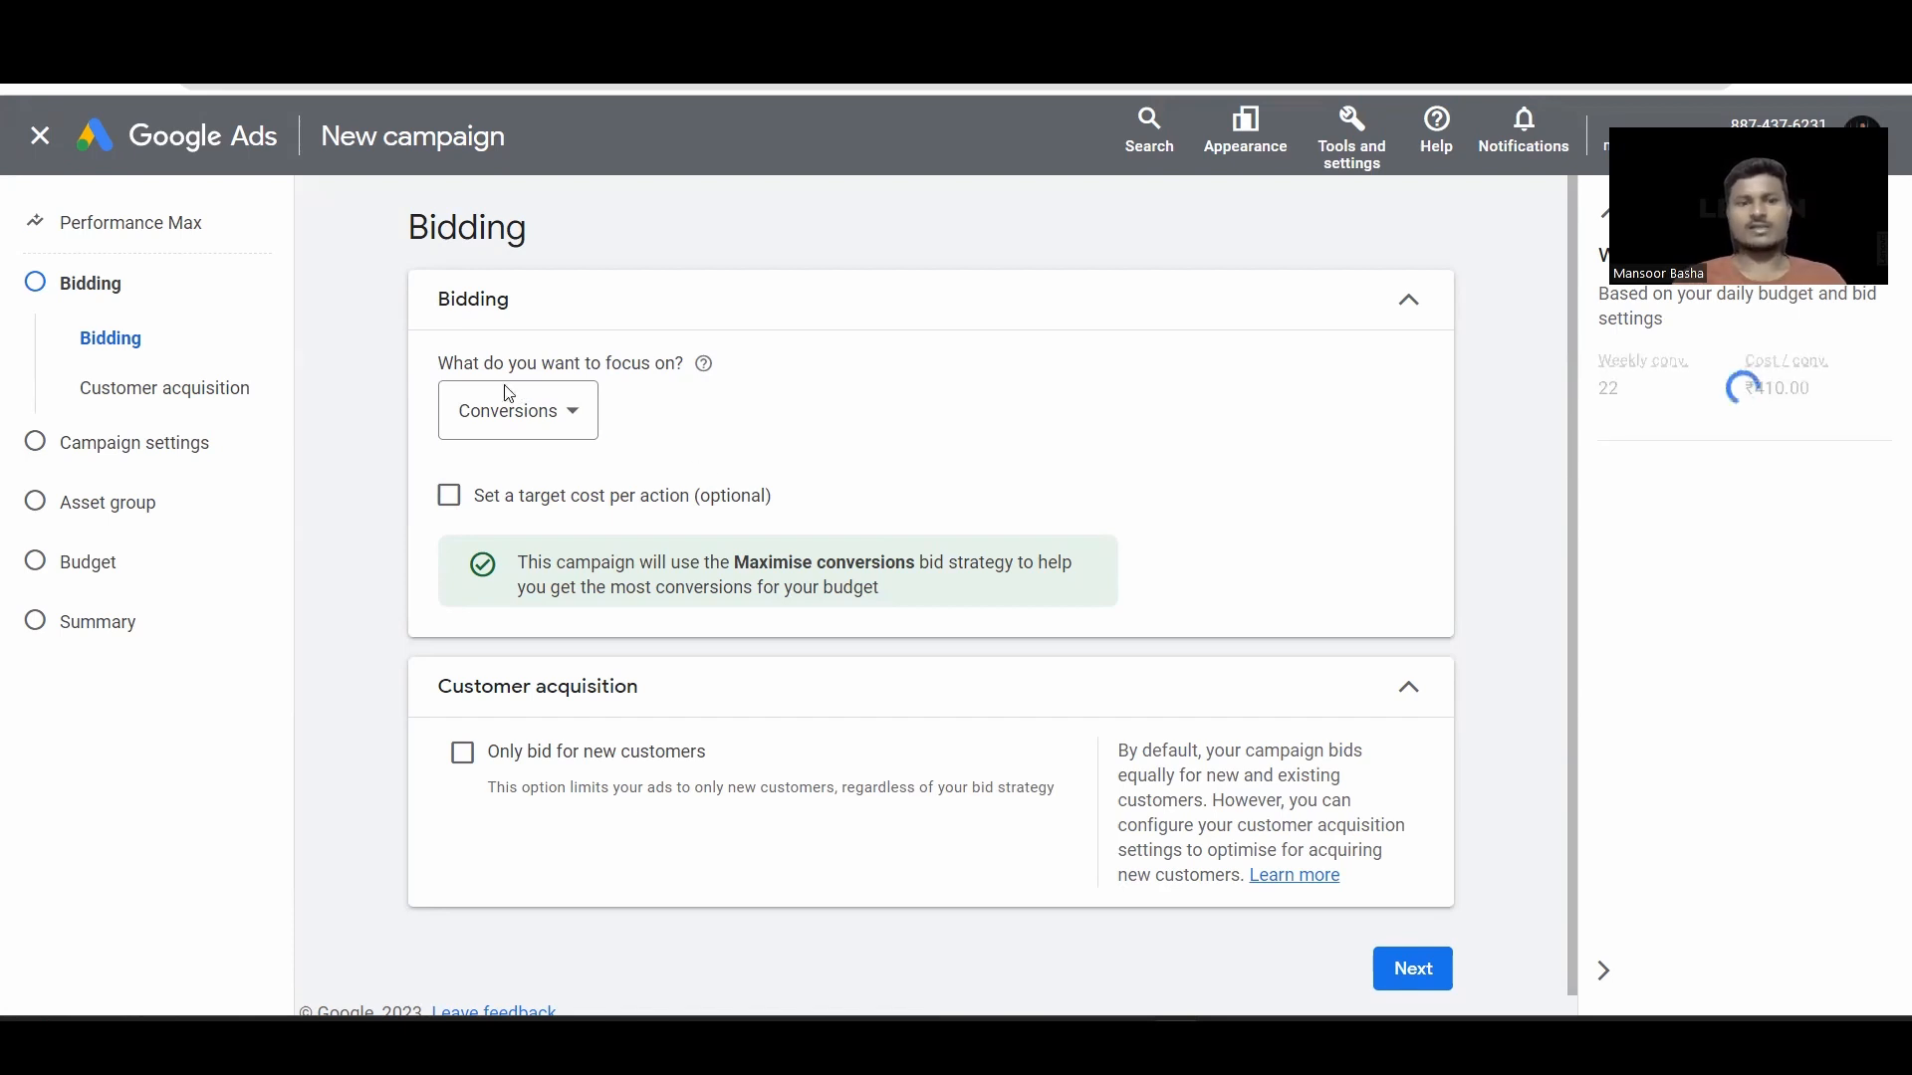
left_click(554, 438)
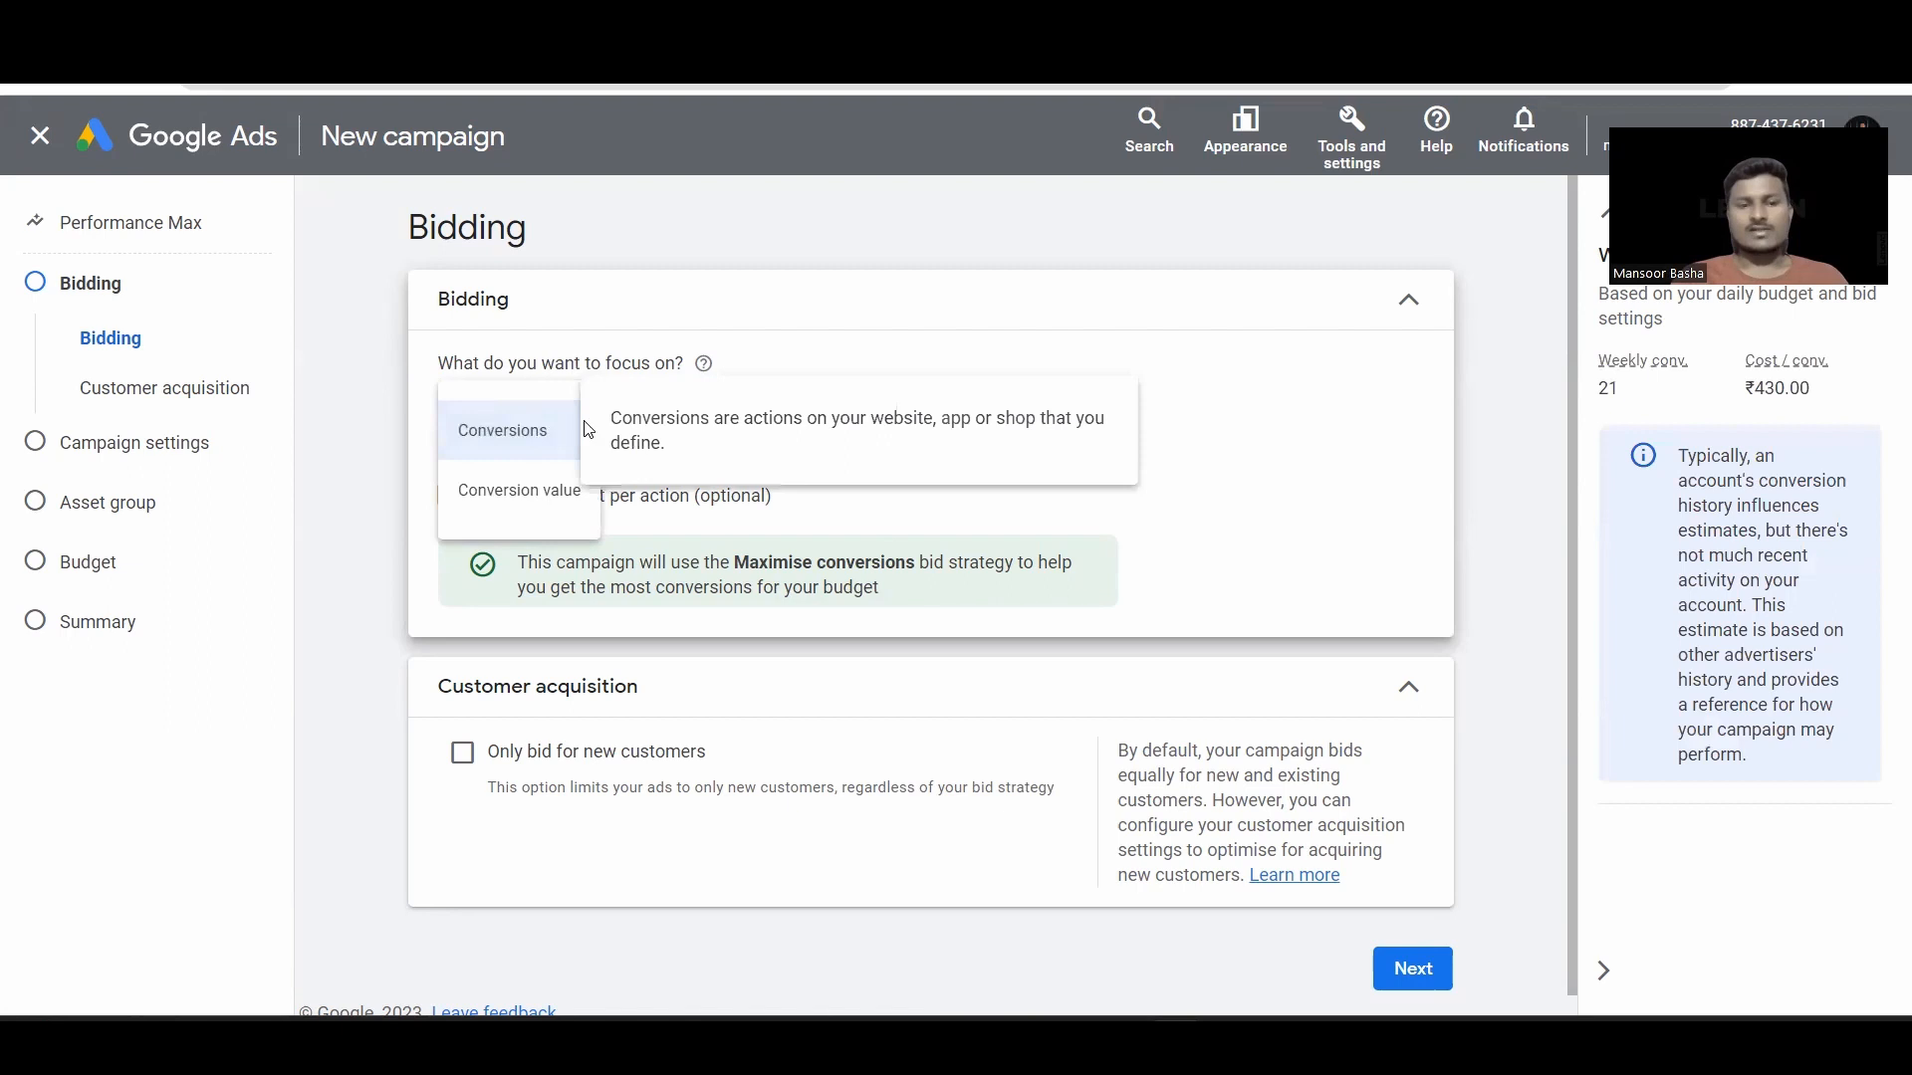
left_click(571, 438)
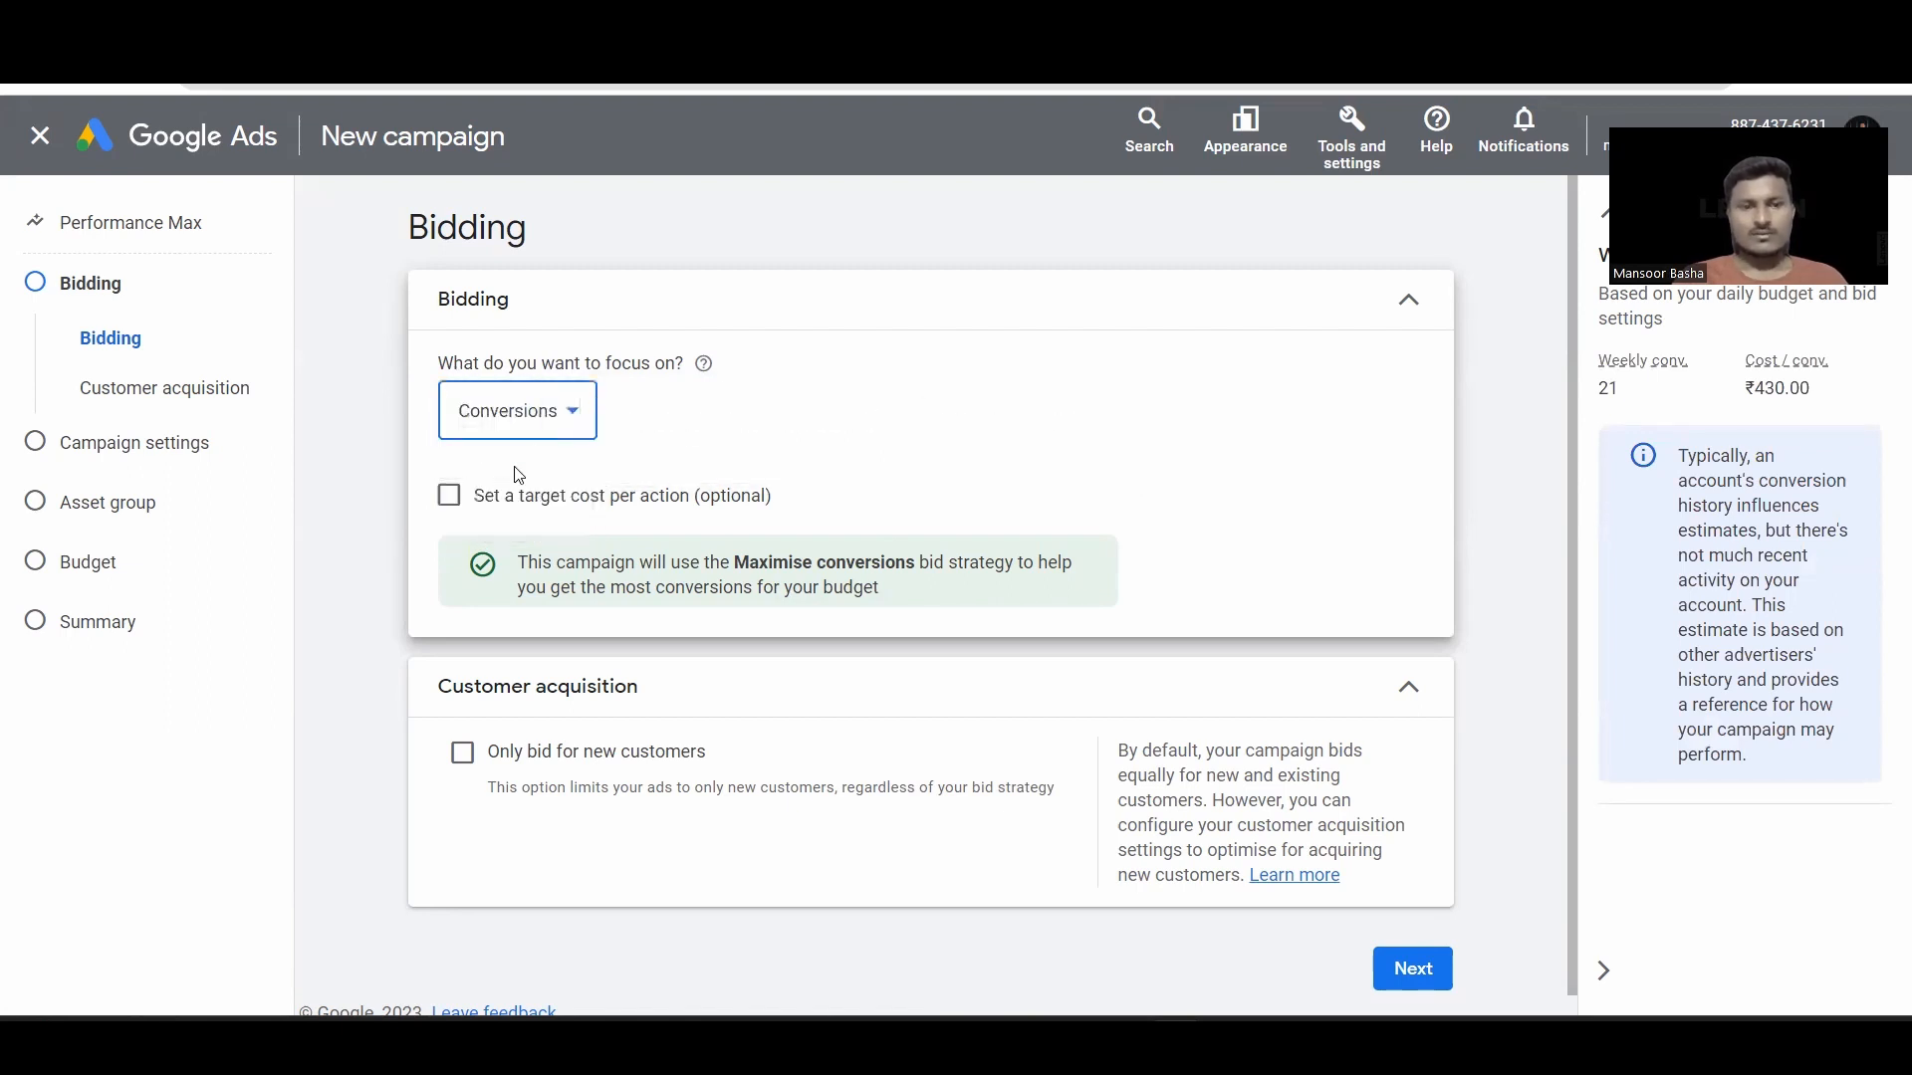
left_click(456, 502)
left_click(510, 587)
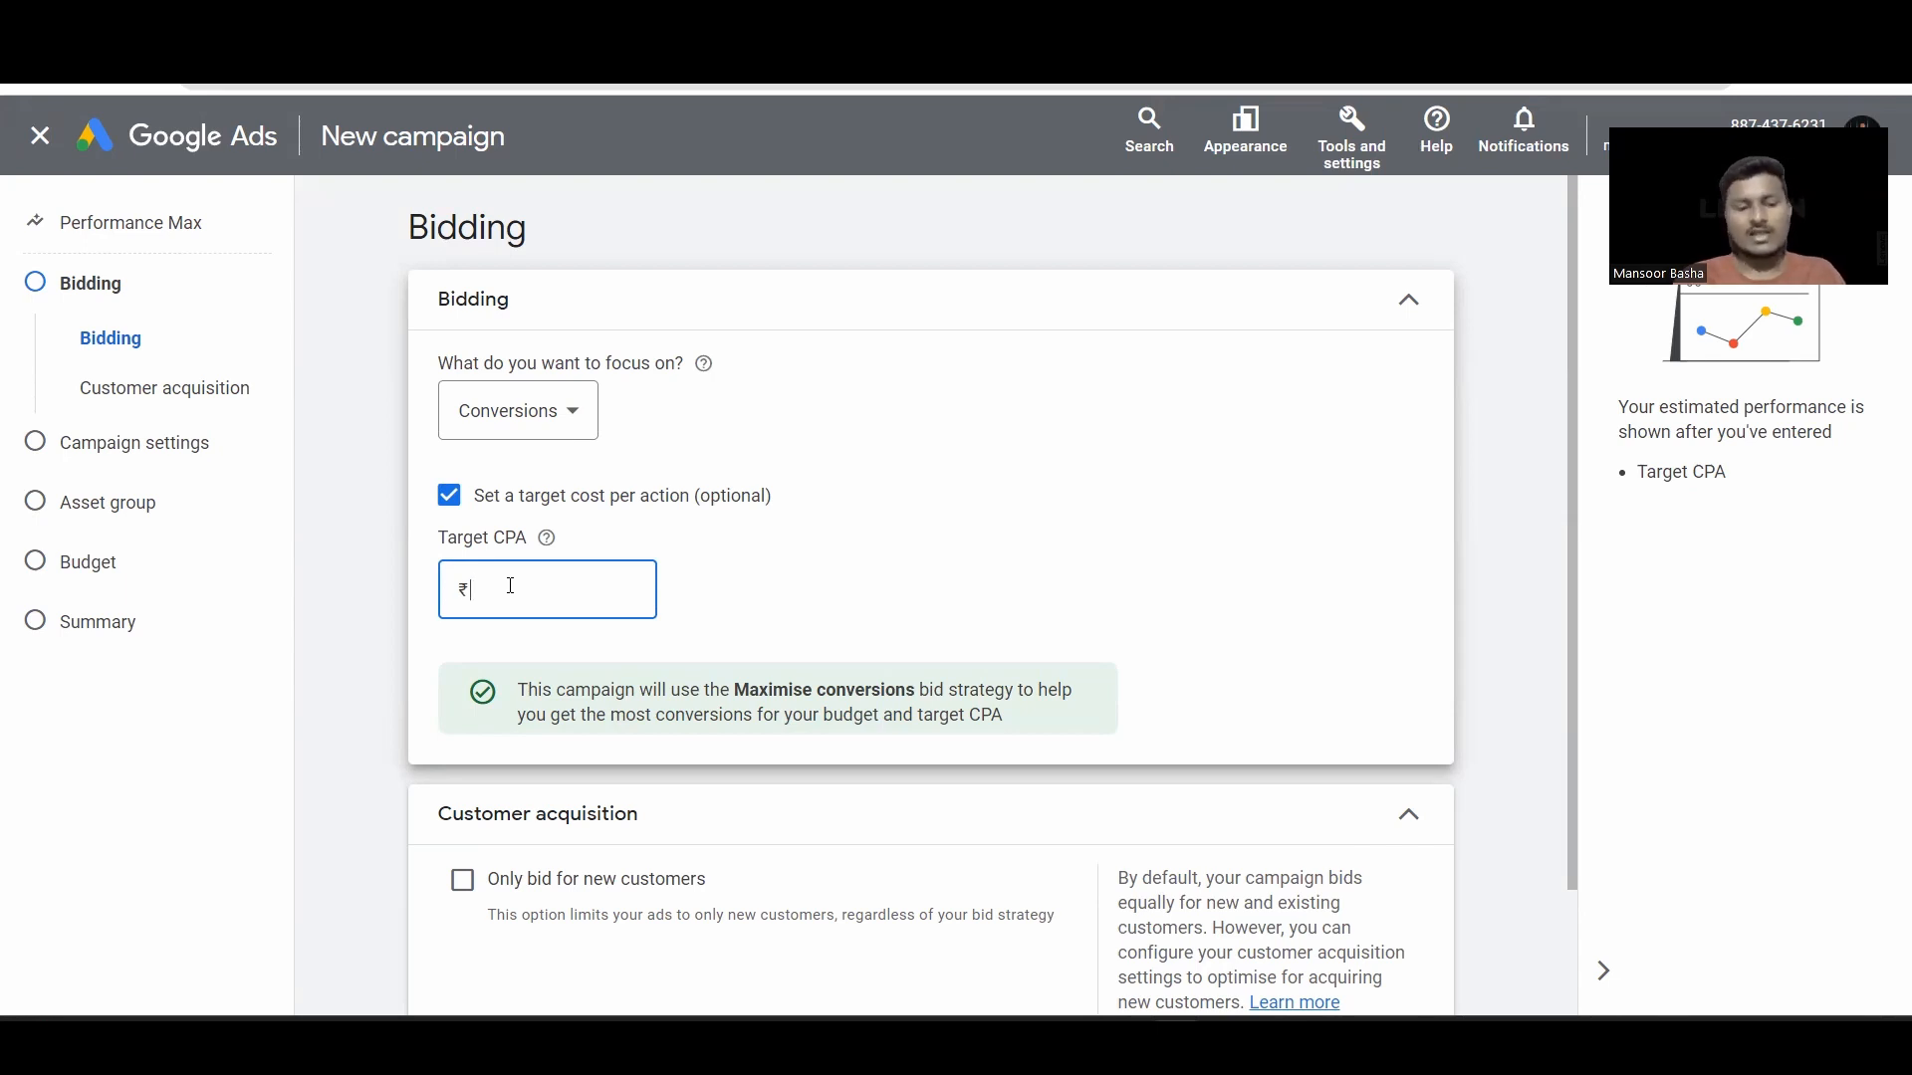
type("100")
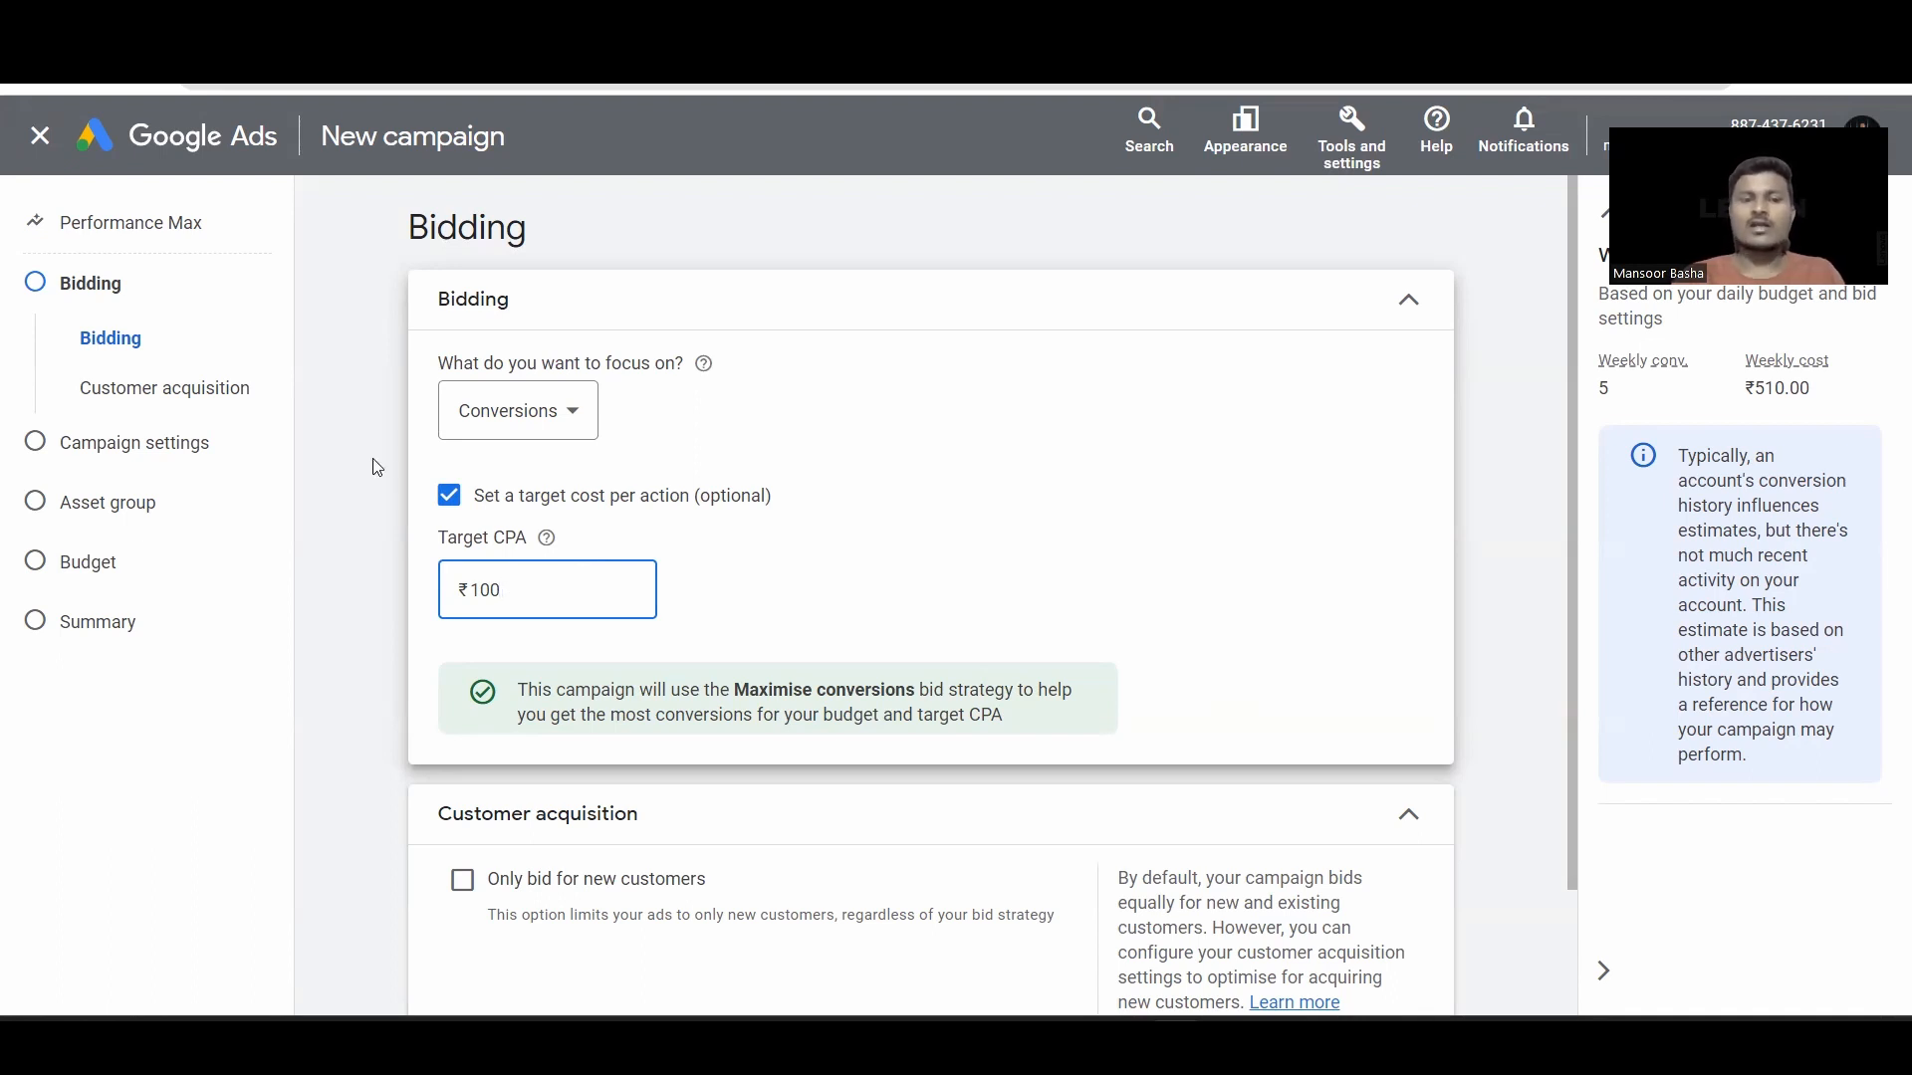
left_click(450, 497)
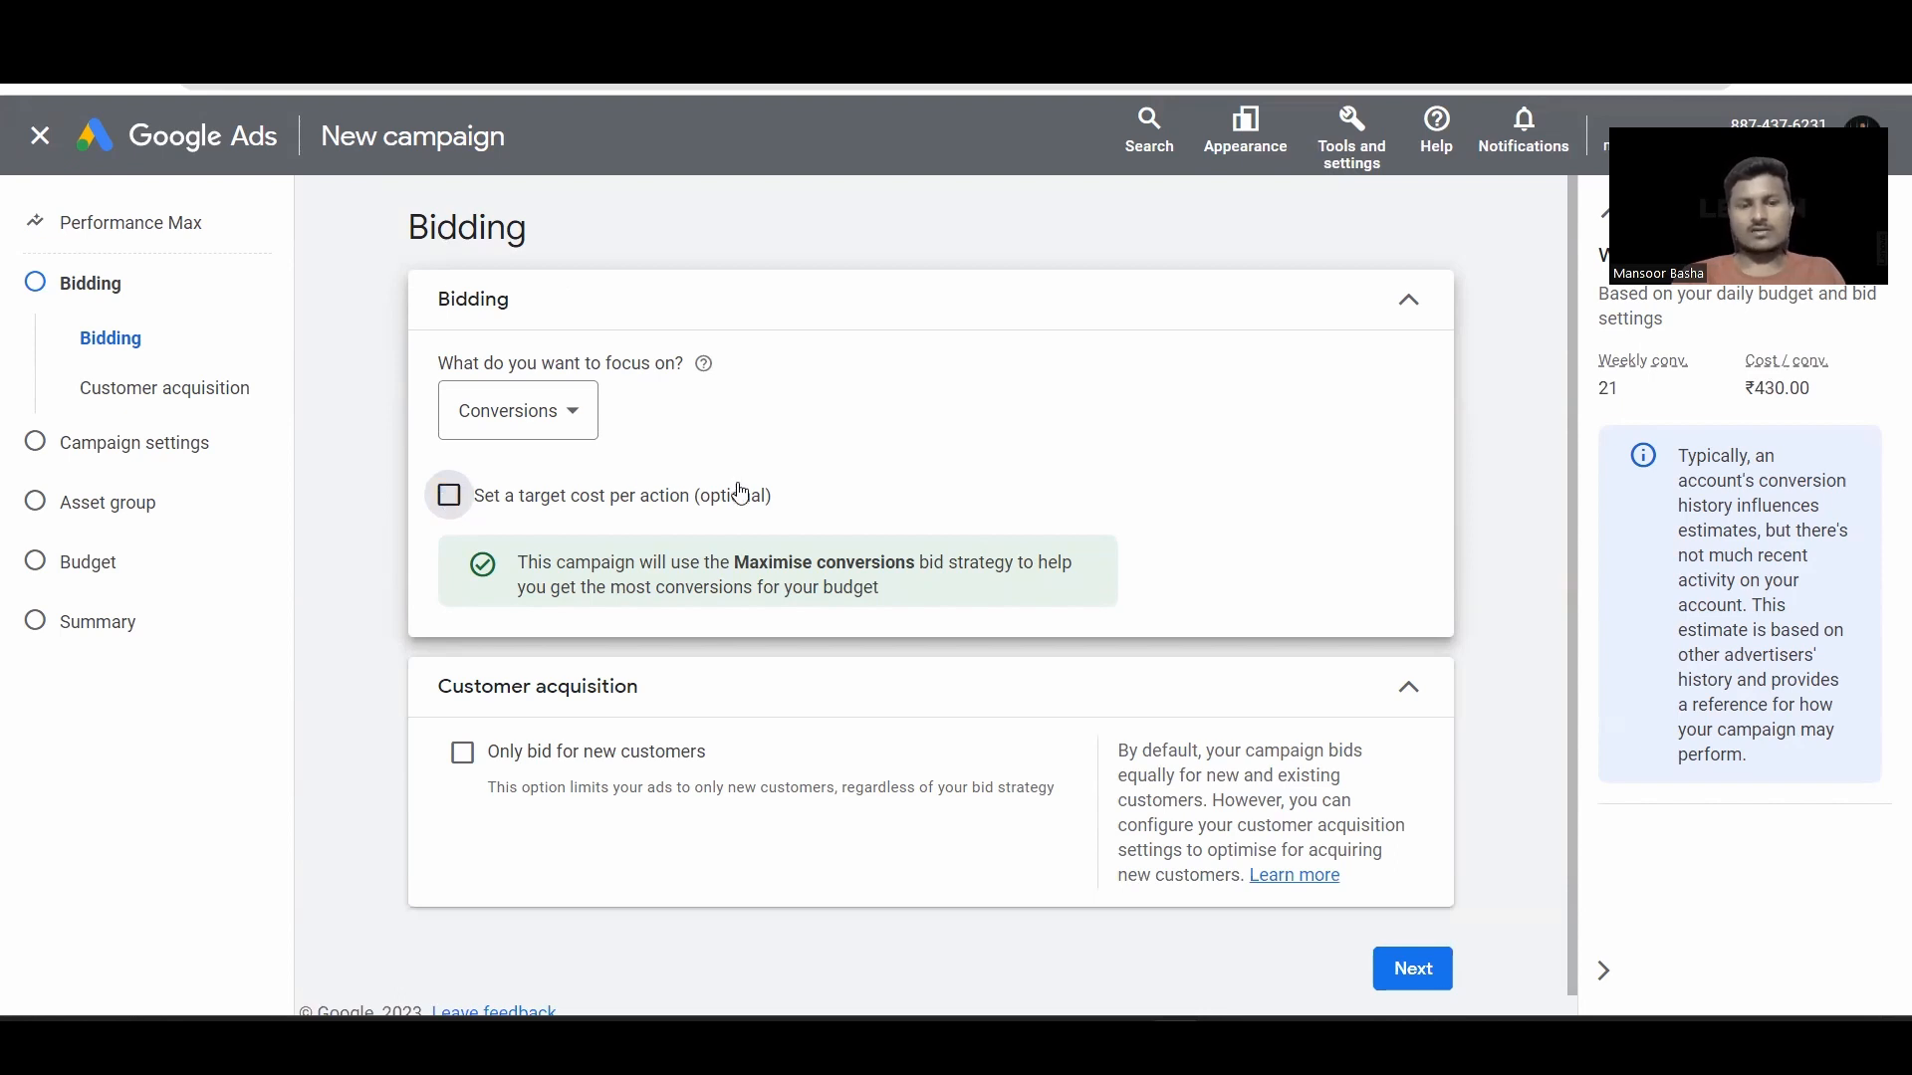
scroll(757, 493, "down", 1)
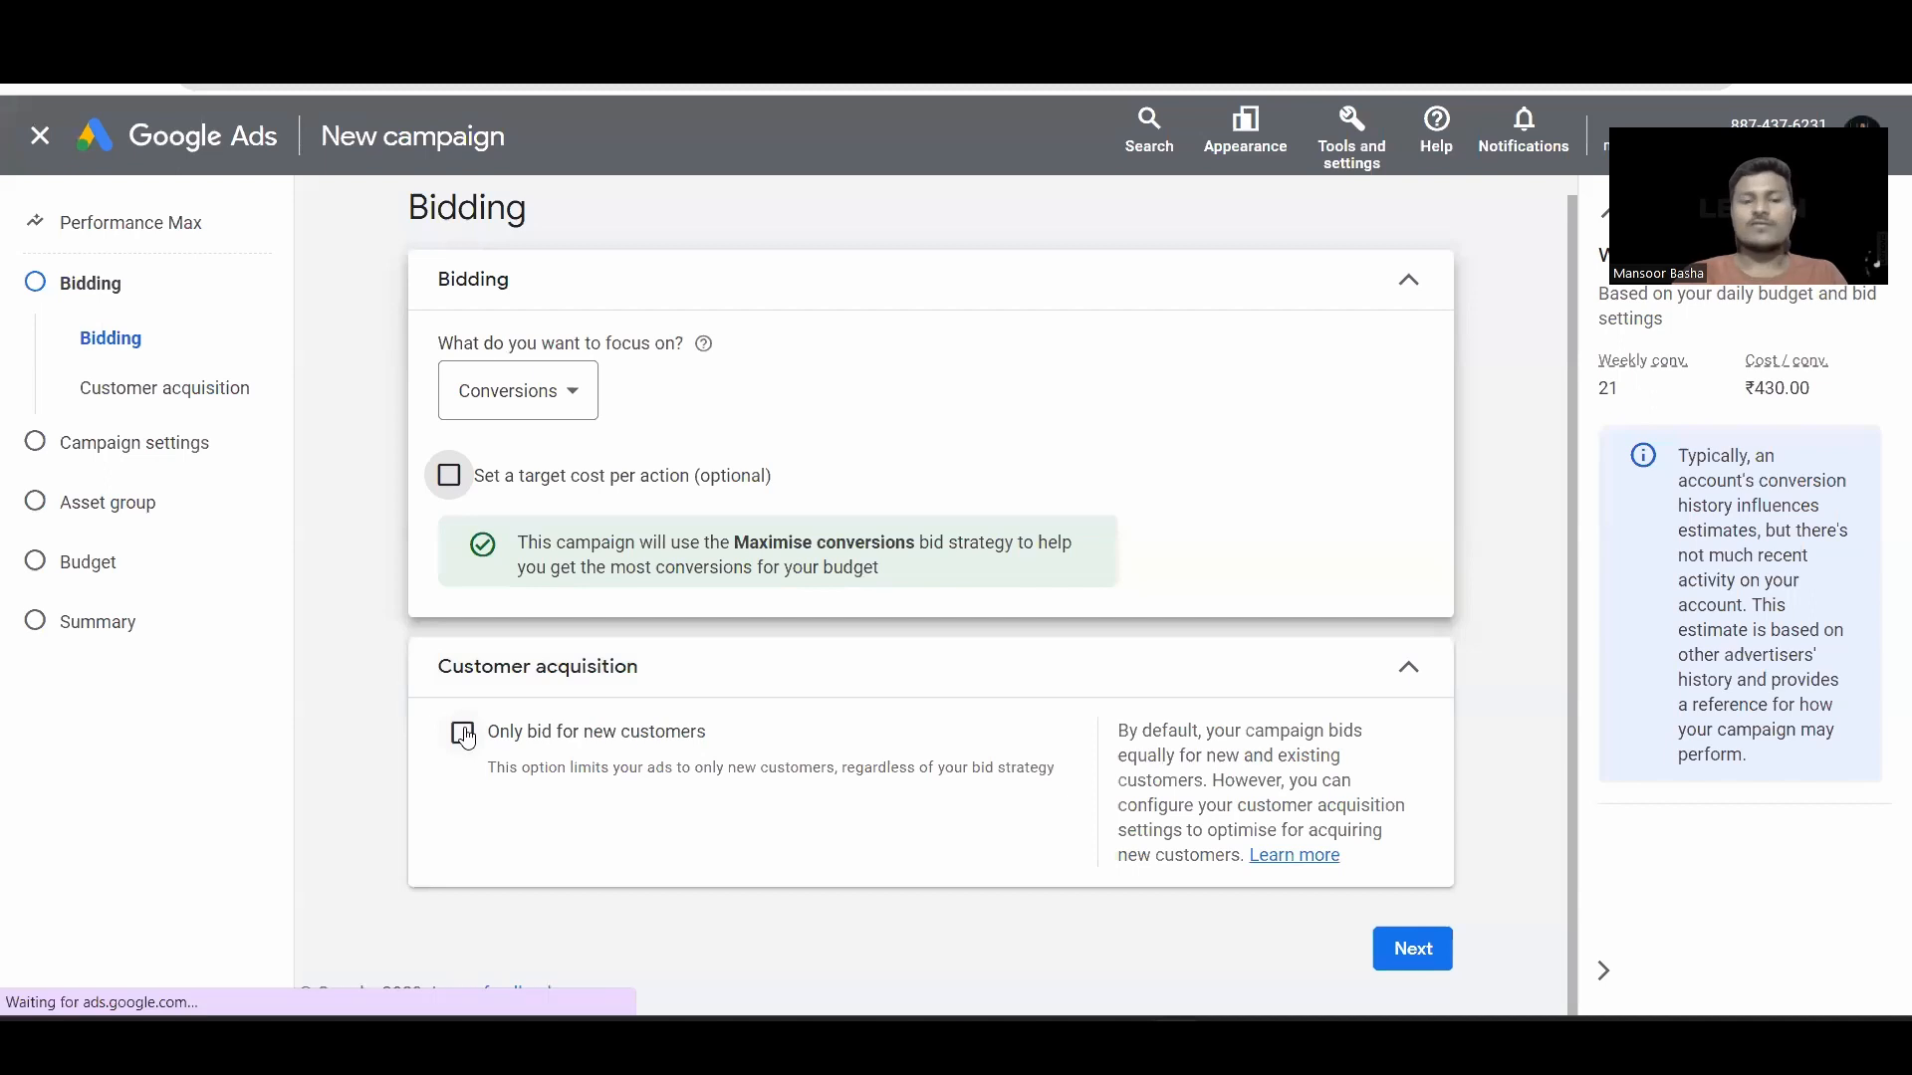
Step: Leave 'Only bid for new customers' unticked and proceed to Campaign settings
left_click(713, 737)
scroll(713, 737, "down", 2)
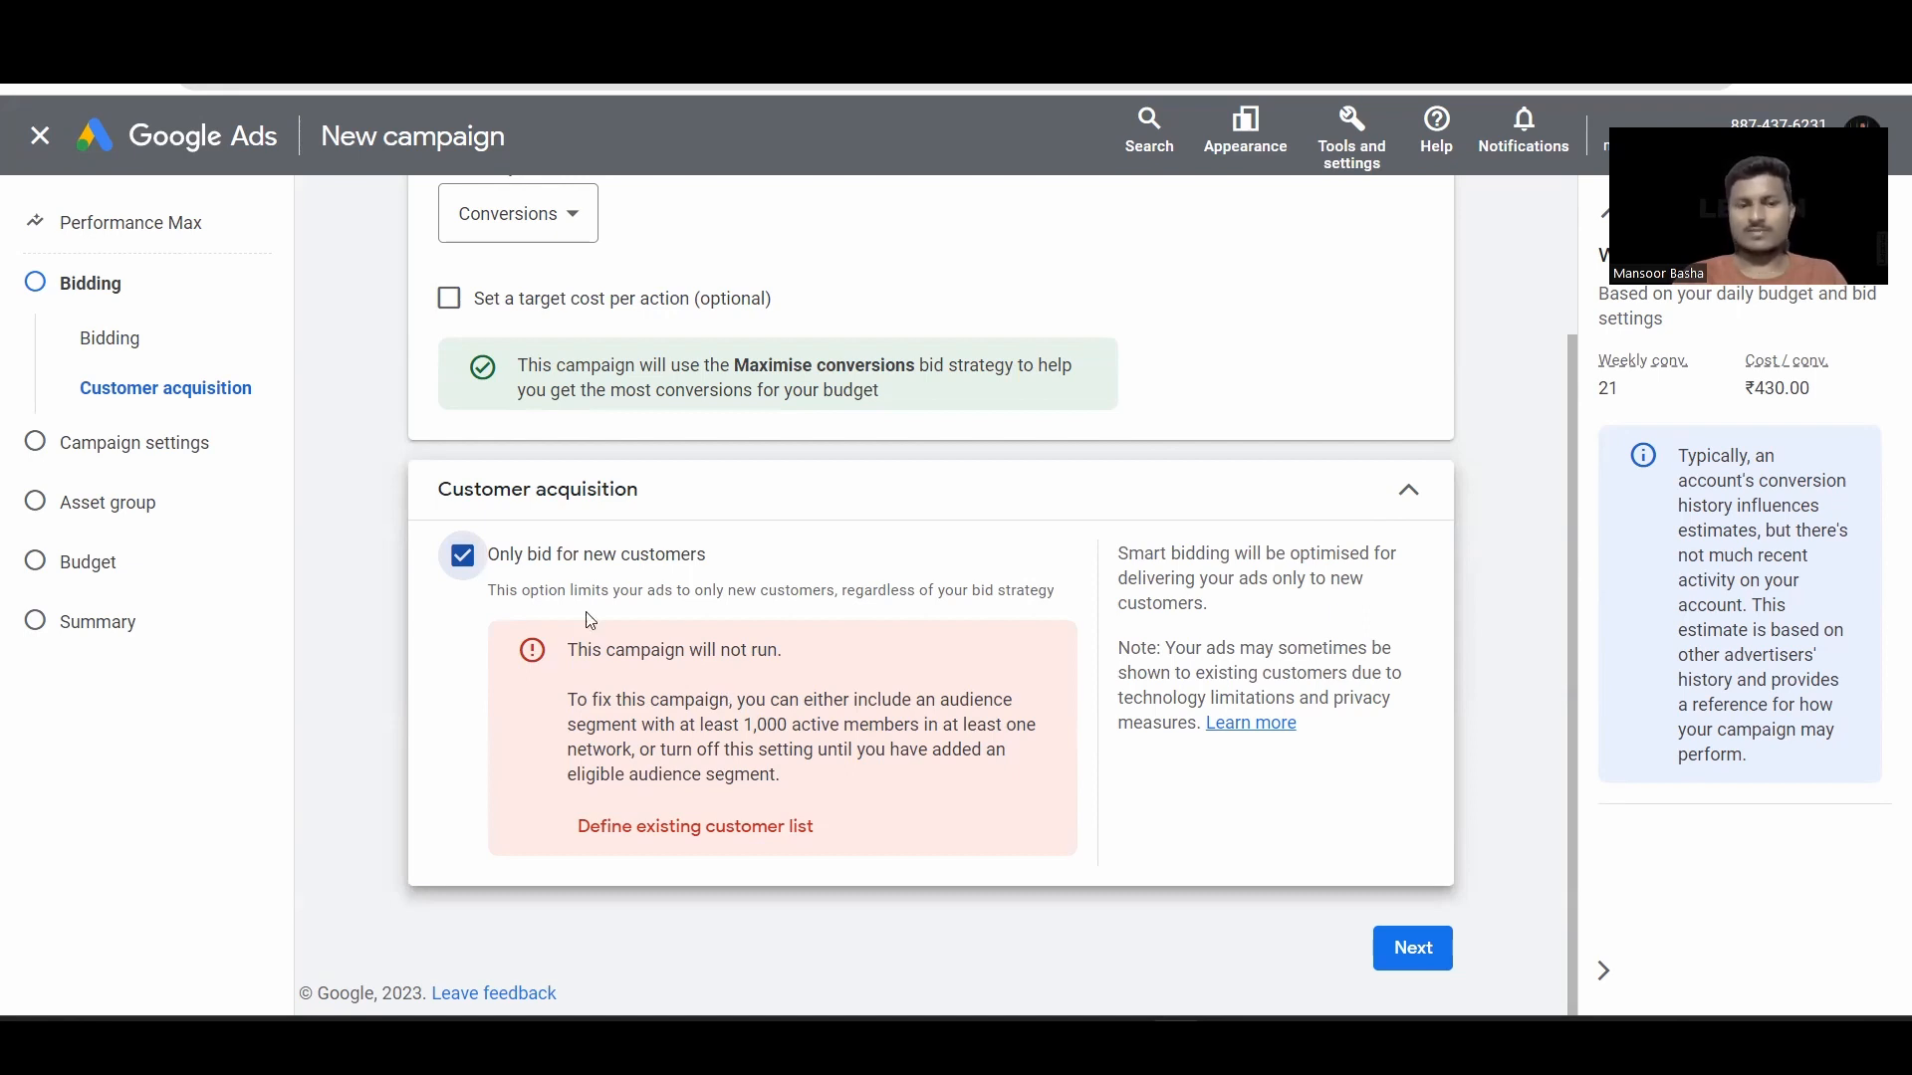
left_click(464, 562)
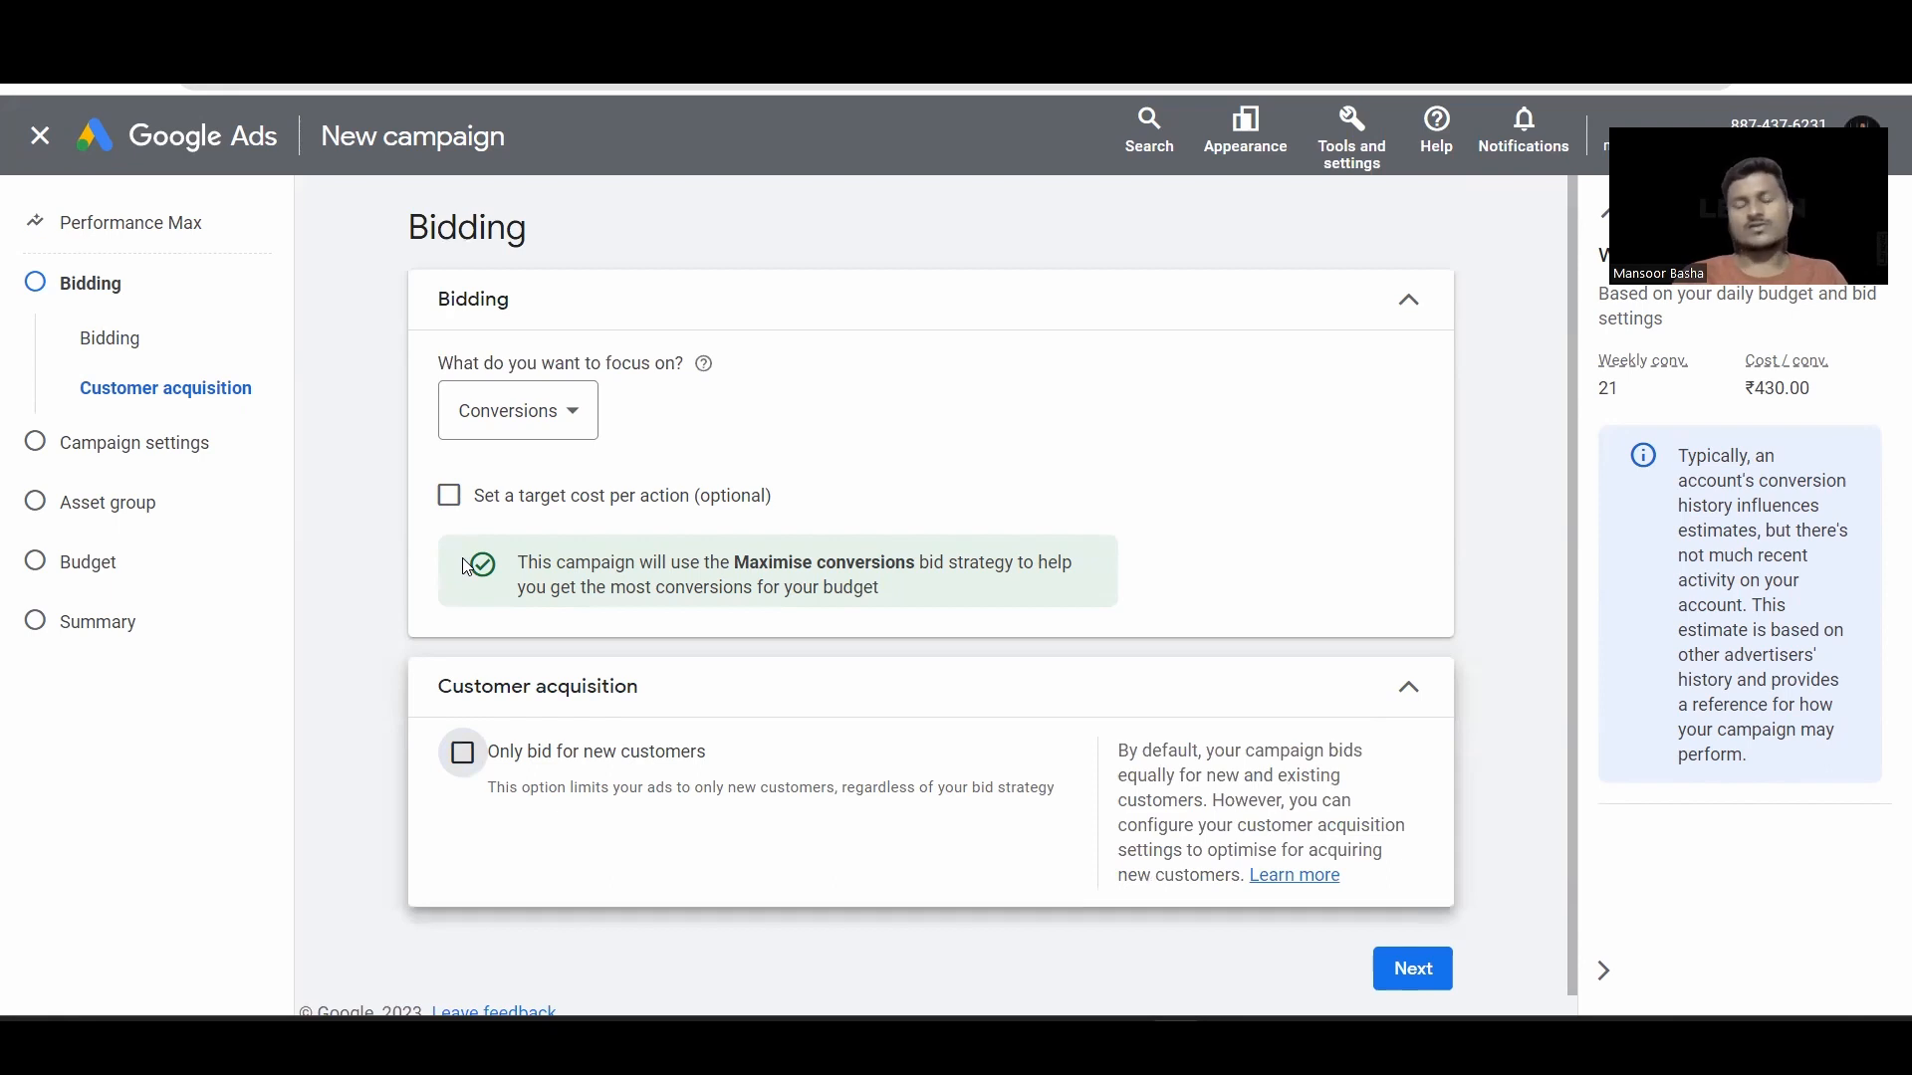
scroll(898, 691, "down", 1)
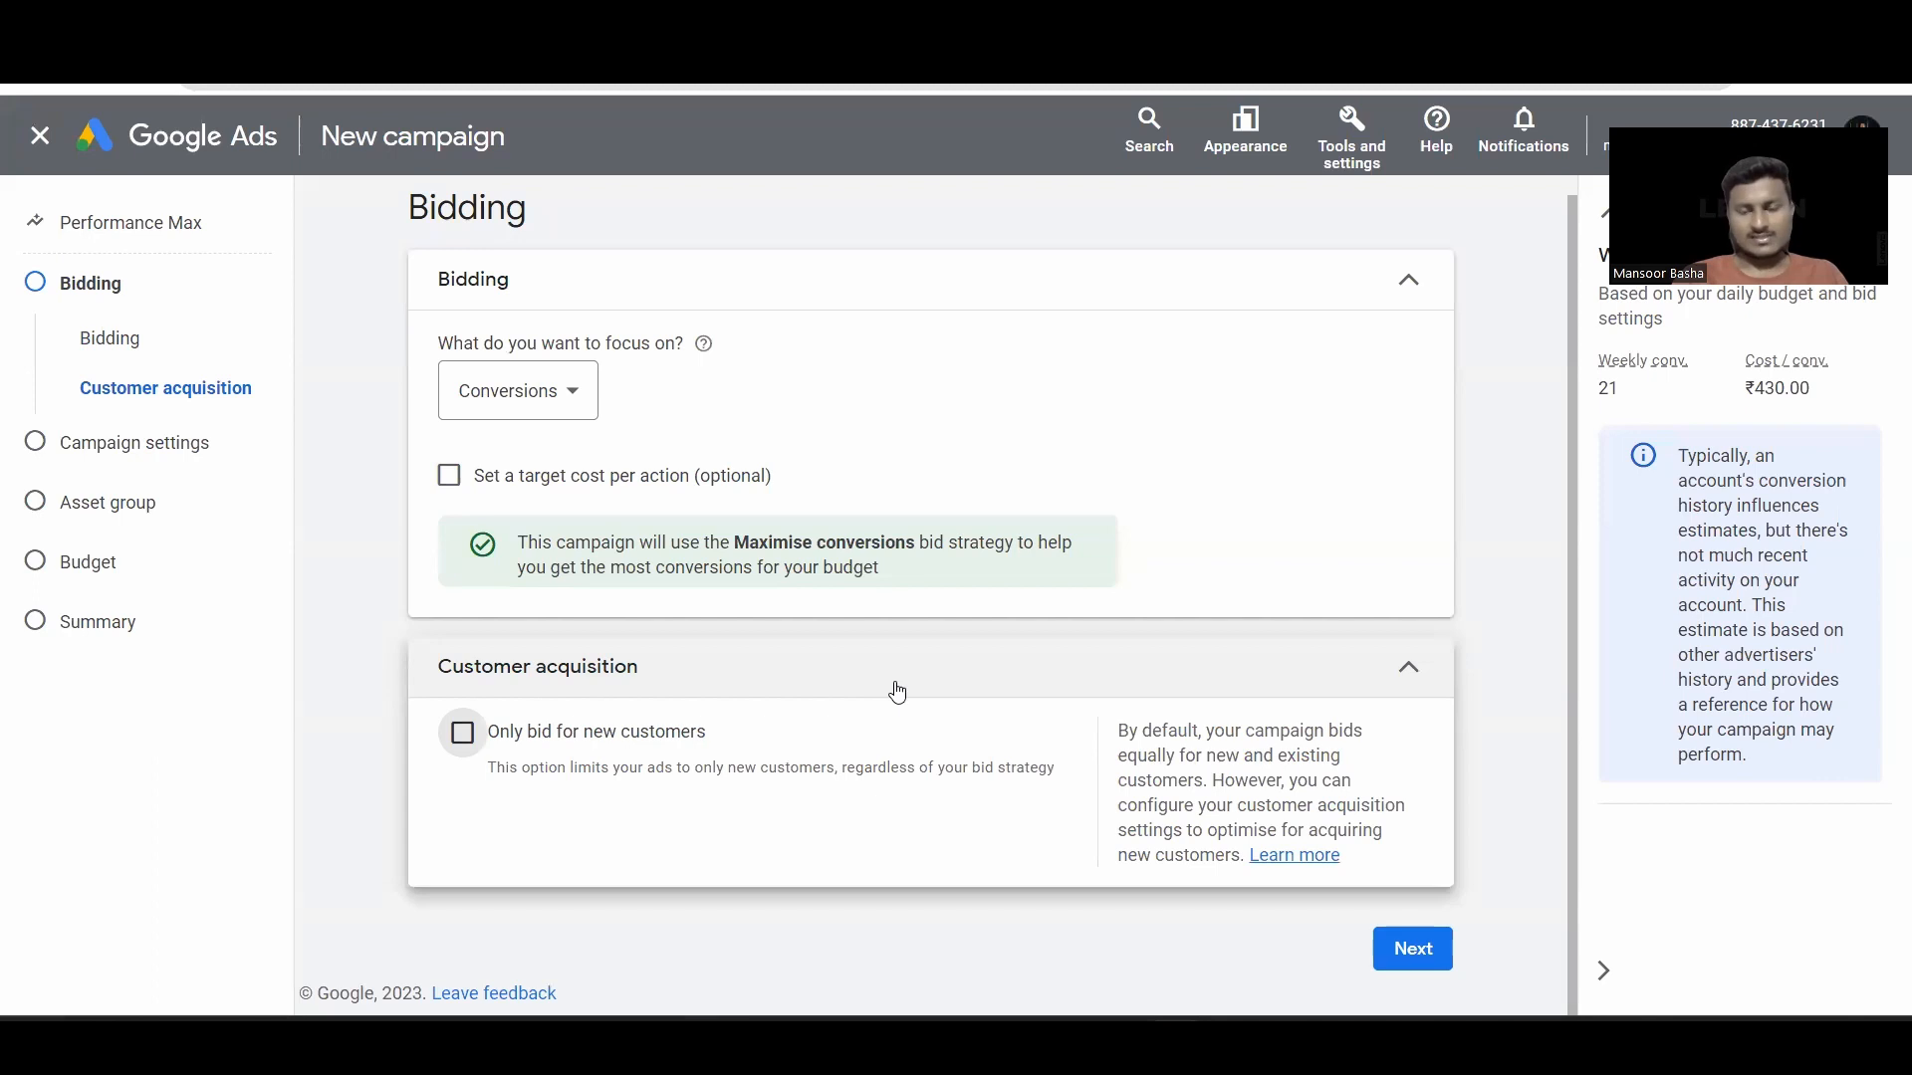
left_click(1414, 958)
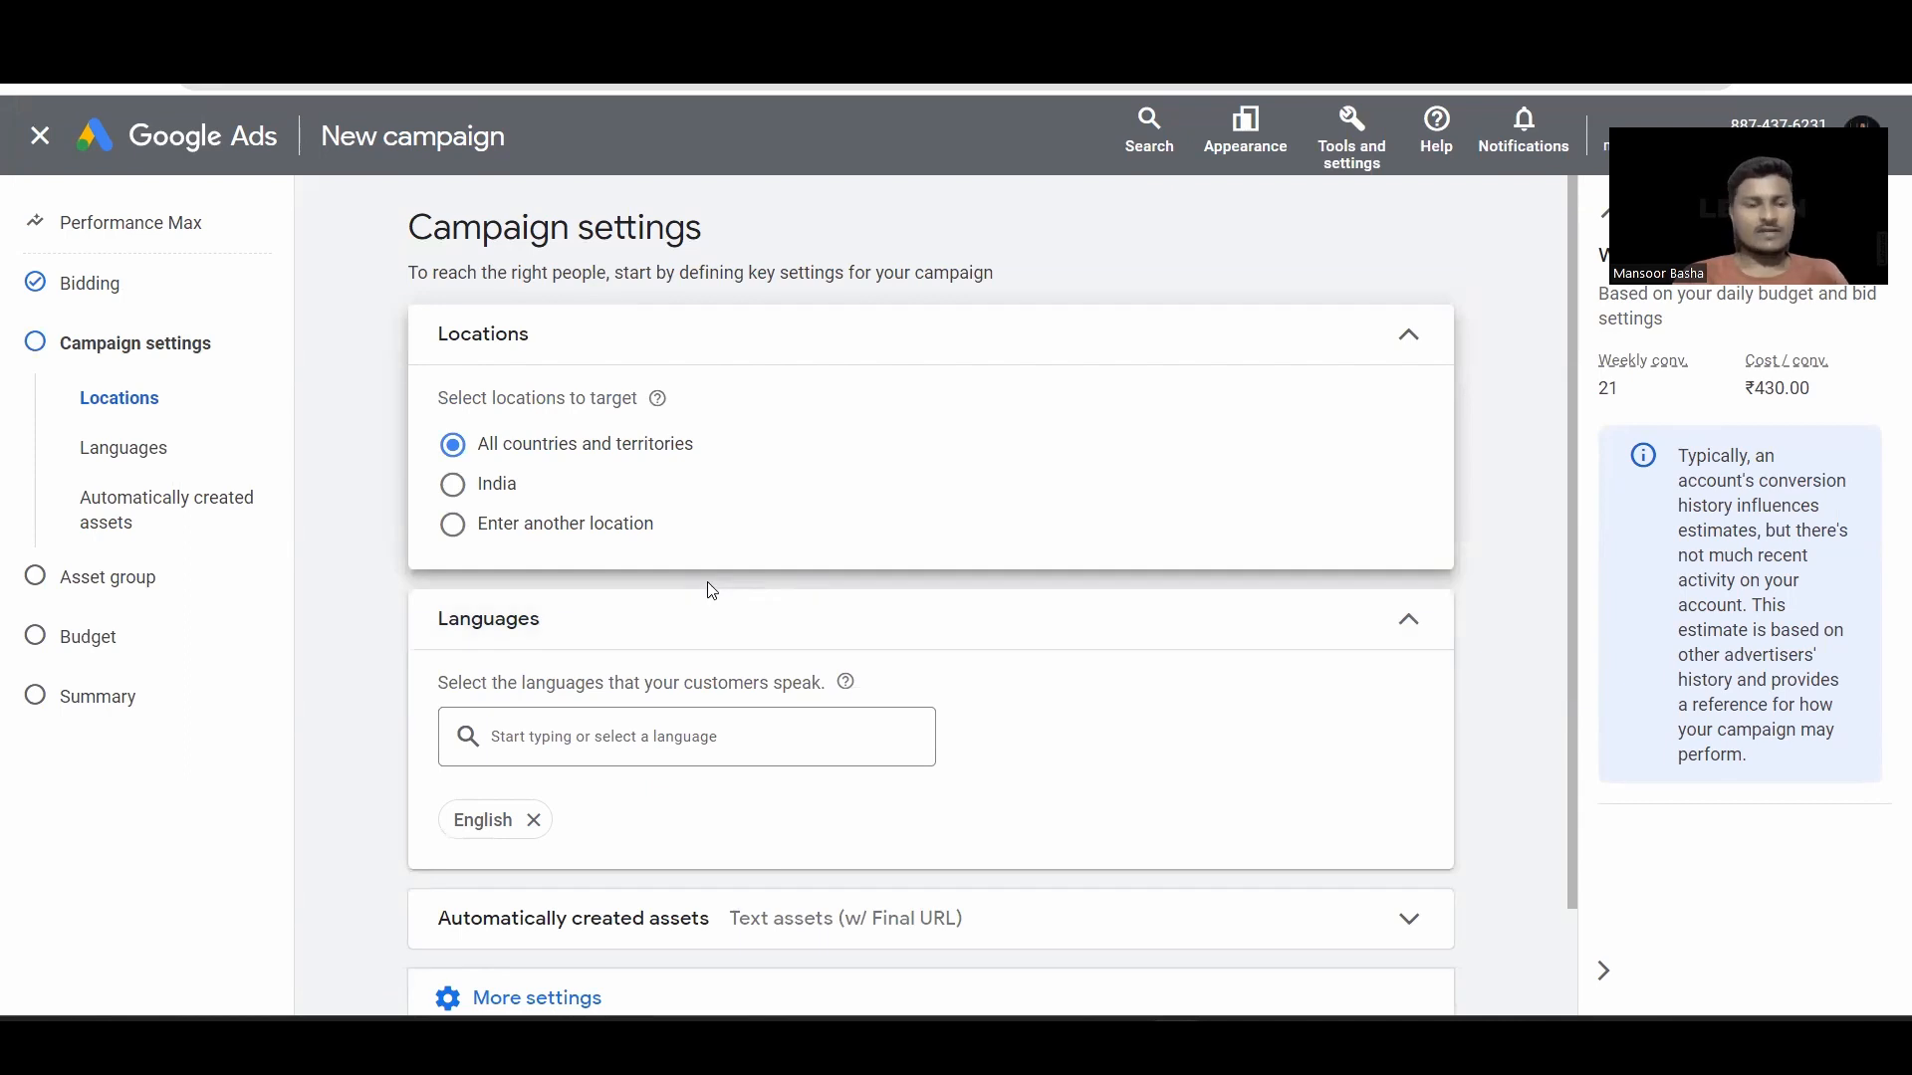
Step: Target India, remove English to cover all languages, and expand automatically created assets
left_click(453, 486)
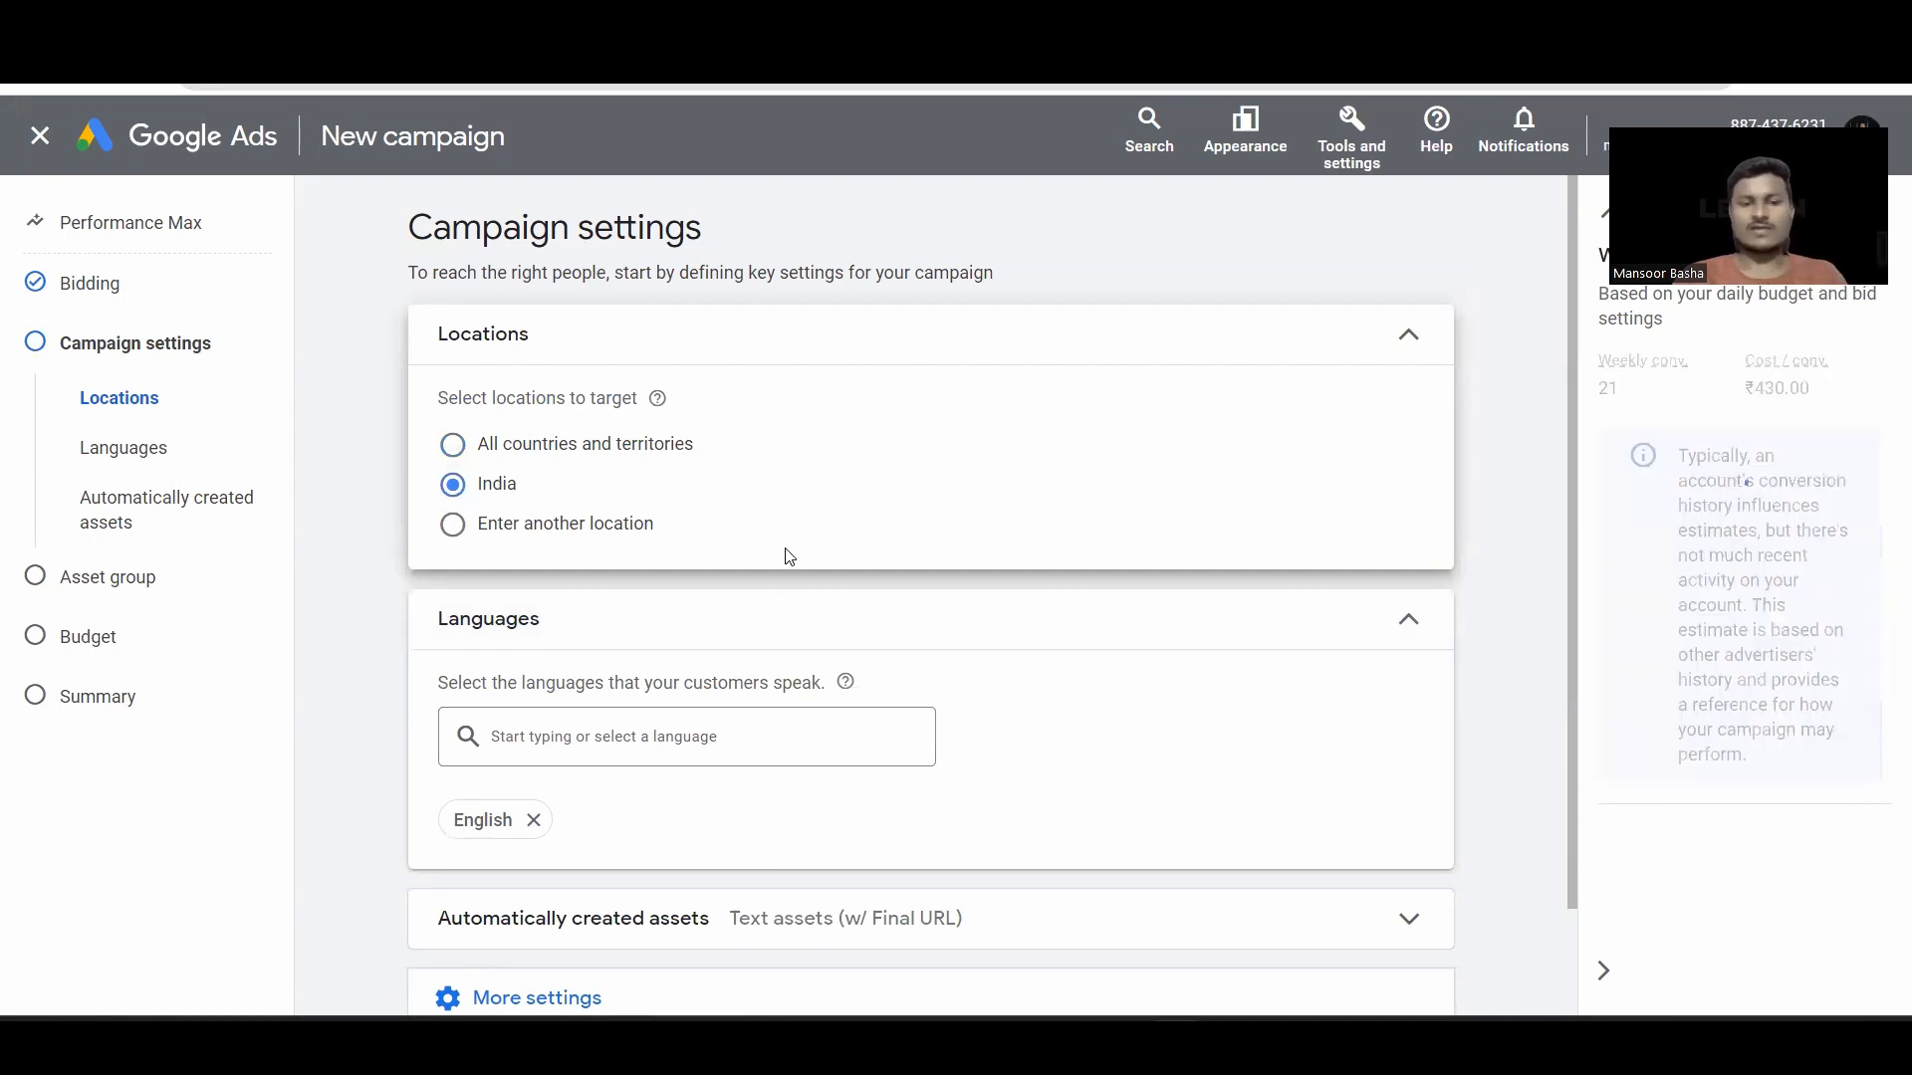
scroll(792, 557, "down", 2)
left_click(533, 701)
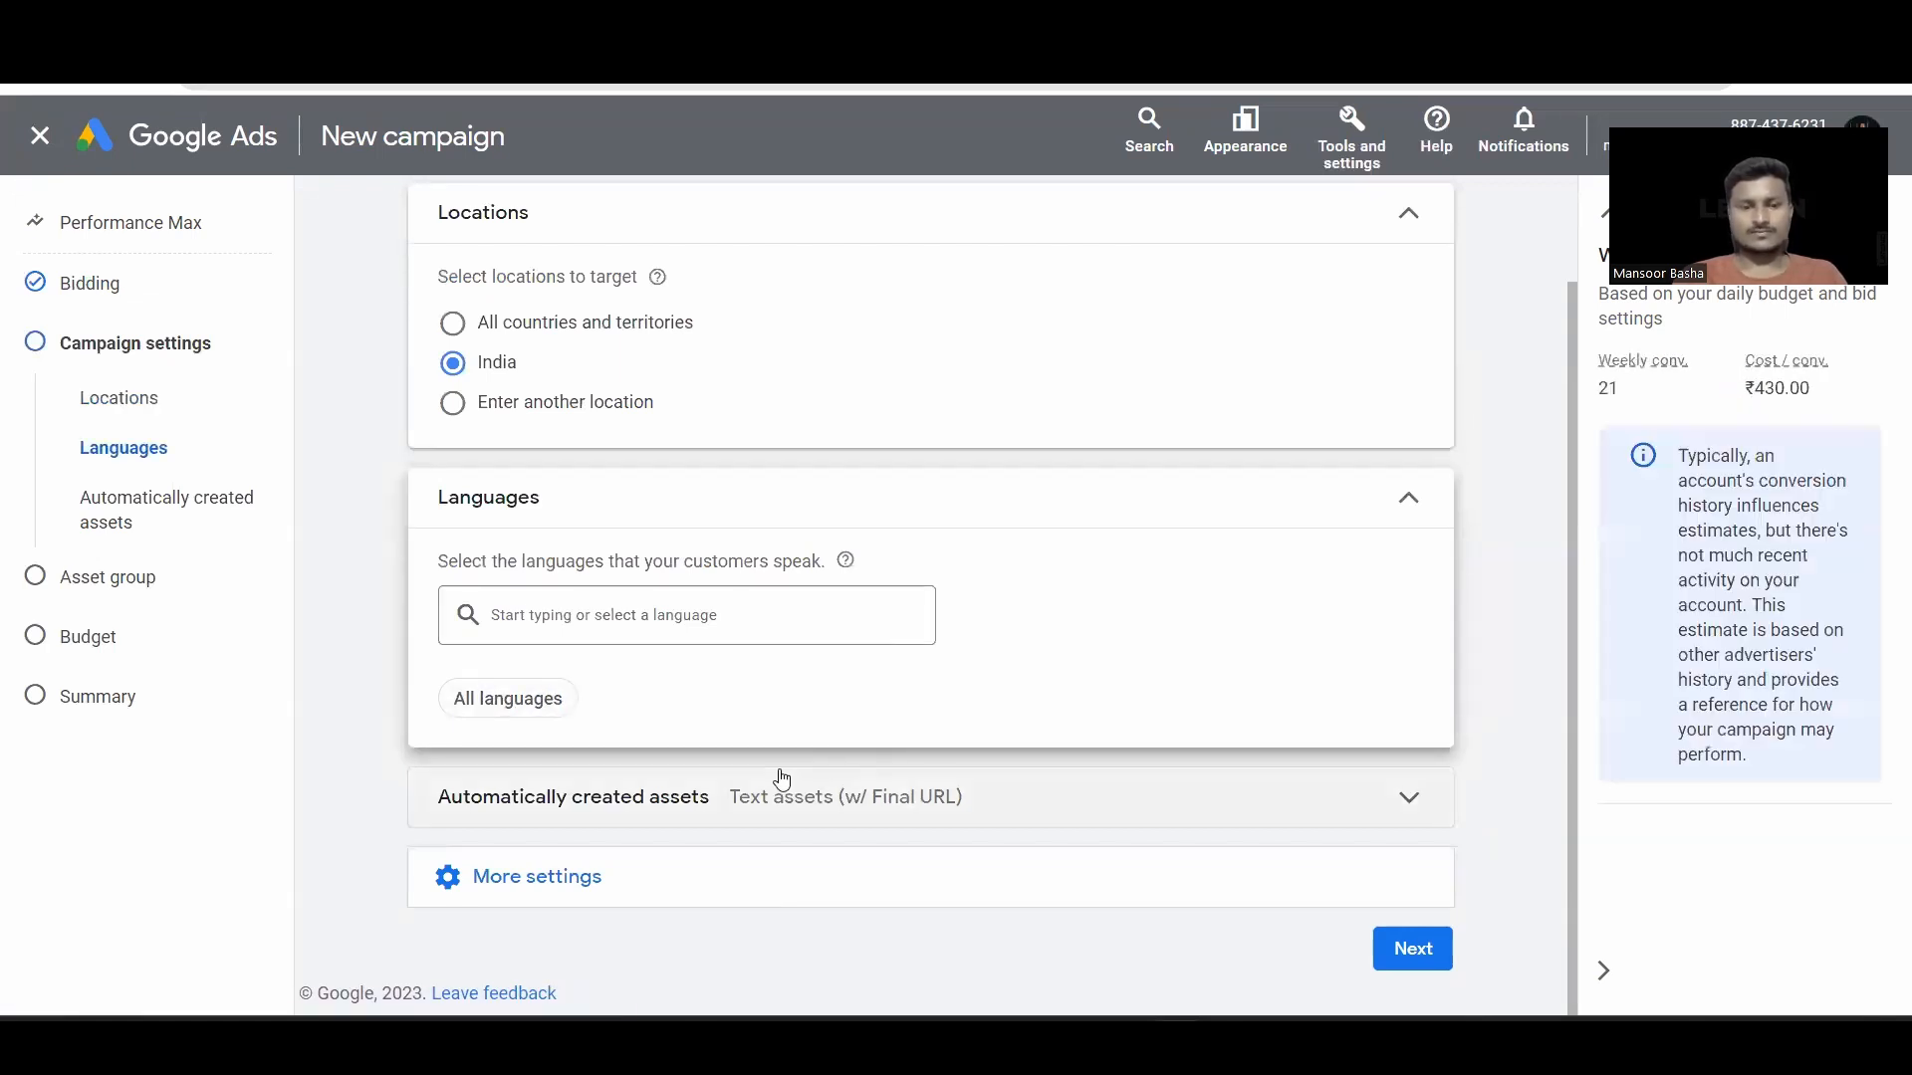
left_click(881, 782)
scroll(1057, 675, "down", 5)
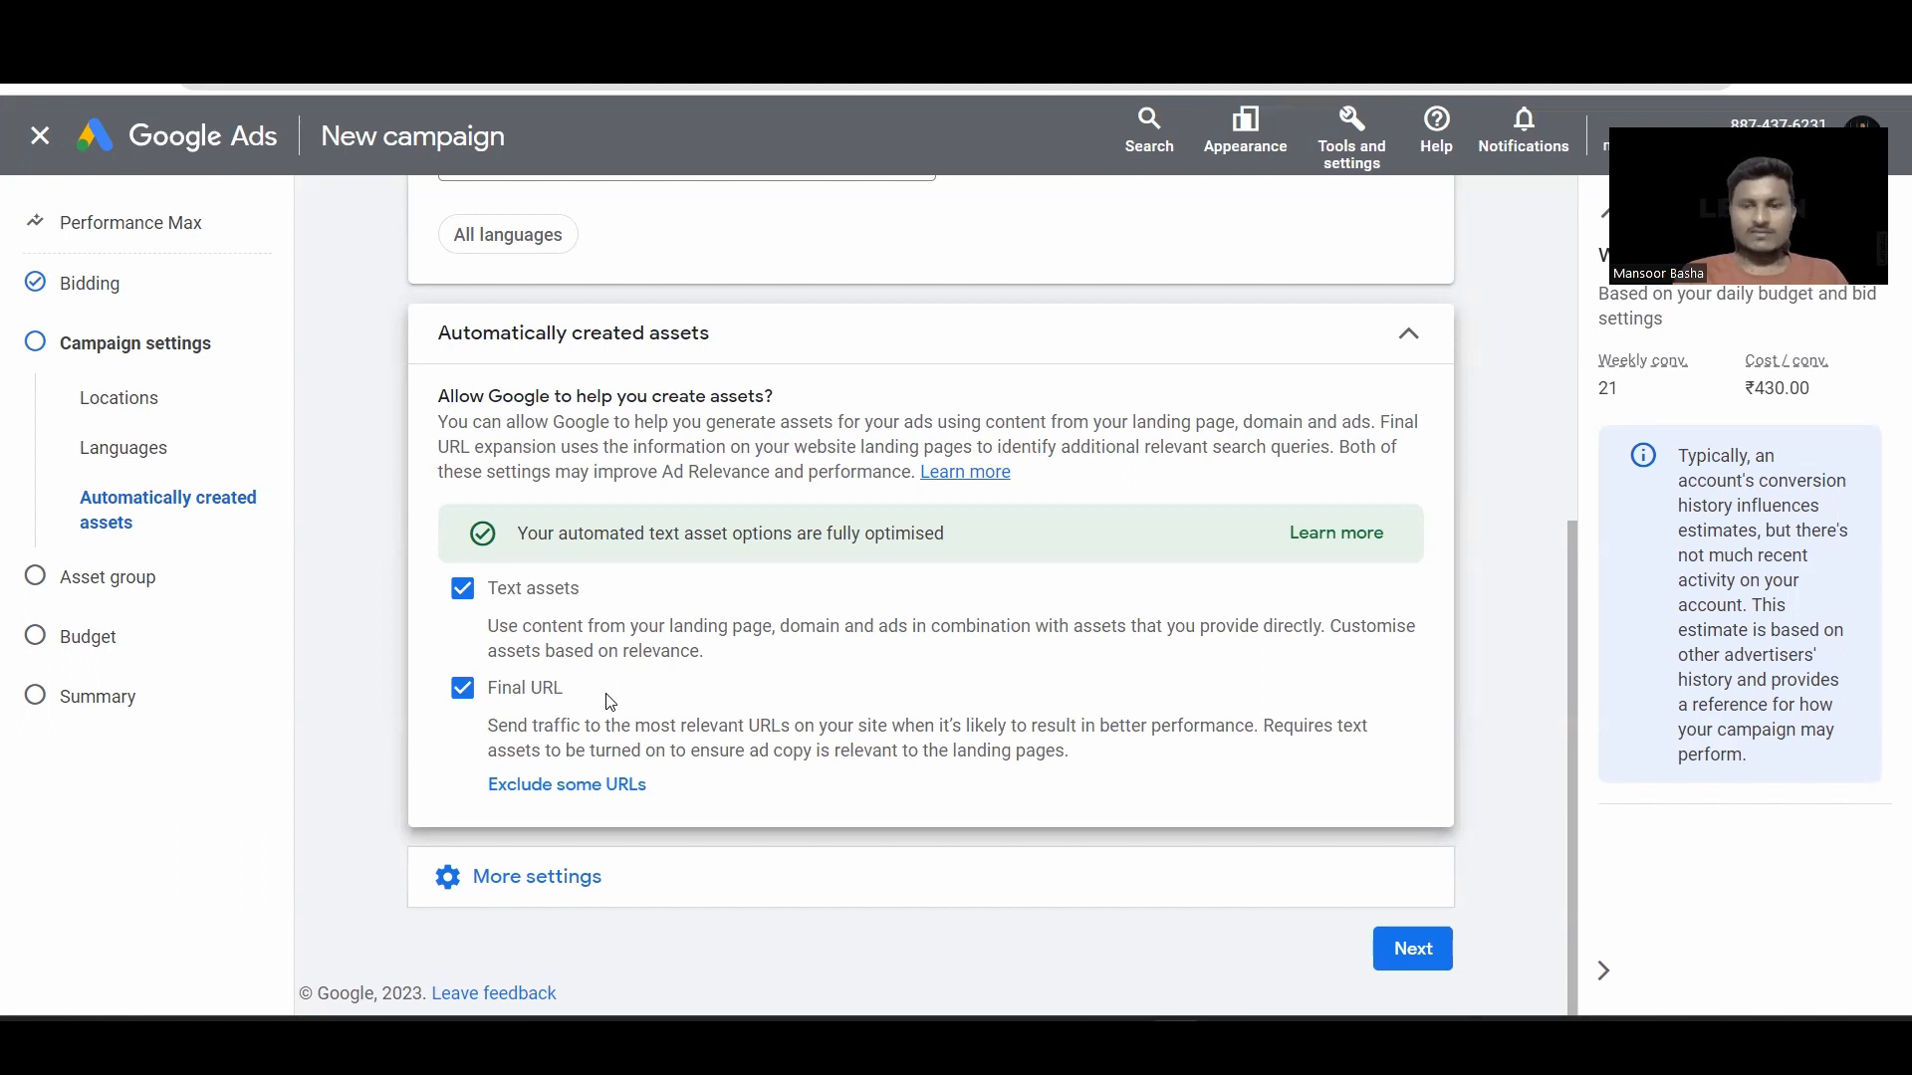
Step: Open the Excluded URLs panel and close it without adding any exclusions
left_click(581, 786)
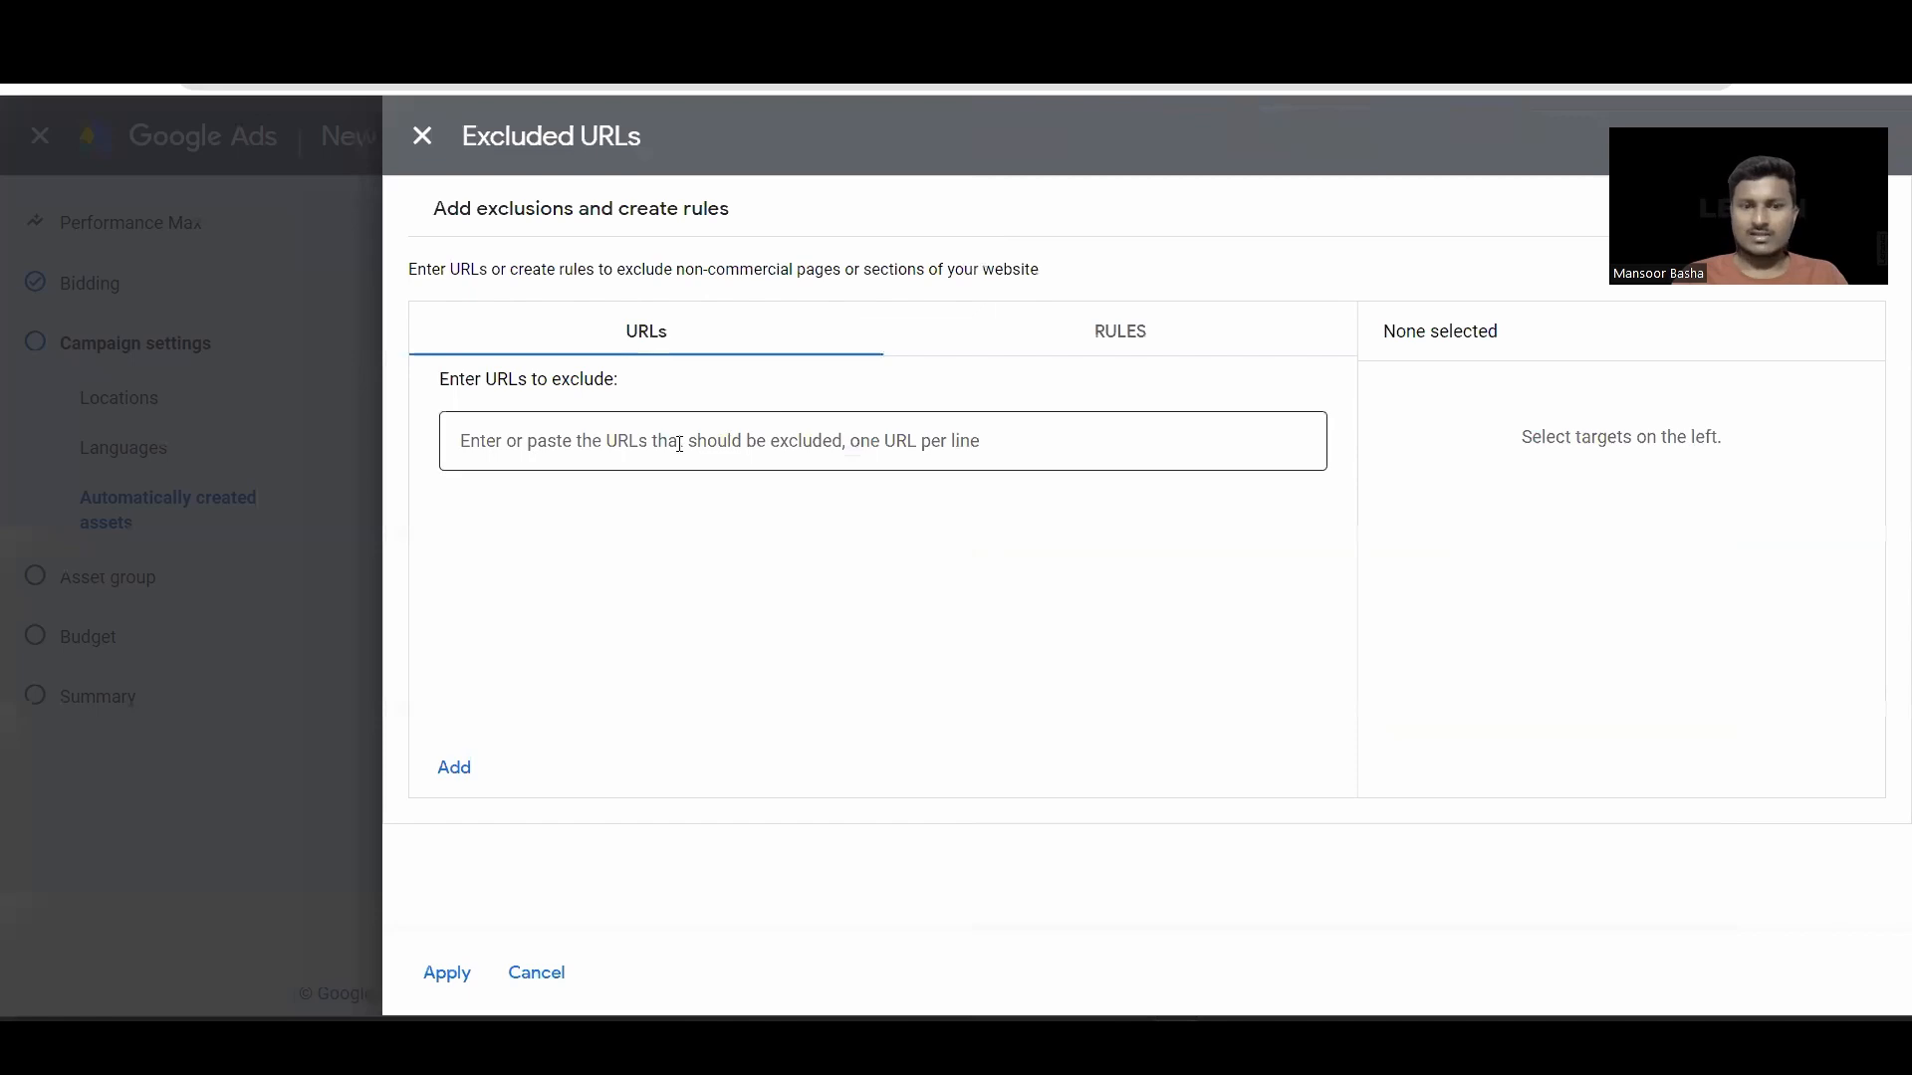
left_click(678, 444)
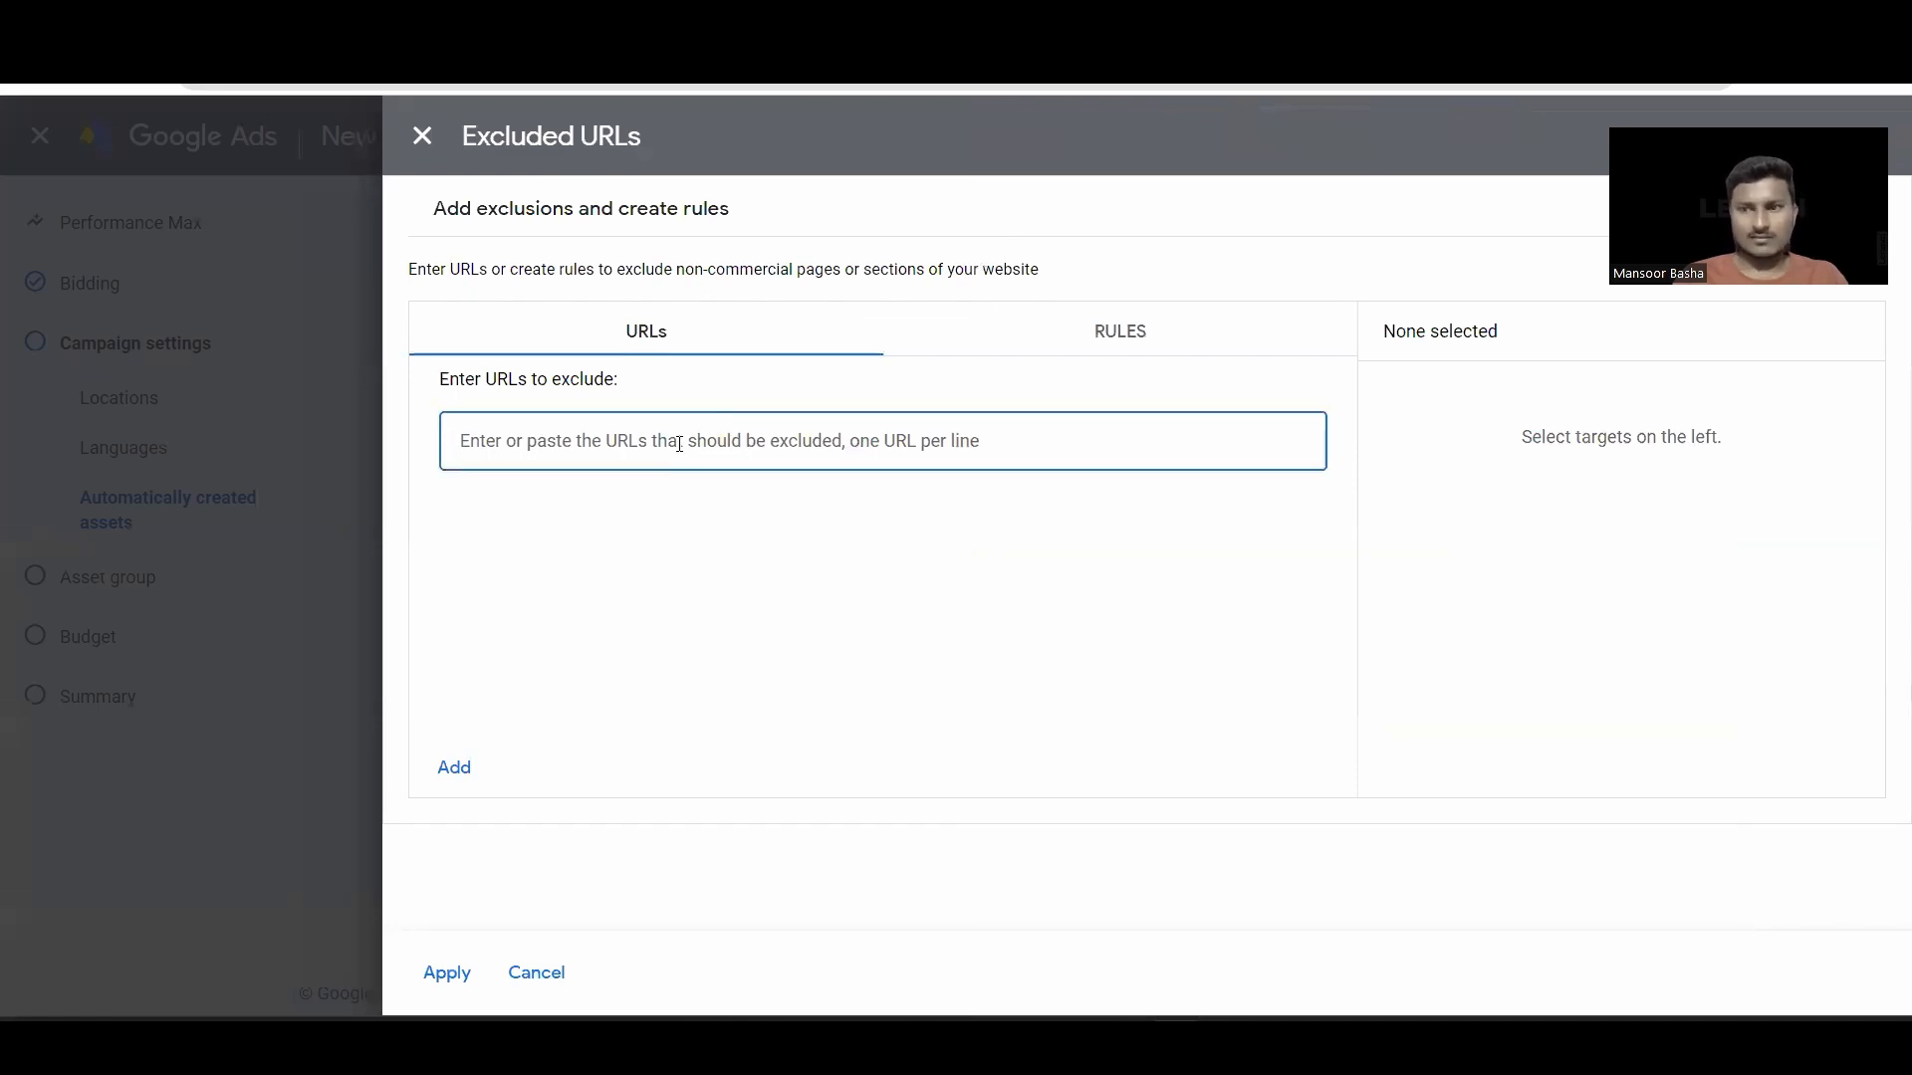
left_click(1136, 343)
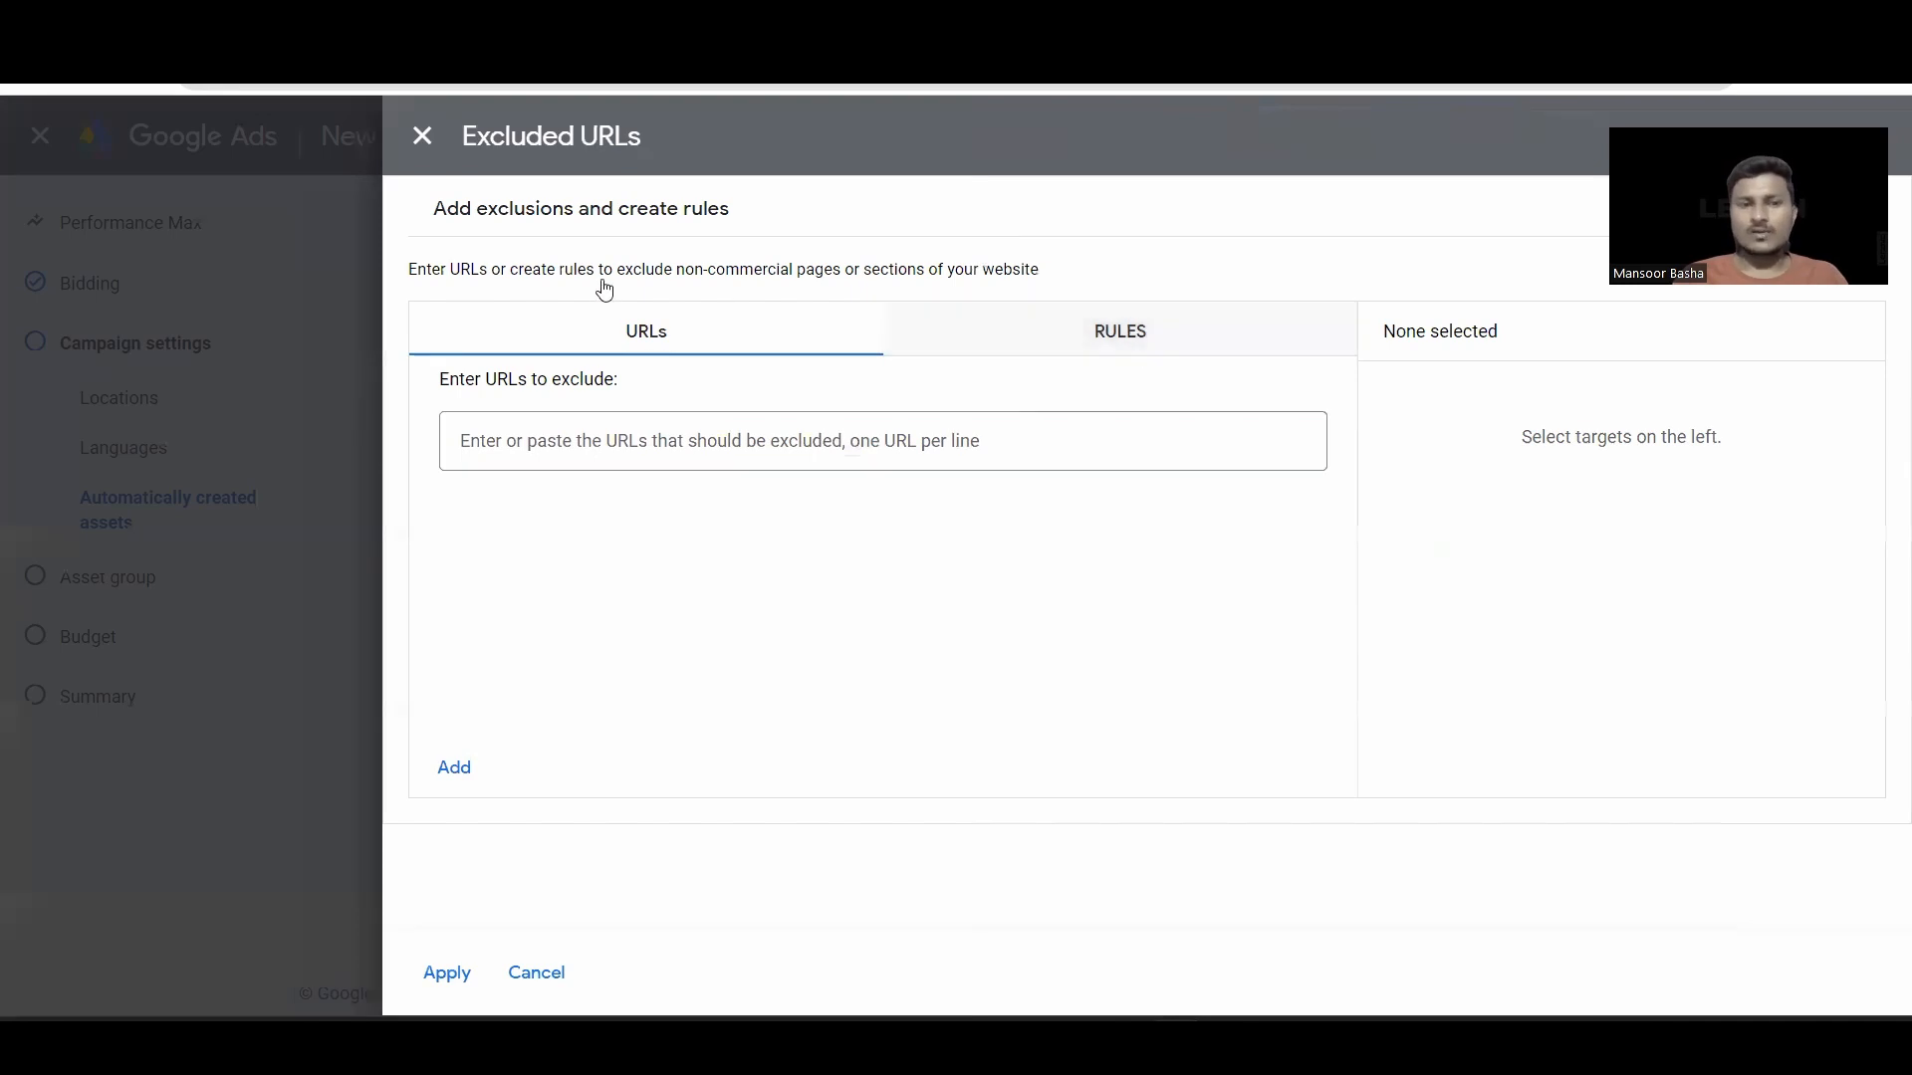
left_click(622, 328)
left_click(423, 135)
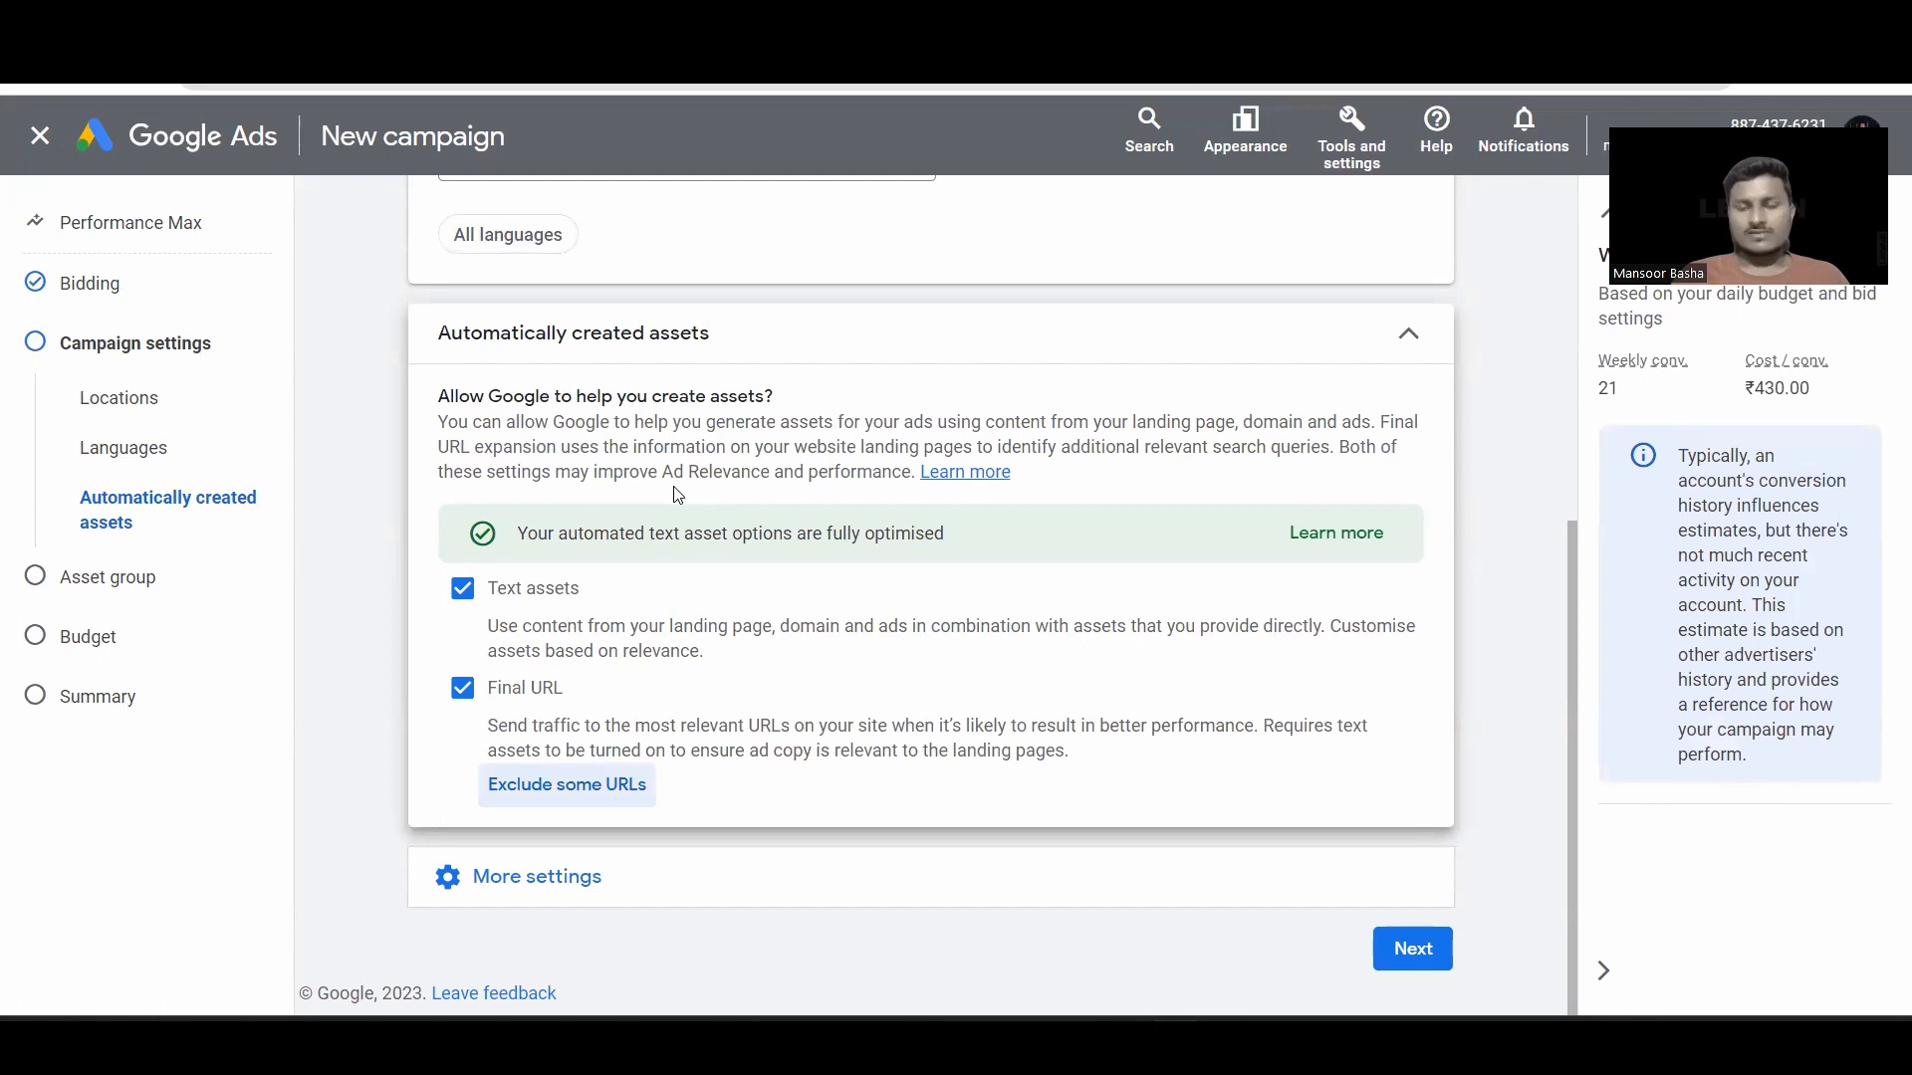
Step: Uncheck automatically created Text assets and reveal the campaign's More settings
left_click(462, 588)
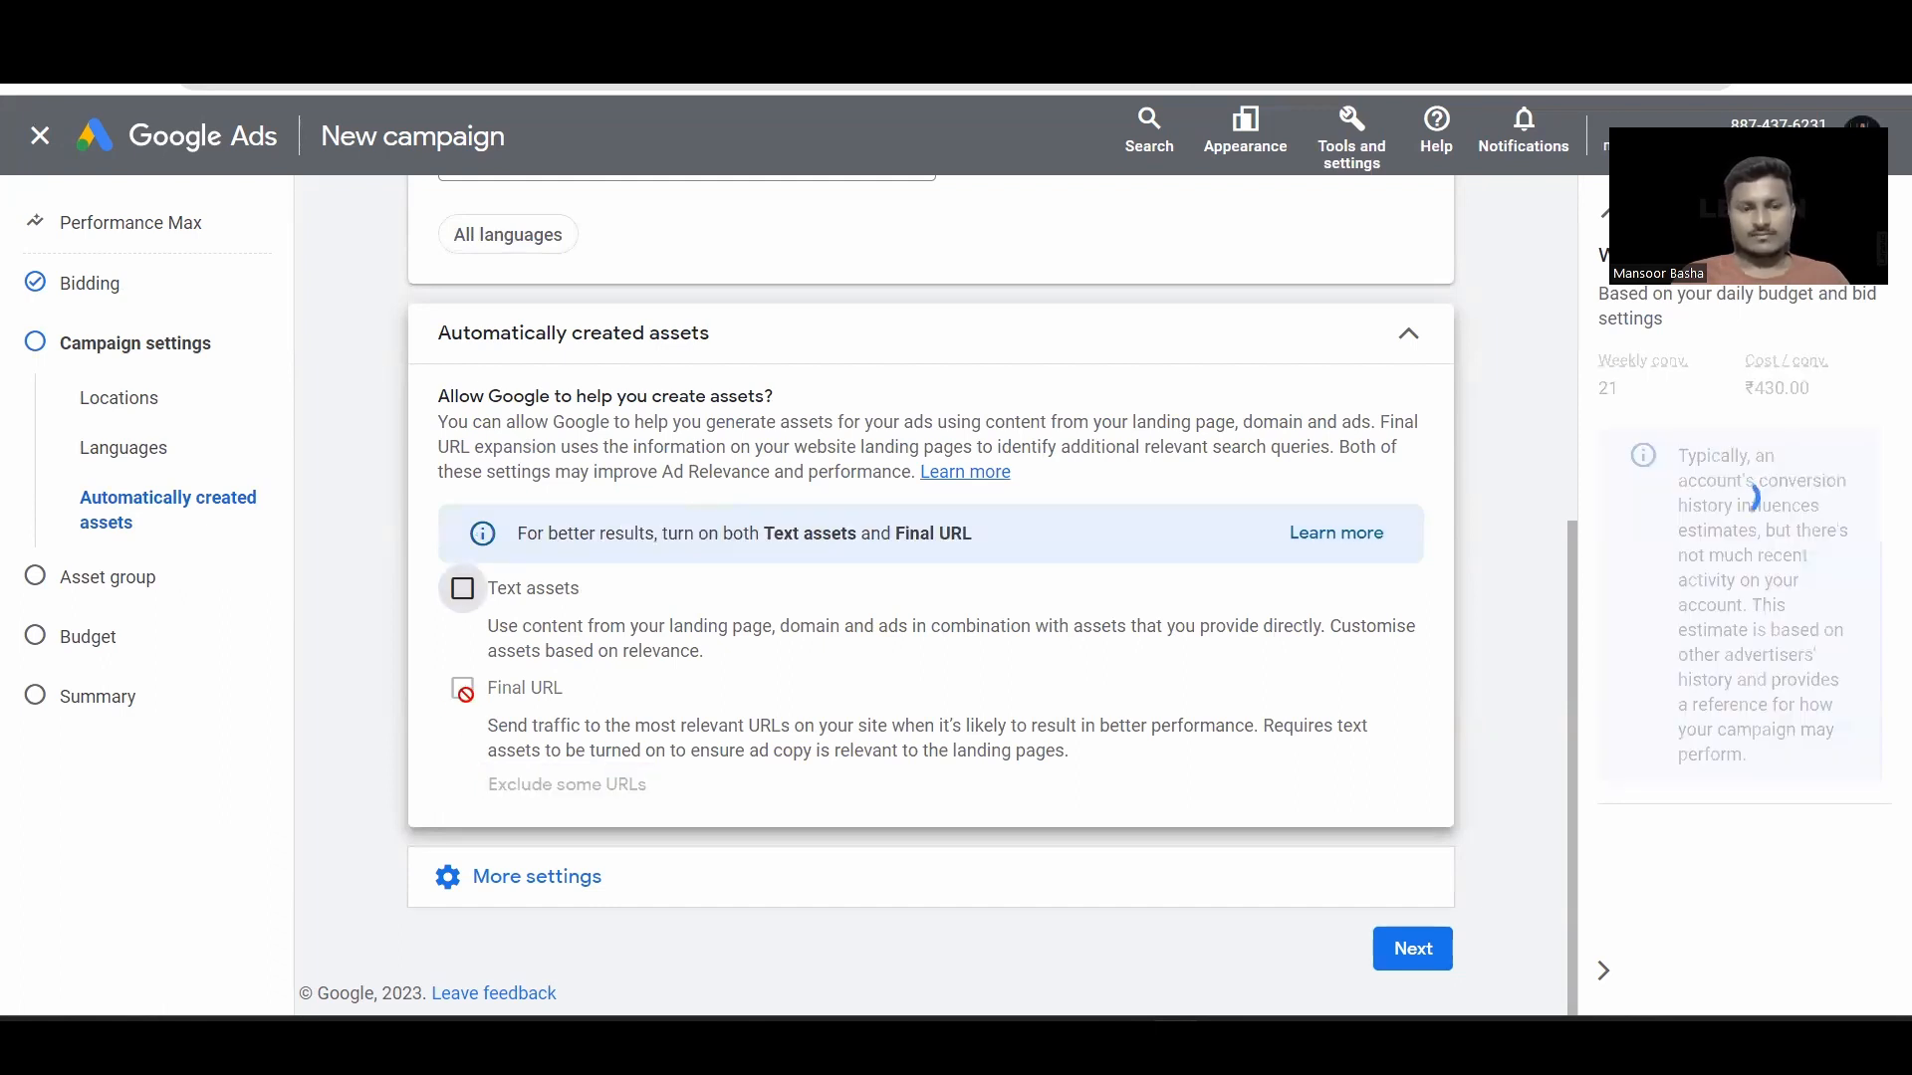
left_click(1402, 343)
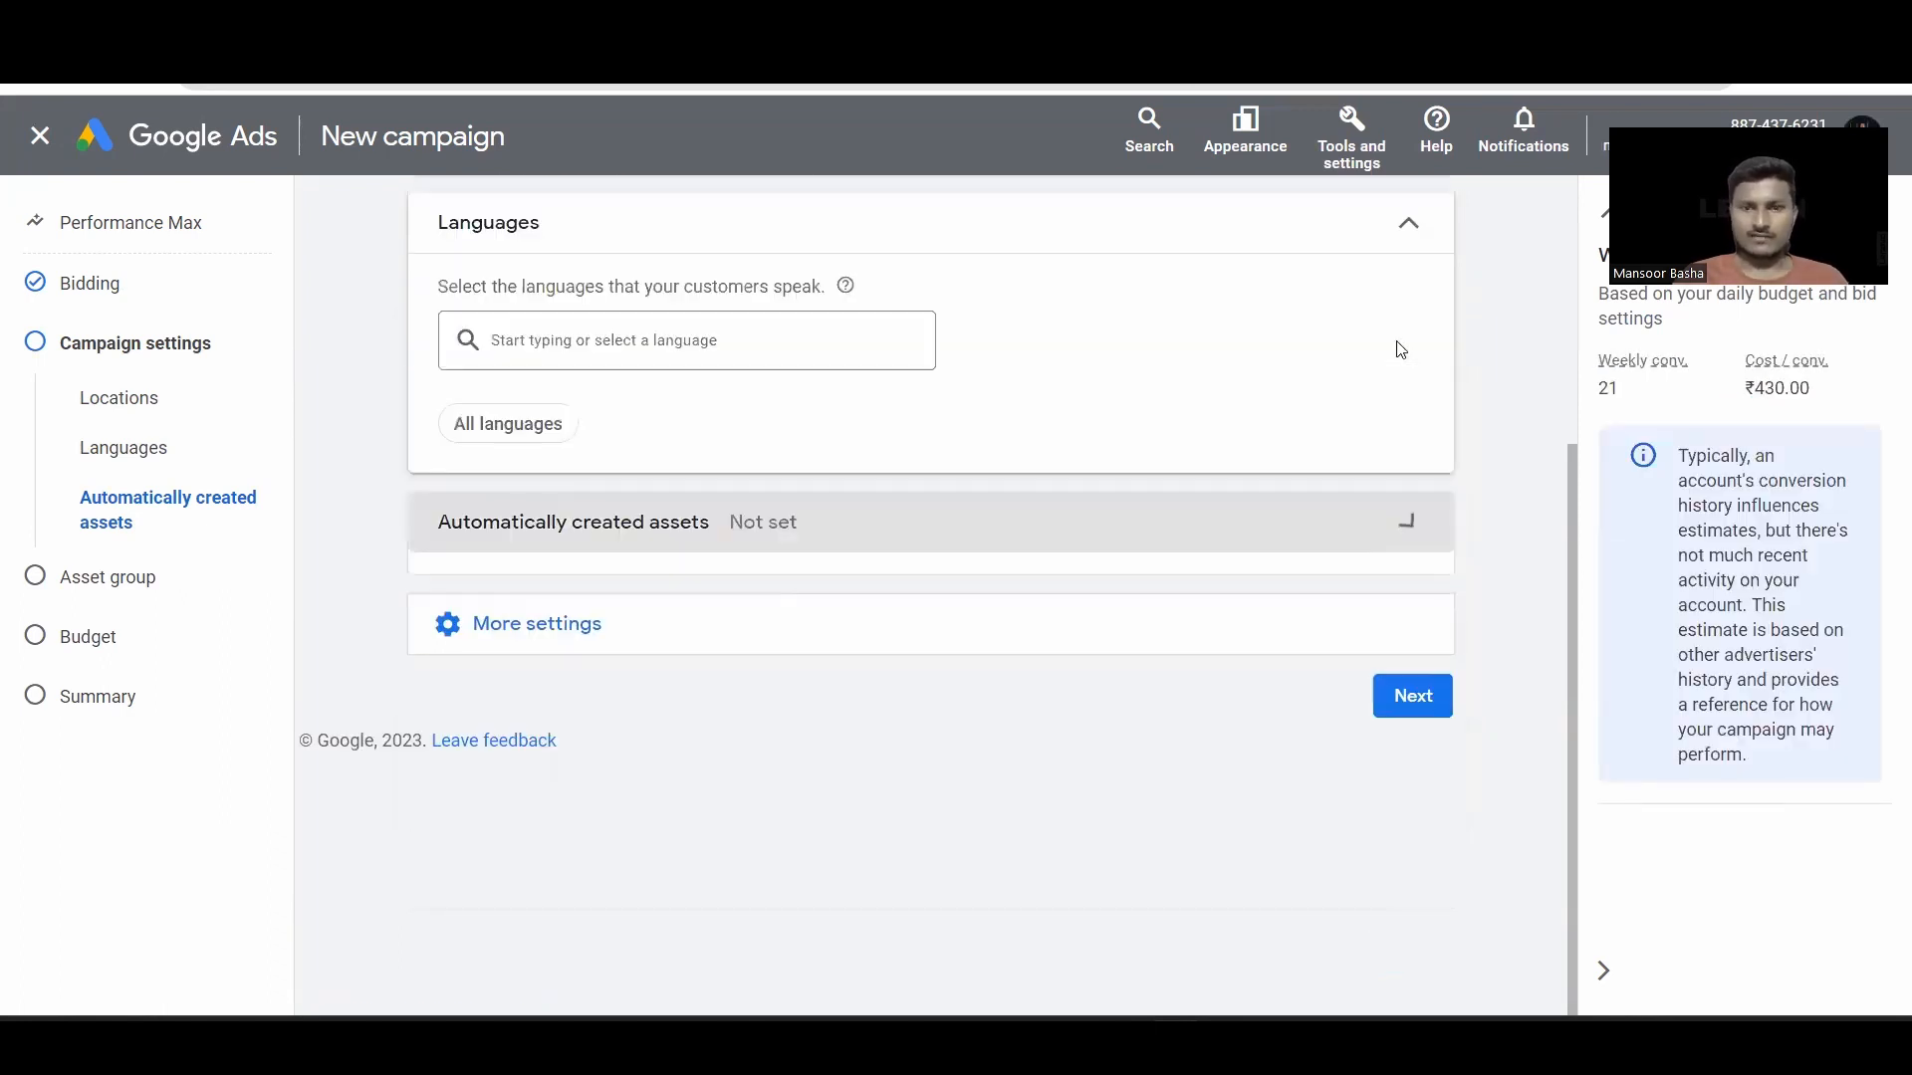
left_click(756, 636)
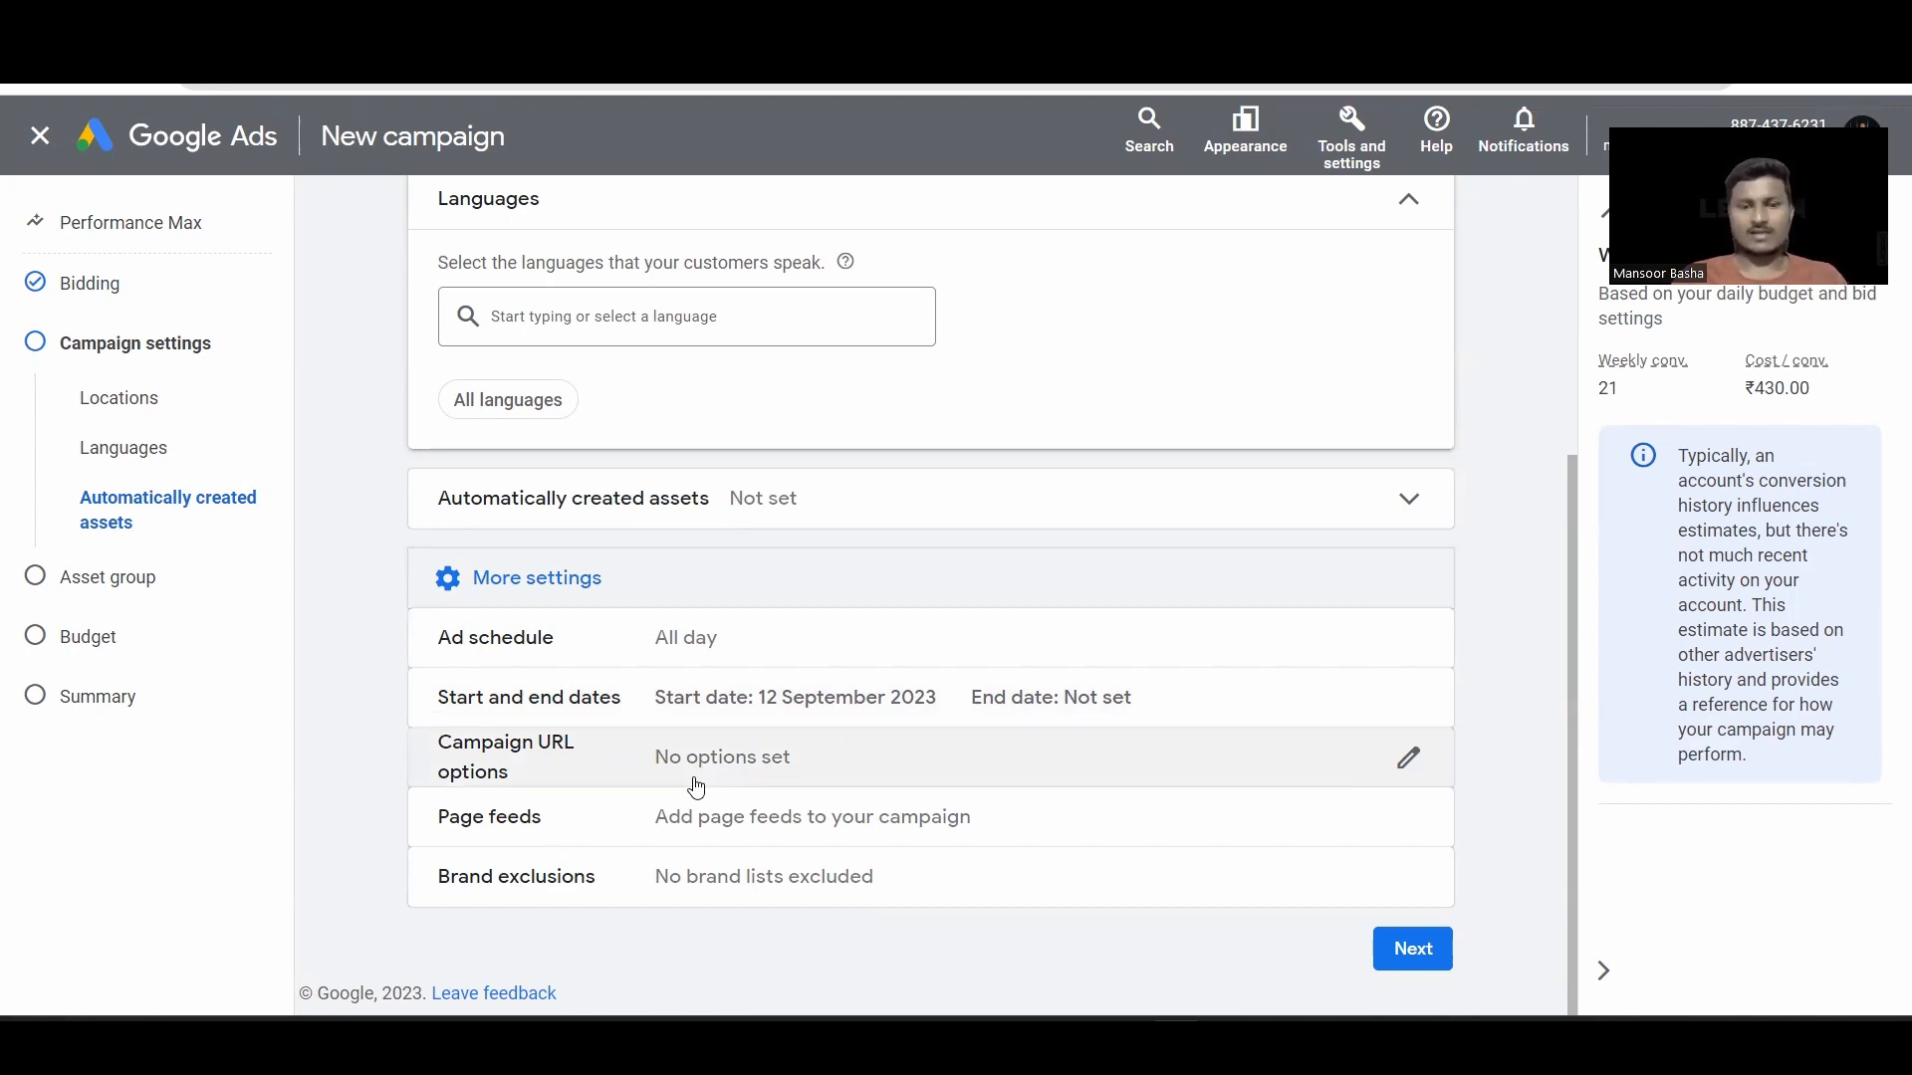
Step: Check Page feeds (none set) and open Brand exclusions to search for a brand list
left_click(734, 834)
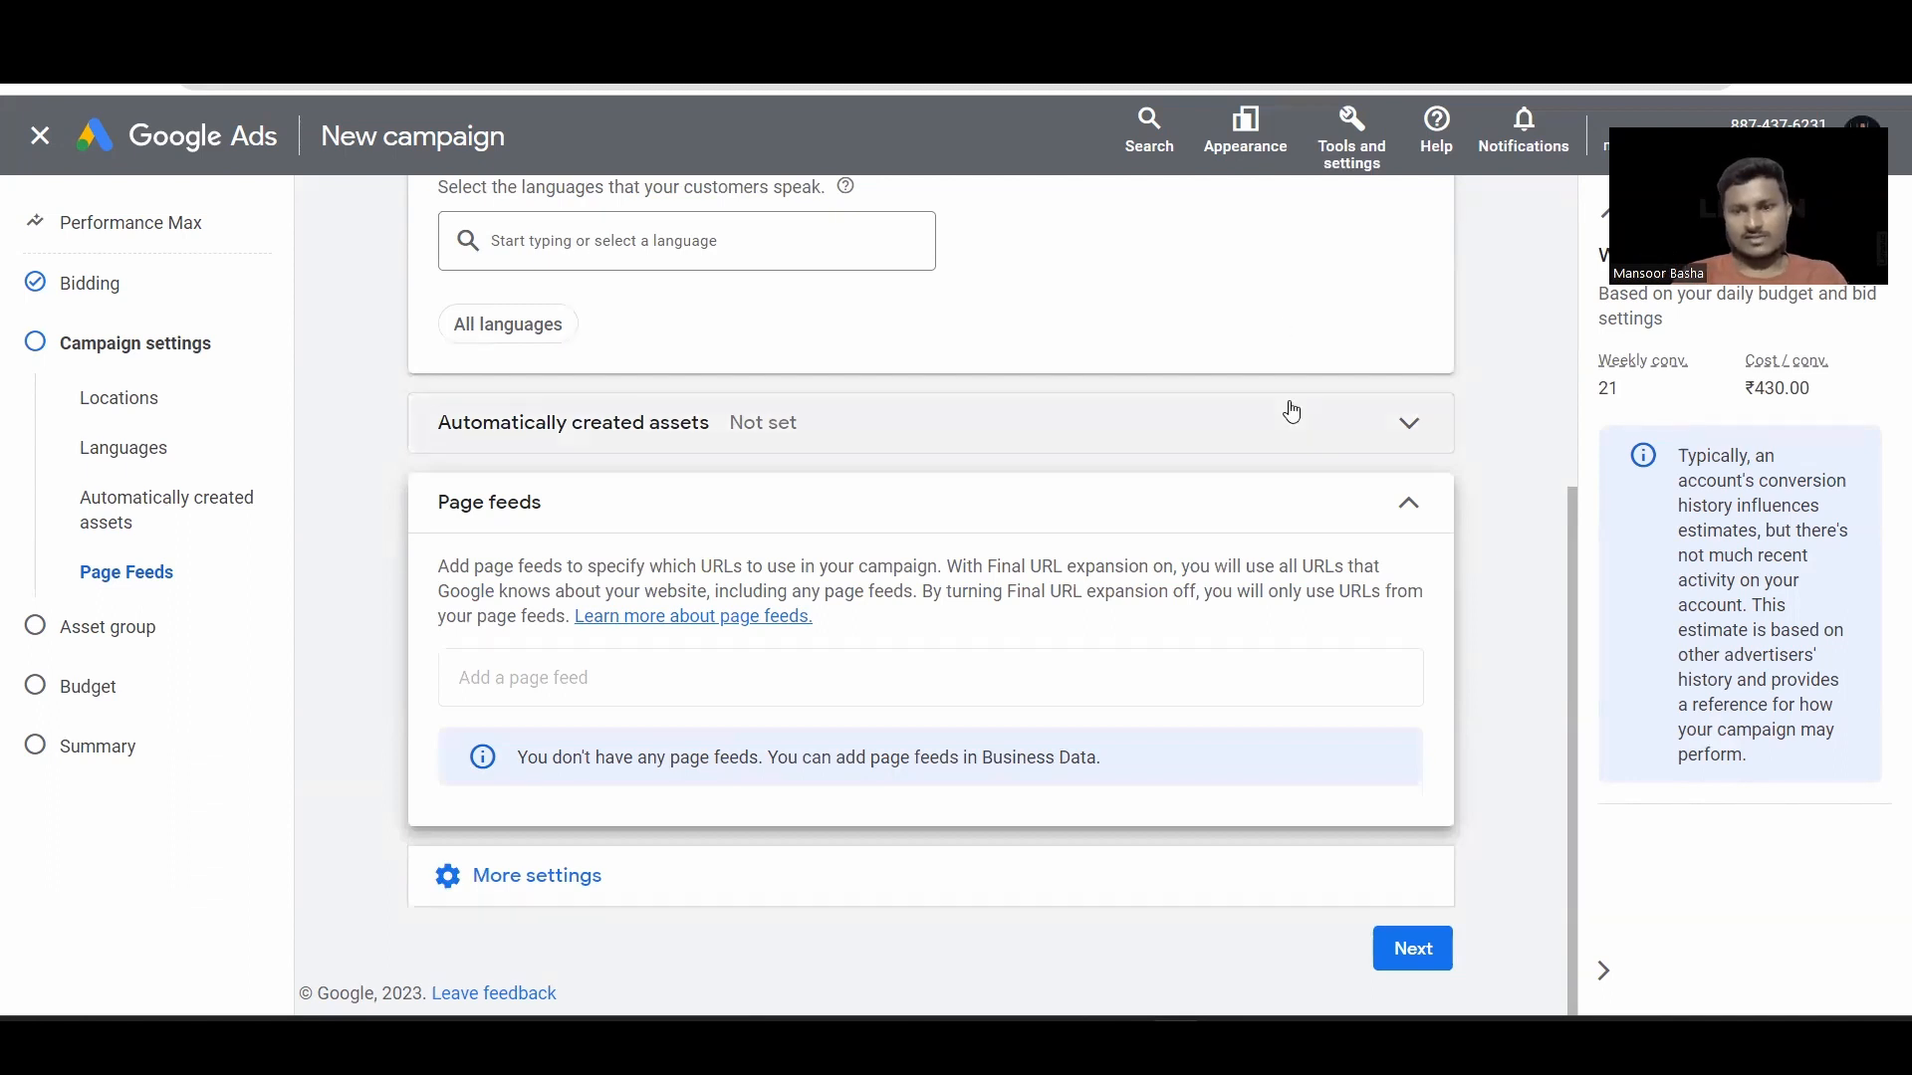
left_click(1195, 422)
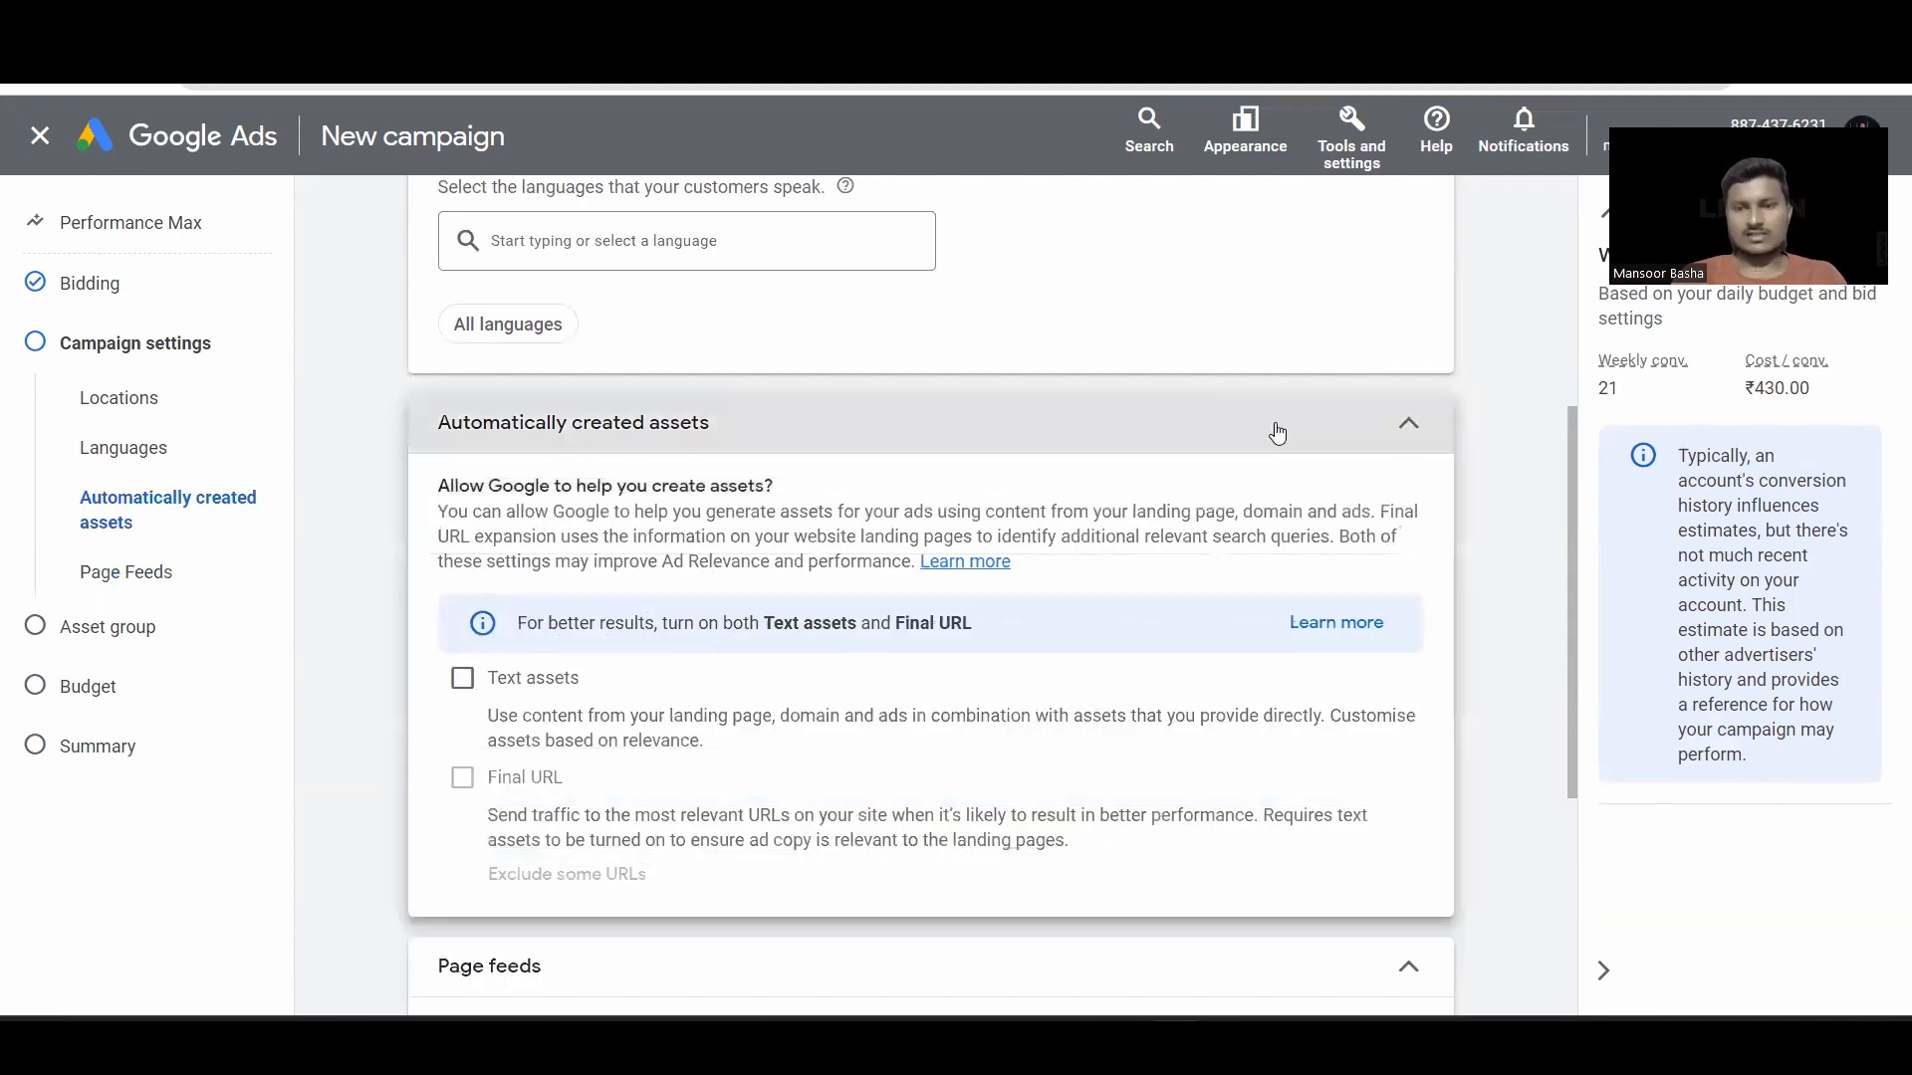
left_click(1278, 432)
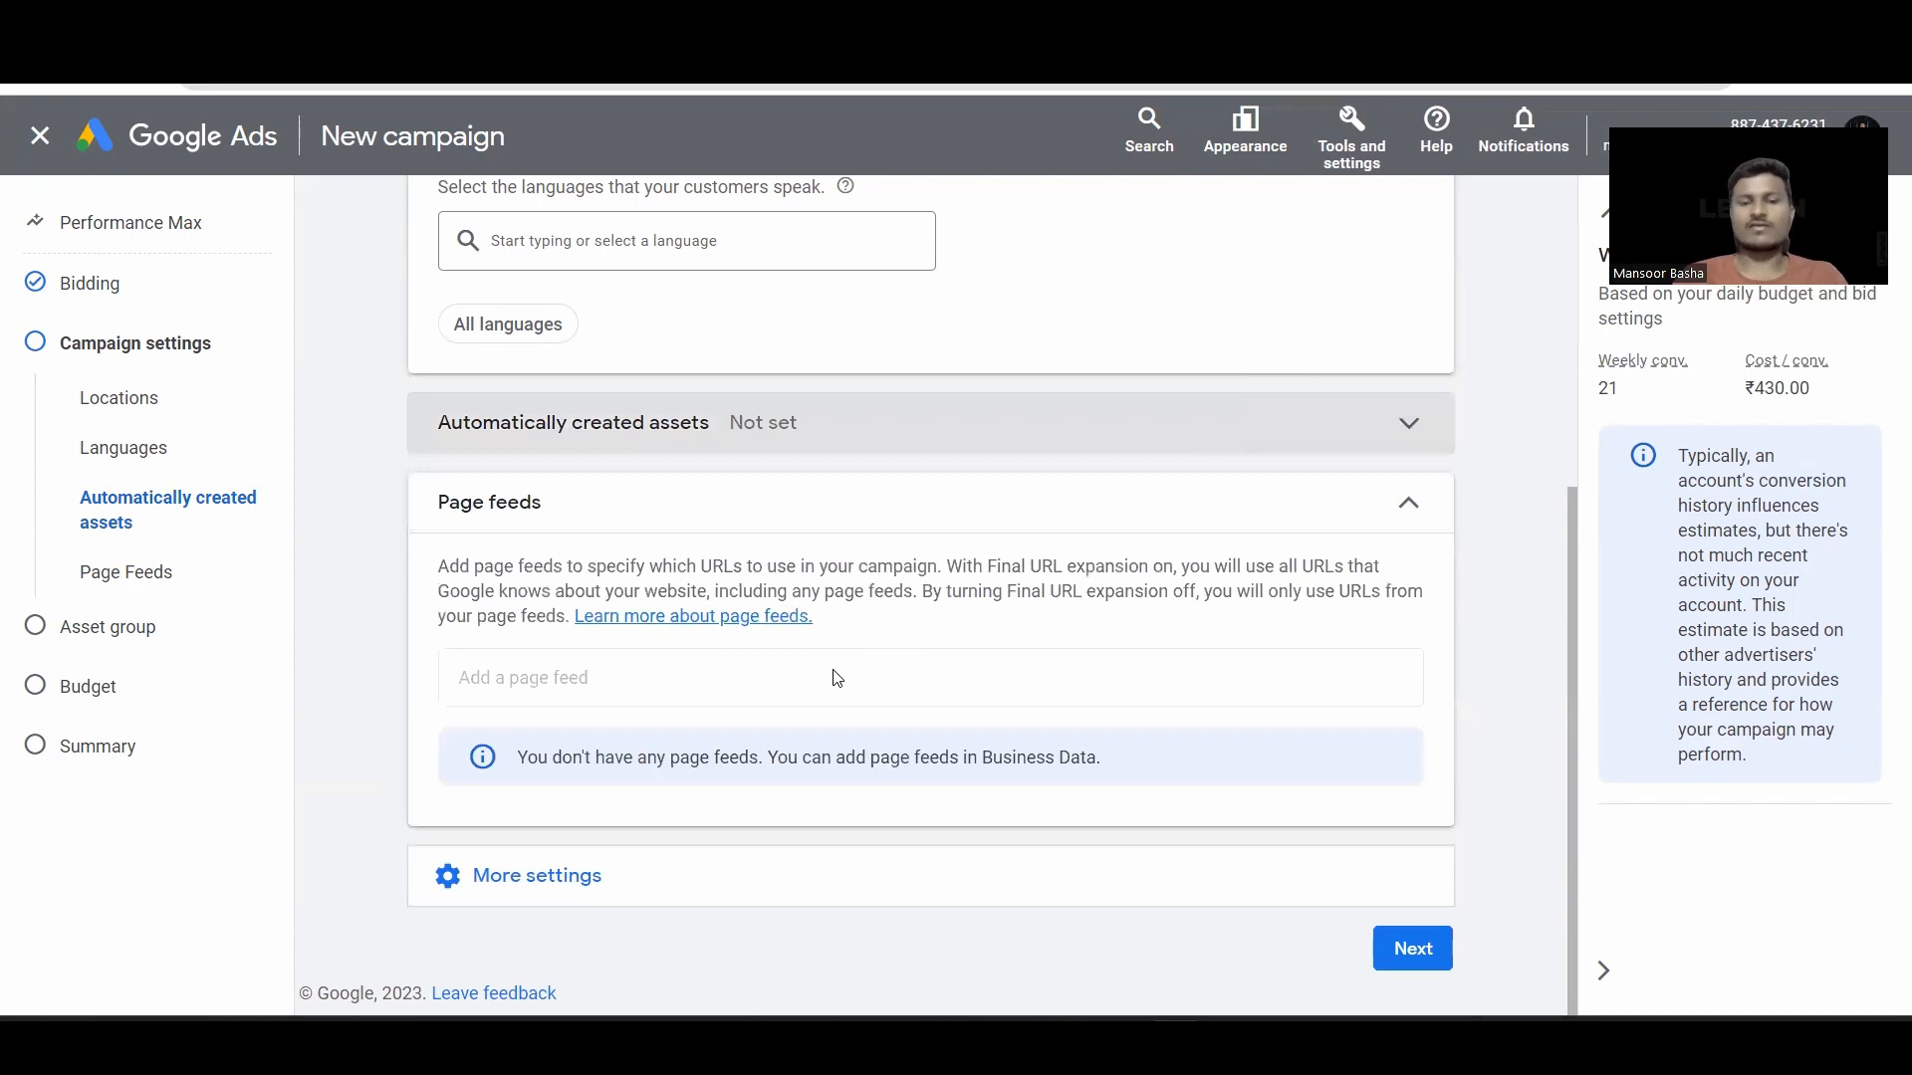
left_click(880, 864)
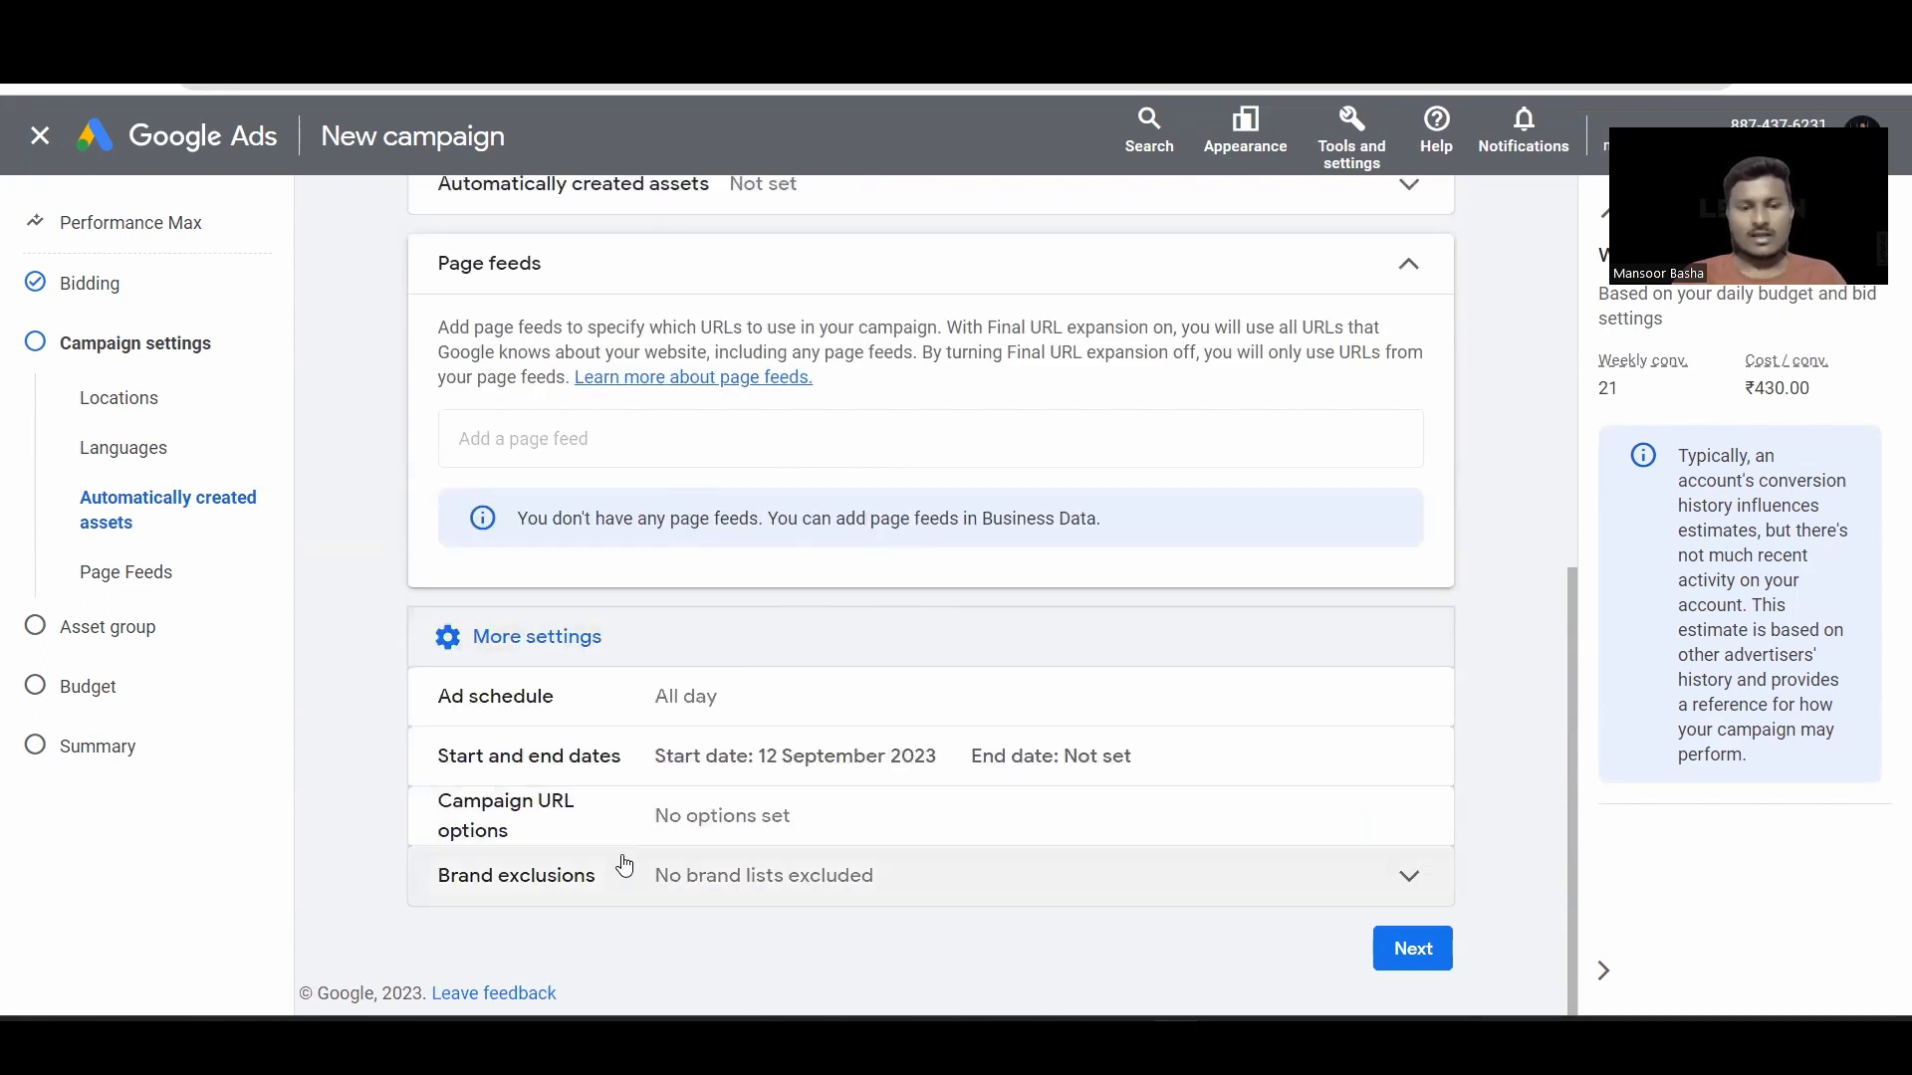
left_click(625, 866)
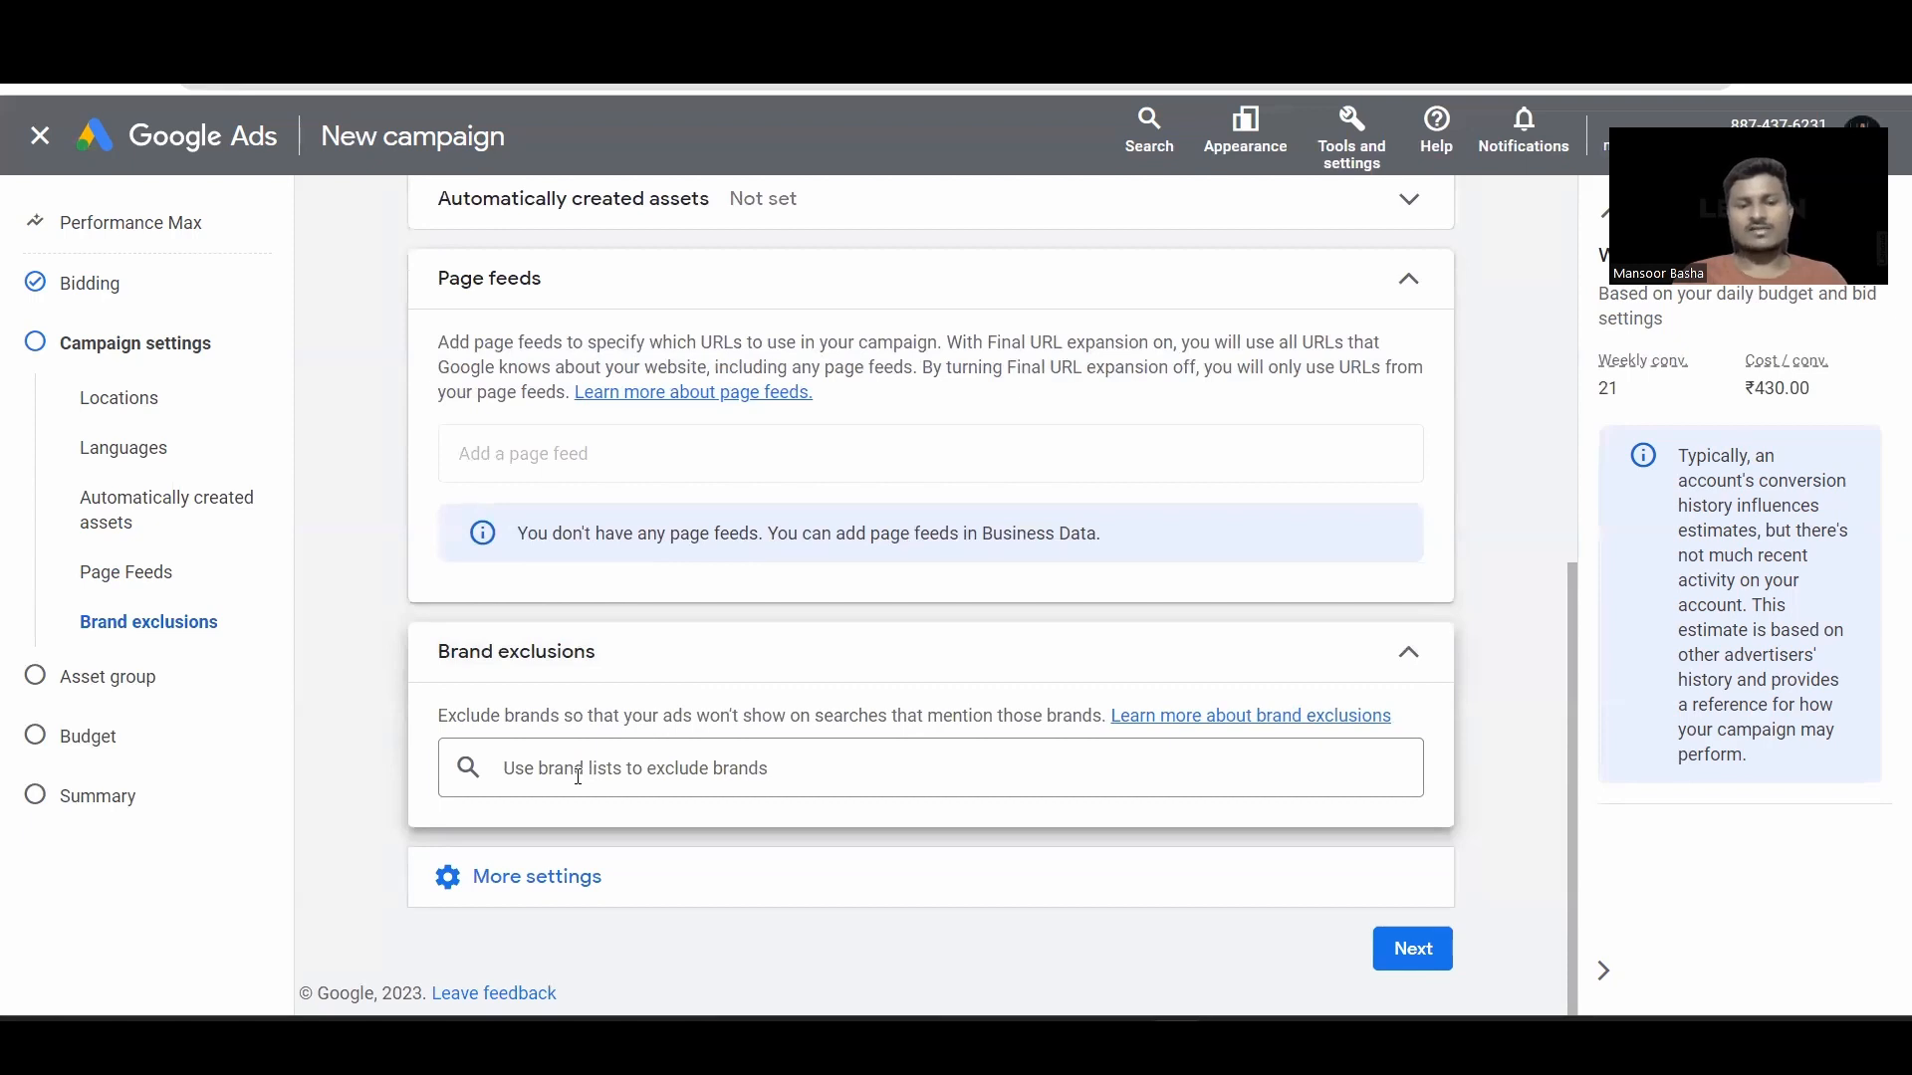
left_click(578, 776)
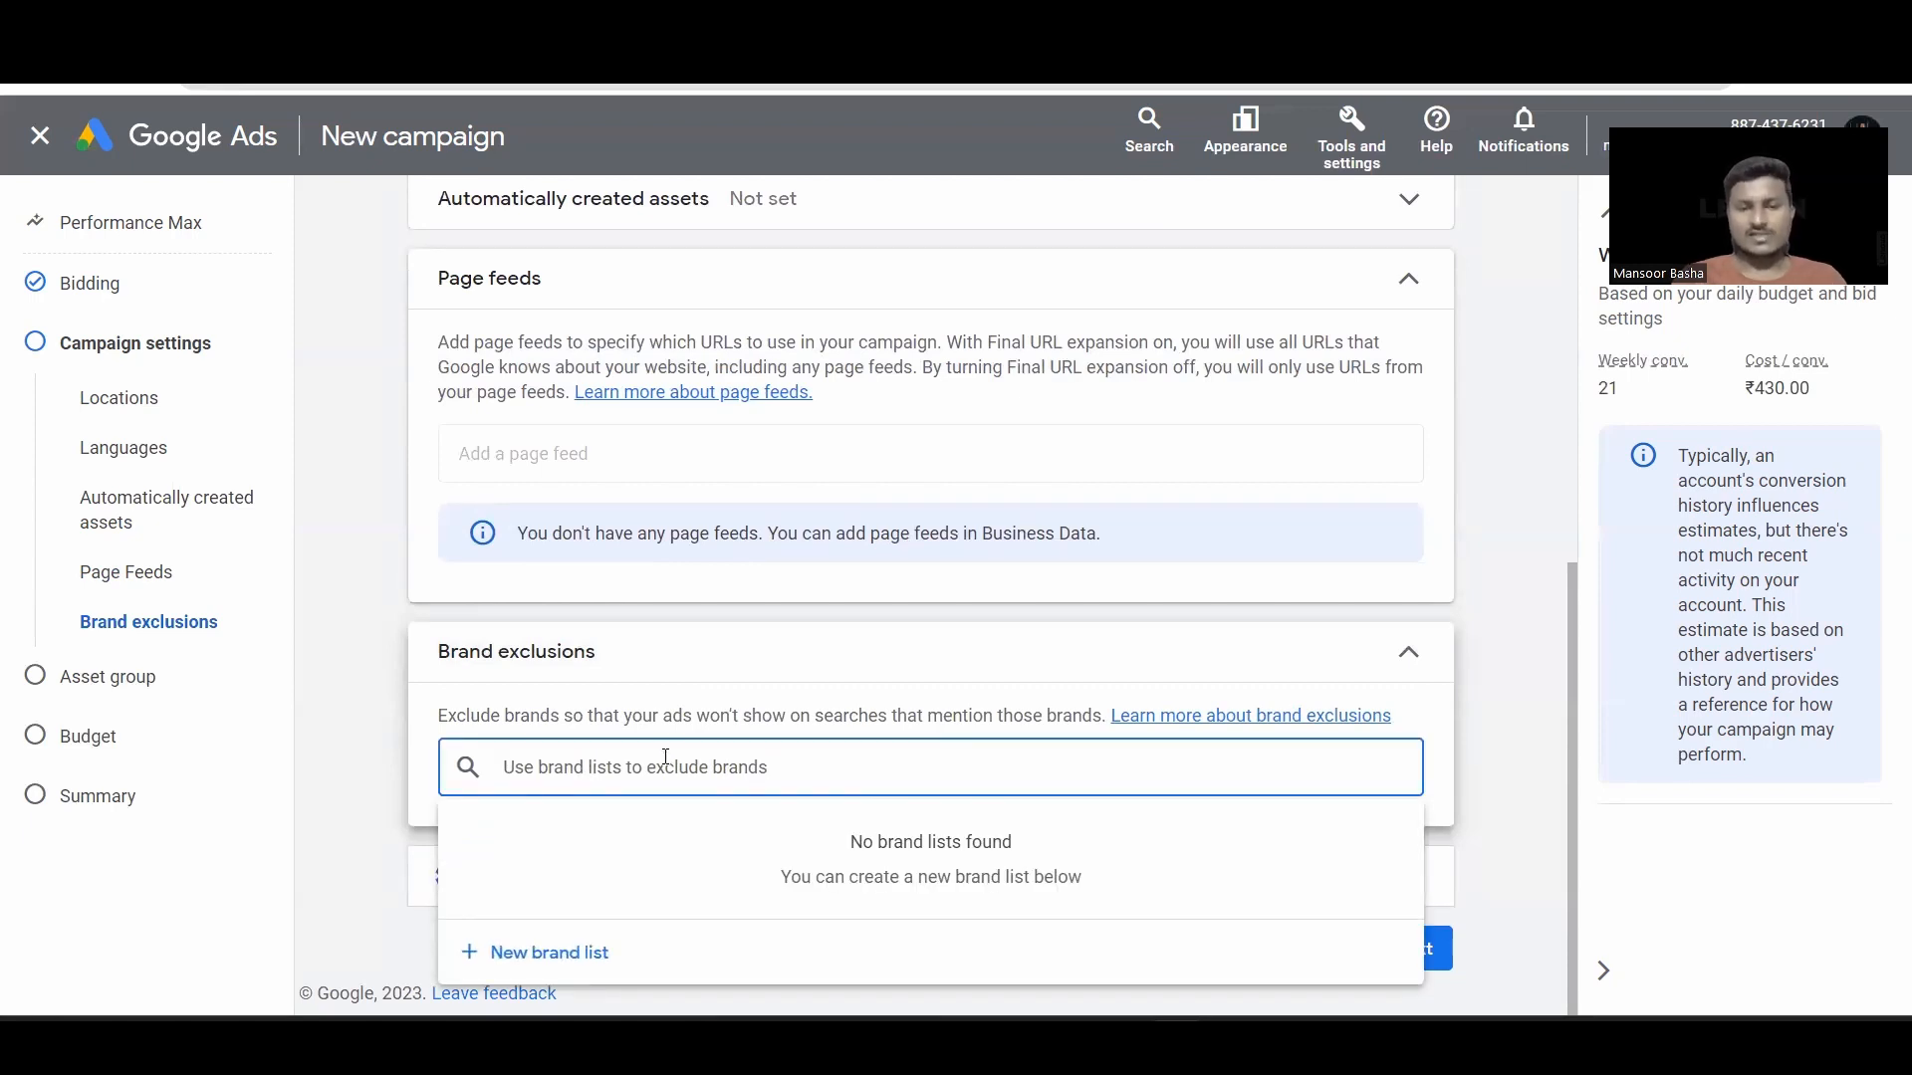
left_click(567, 954)
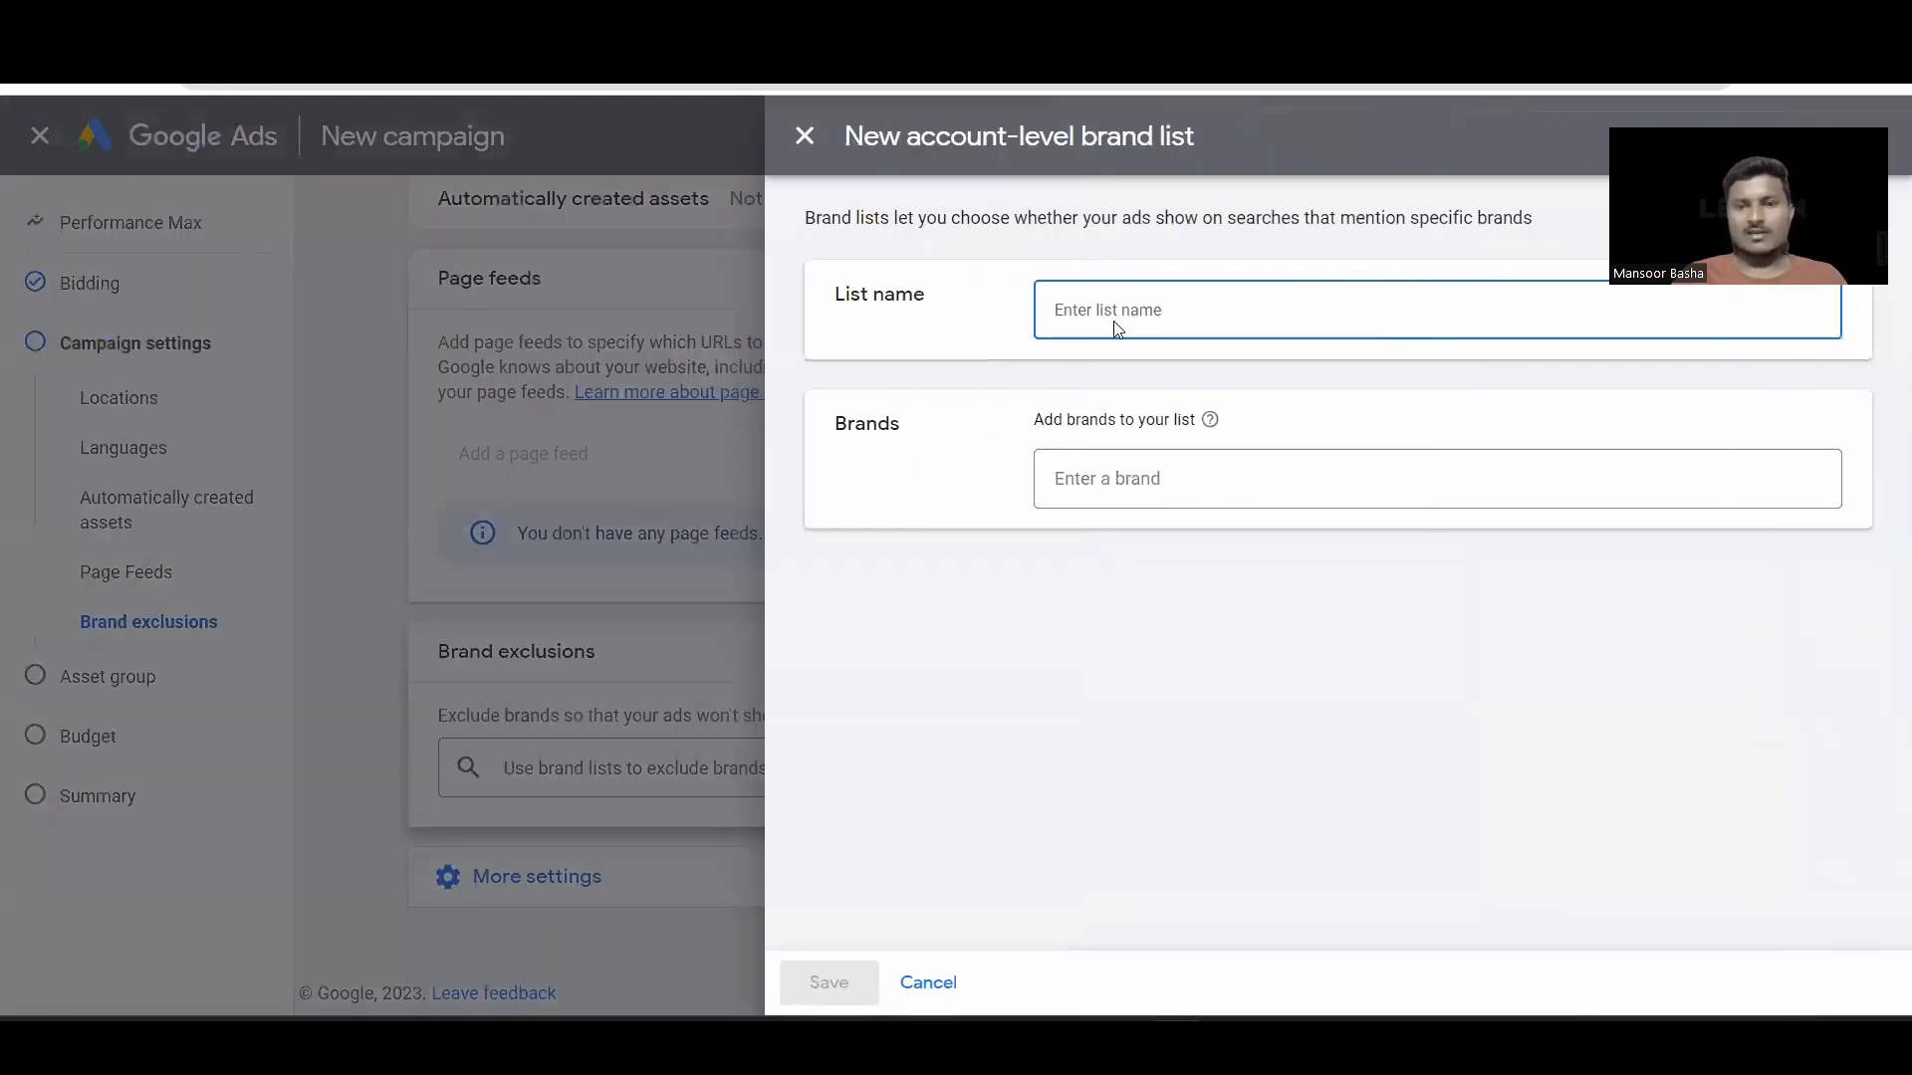
type("Demo")
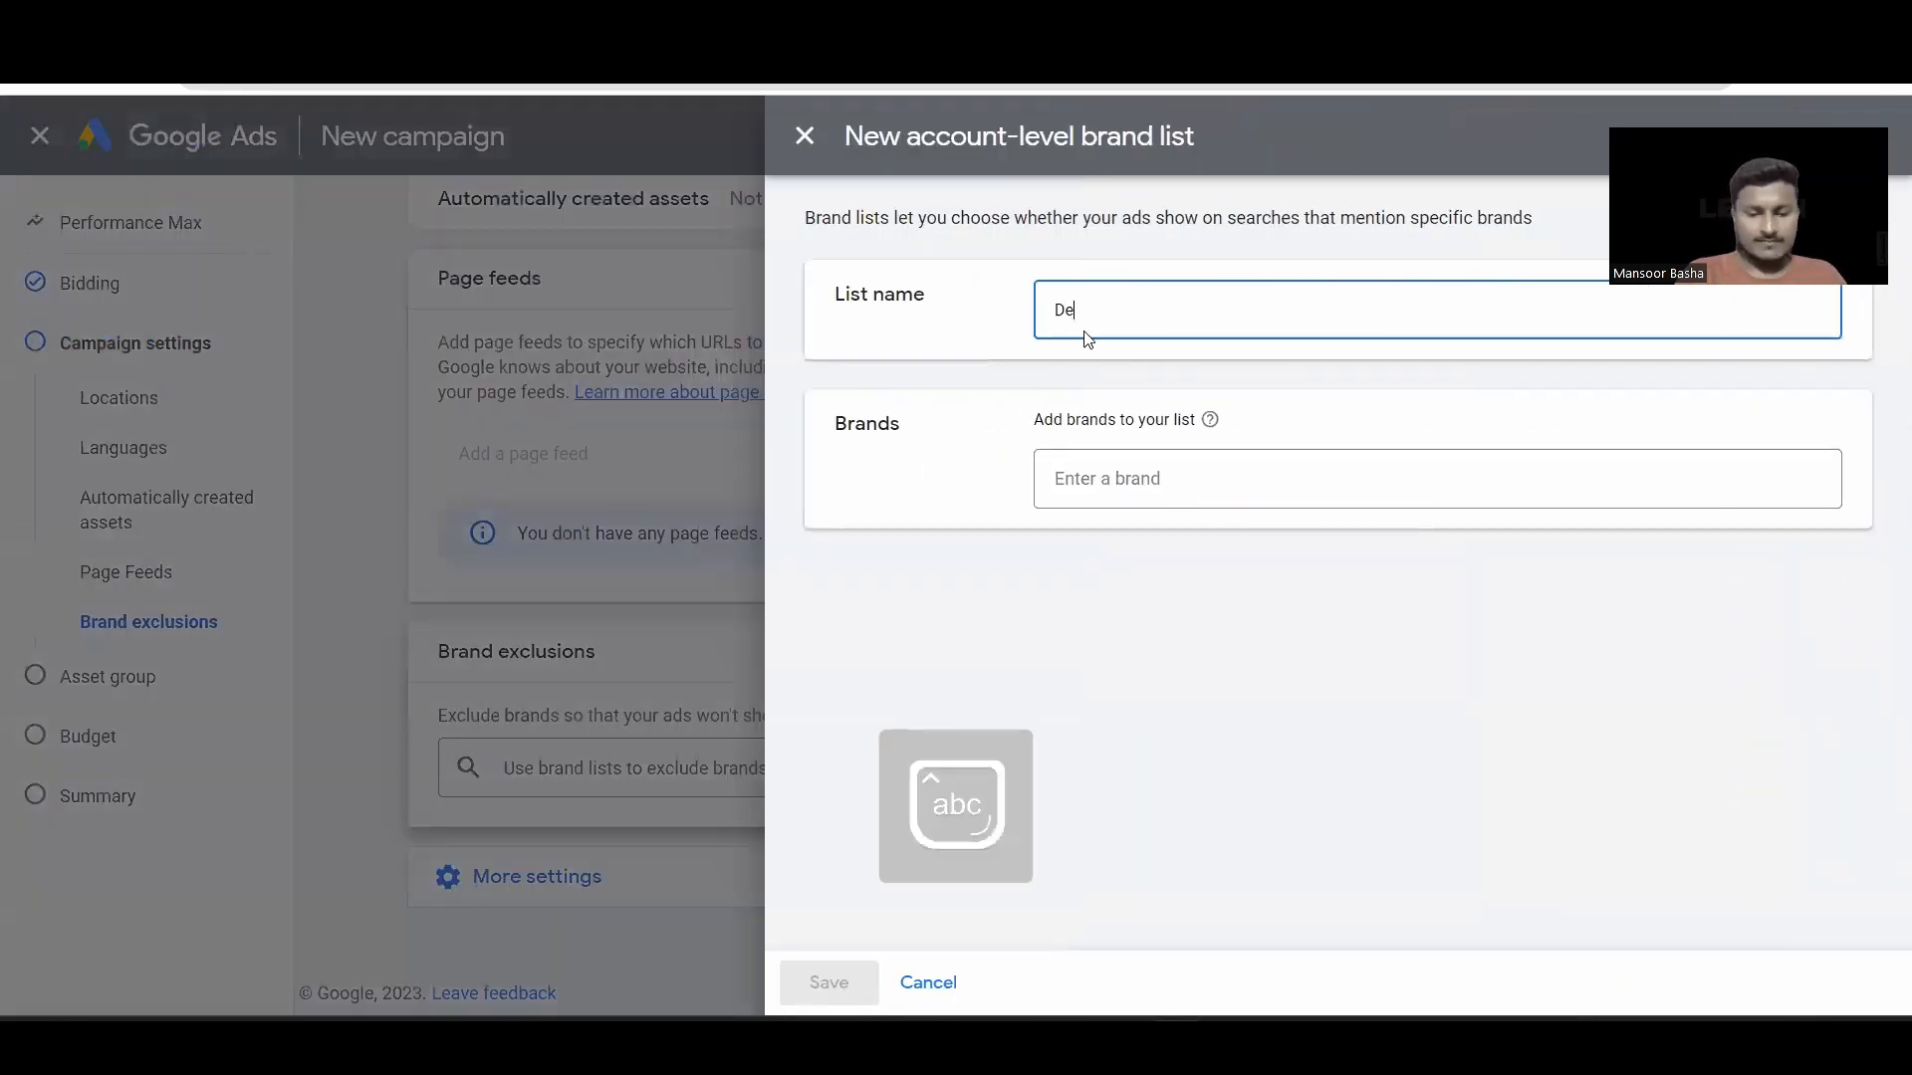
left_click(1105, 470)
key("Caps_Lock")
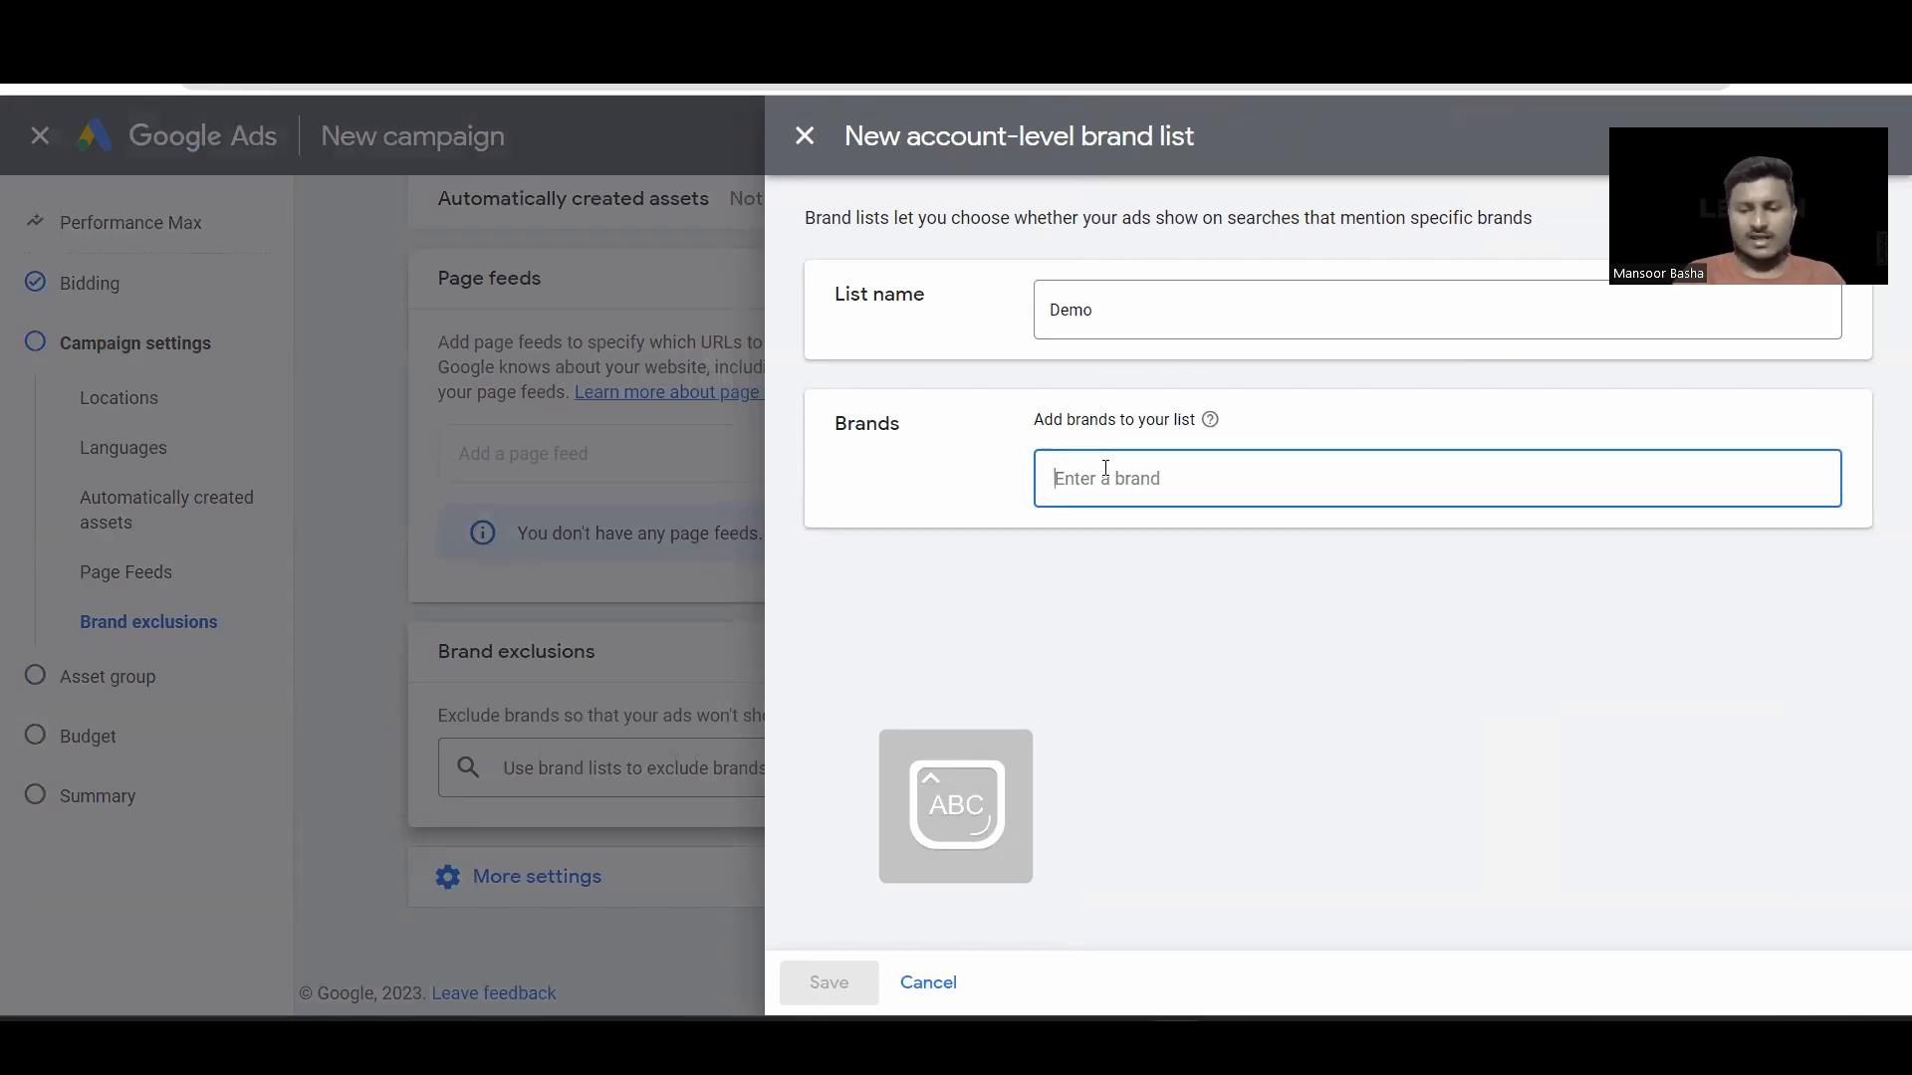
type("U")
key("Caps_Lock")
type("pgrad")
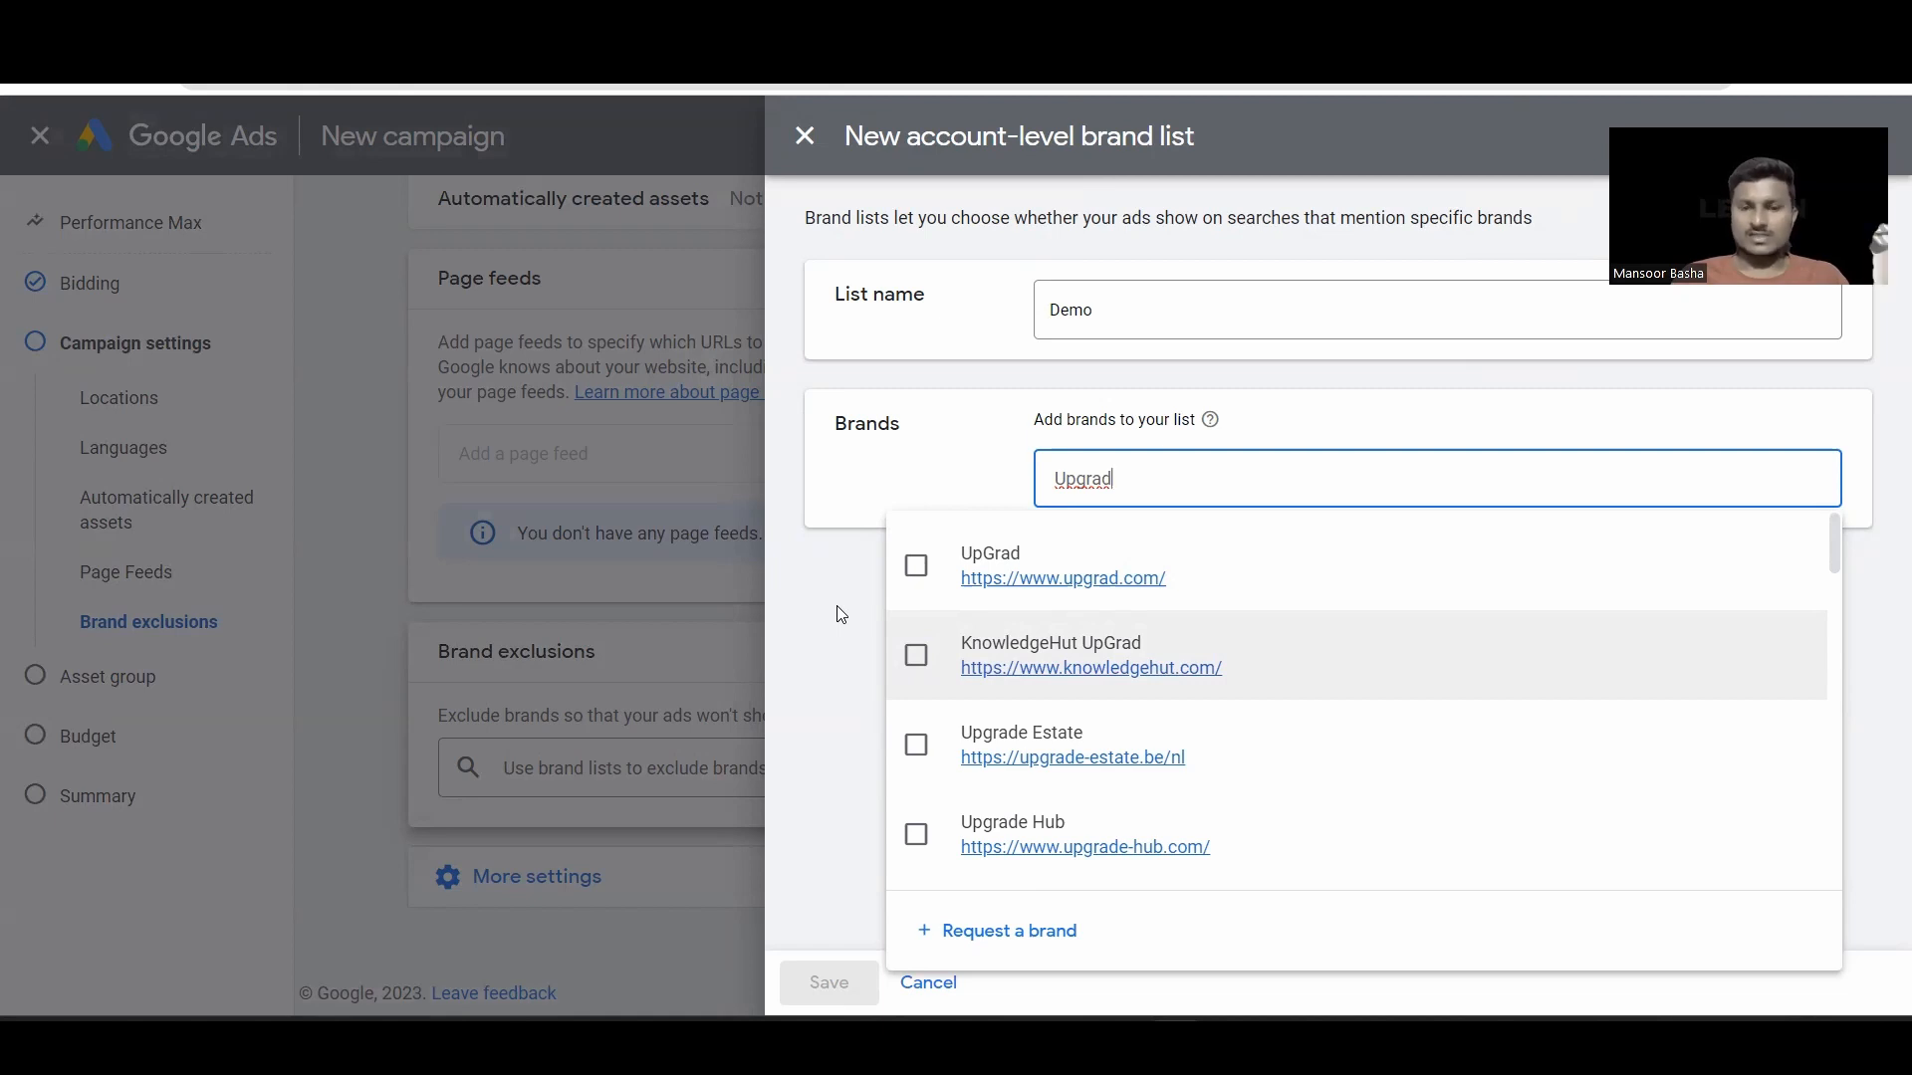
left_click(808, 137)
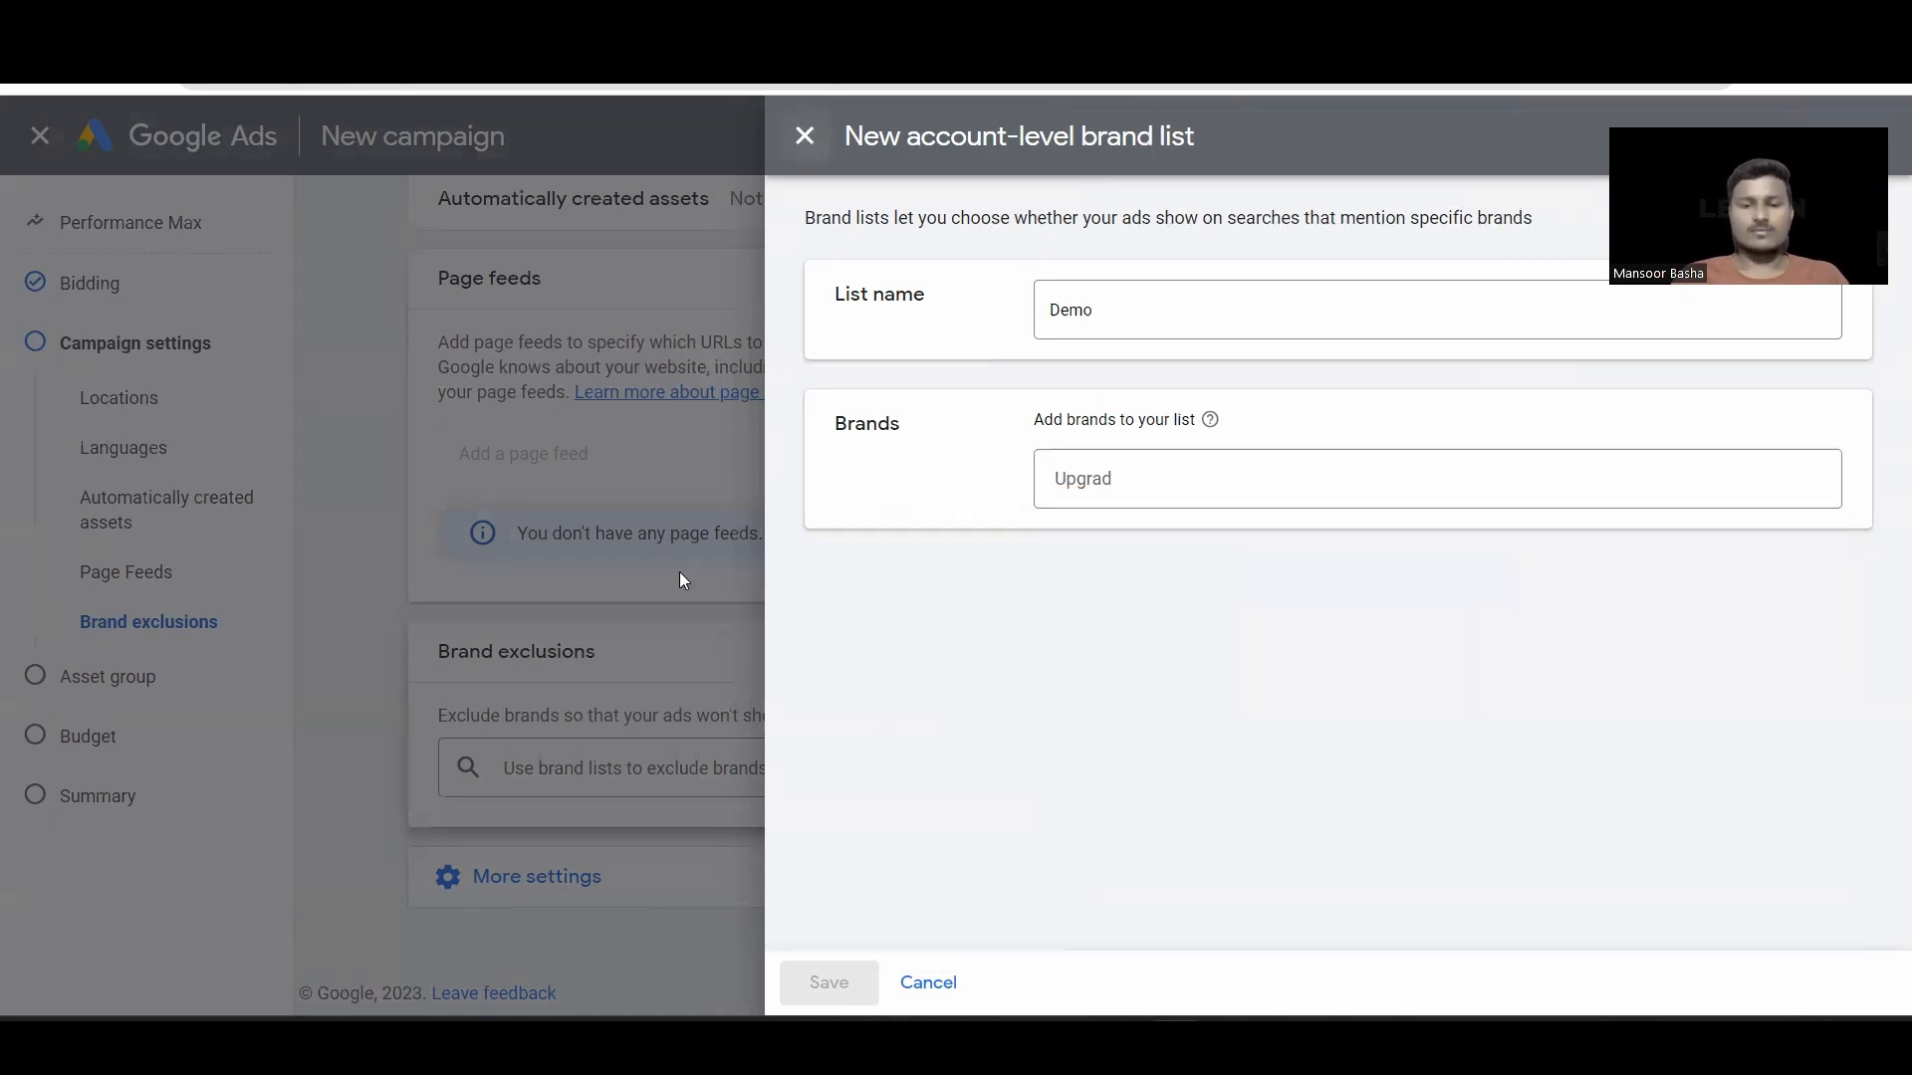
left_click(1133, 624)
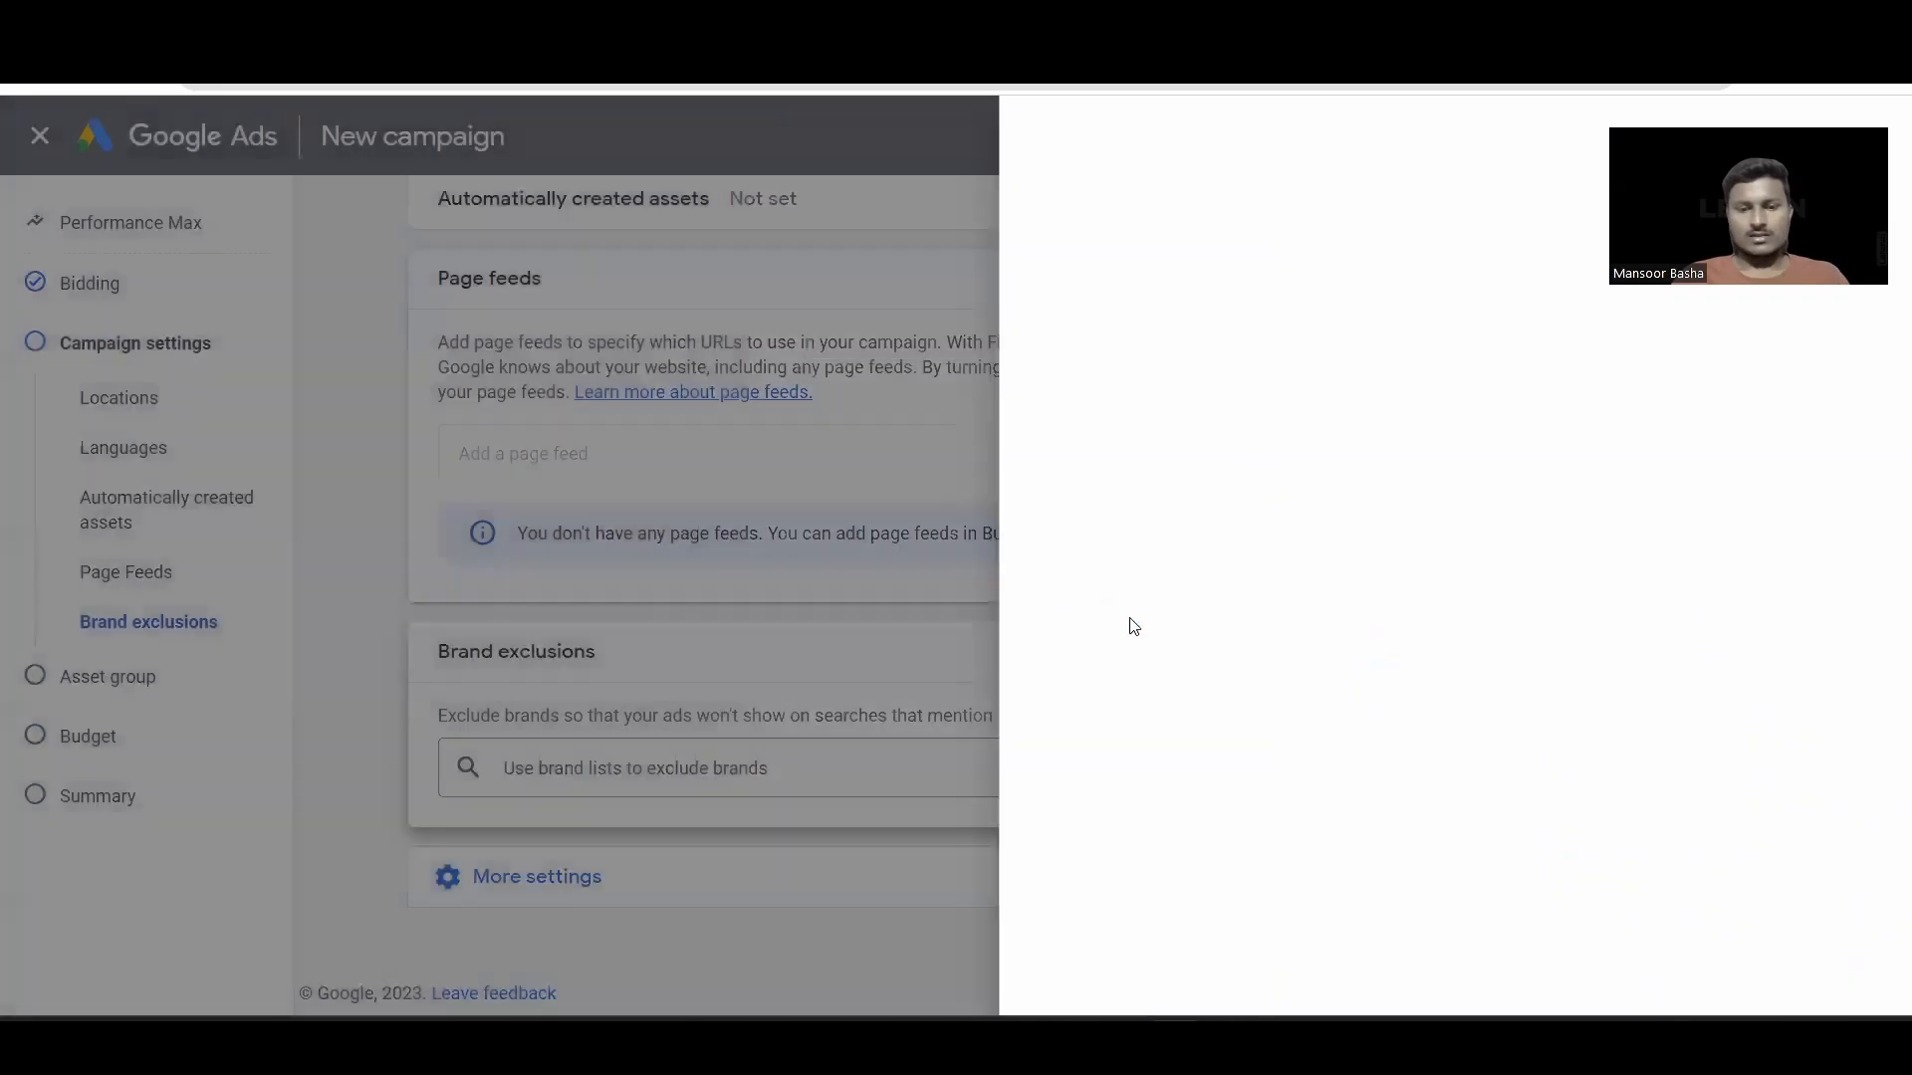
Step: Rename the asset group to 'Asset Group- Lead gen'
left_click(564, 878)
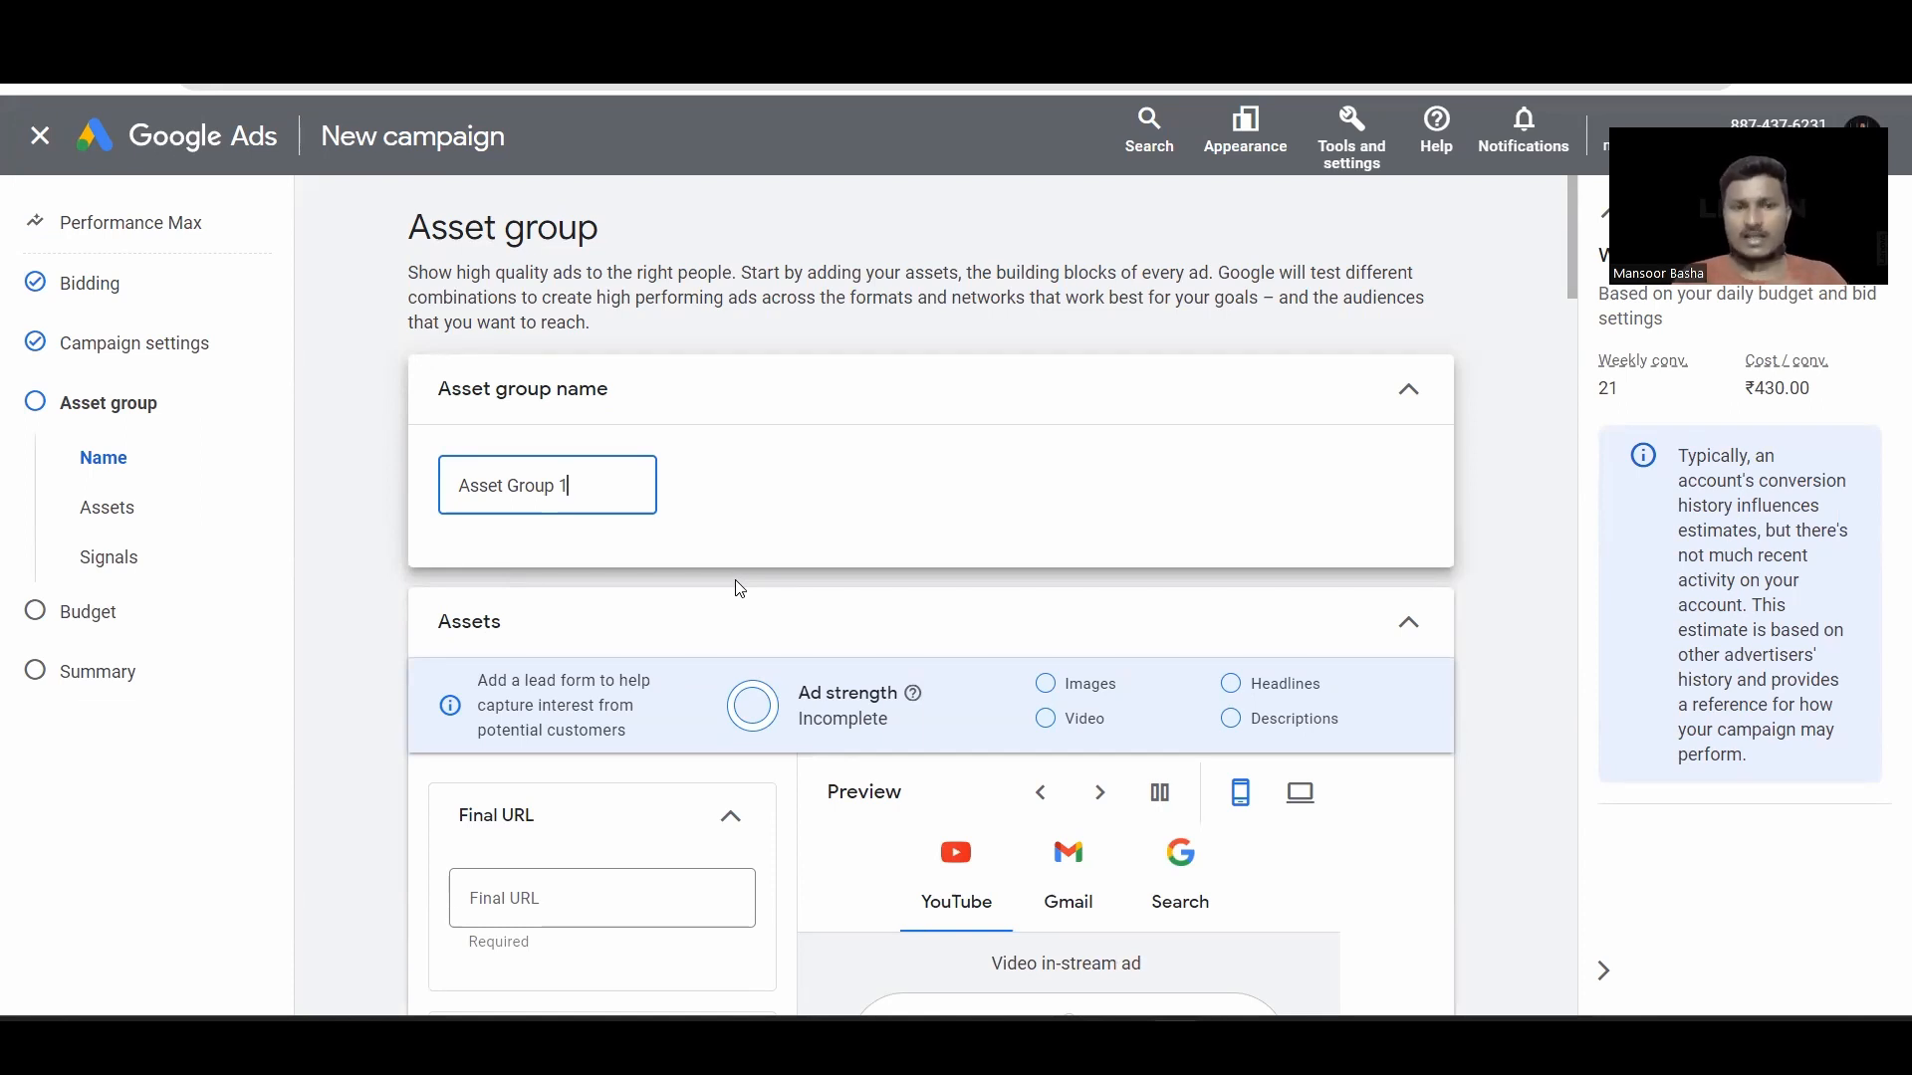
key("BackSpace")
type("- Lead gen")
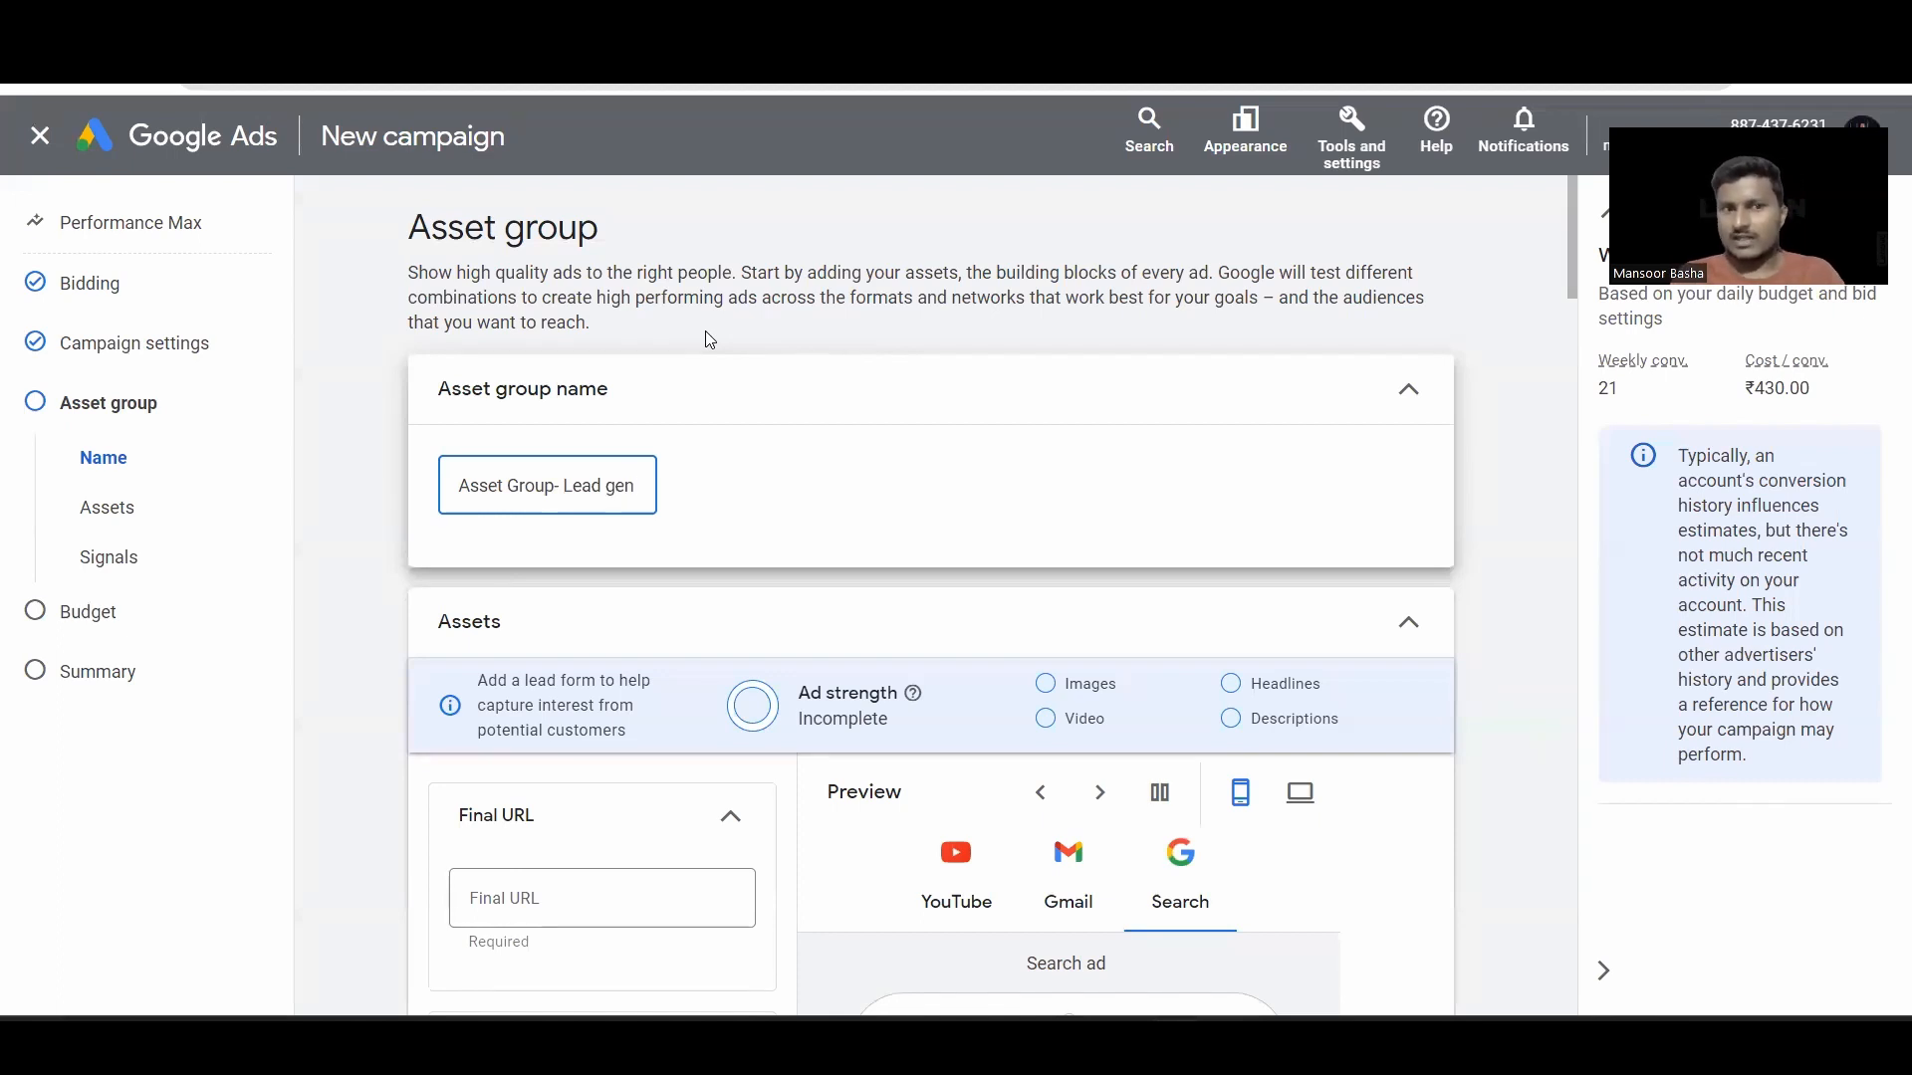
scroll(811, 405, "down", 3)
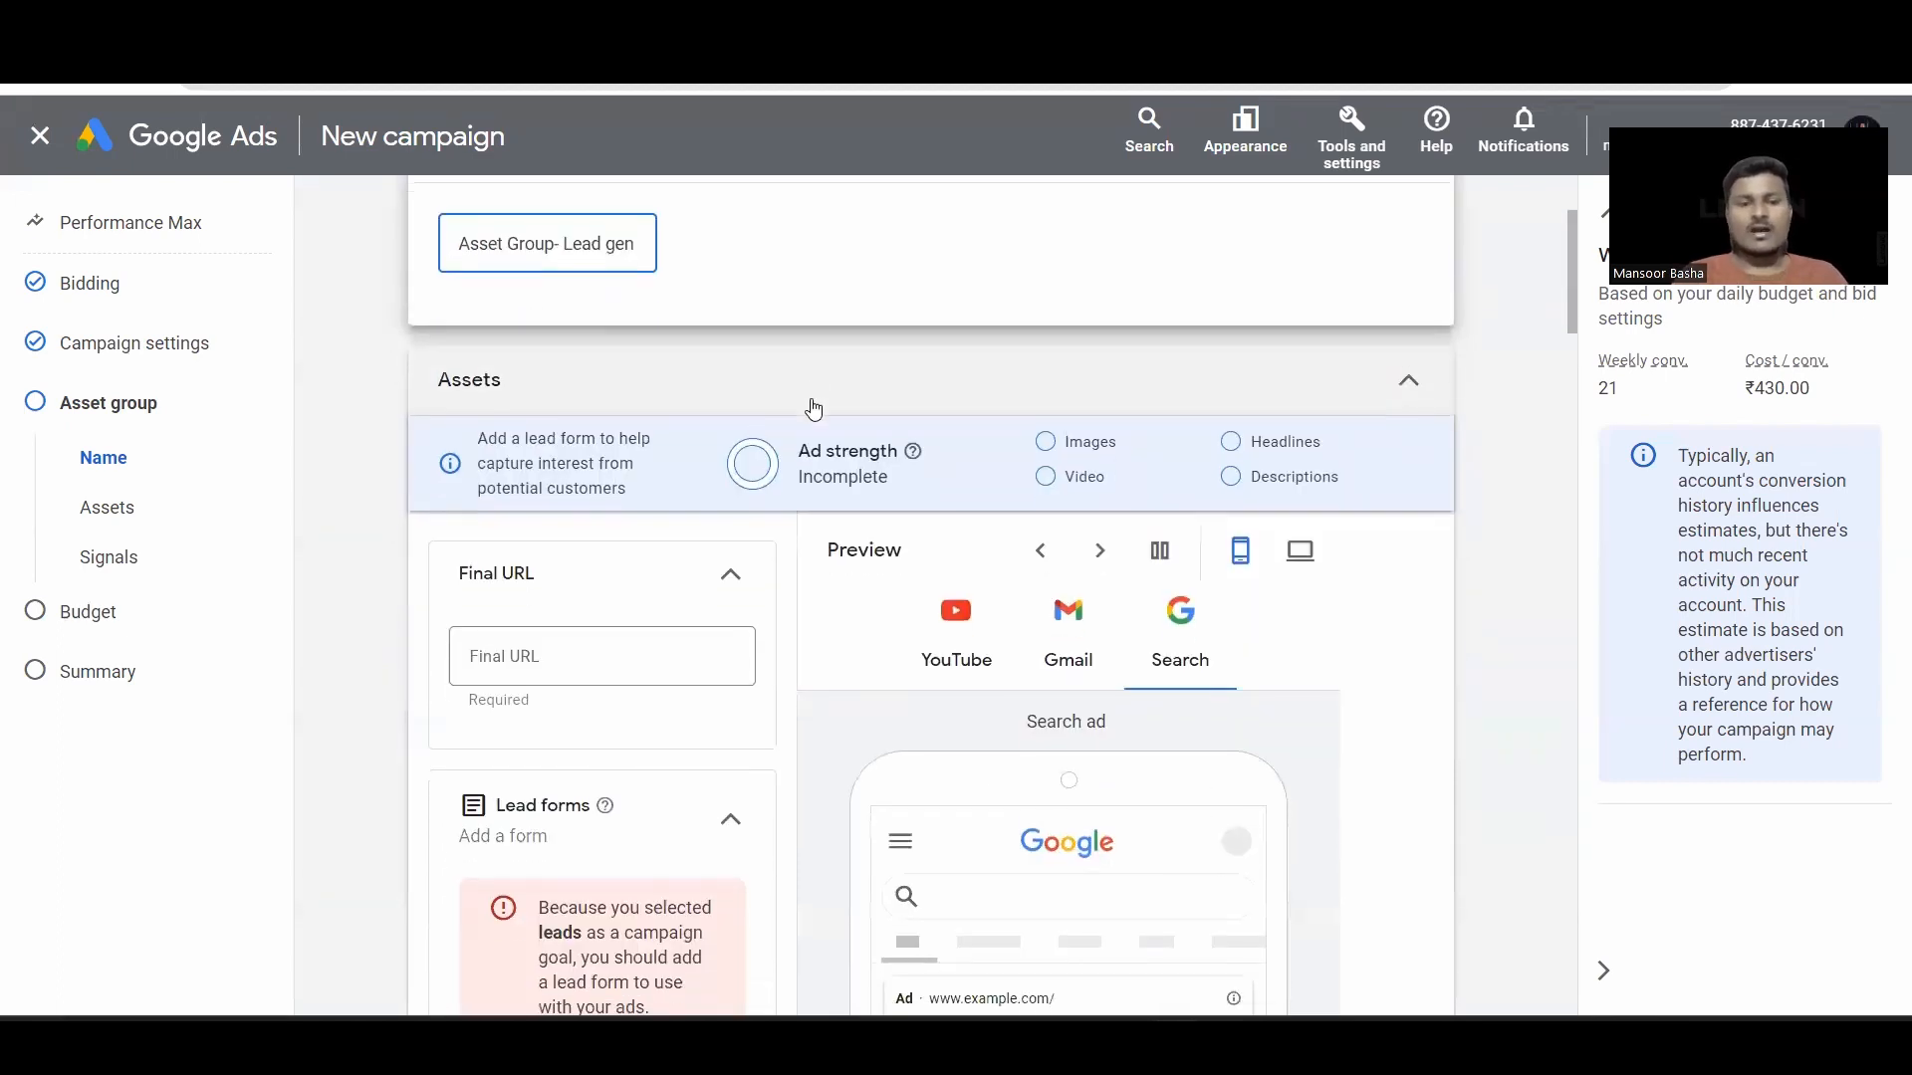
scroll(653, 615, "down", 2)
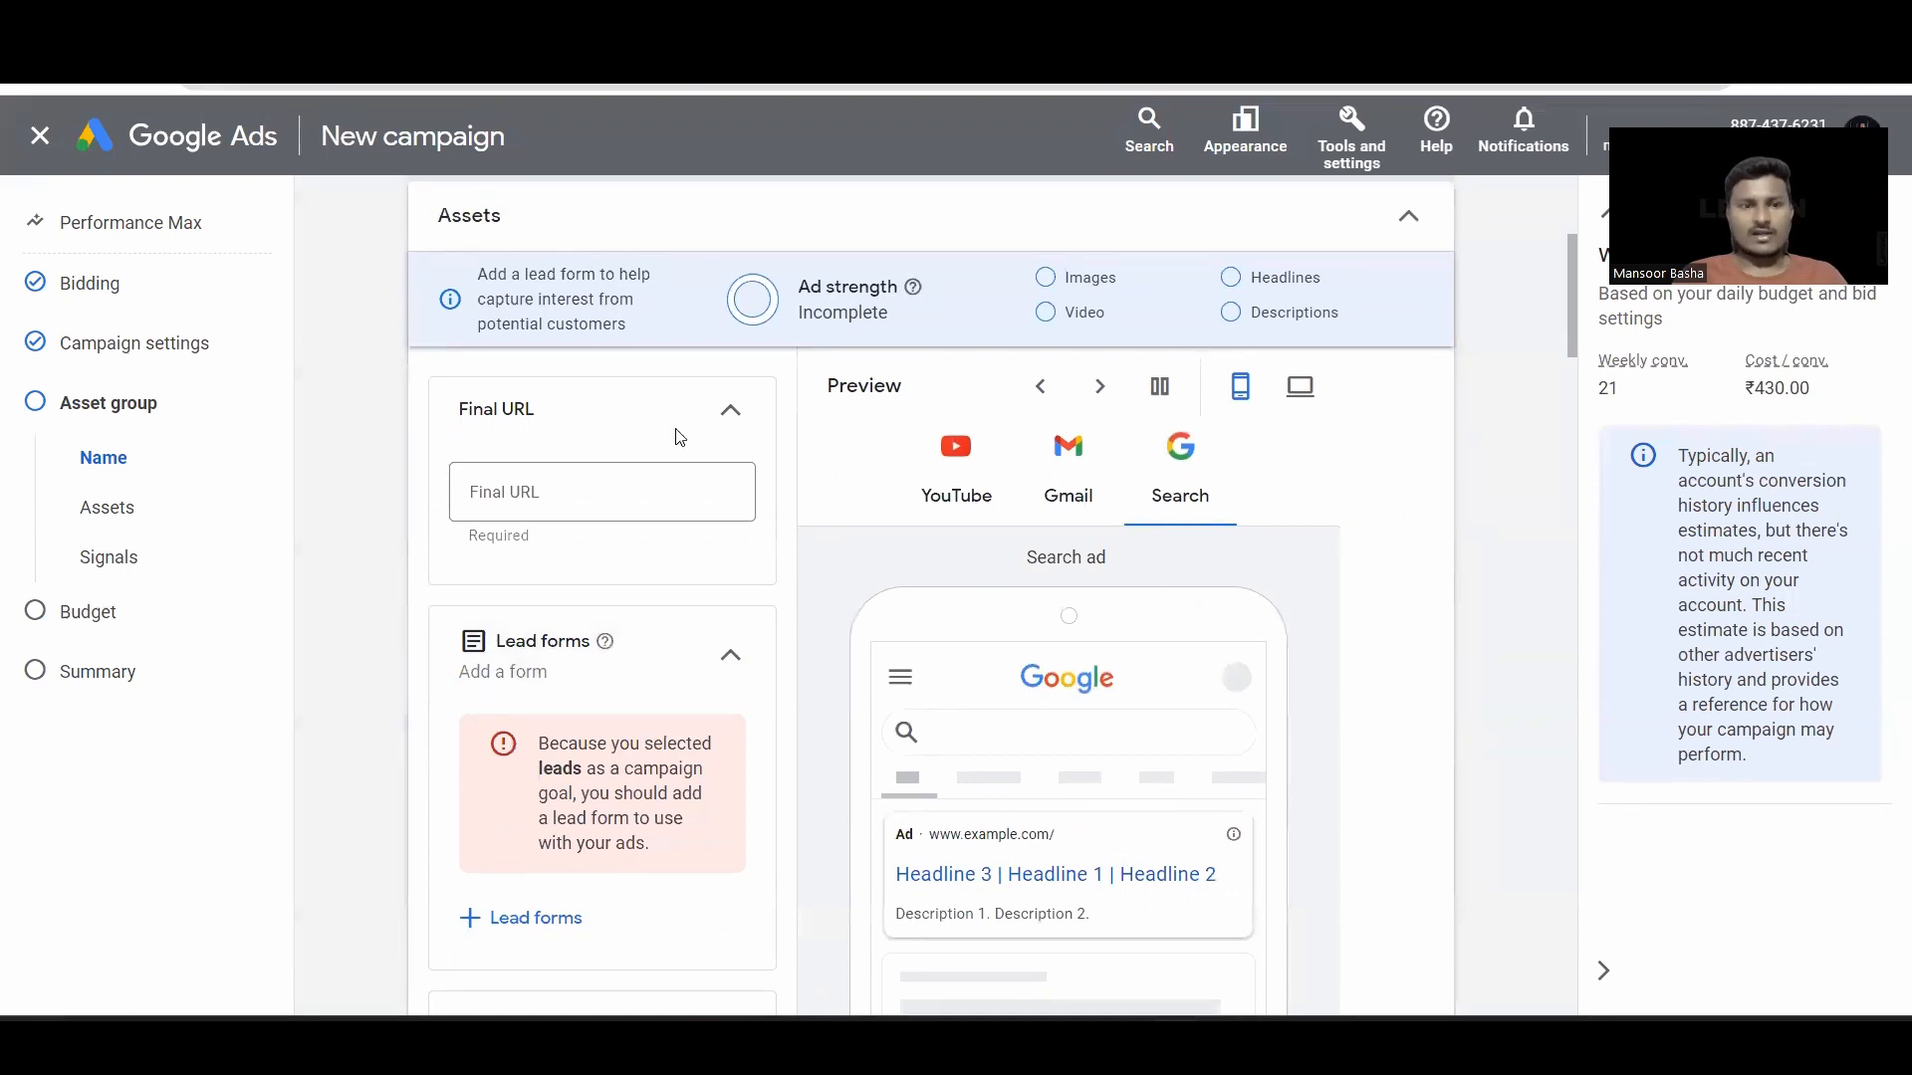
left_click(599, 488)
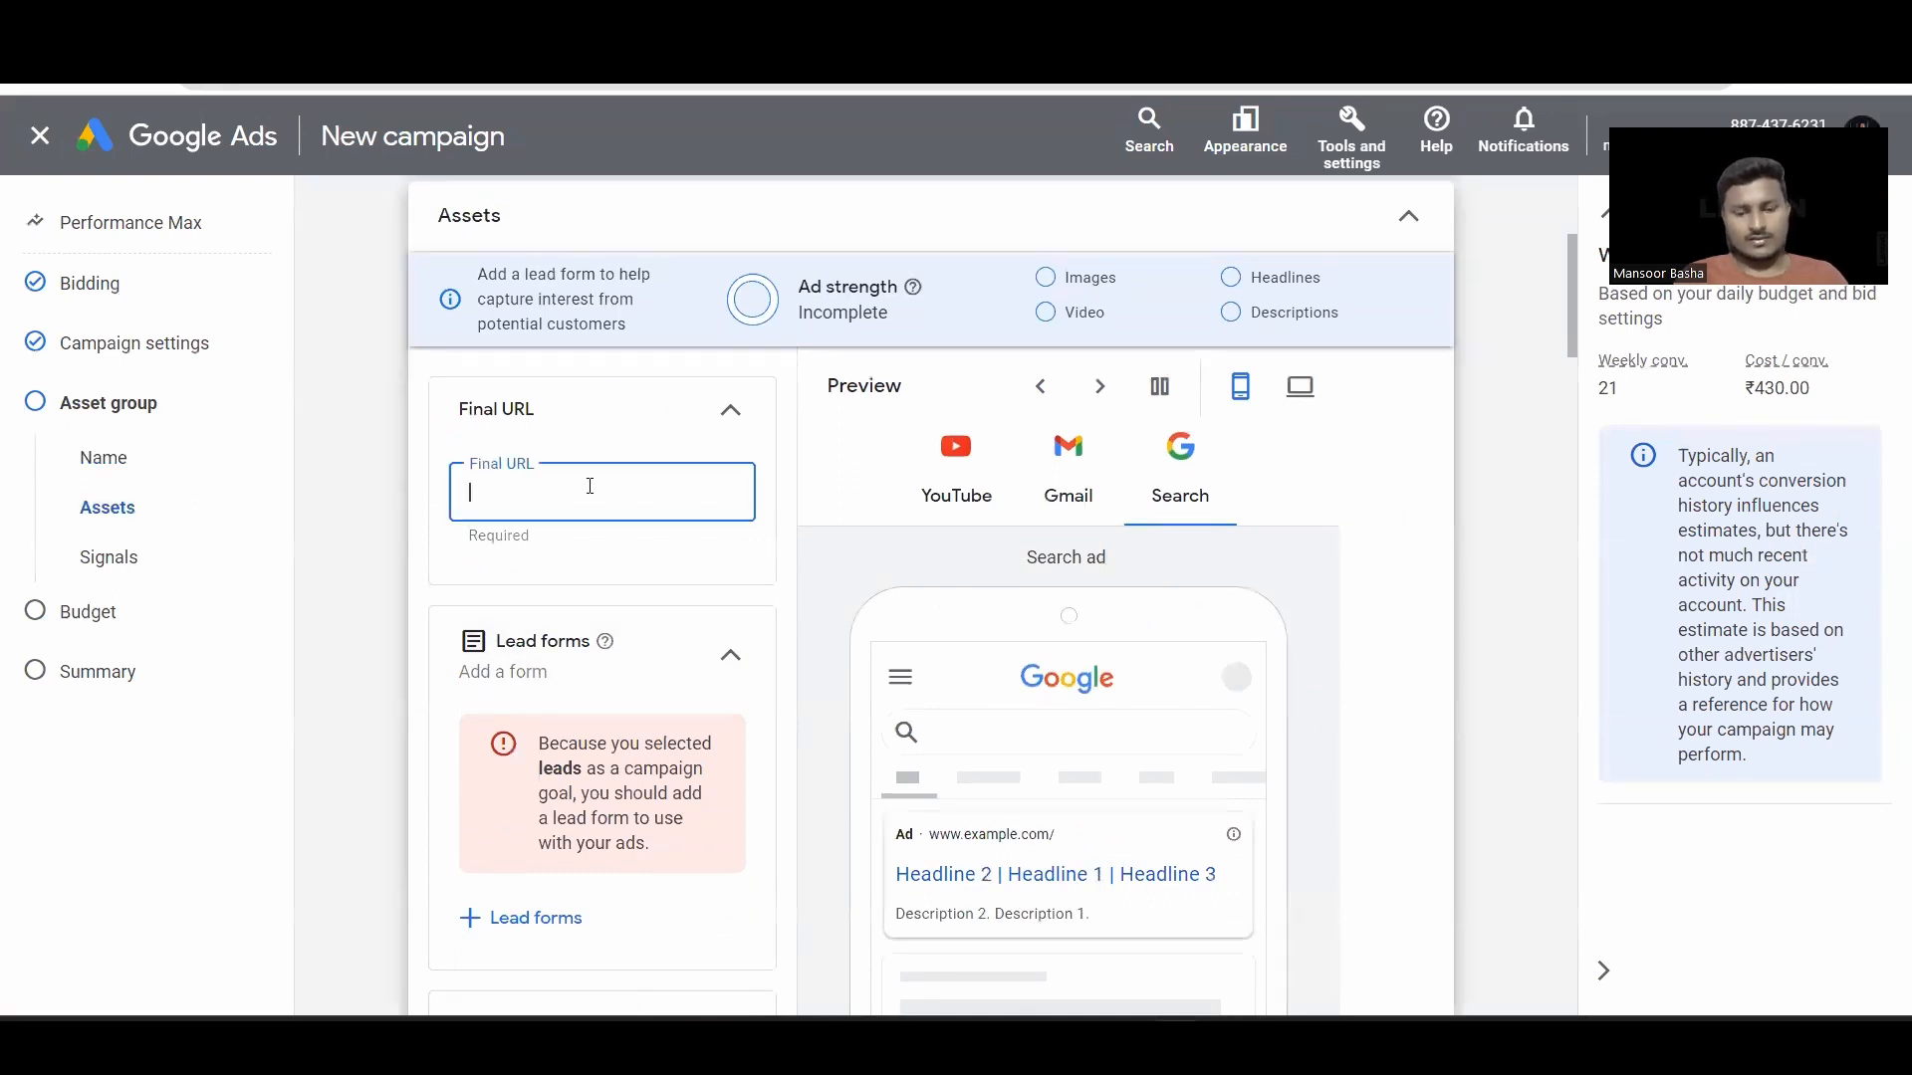
type("https://www.digitalnest.in/")
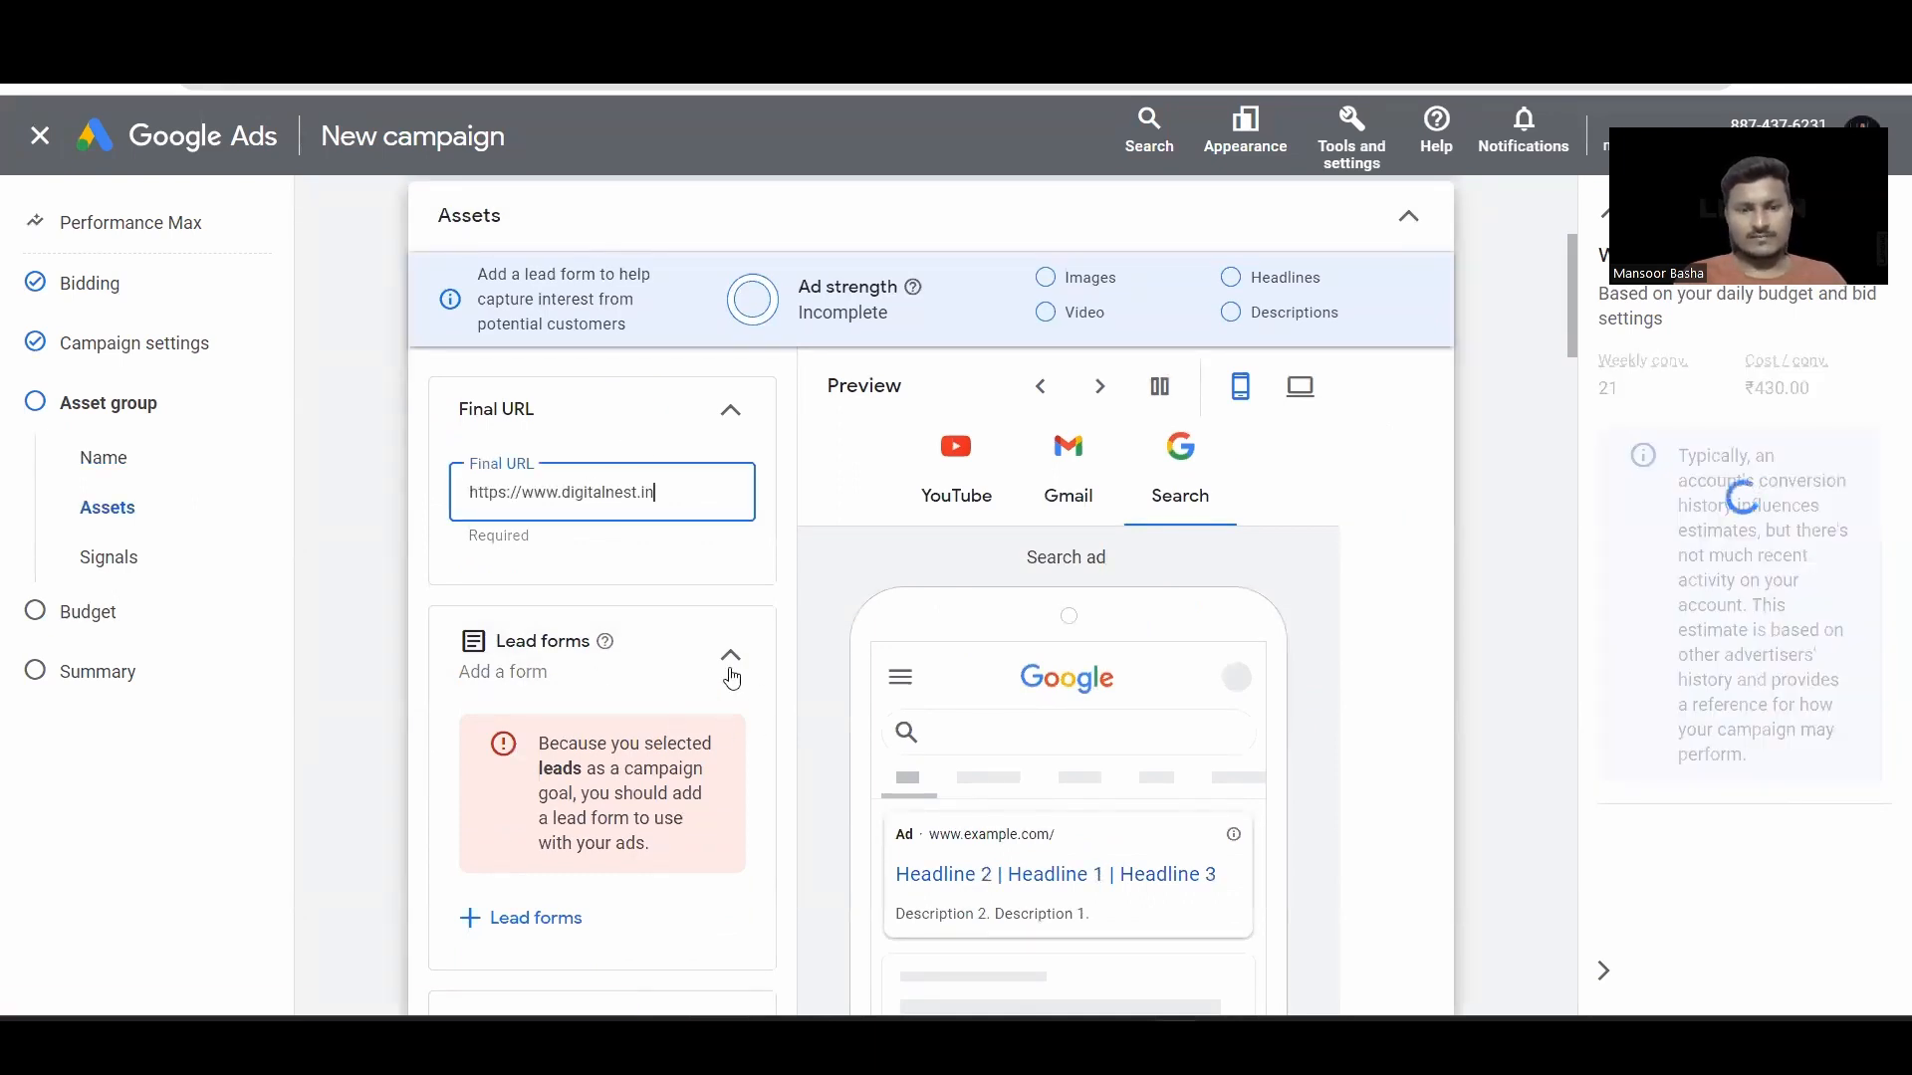
left_click(729, 669)
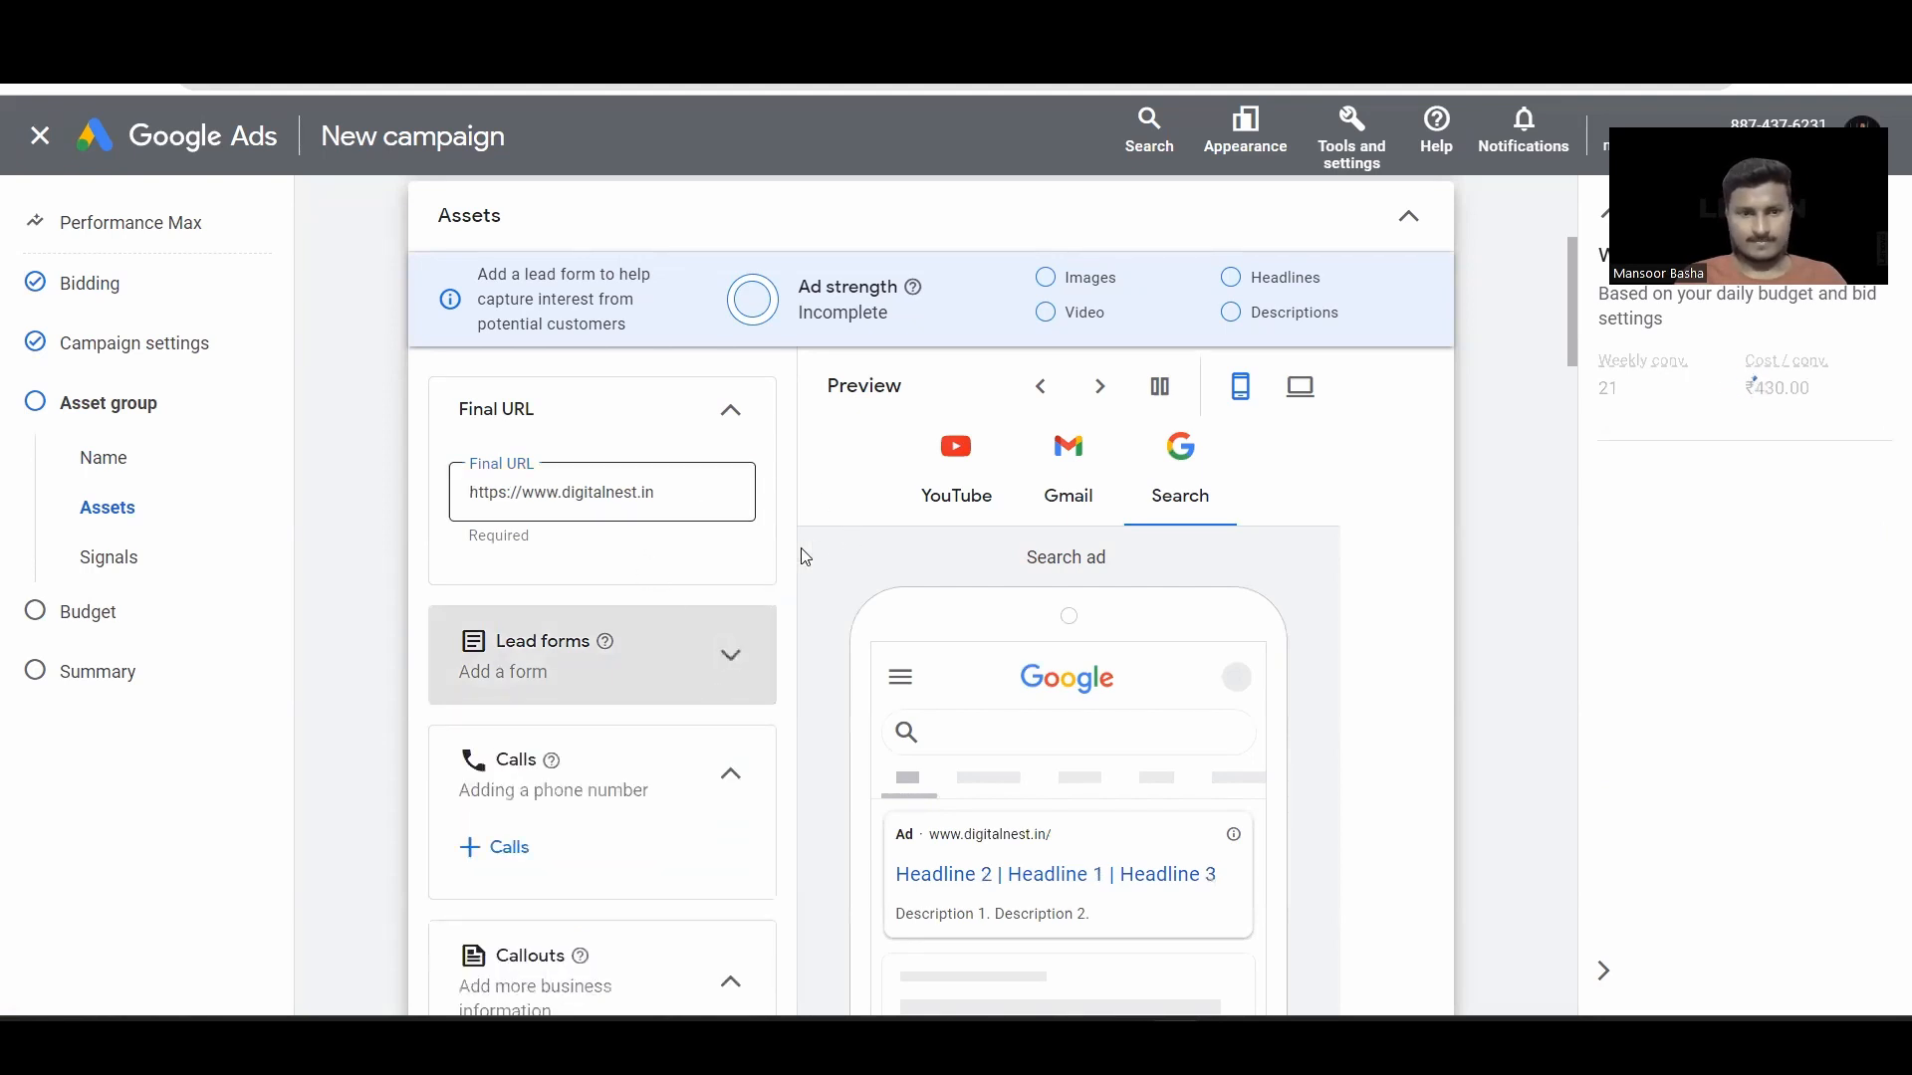
scroll(823, 555, "down", 1)
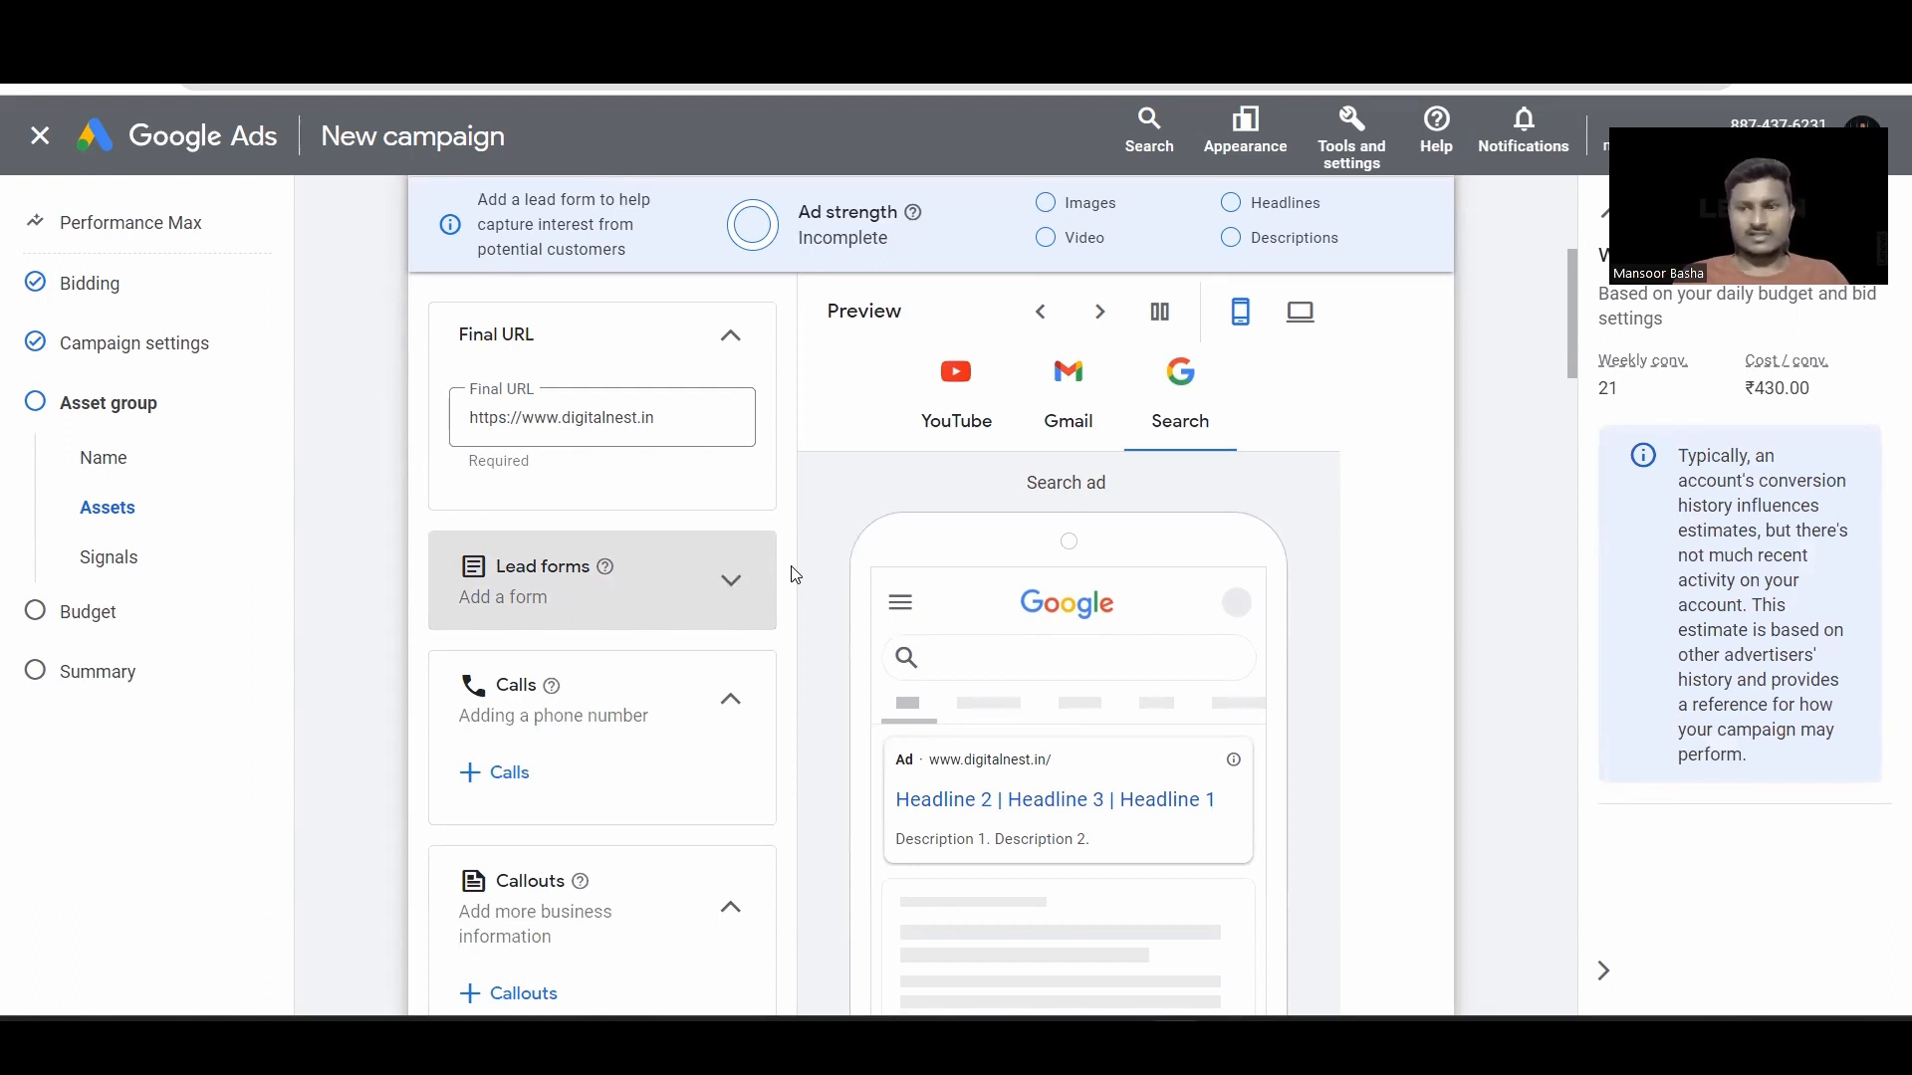
scroll(794, 575, "down", 6)
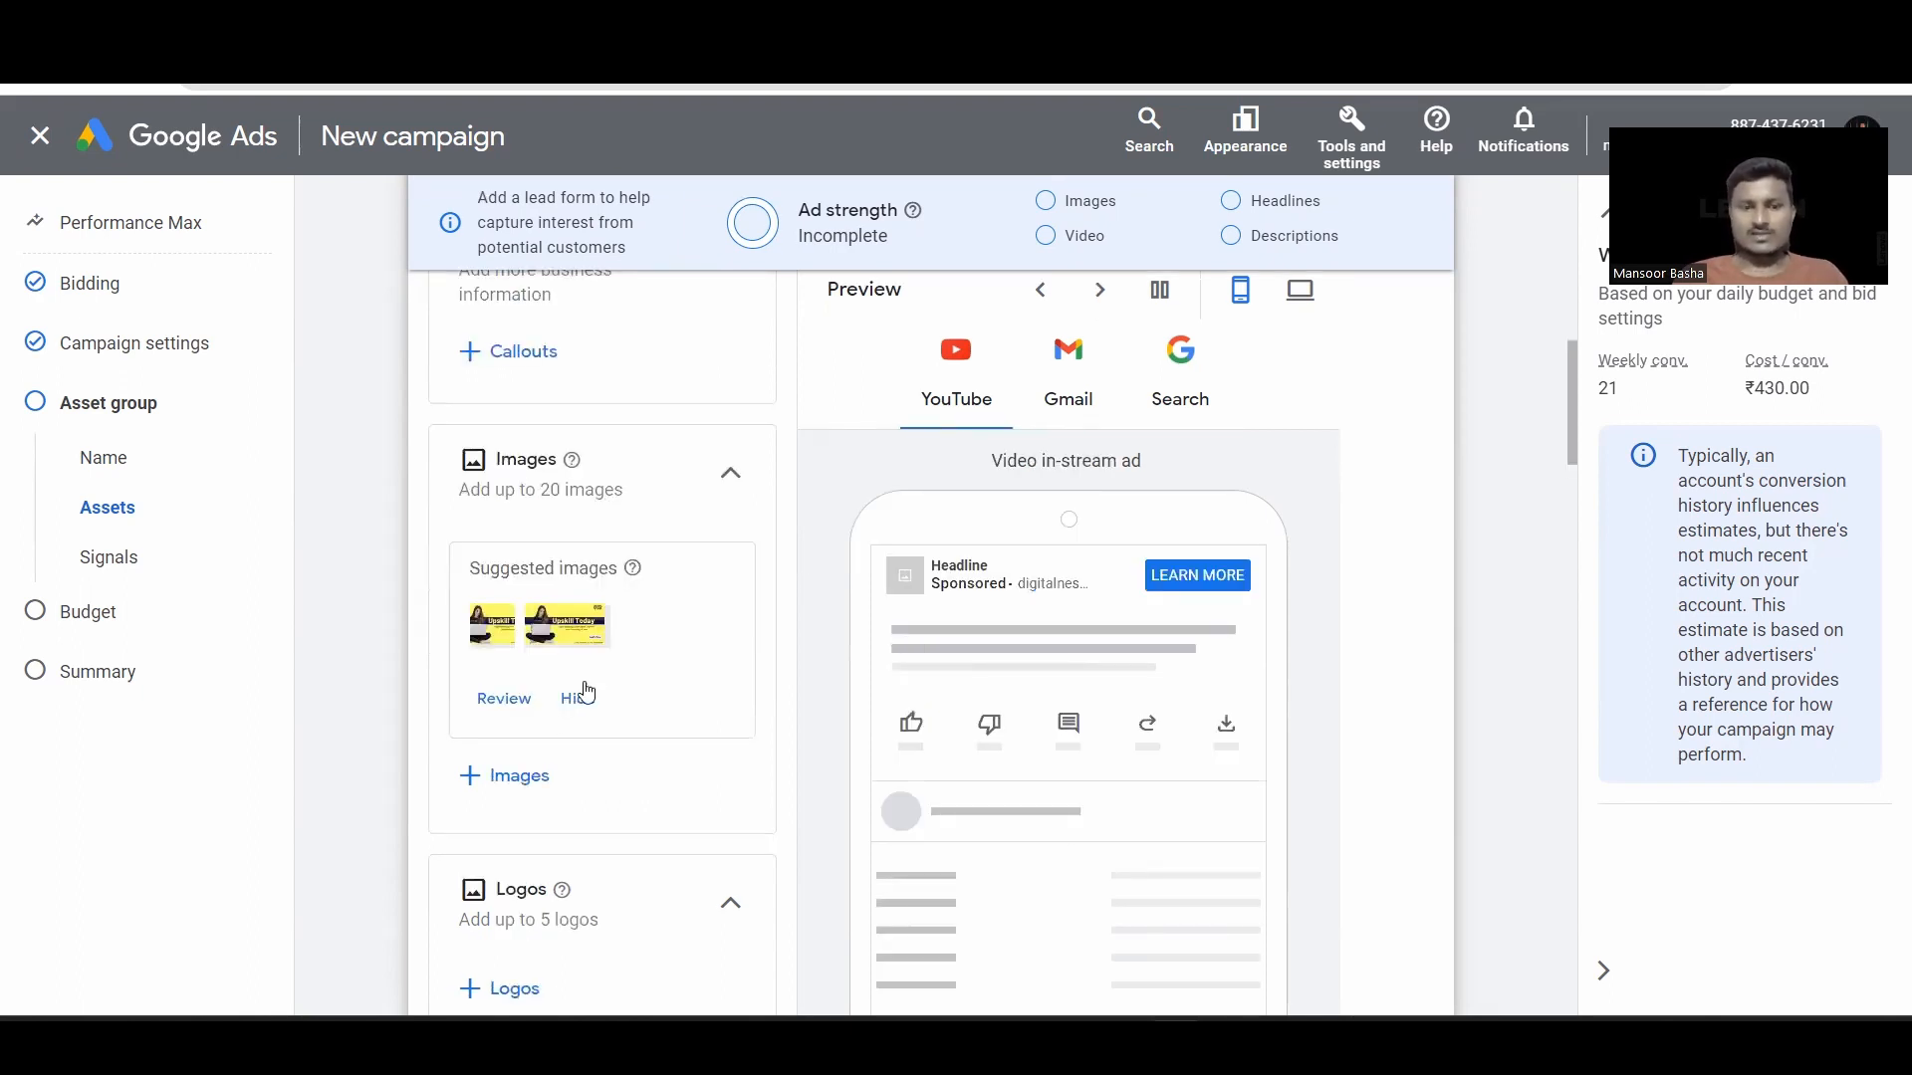
Step: Select library images, including the Upskill Today website image, for the asset group
left_click(516, 773)
left_click(1100, 210)
left_click(832, 486)
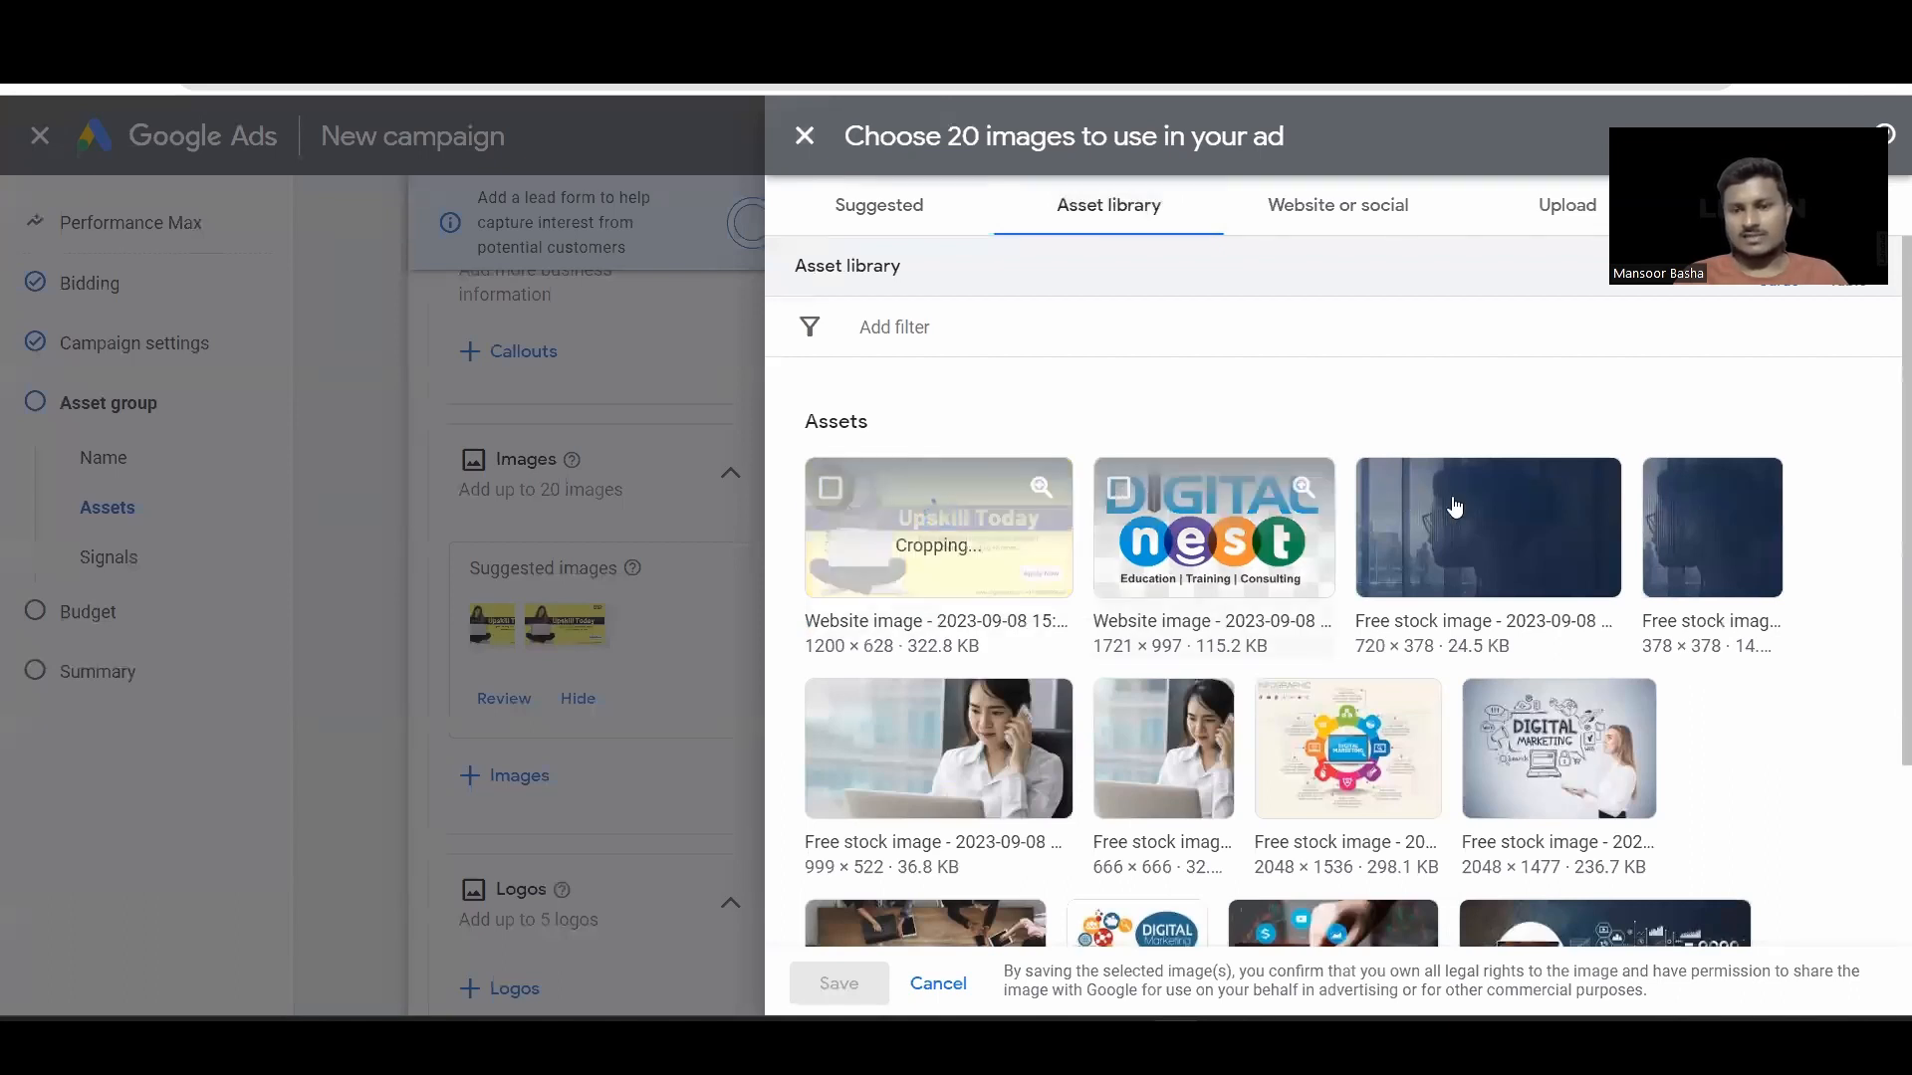
left_click(1383, 491)
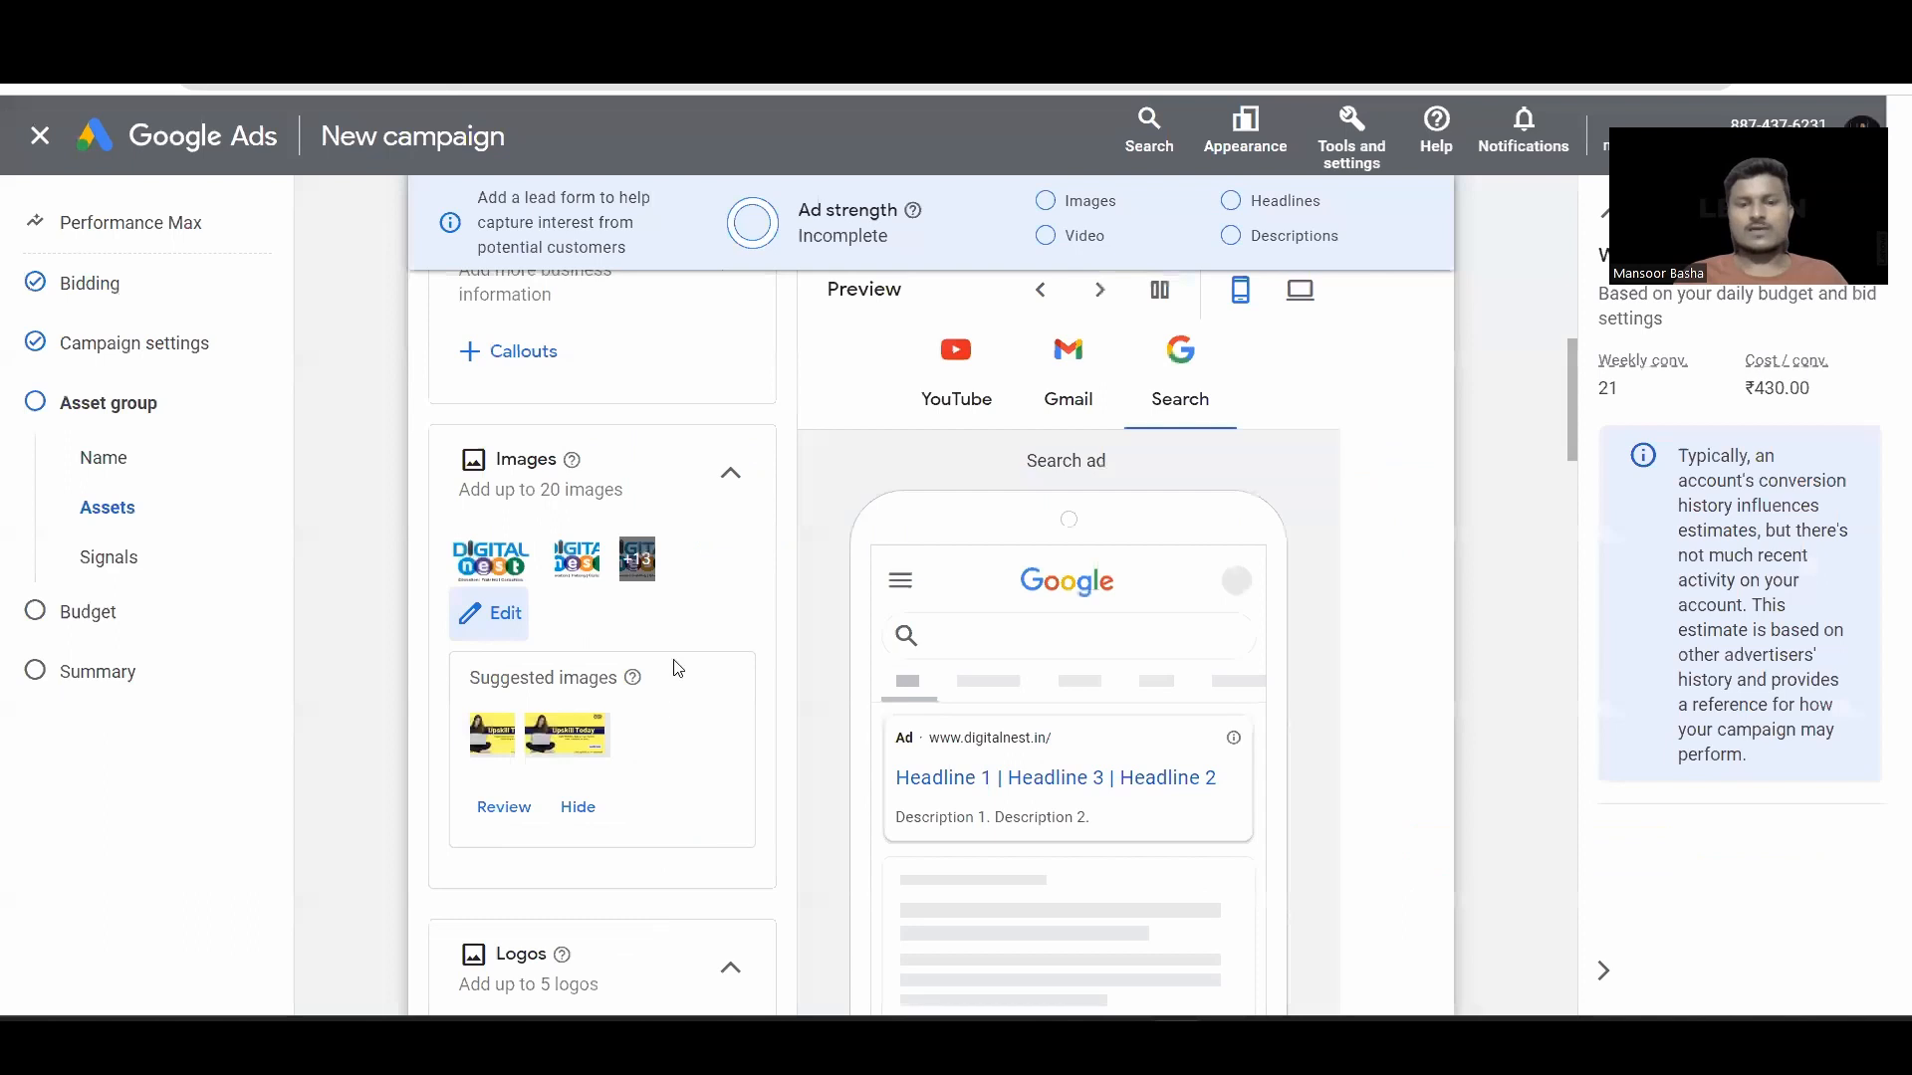
scroll(511, 706, "down", 3)
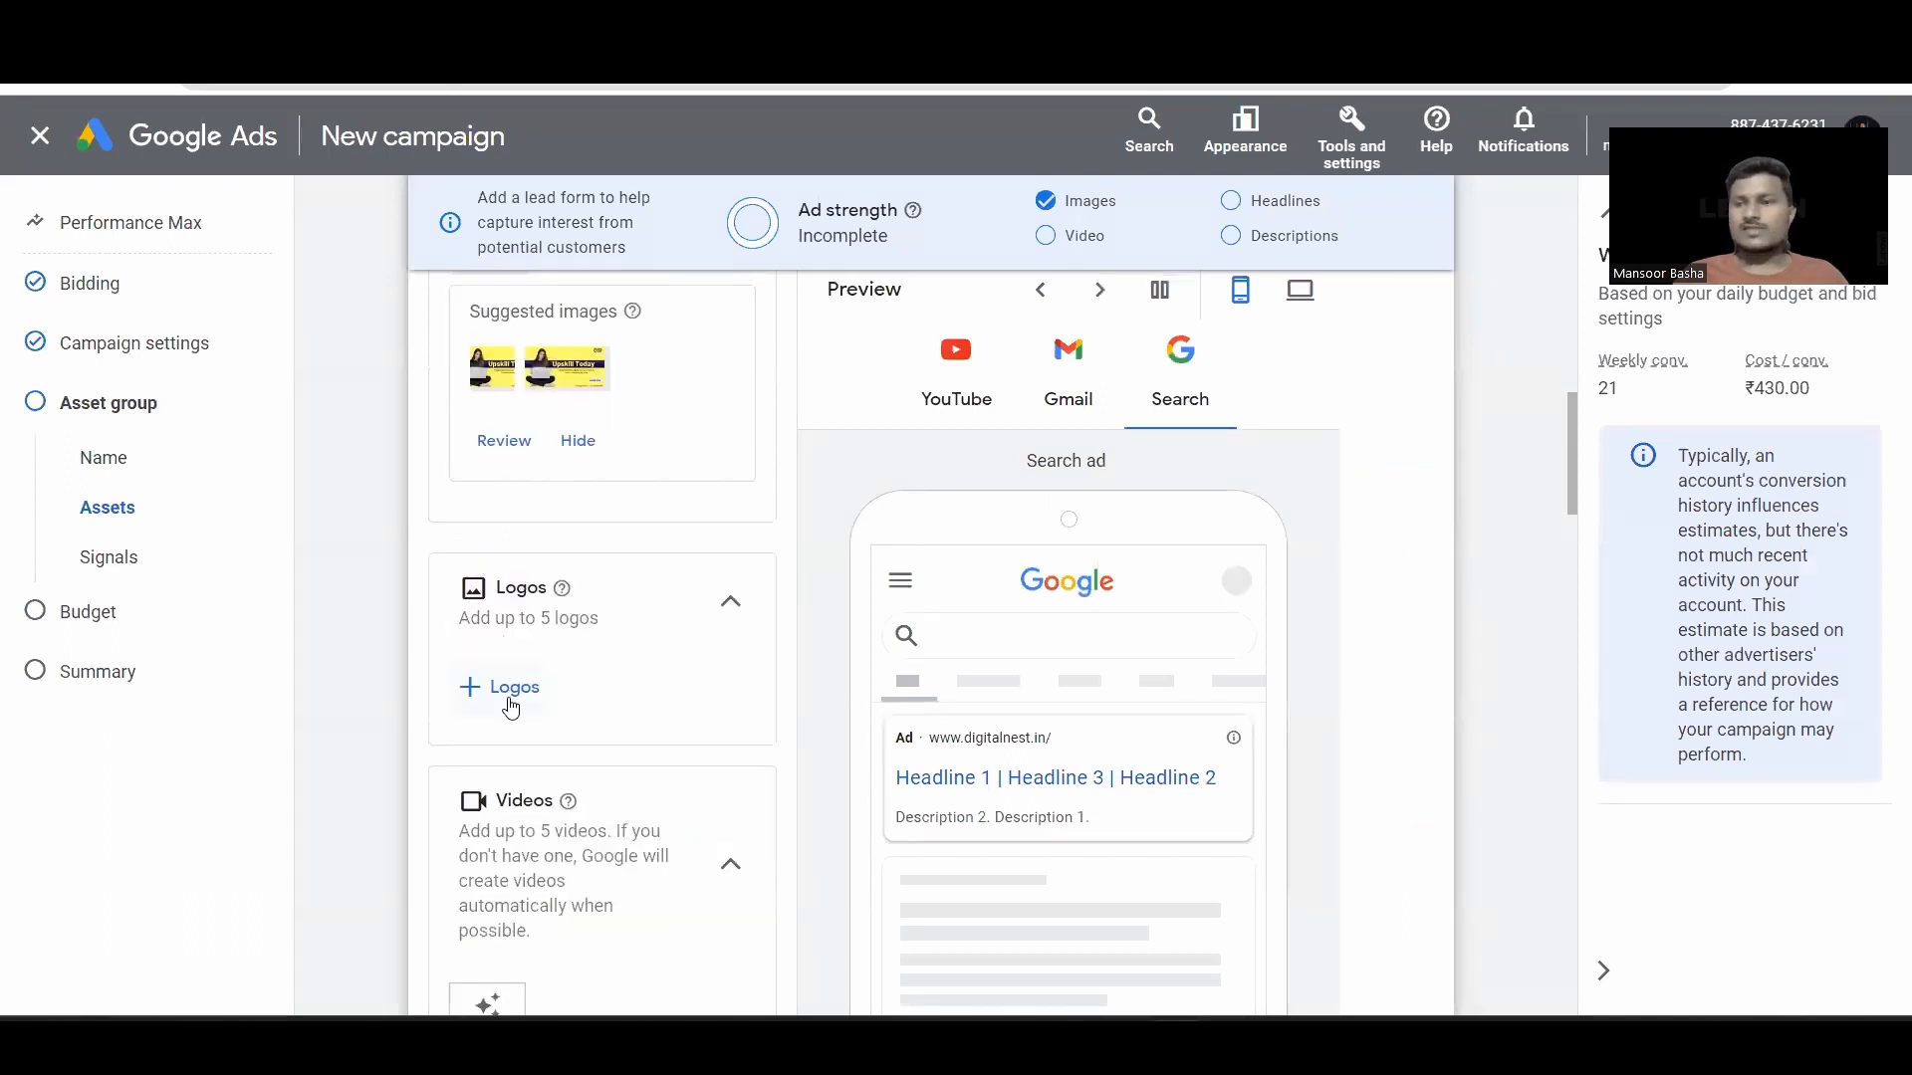
Step: Add logos from the library and close the video chooser without adding a video
left_click(511, 706)
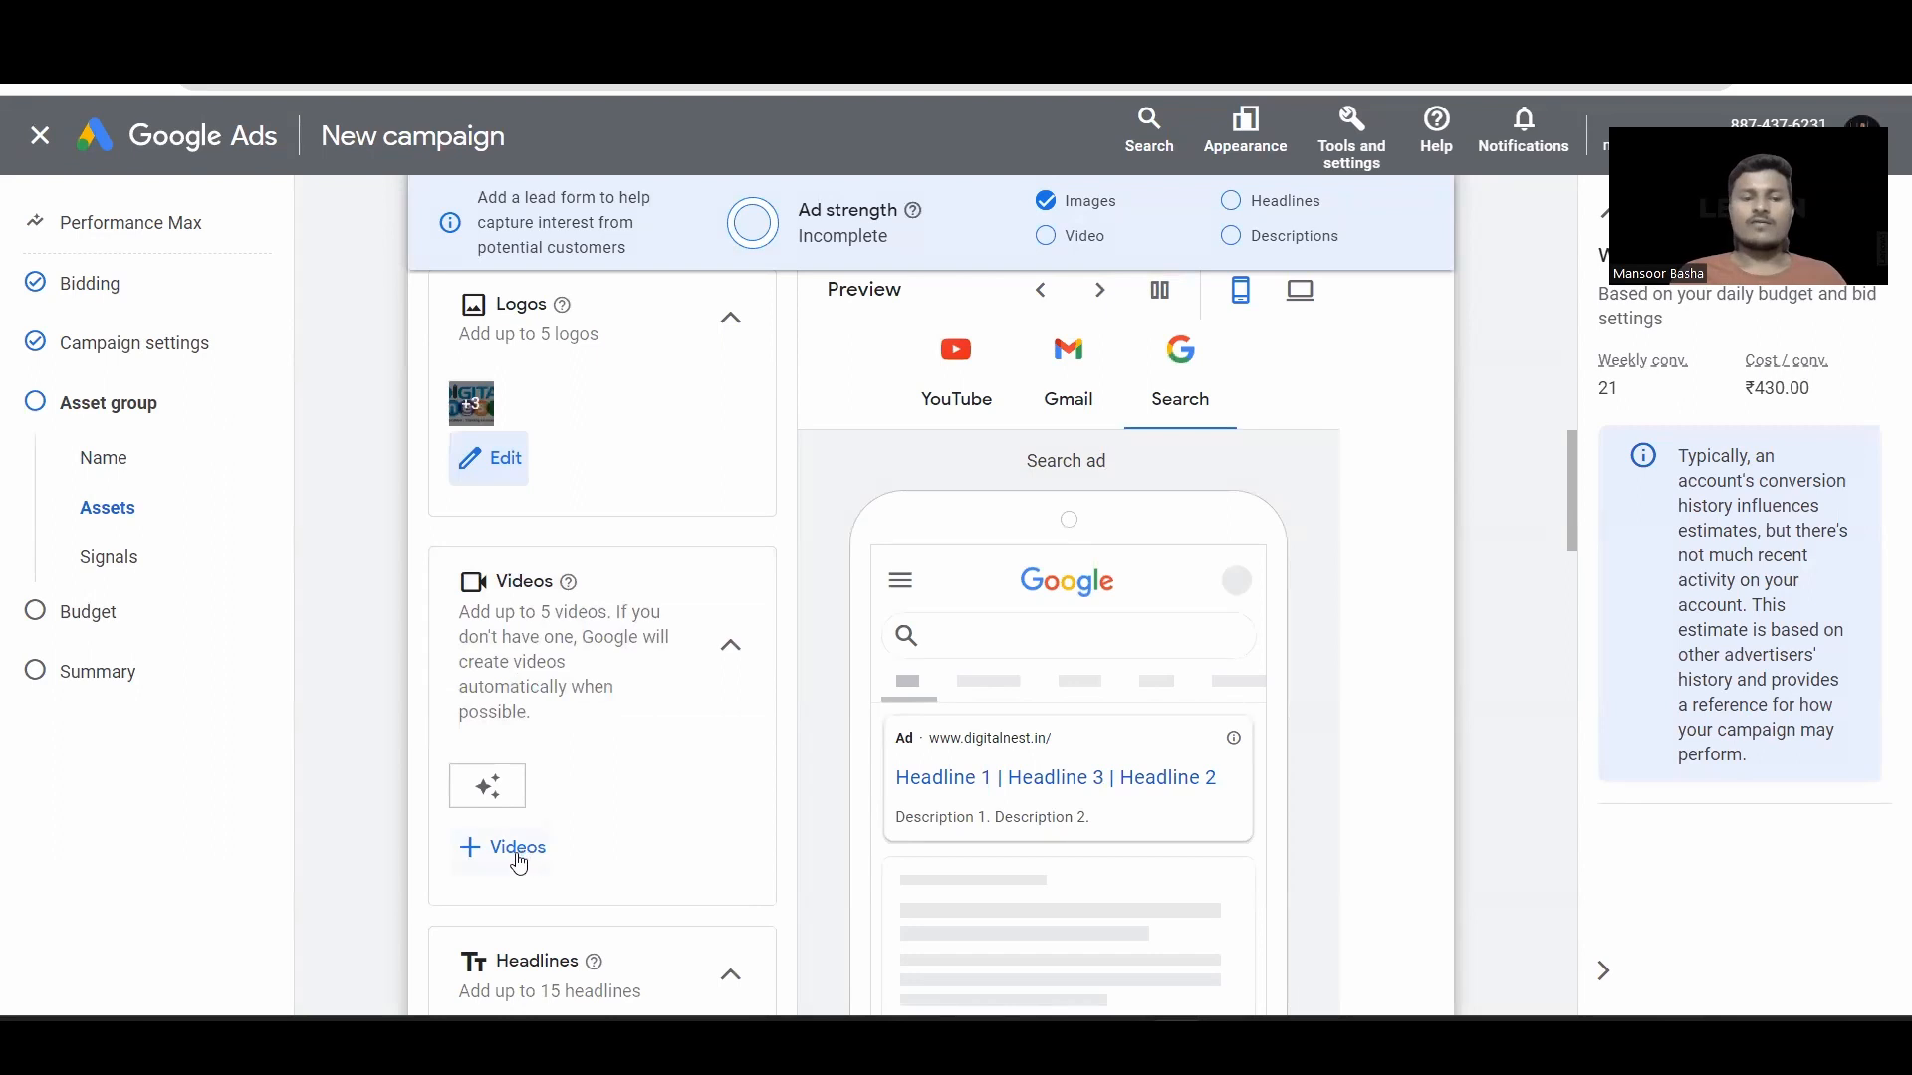
left_click(508, 865)
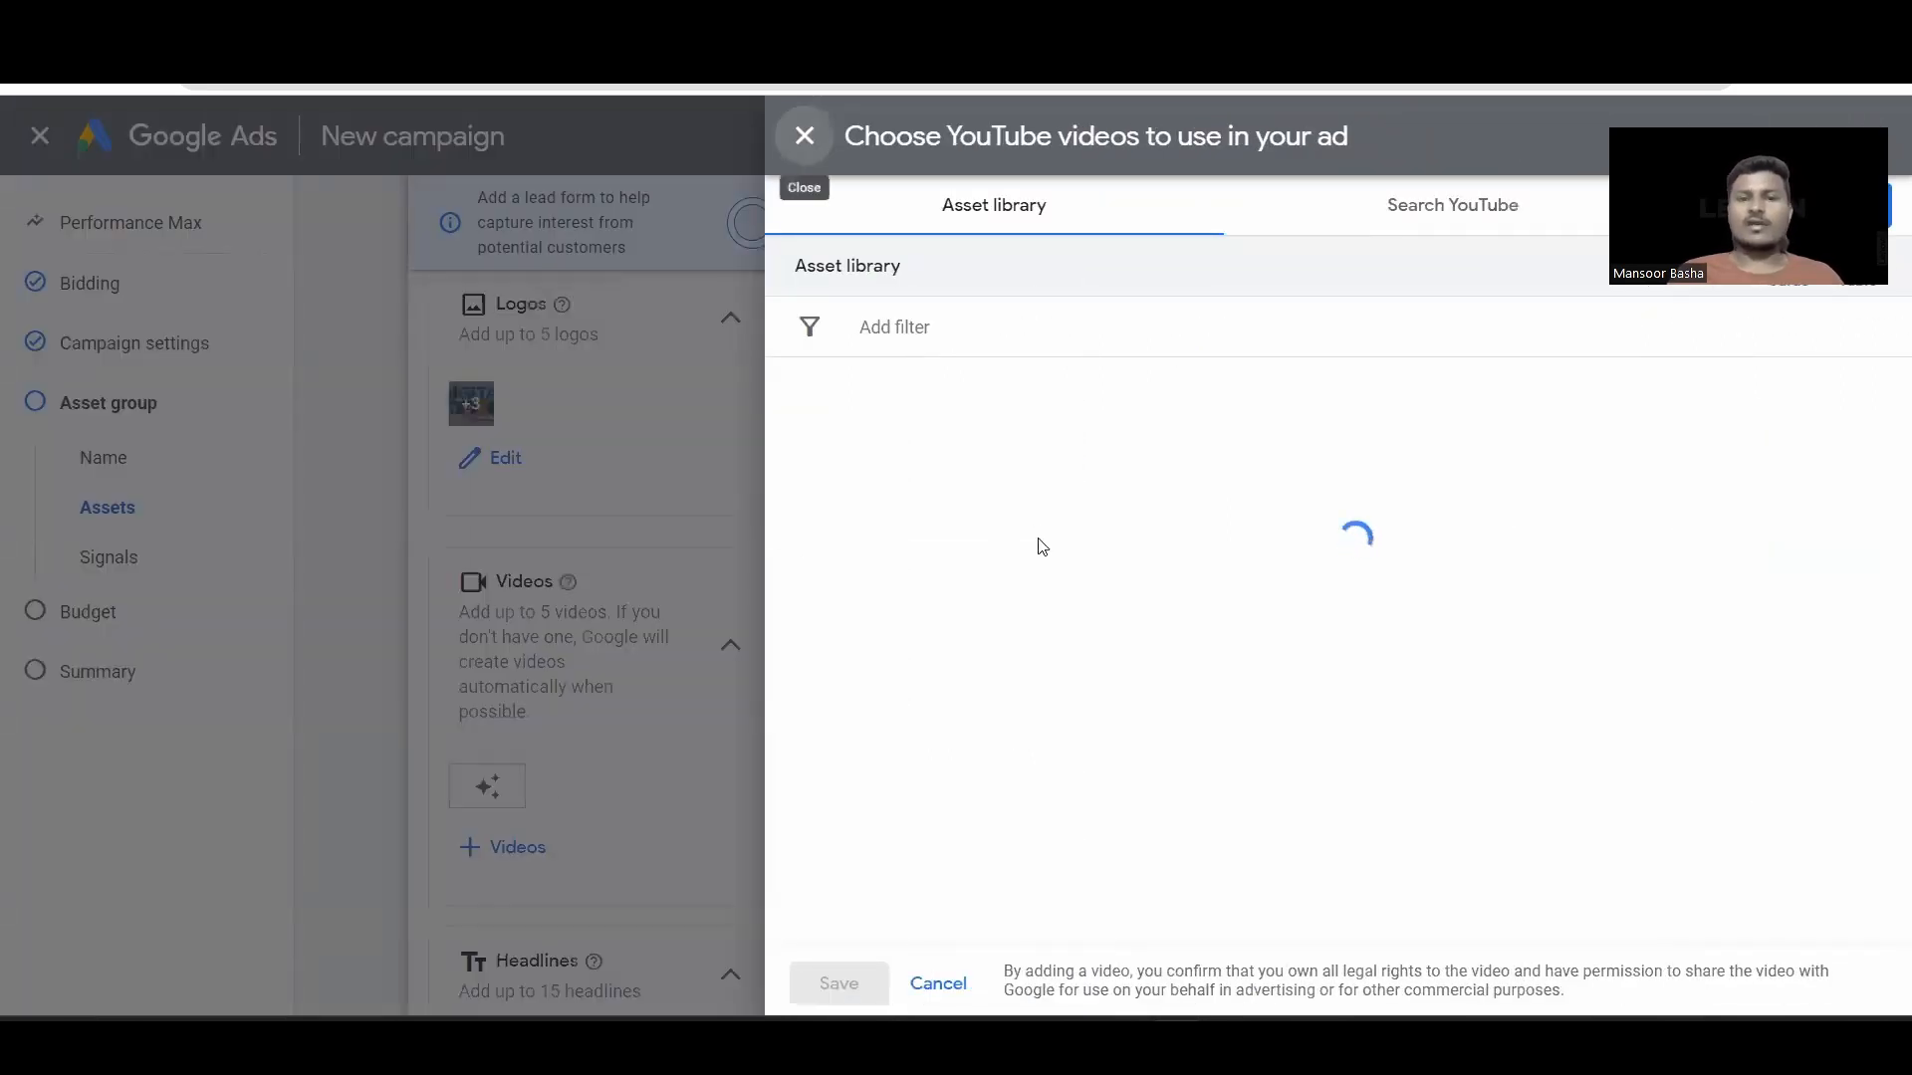
left_click(1479, 191)
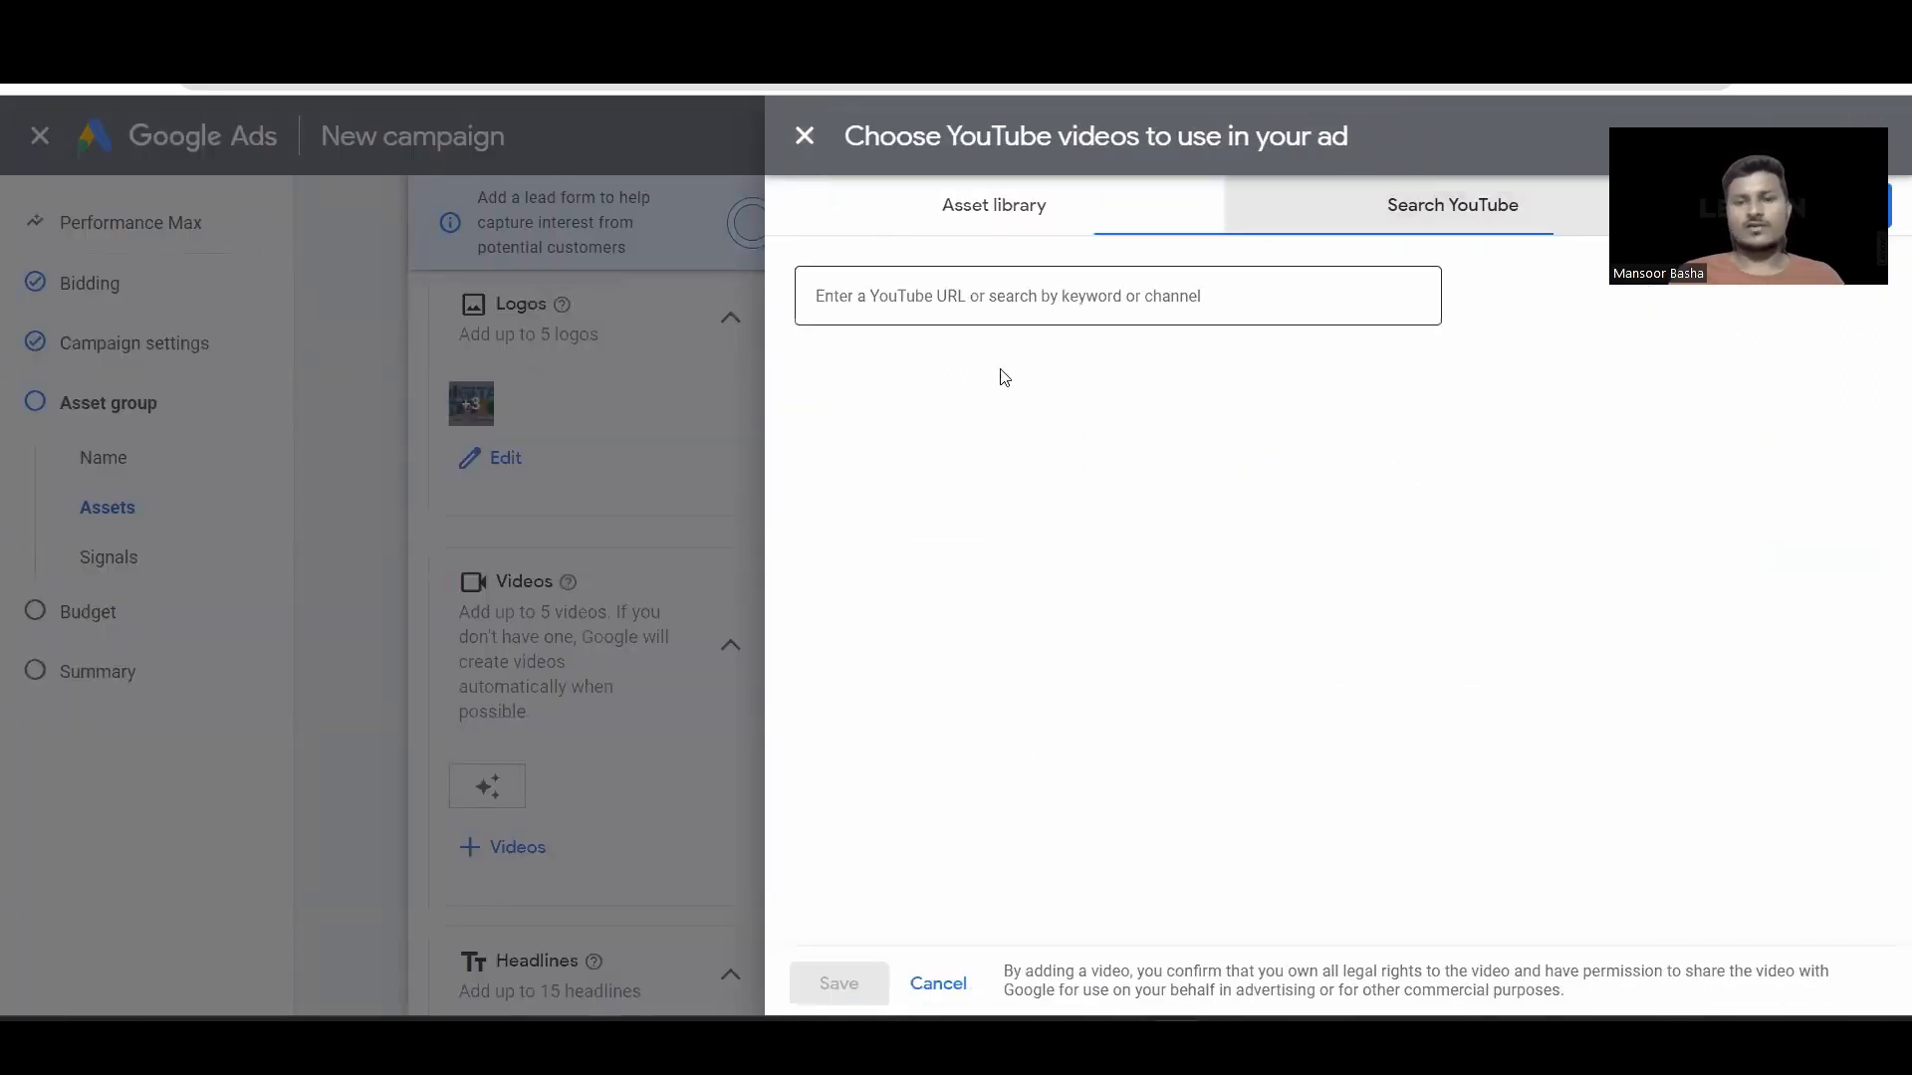
left_click(969, 311)
left_click(804, 135)
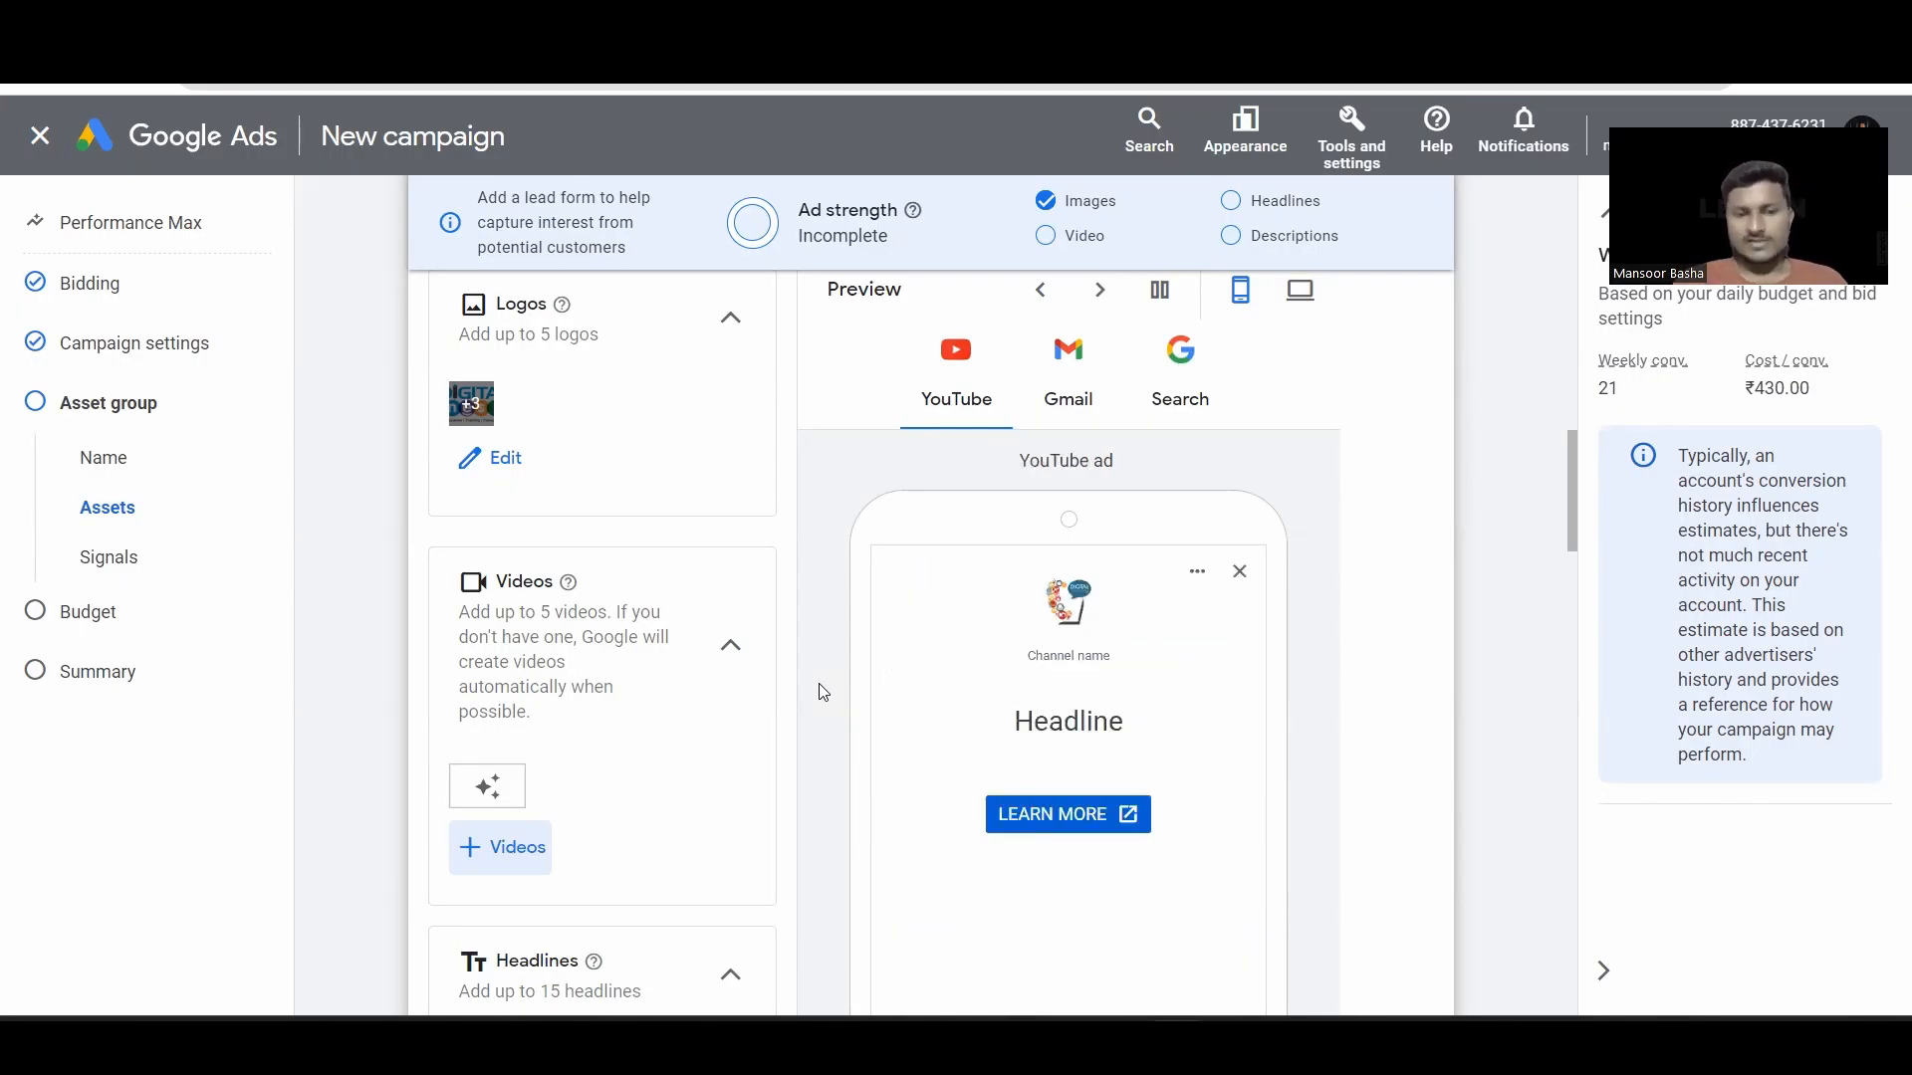
Step: Add suggested headlines and paste in a long headline
scroll(823, 692, "down", 5)
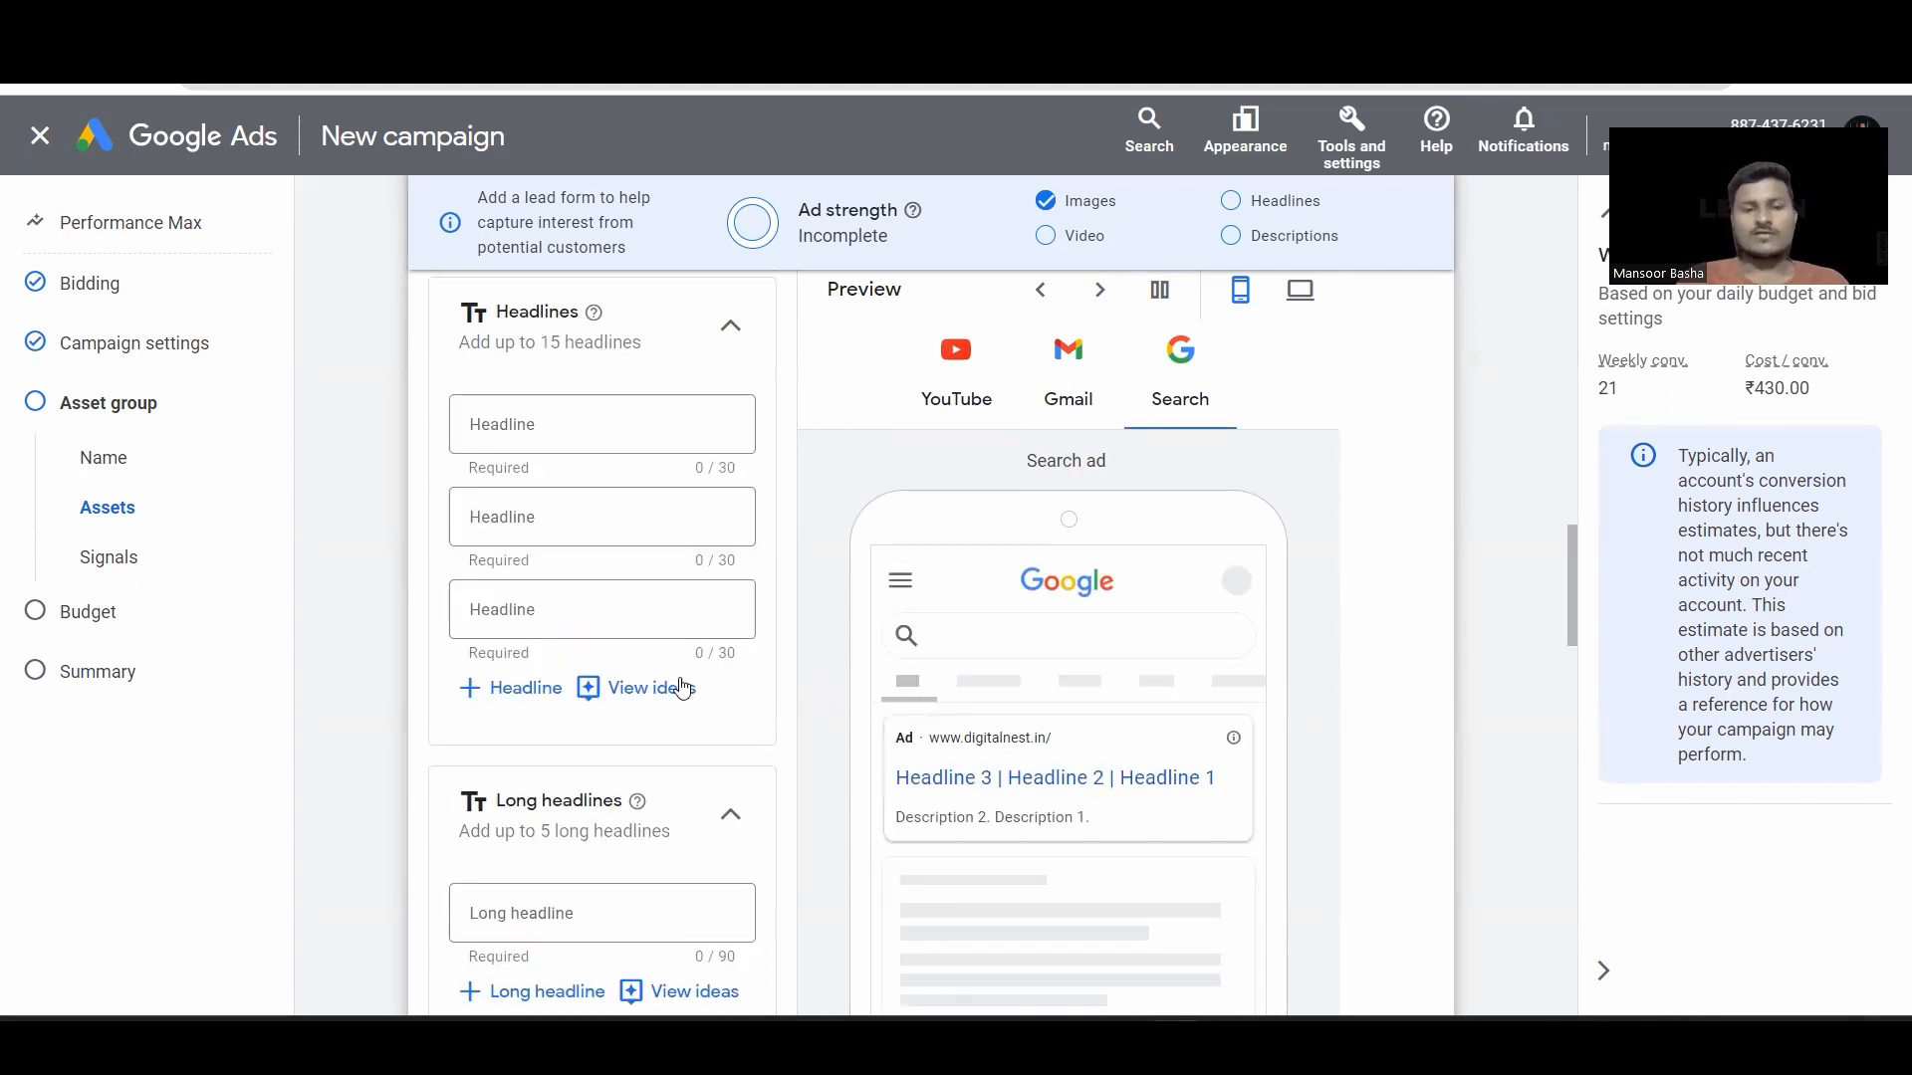
left_click(643, 687)
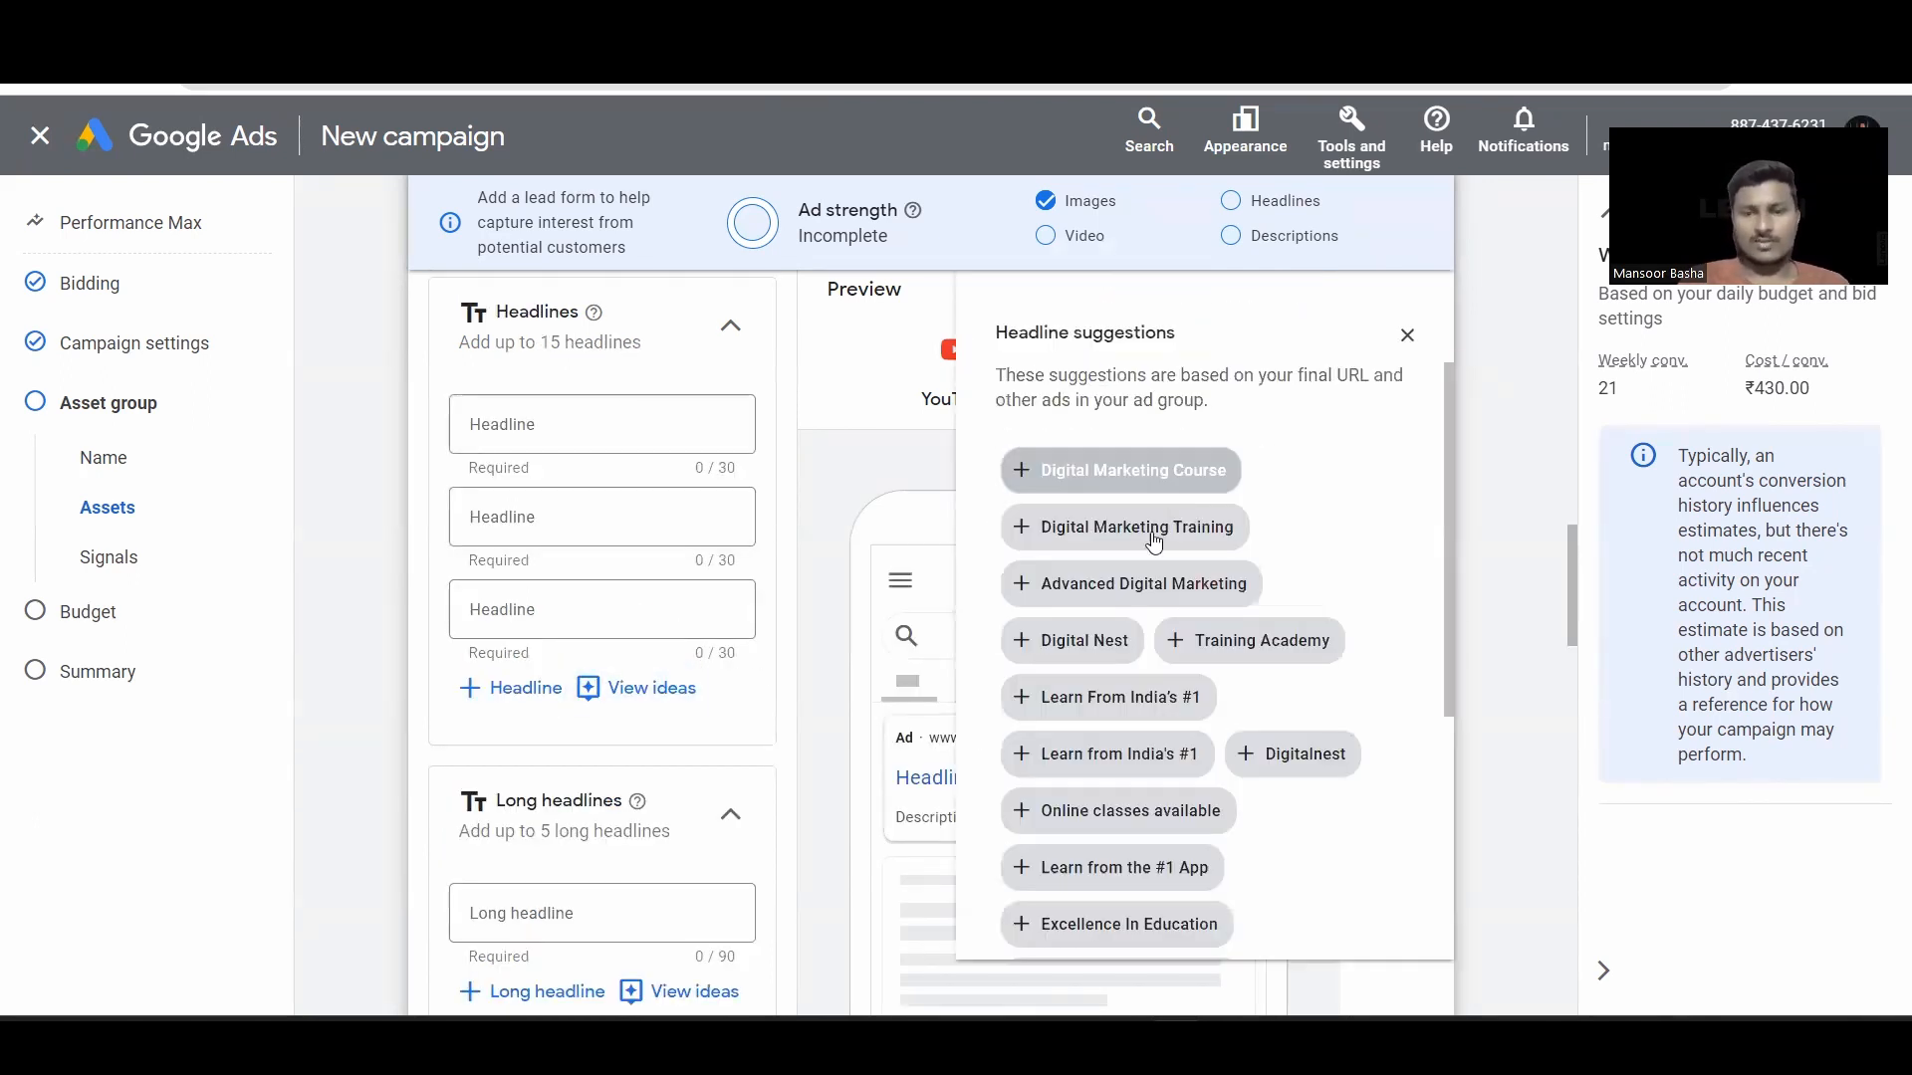
left_click(1106, 468)
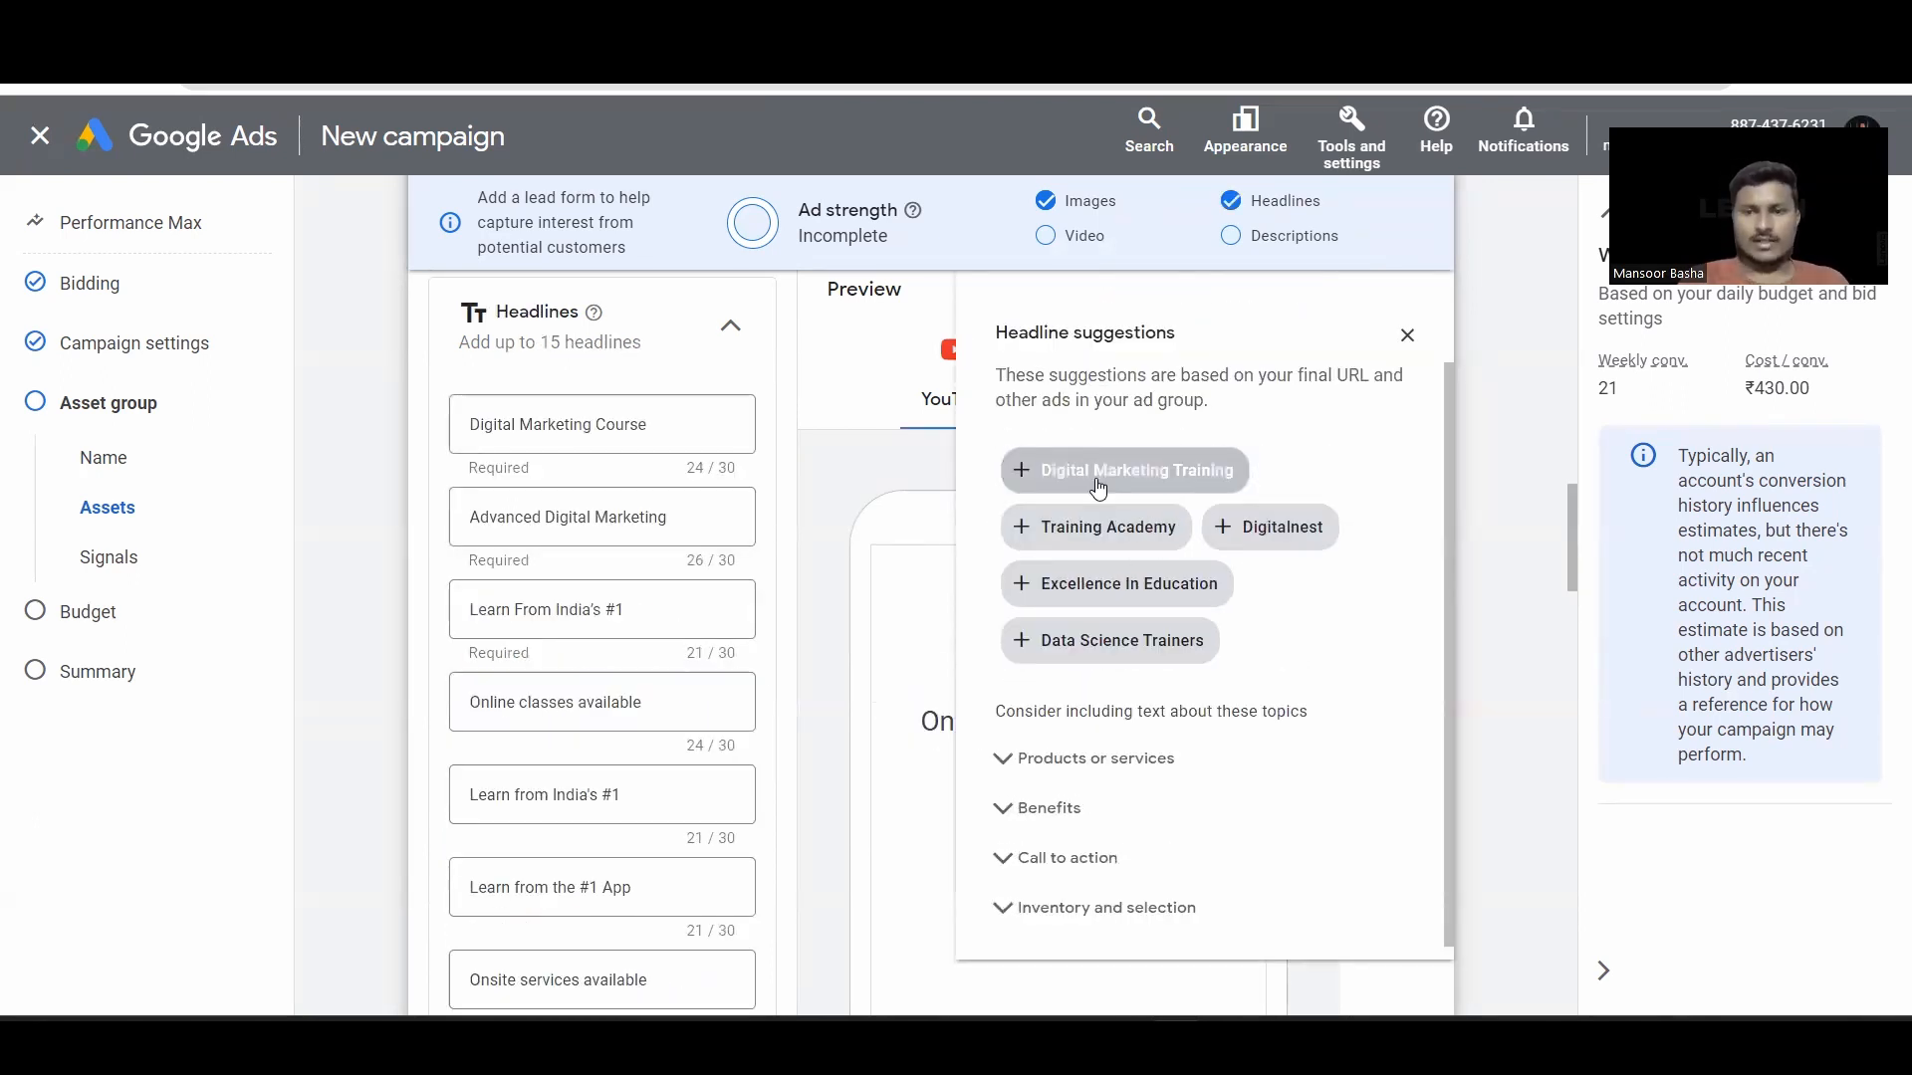
left_click(1408, 336)
scroll(597, 558, "down", 8)
left_click(526, 530)
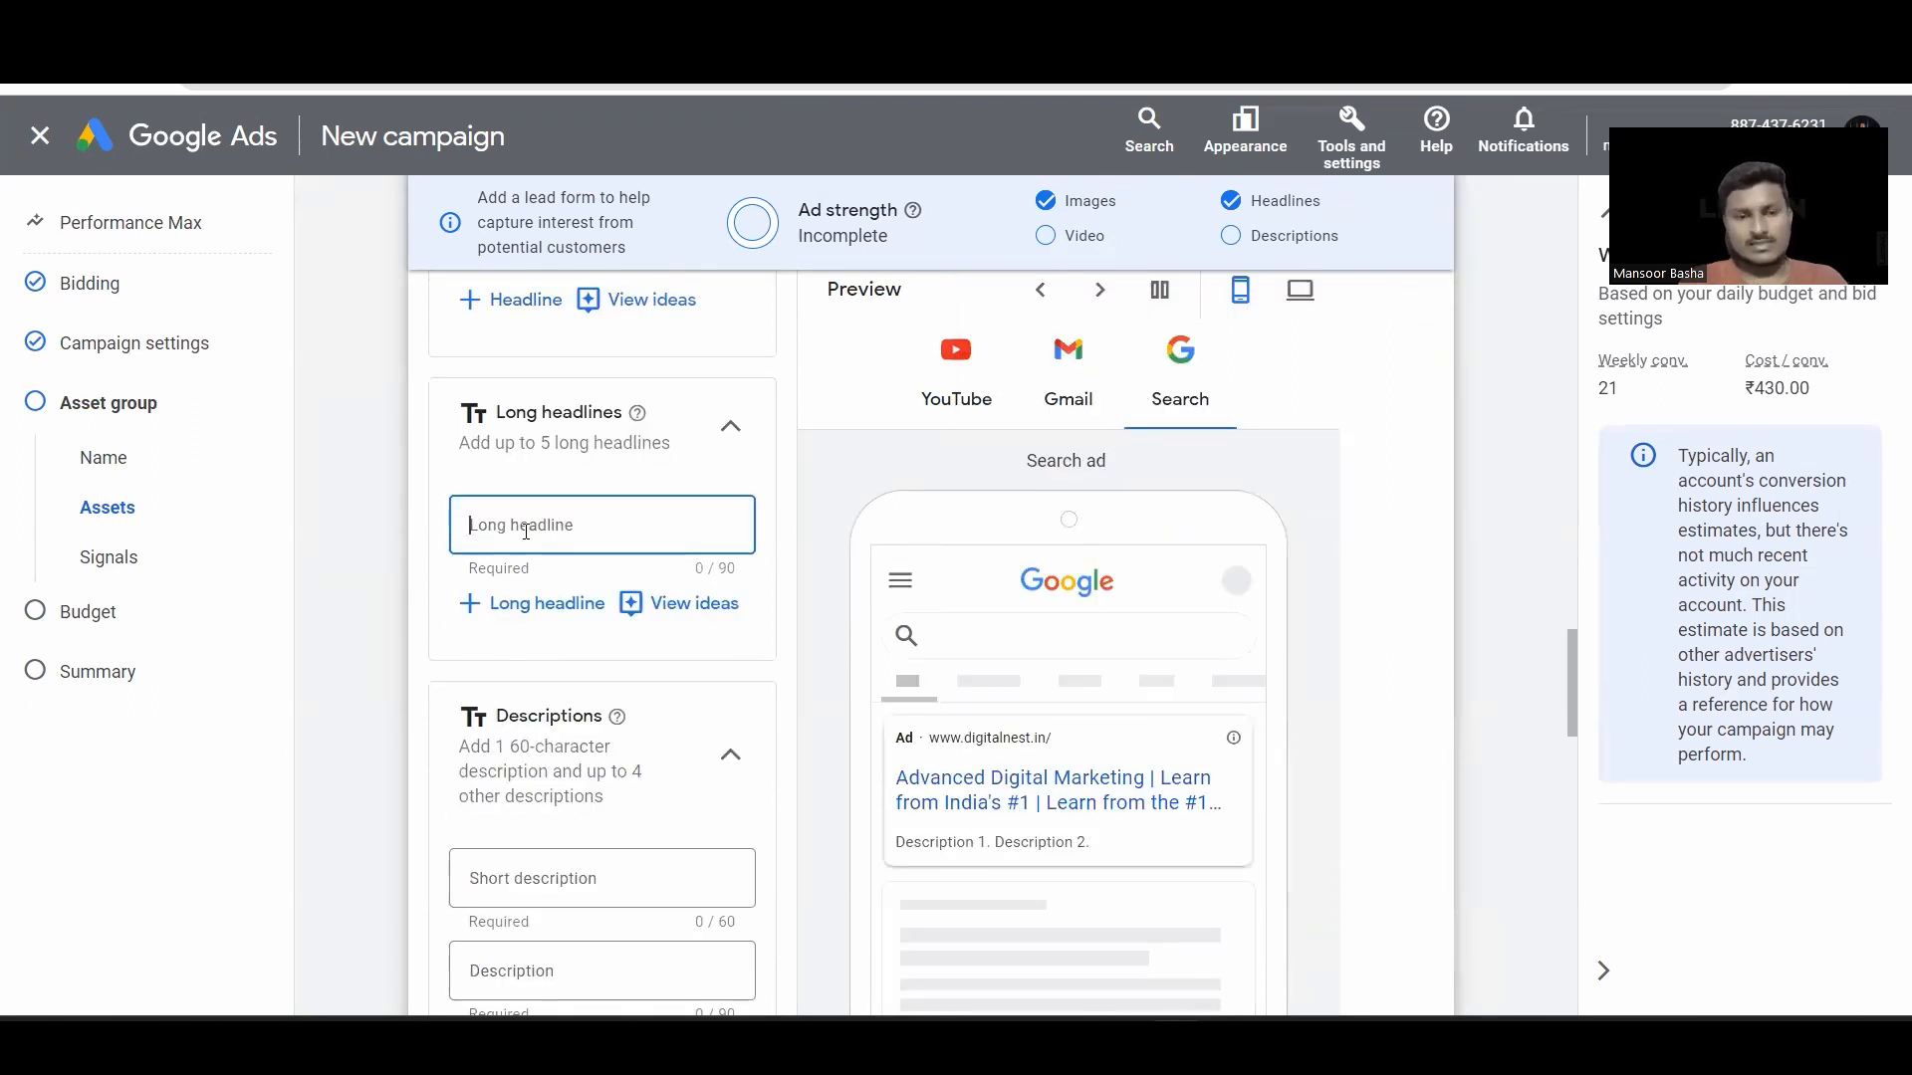
key("ctrl+v")
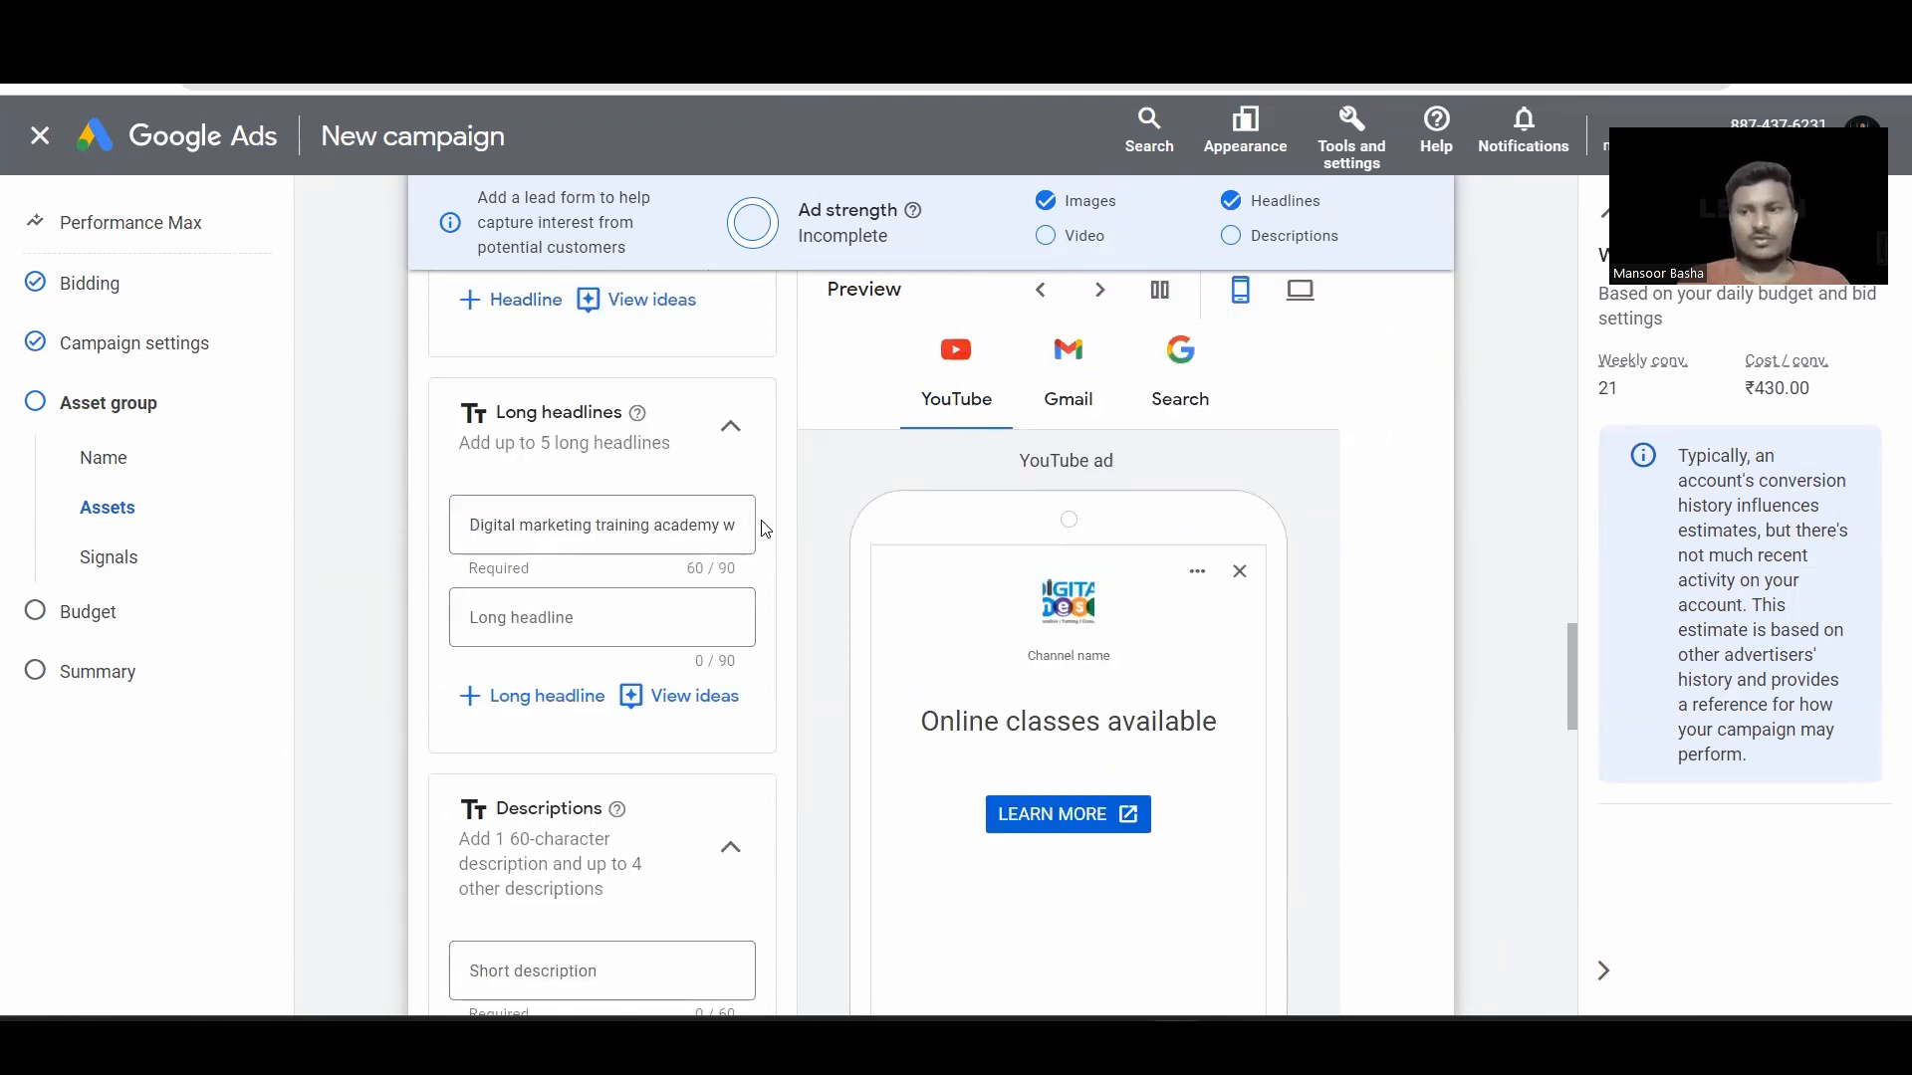
Step: Add five suggested descriptions, from Post Graduate Program In Digital Marketing to Employee Training Solutions For Corporates
scroll(683, 597, "down", 3)
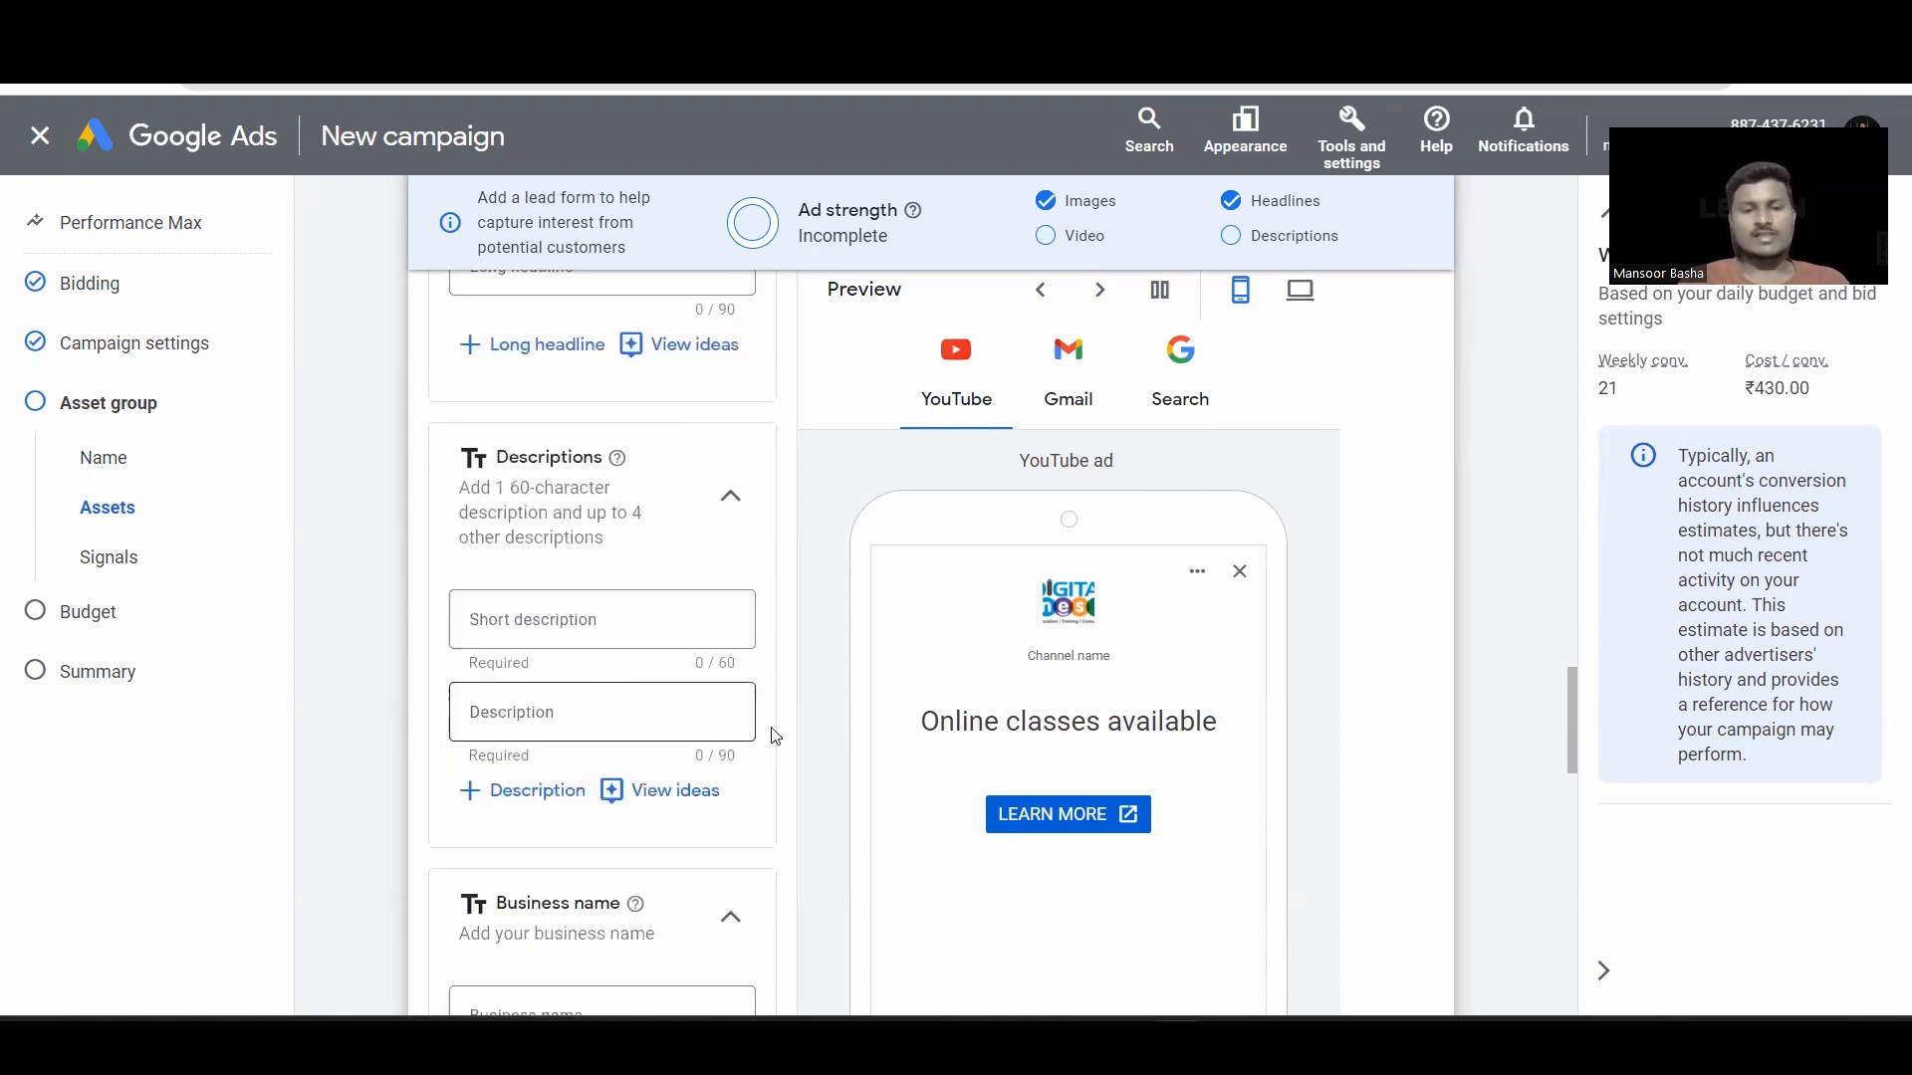
left_click(663, 797)
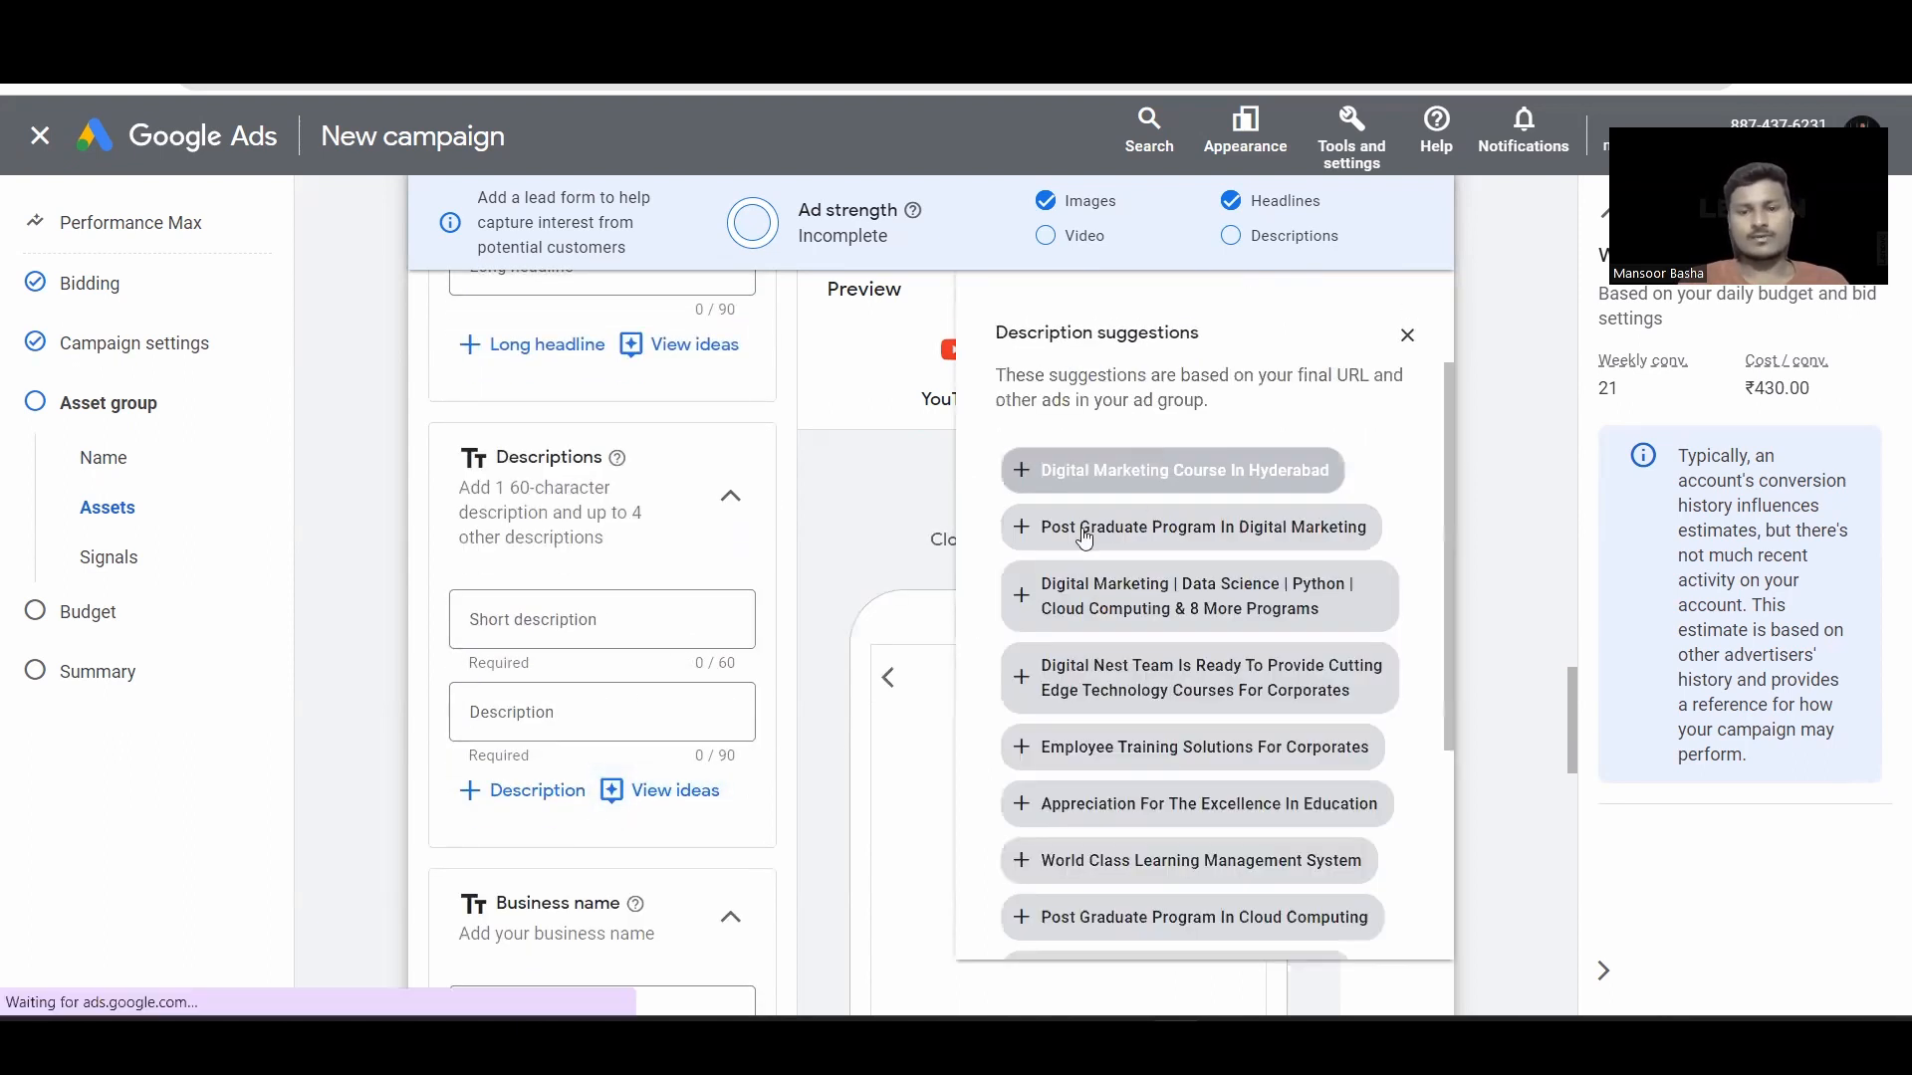
left_click(1115, 525)
left_click(1151, 466)
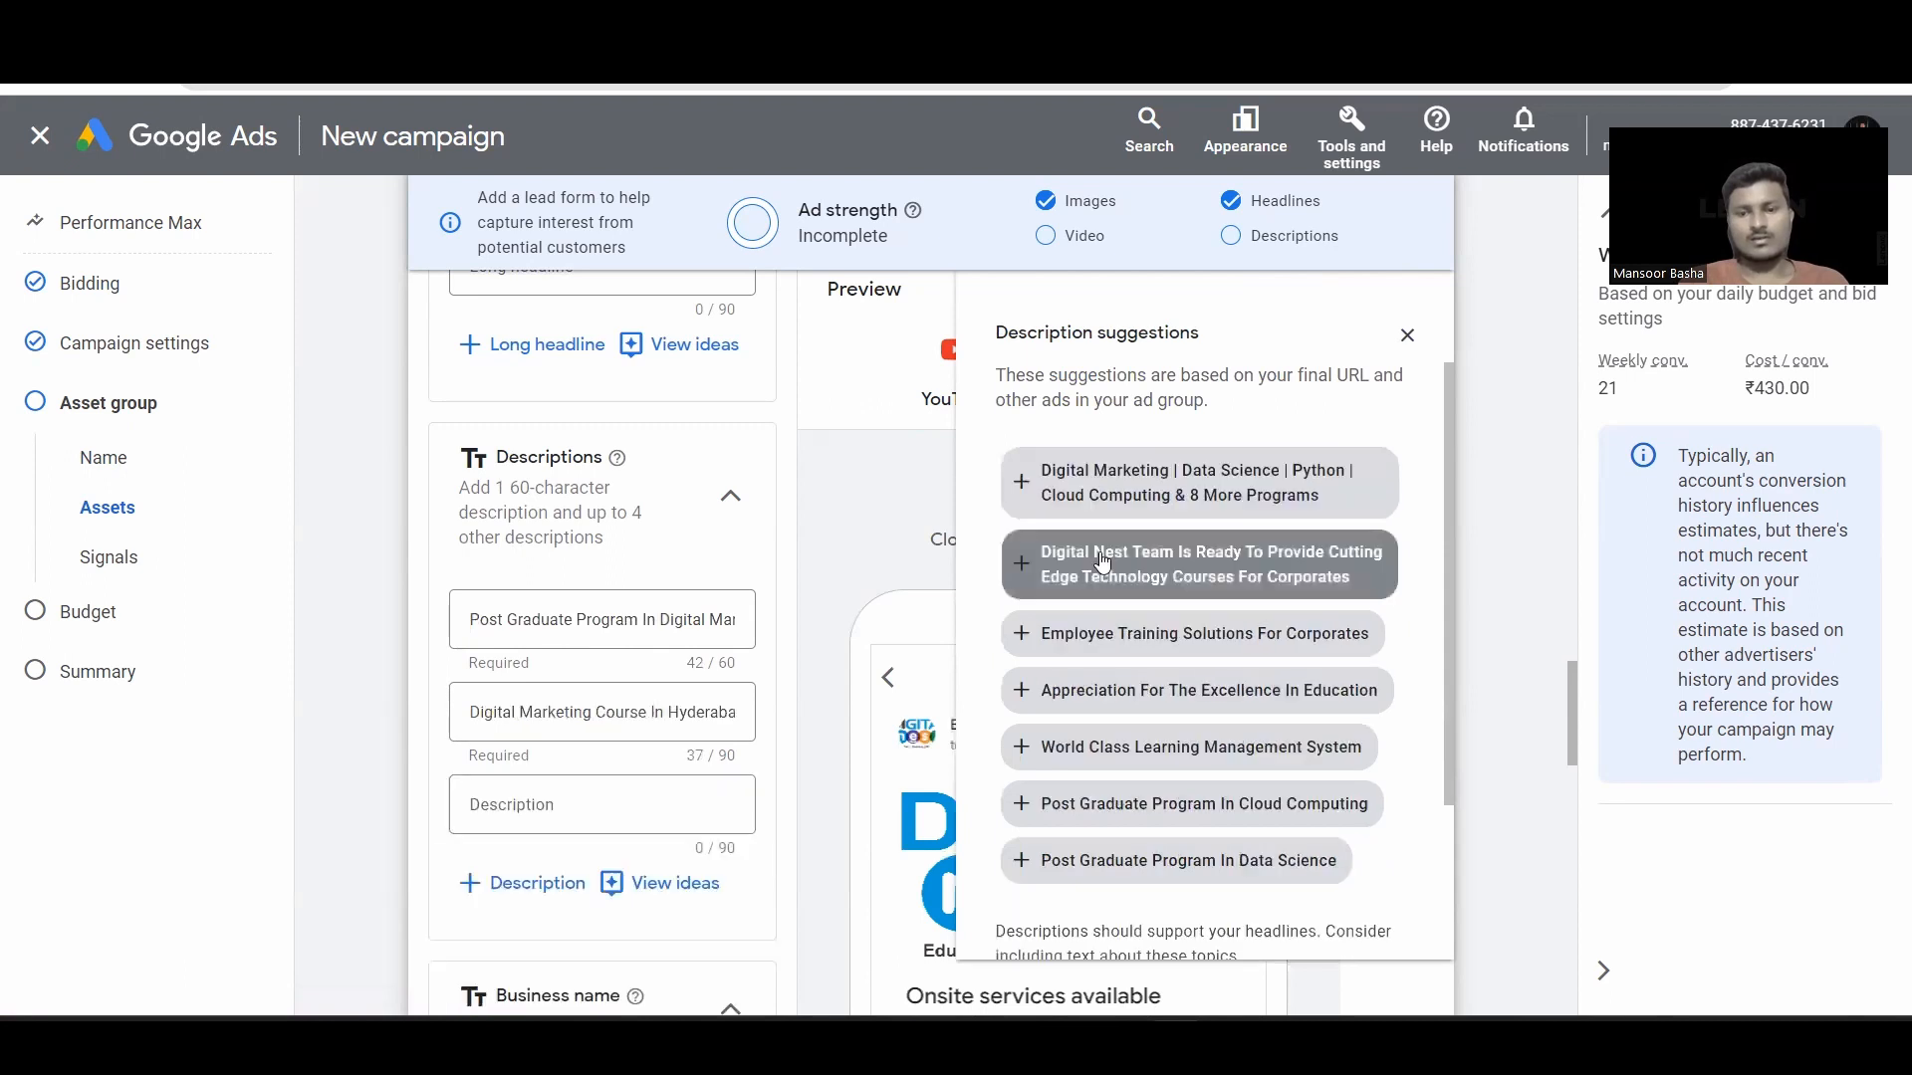
left_click(1102, 612)
left_click(1107, 603)
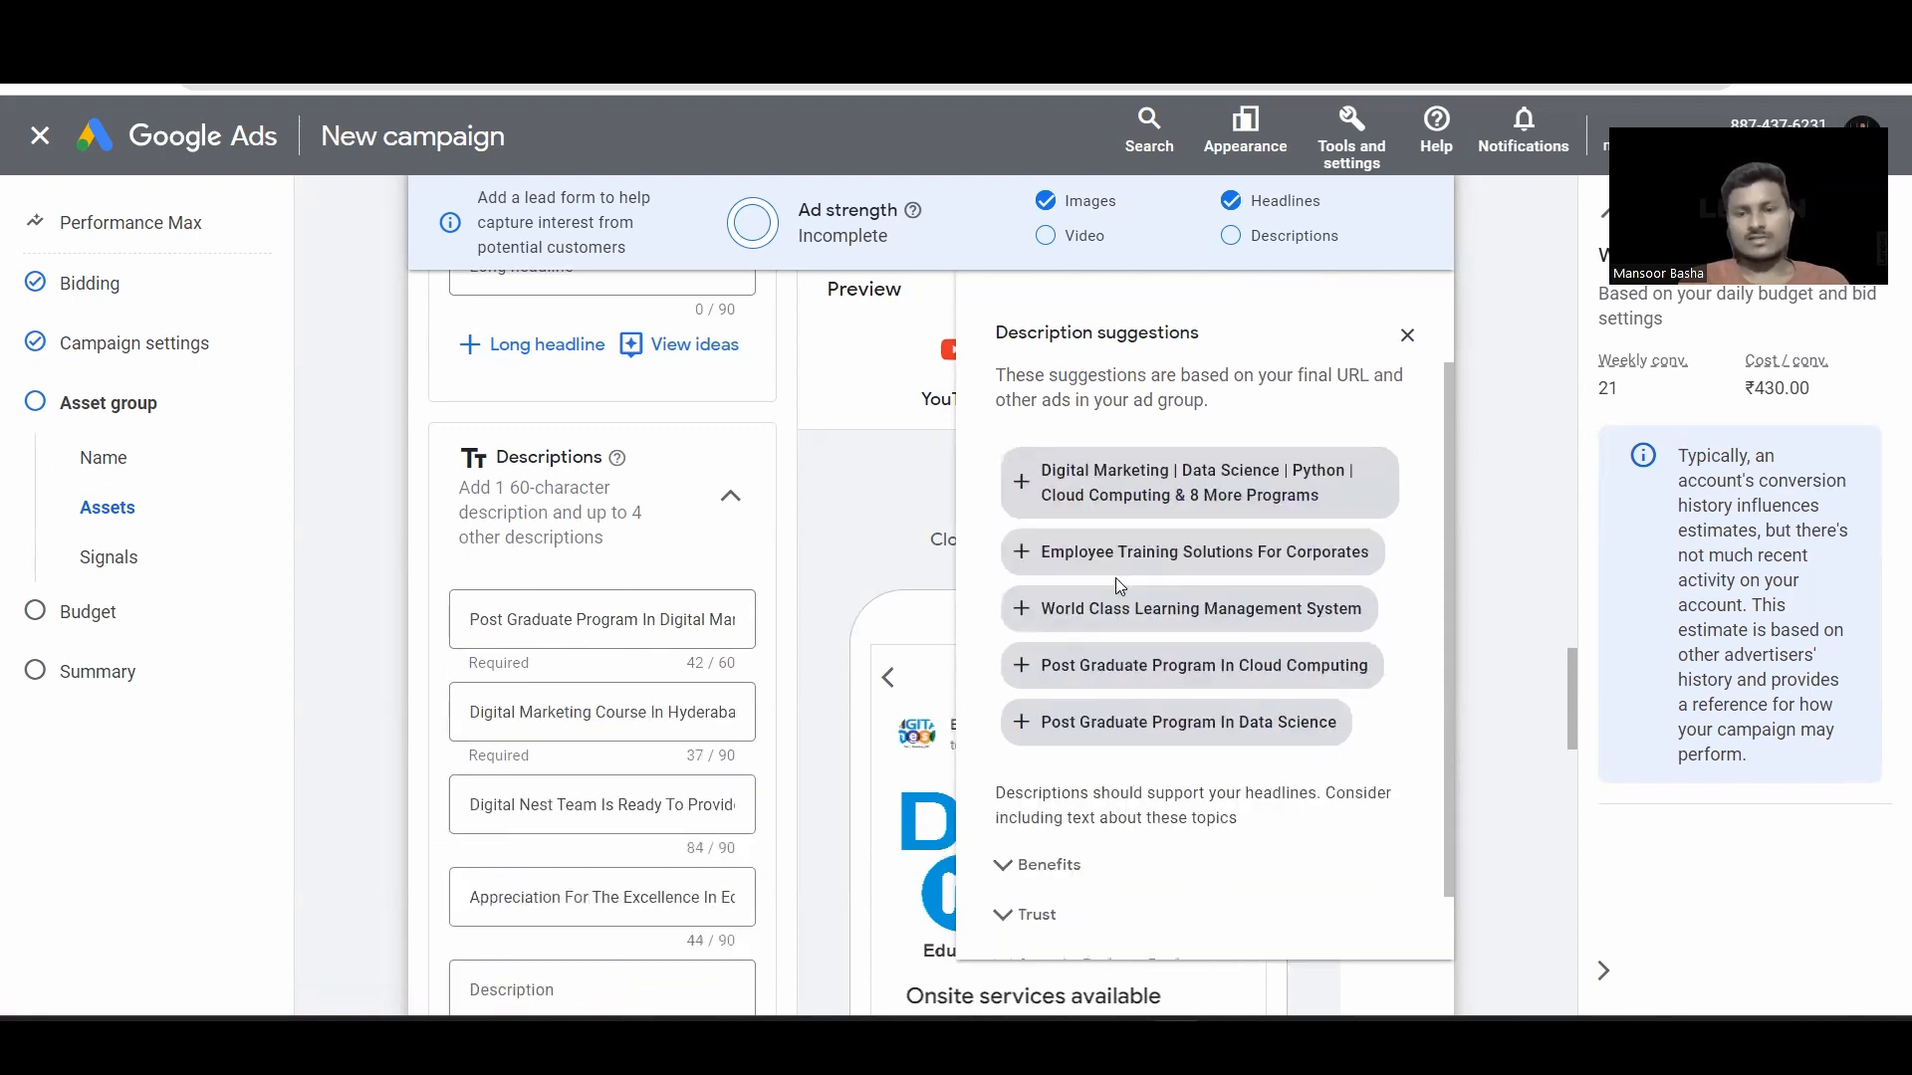
left_click(1155, 546)
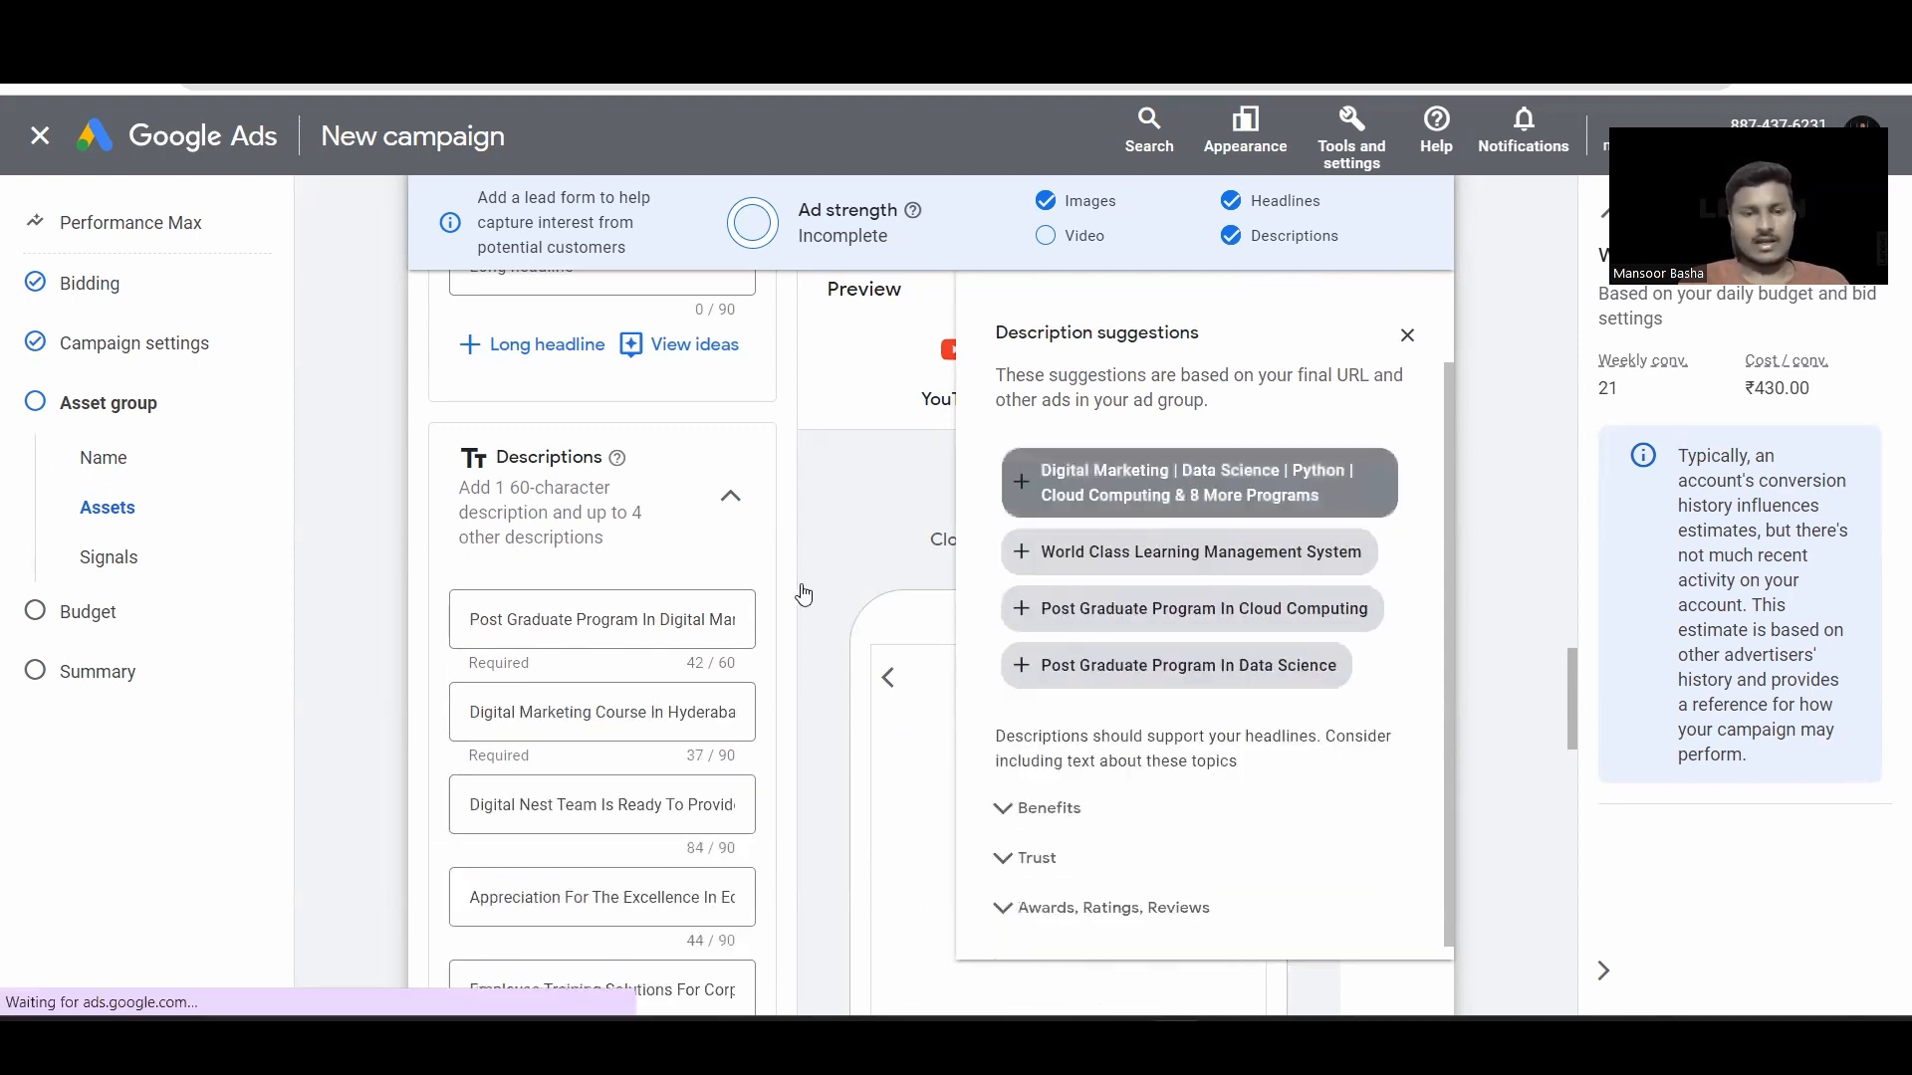
left_click(1407, 335)
Step: Enter Digital Nest as the business name
scroll(841, 612, "down", 4)
scroll(683, 683, "down", 3)
left_click(573, 619)
type("Digital Nest")
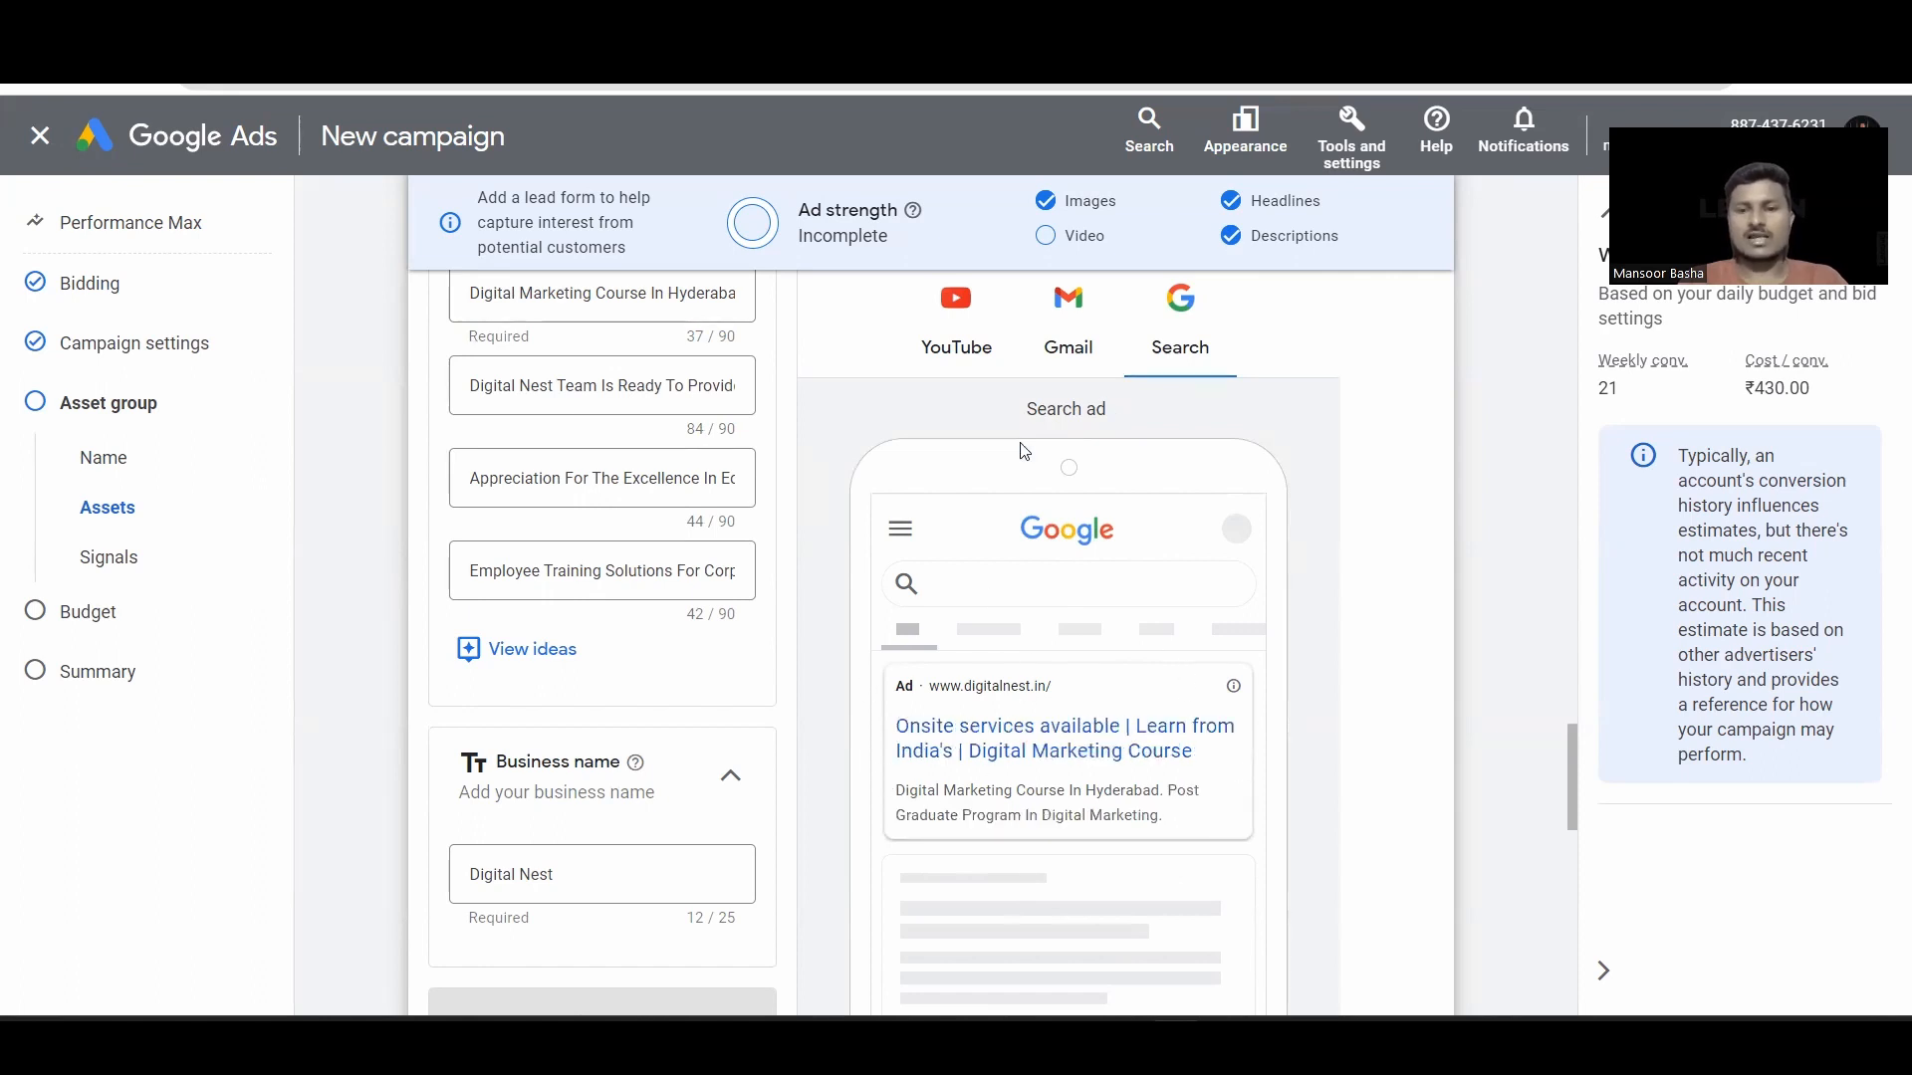
Step: Preview the ad as Gmail and YouTube placements on mobile
left_click(1081, 342)
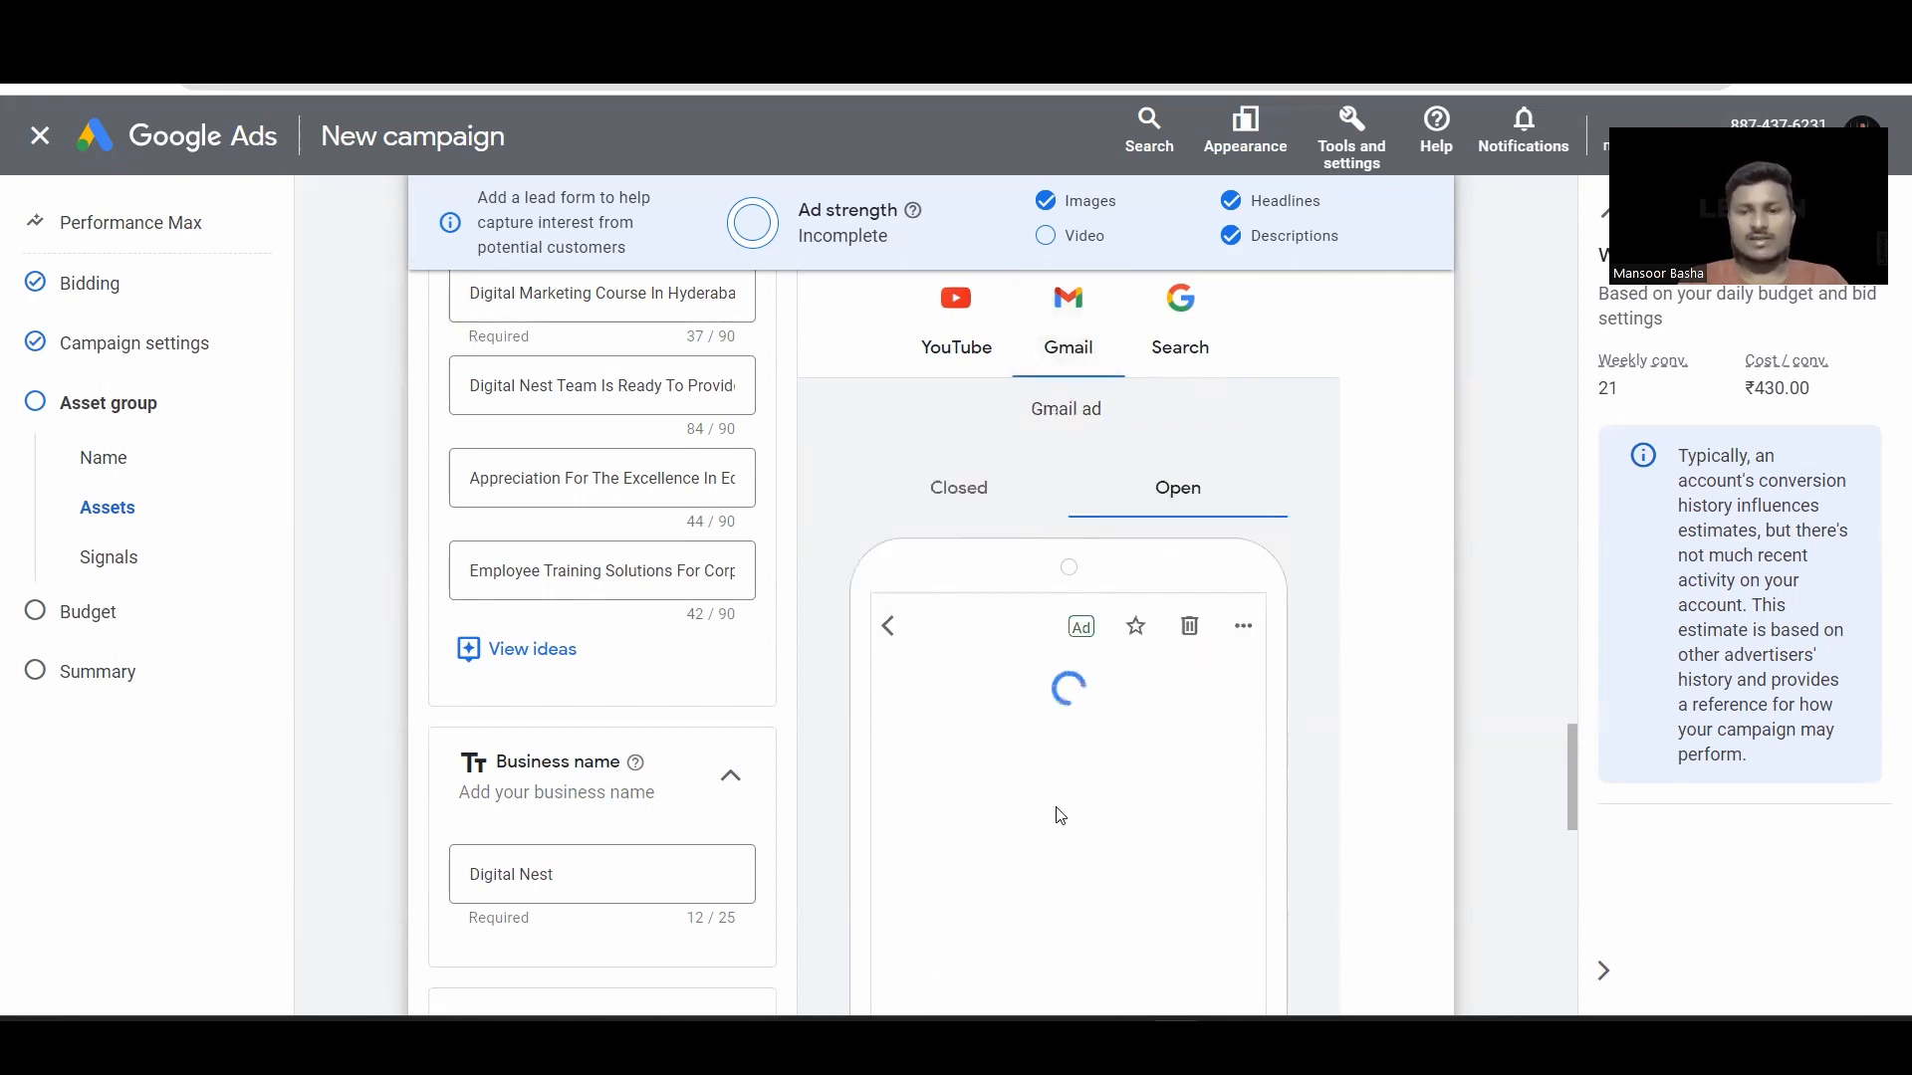
scroll(1054, 801, "down", 1)
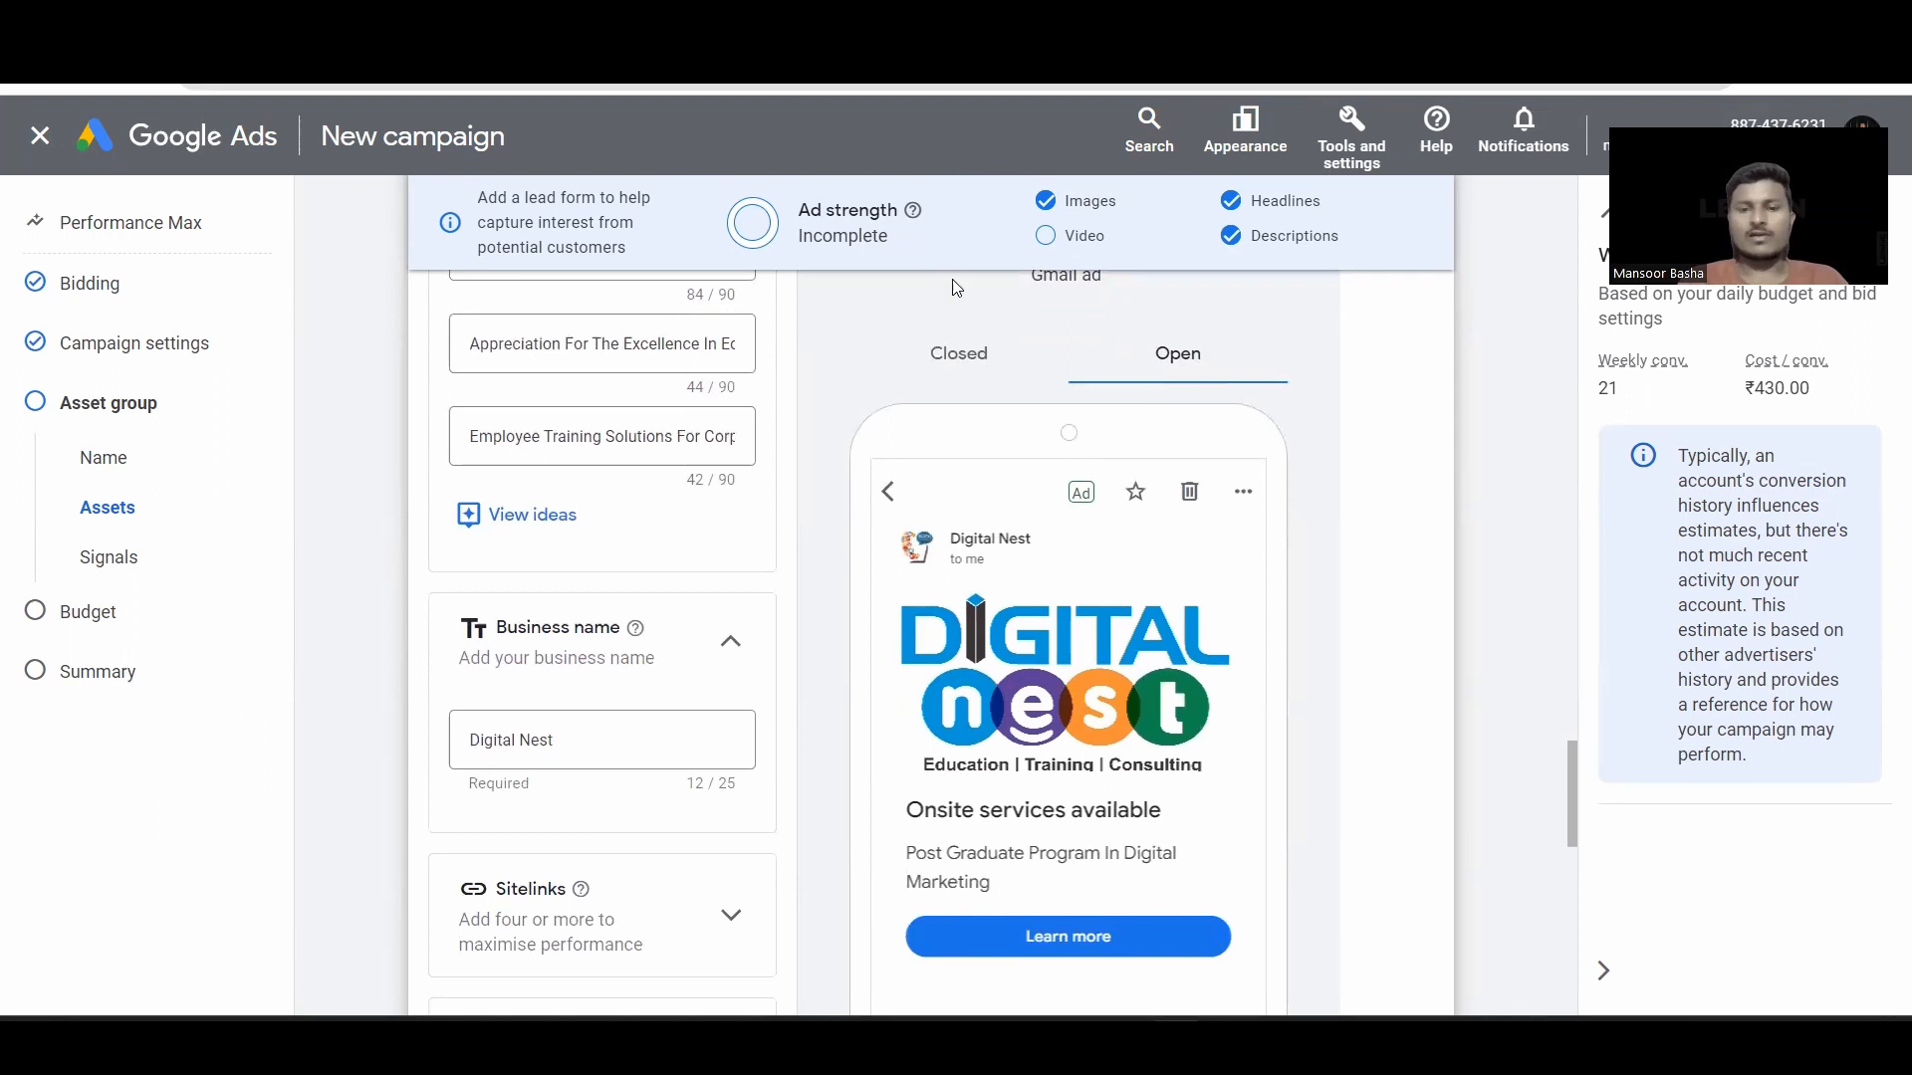
left_click(951, 355)
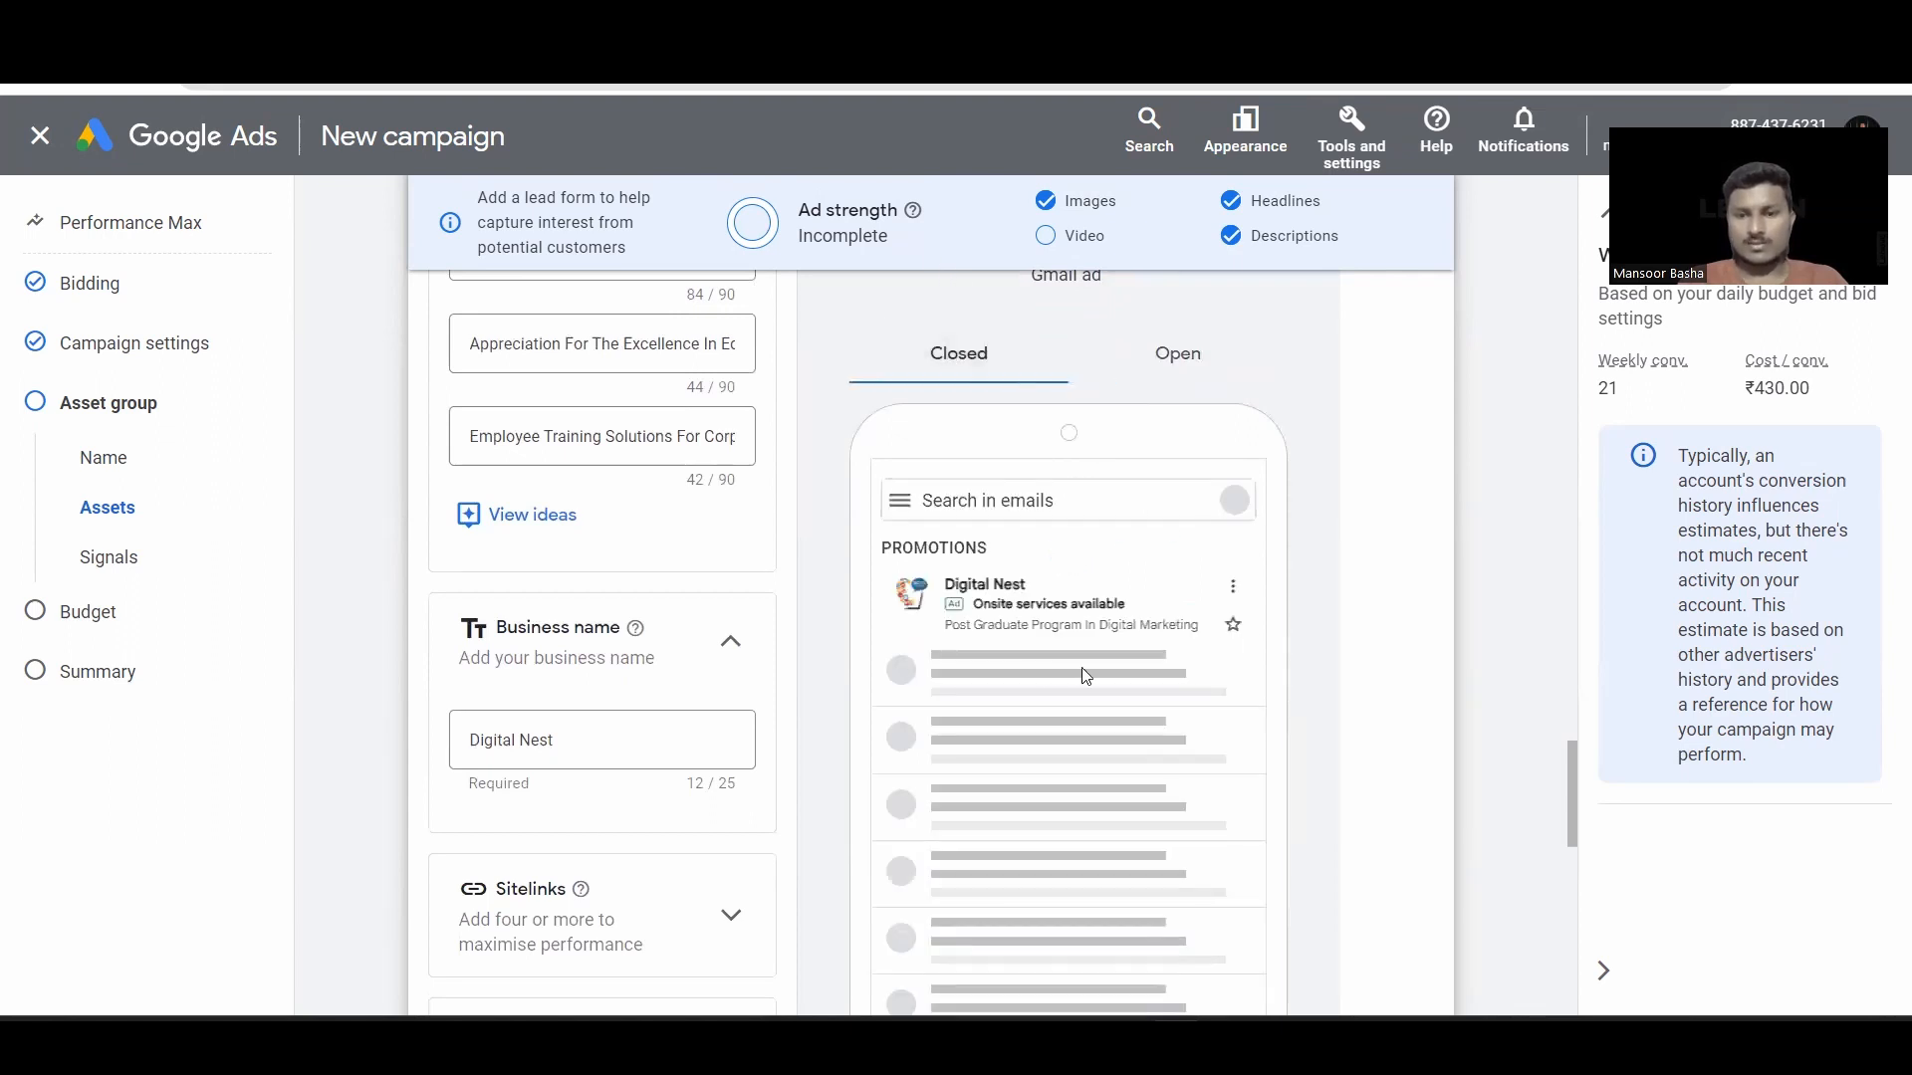
scroll(933, 429, "up", 3)
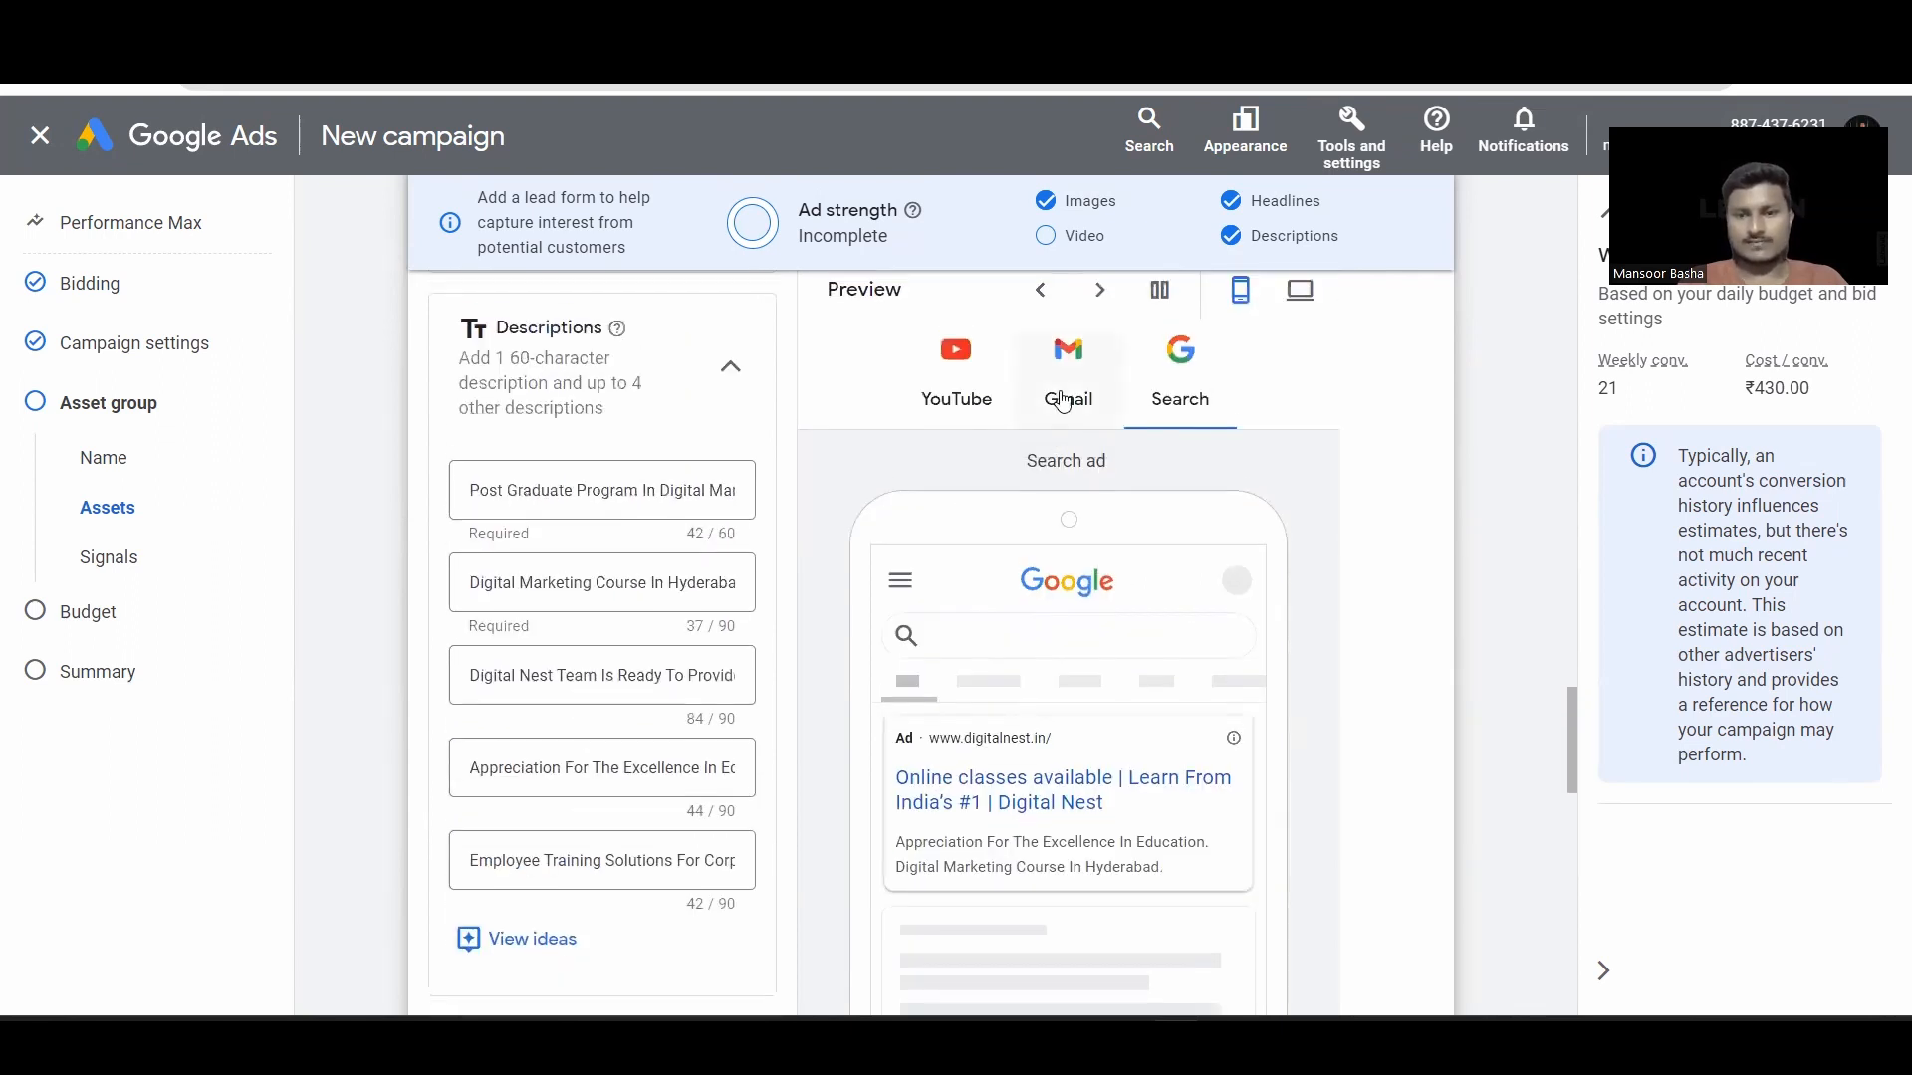
left_click(1065, 390)
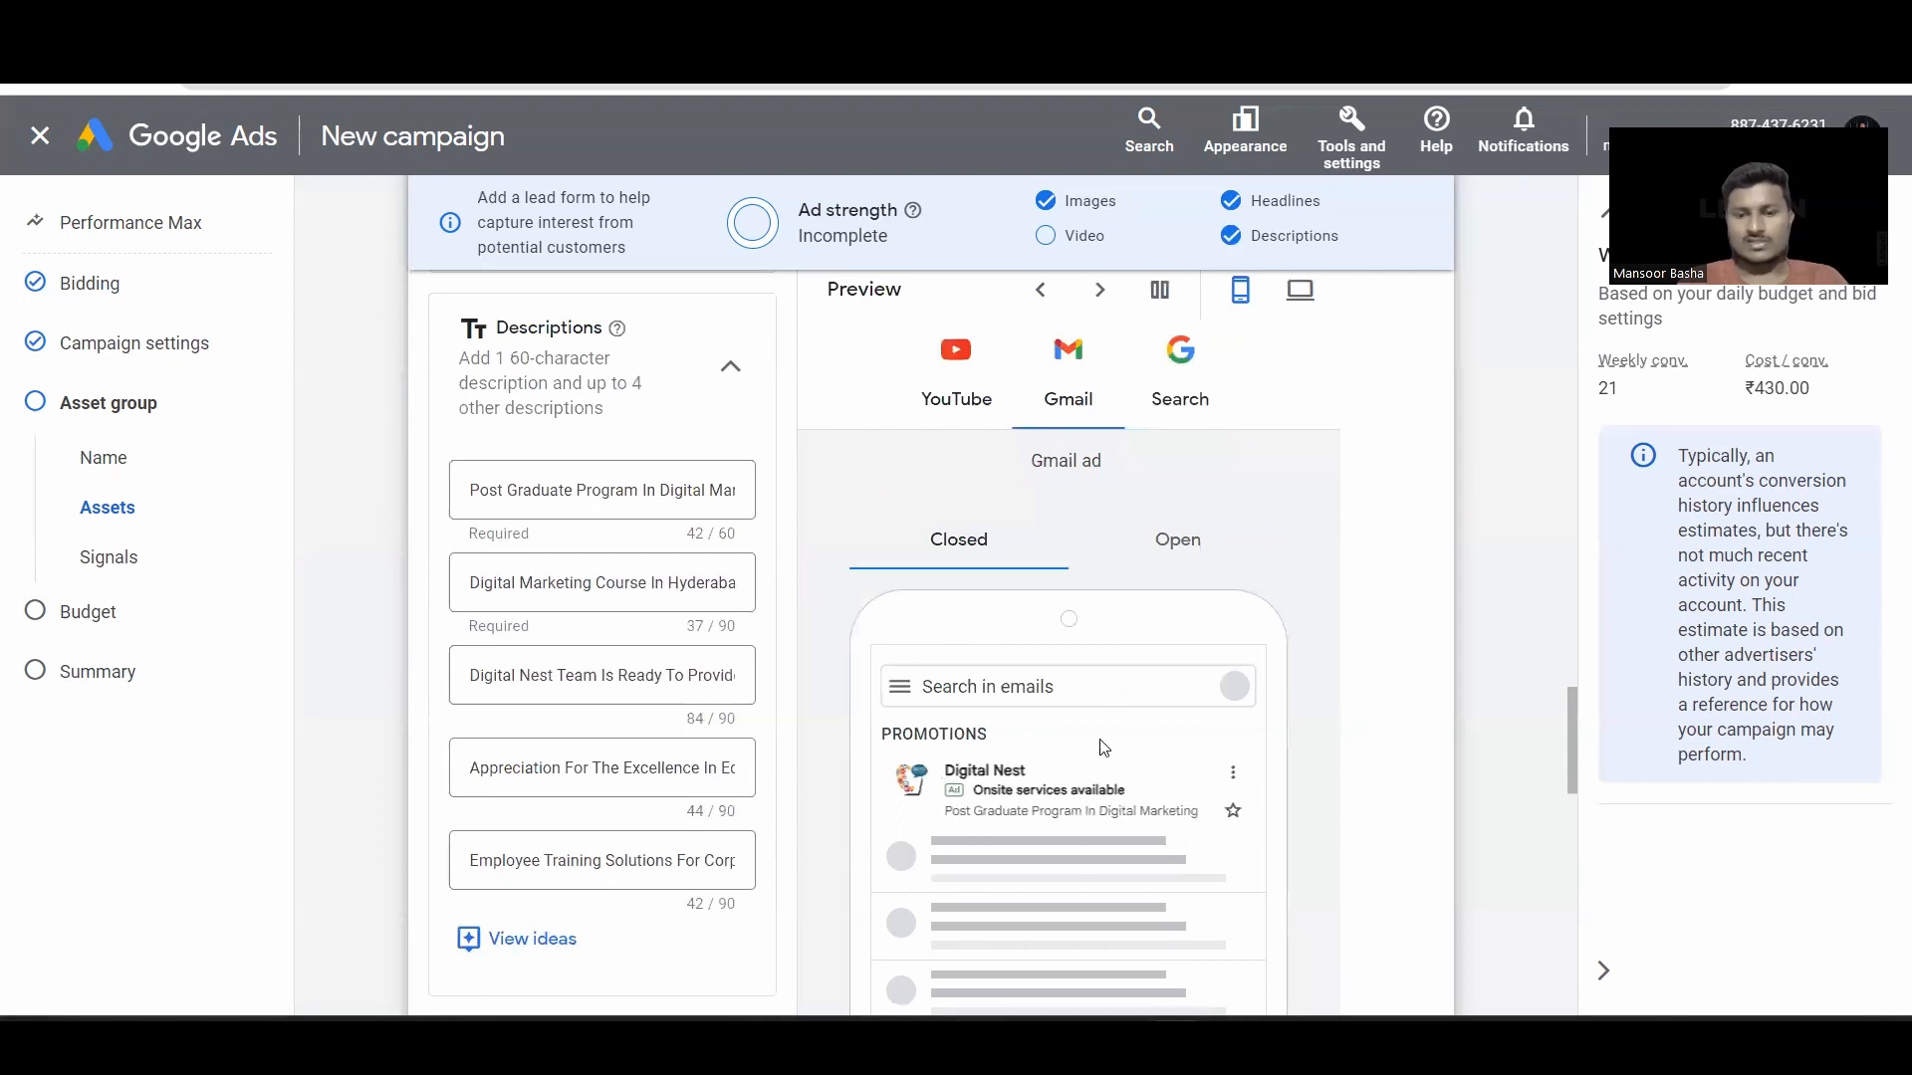
scroll(948, 435, "up", 2)
left_click(951, 413)
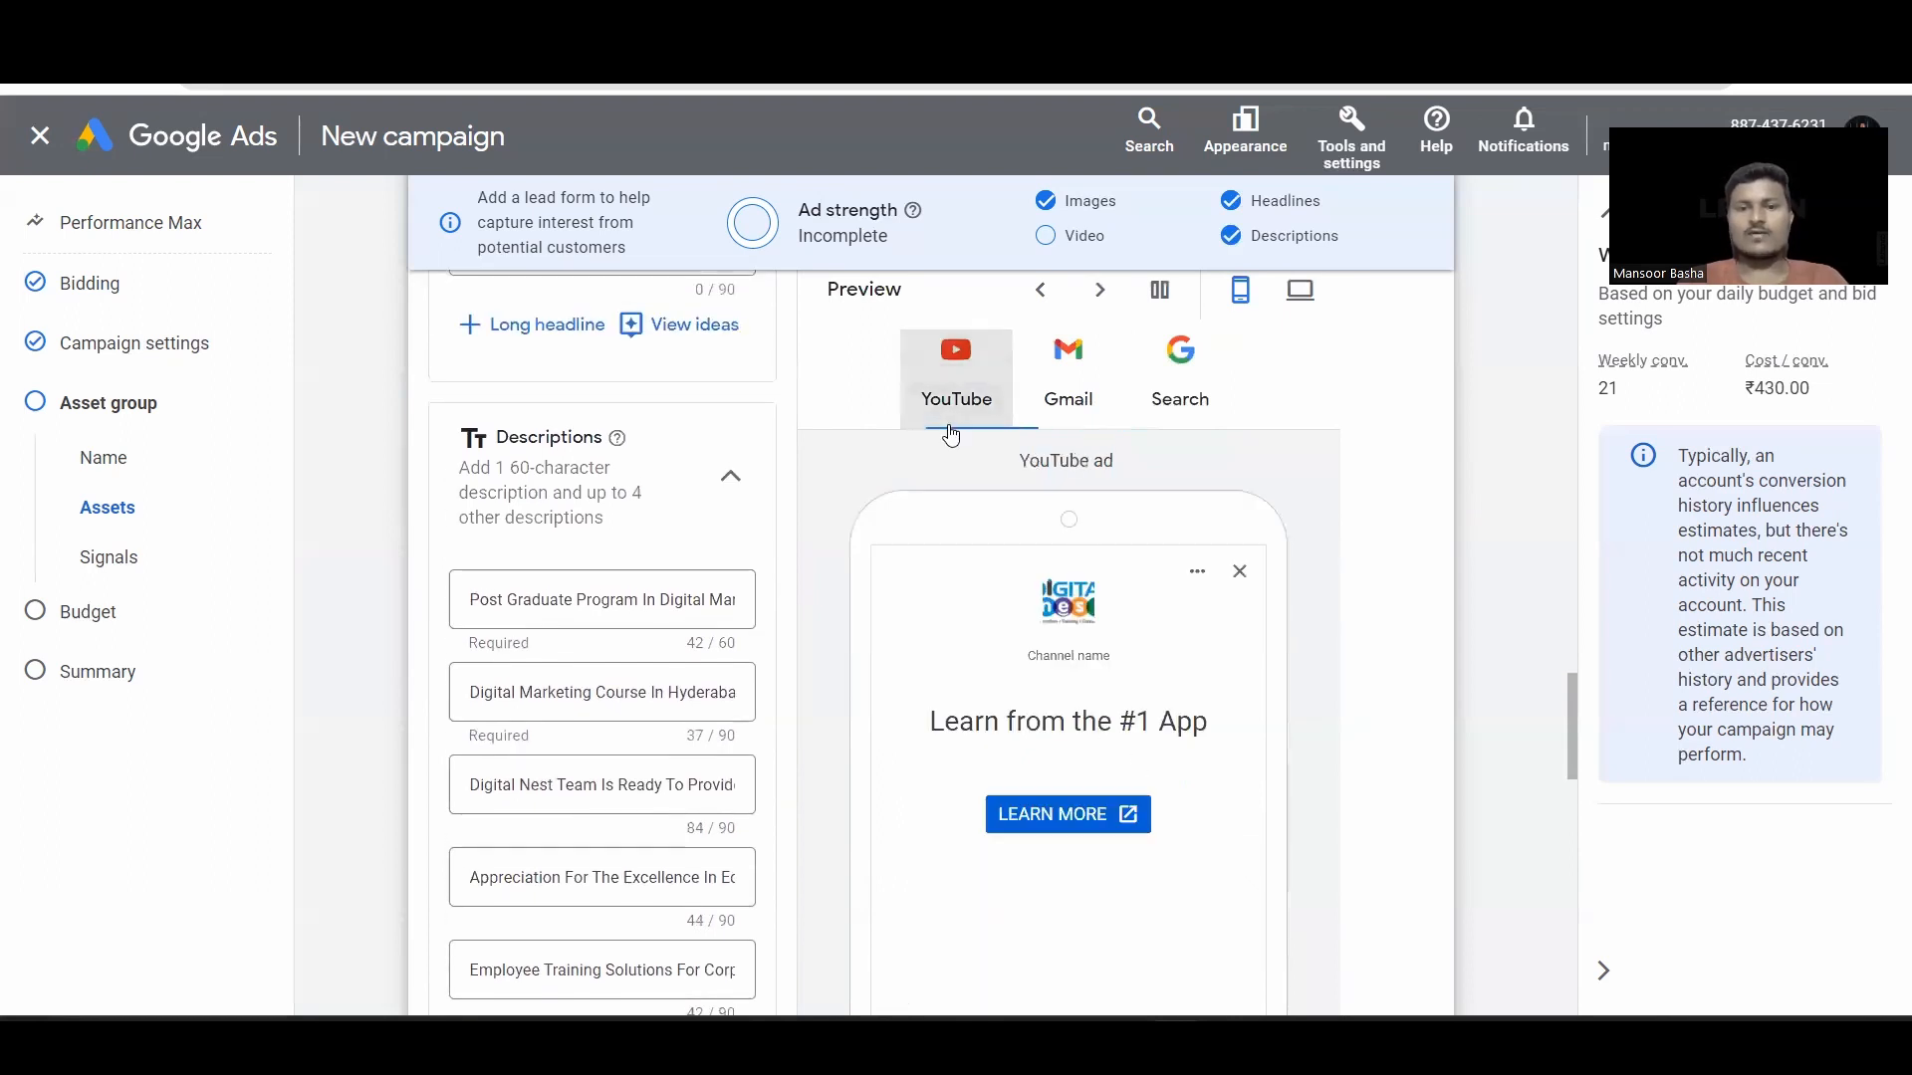
scroll(1014, 638, "down", 2)
scroll(1143, 612, "down", 5)
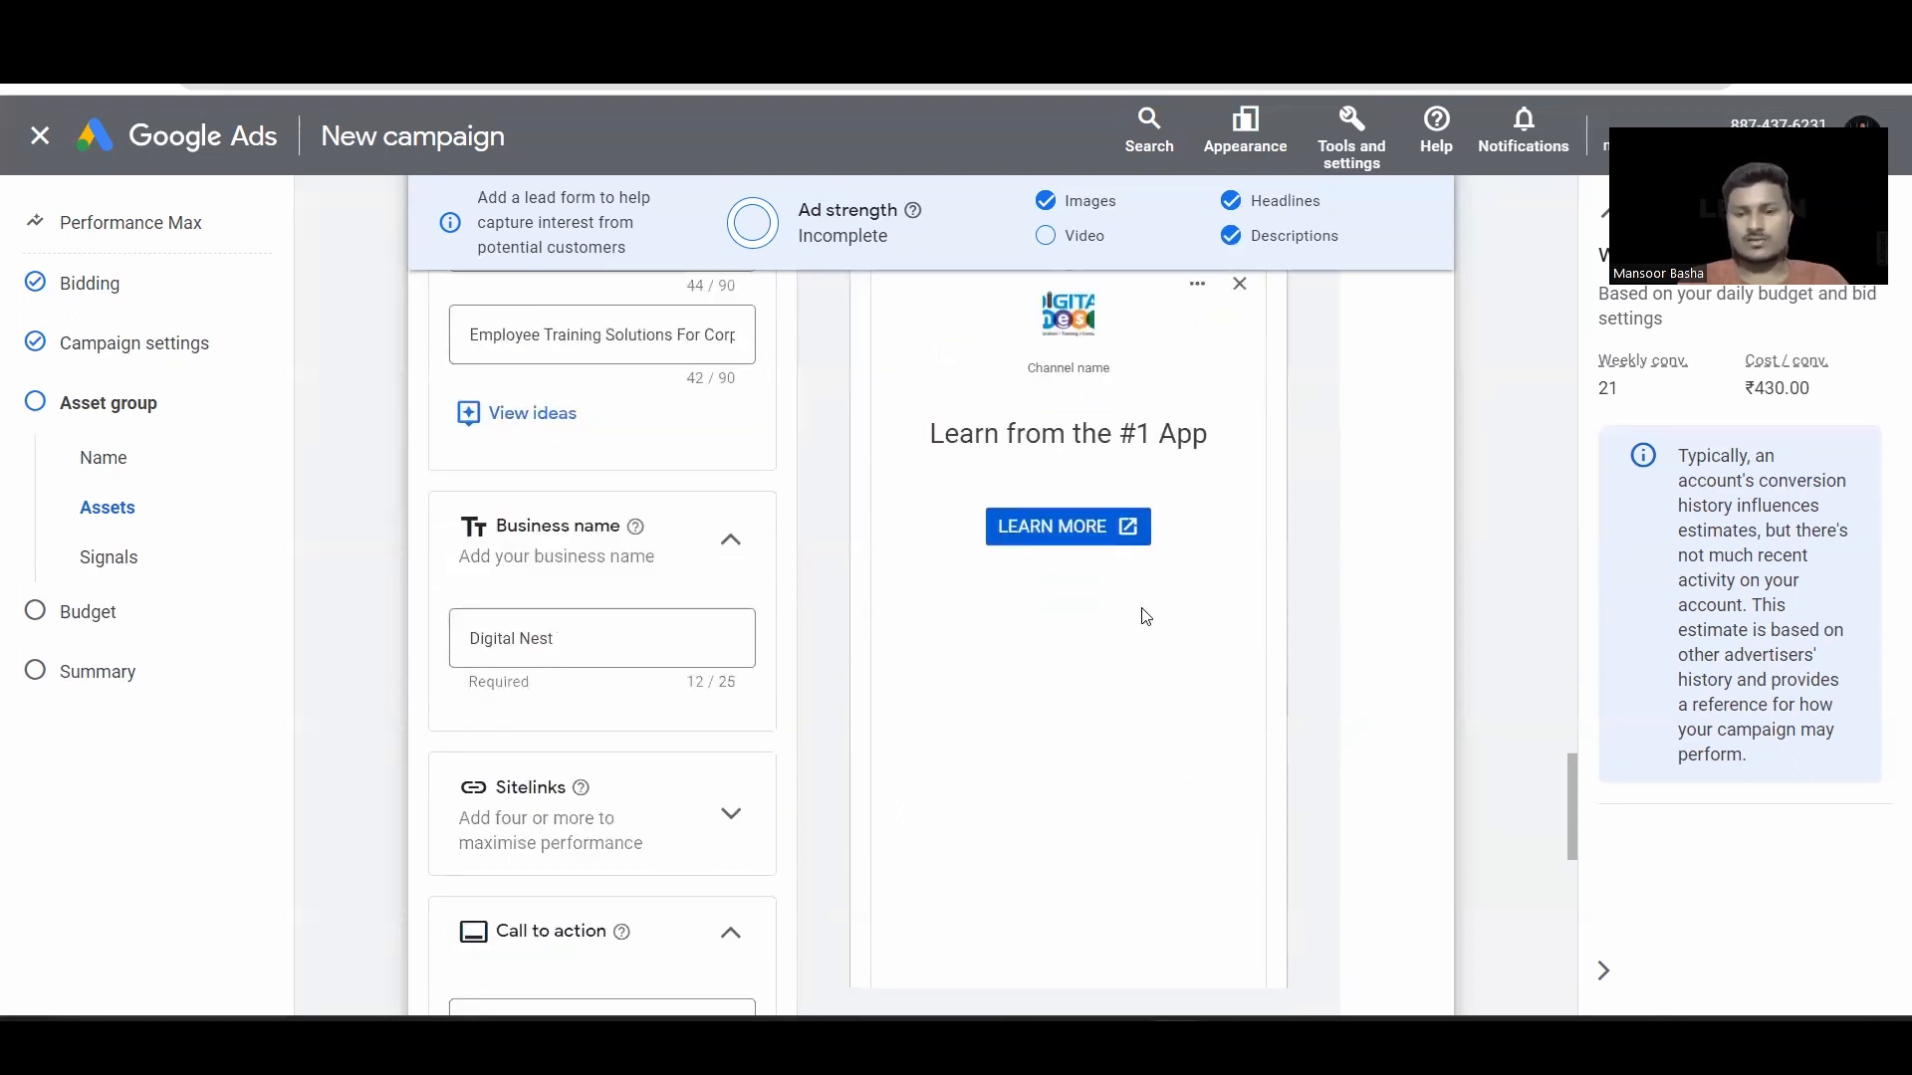
scroll(1145, 608, "up", 7)
scroll(1147, 558, "up", 5)
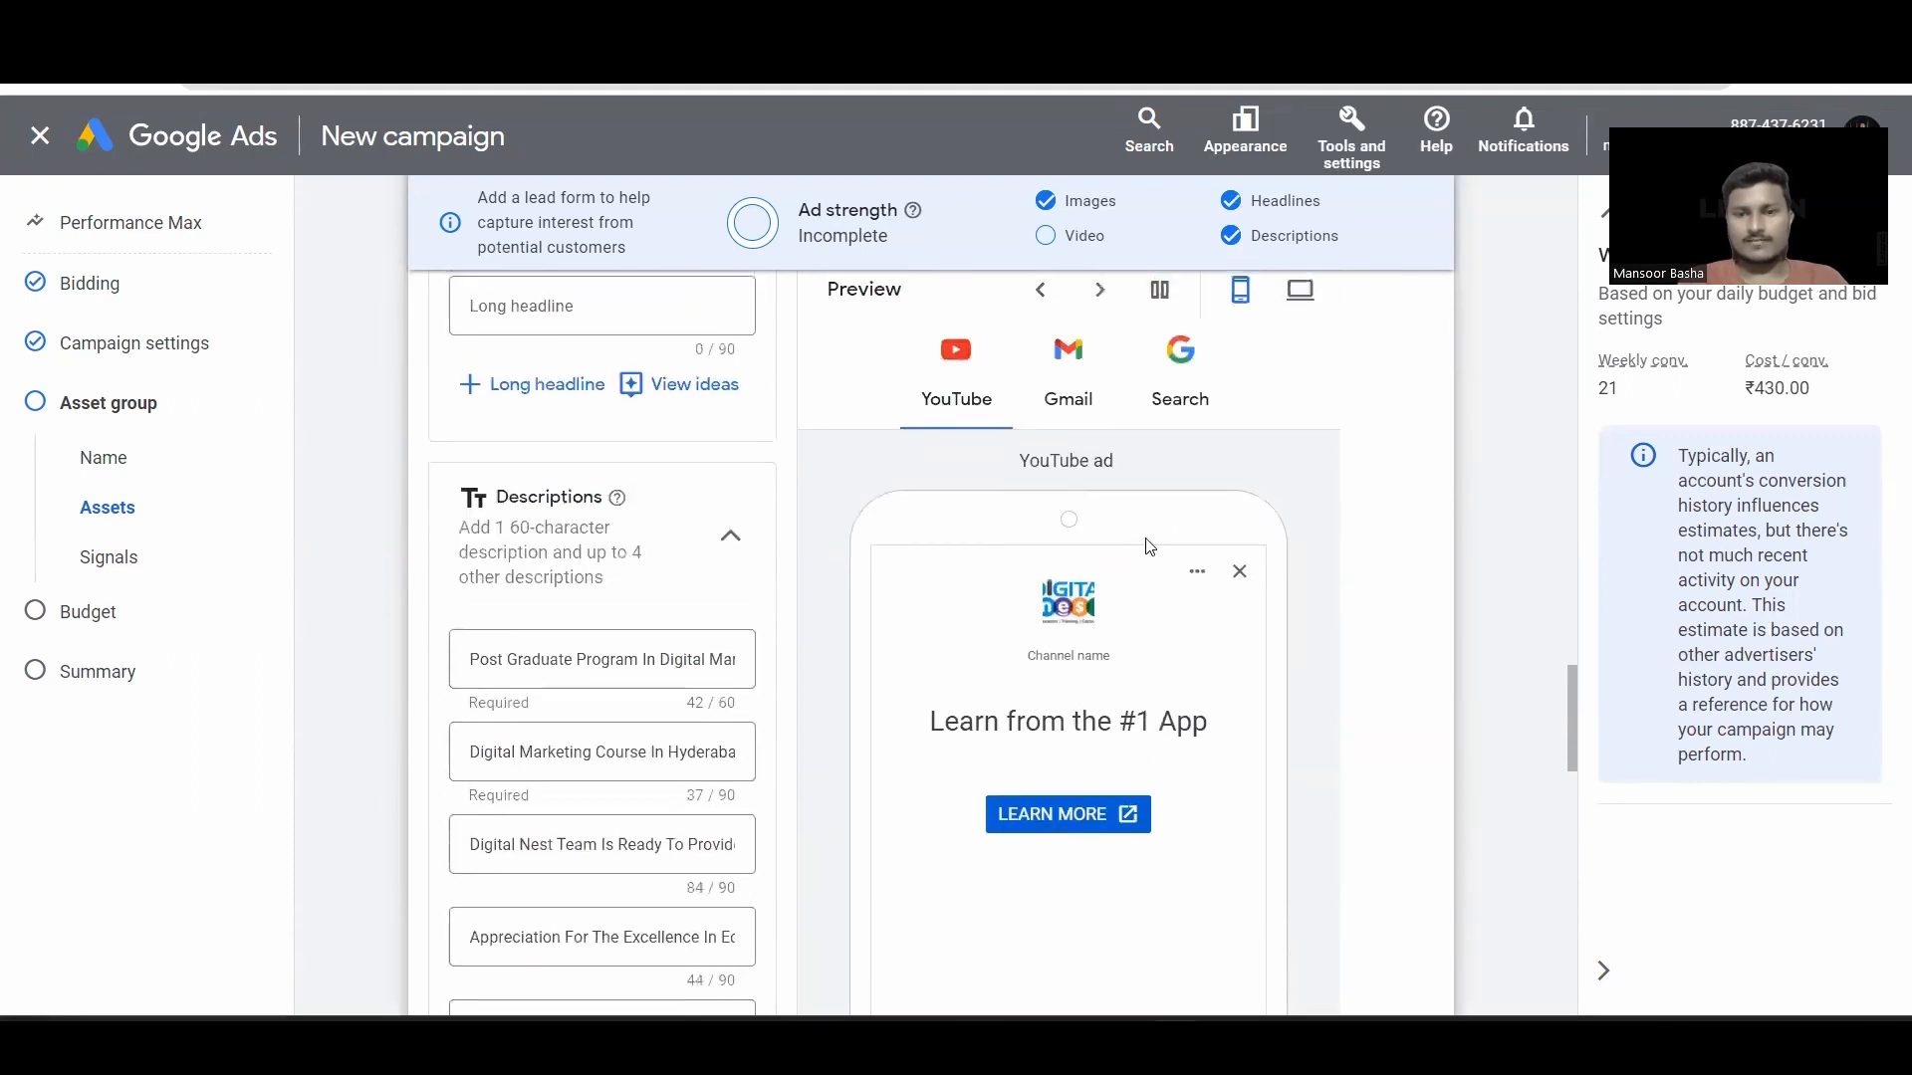
Step: Preview on desktop the opened Gmail ad, the Search ad and the YouTube in-stream ad
left_click(1302, 311)
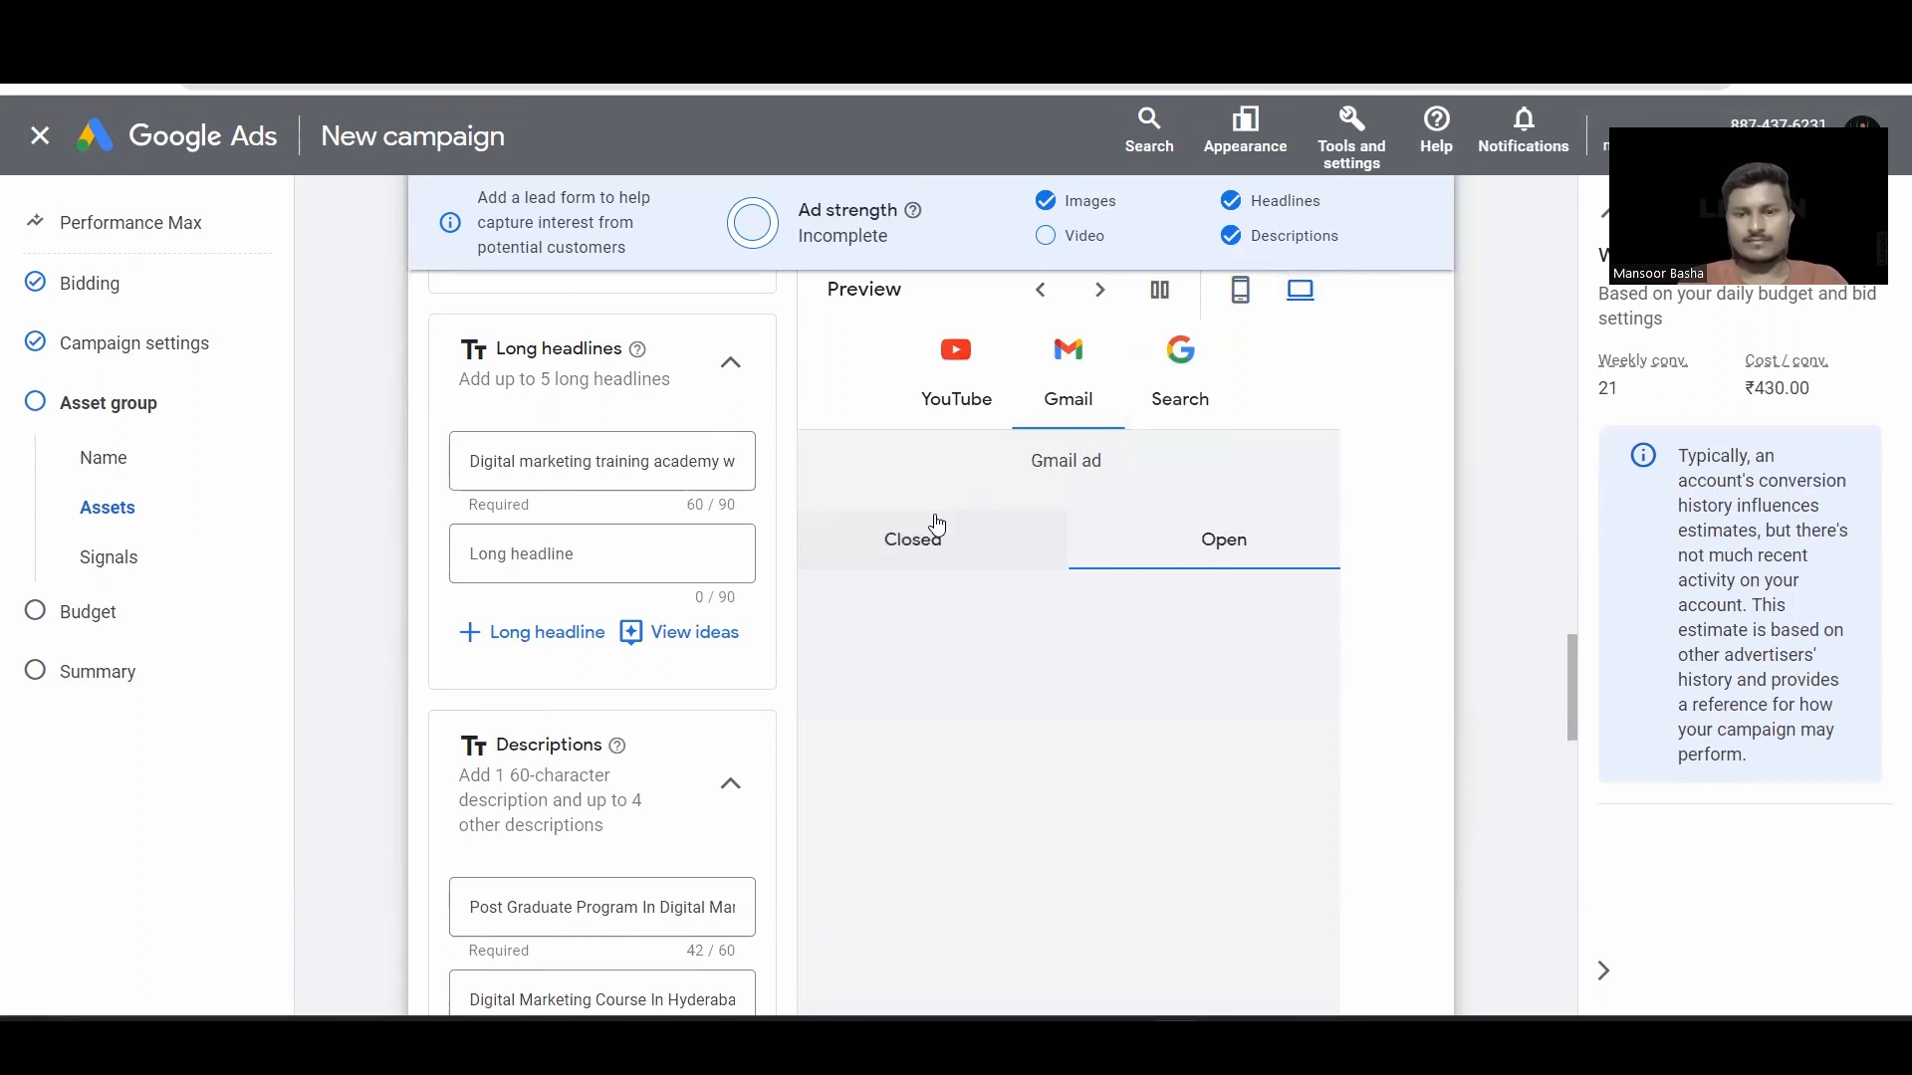
left_click(937, 525)
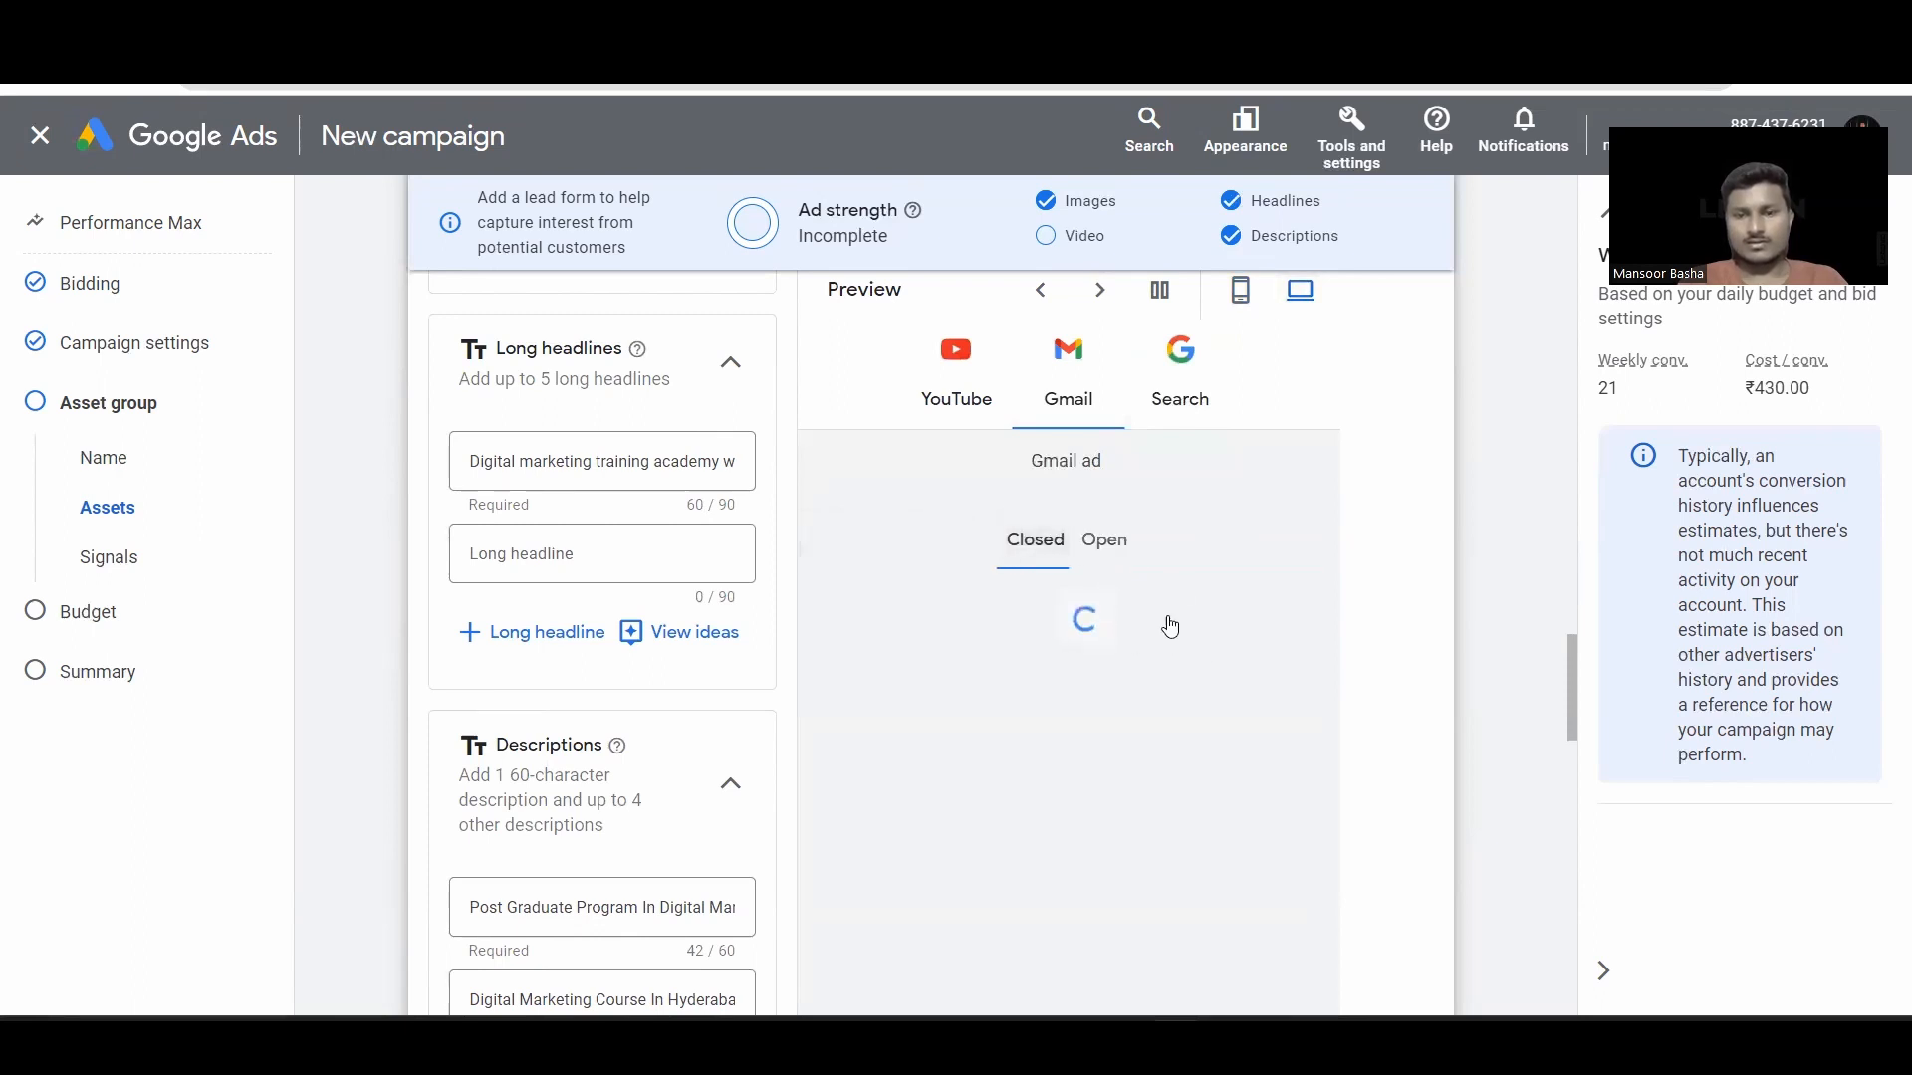
left_click(1120, 564)
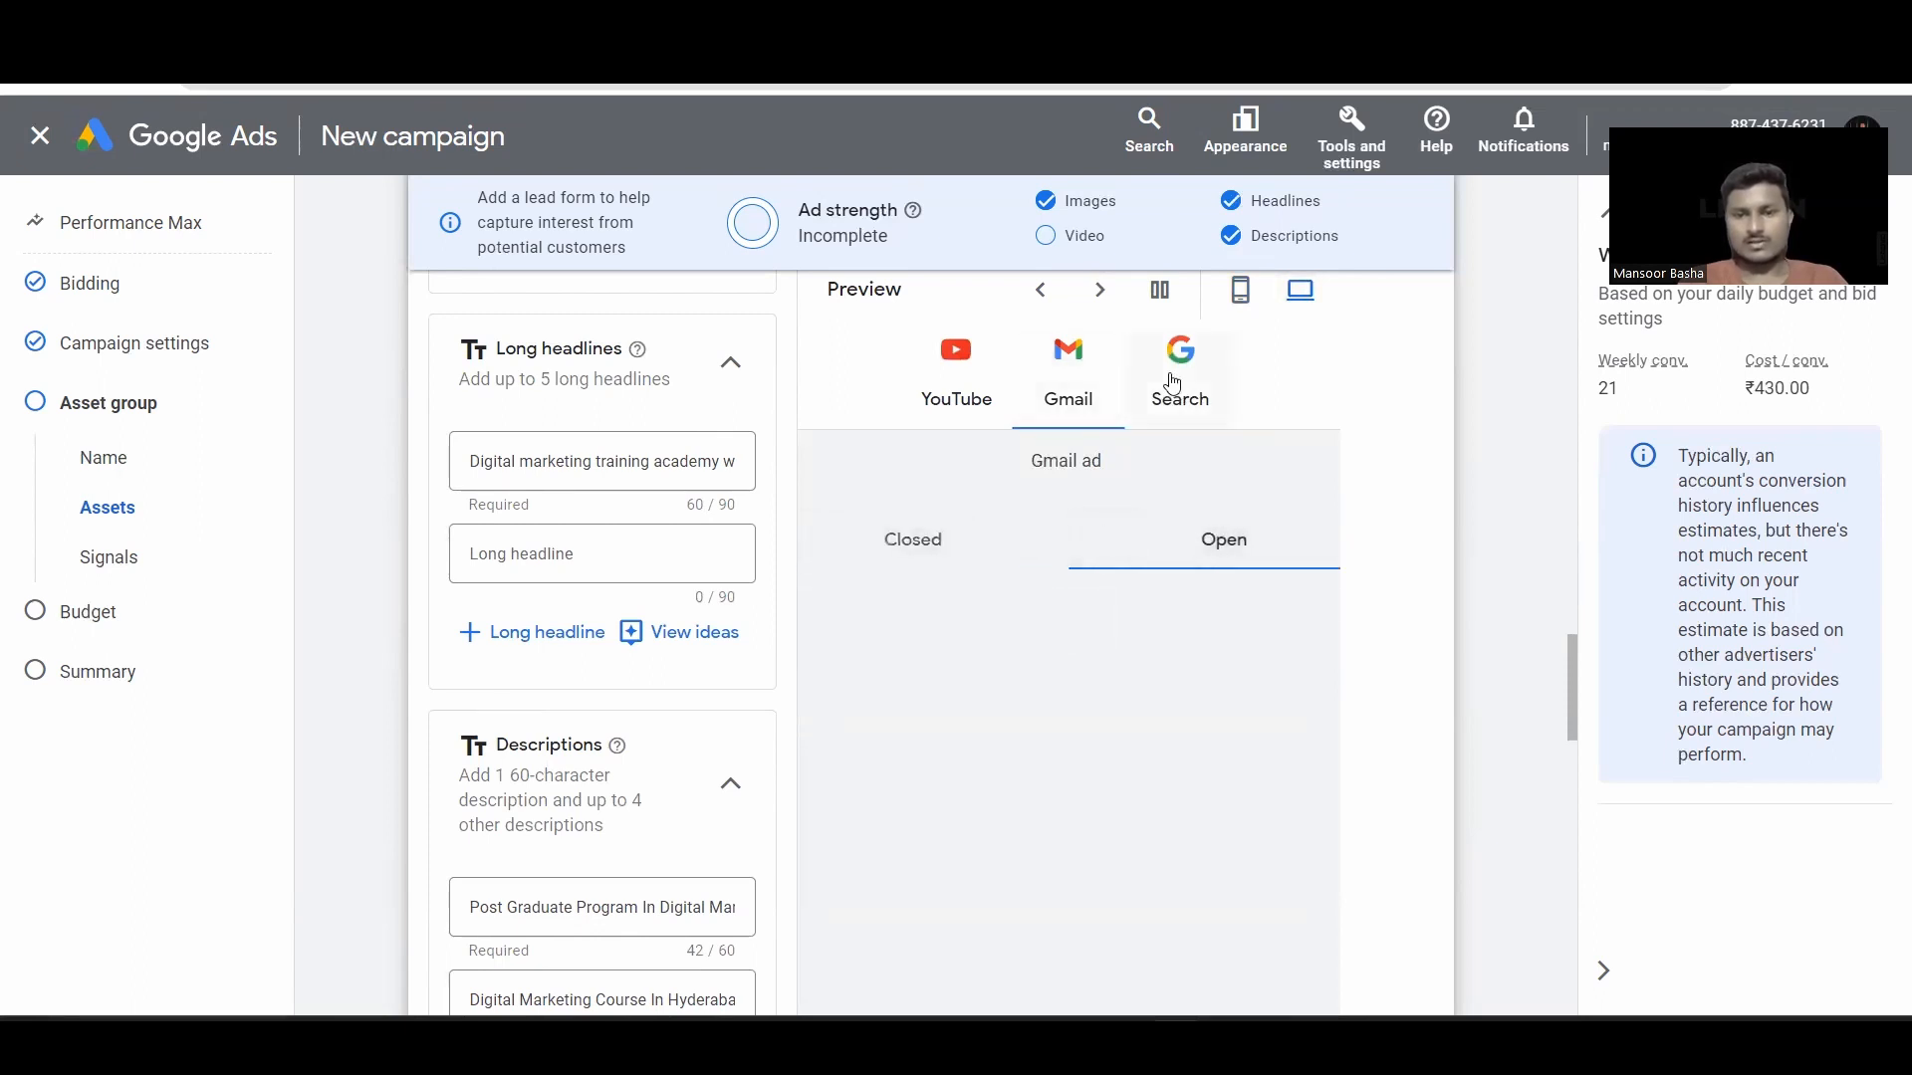
left_click(1173, 383)
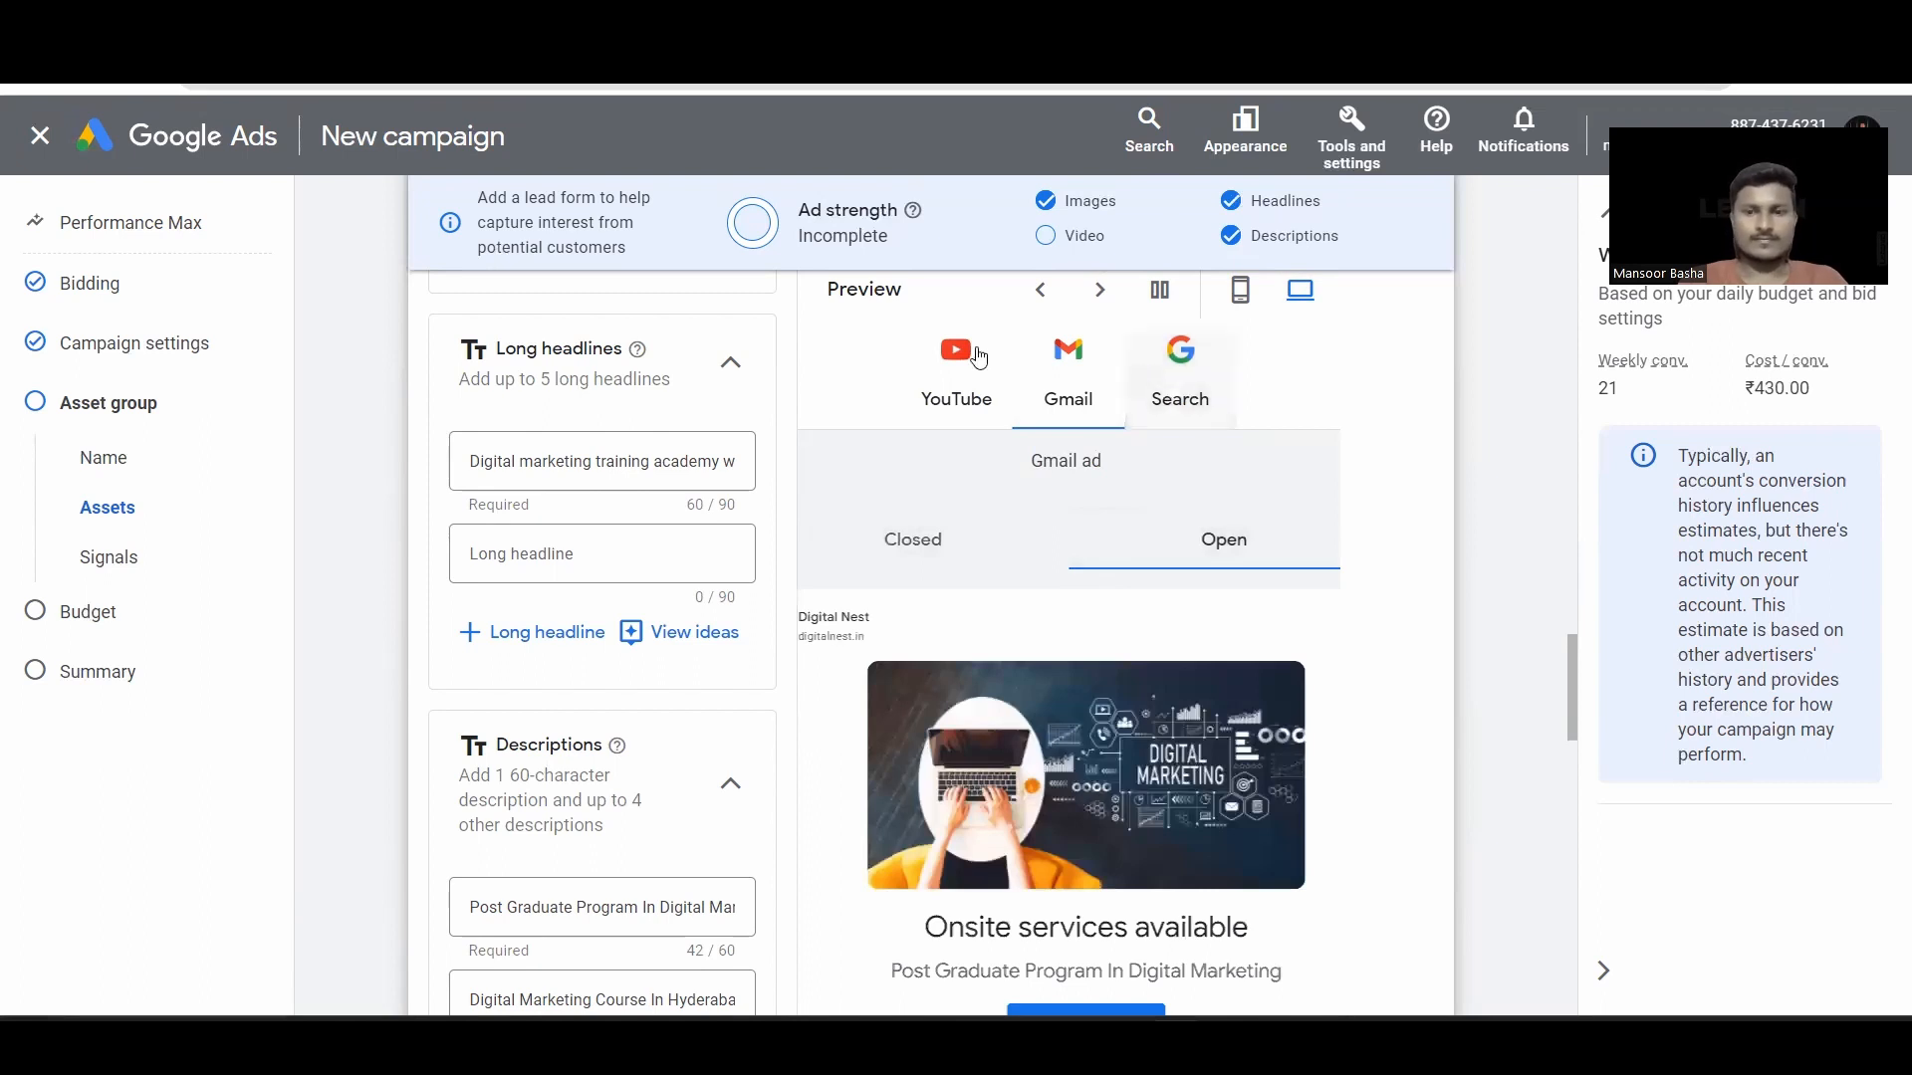
left_click(979, 357)
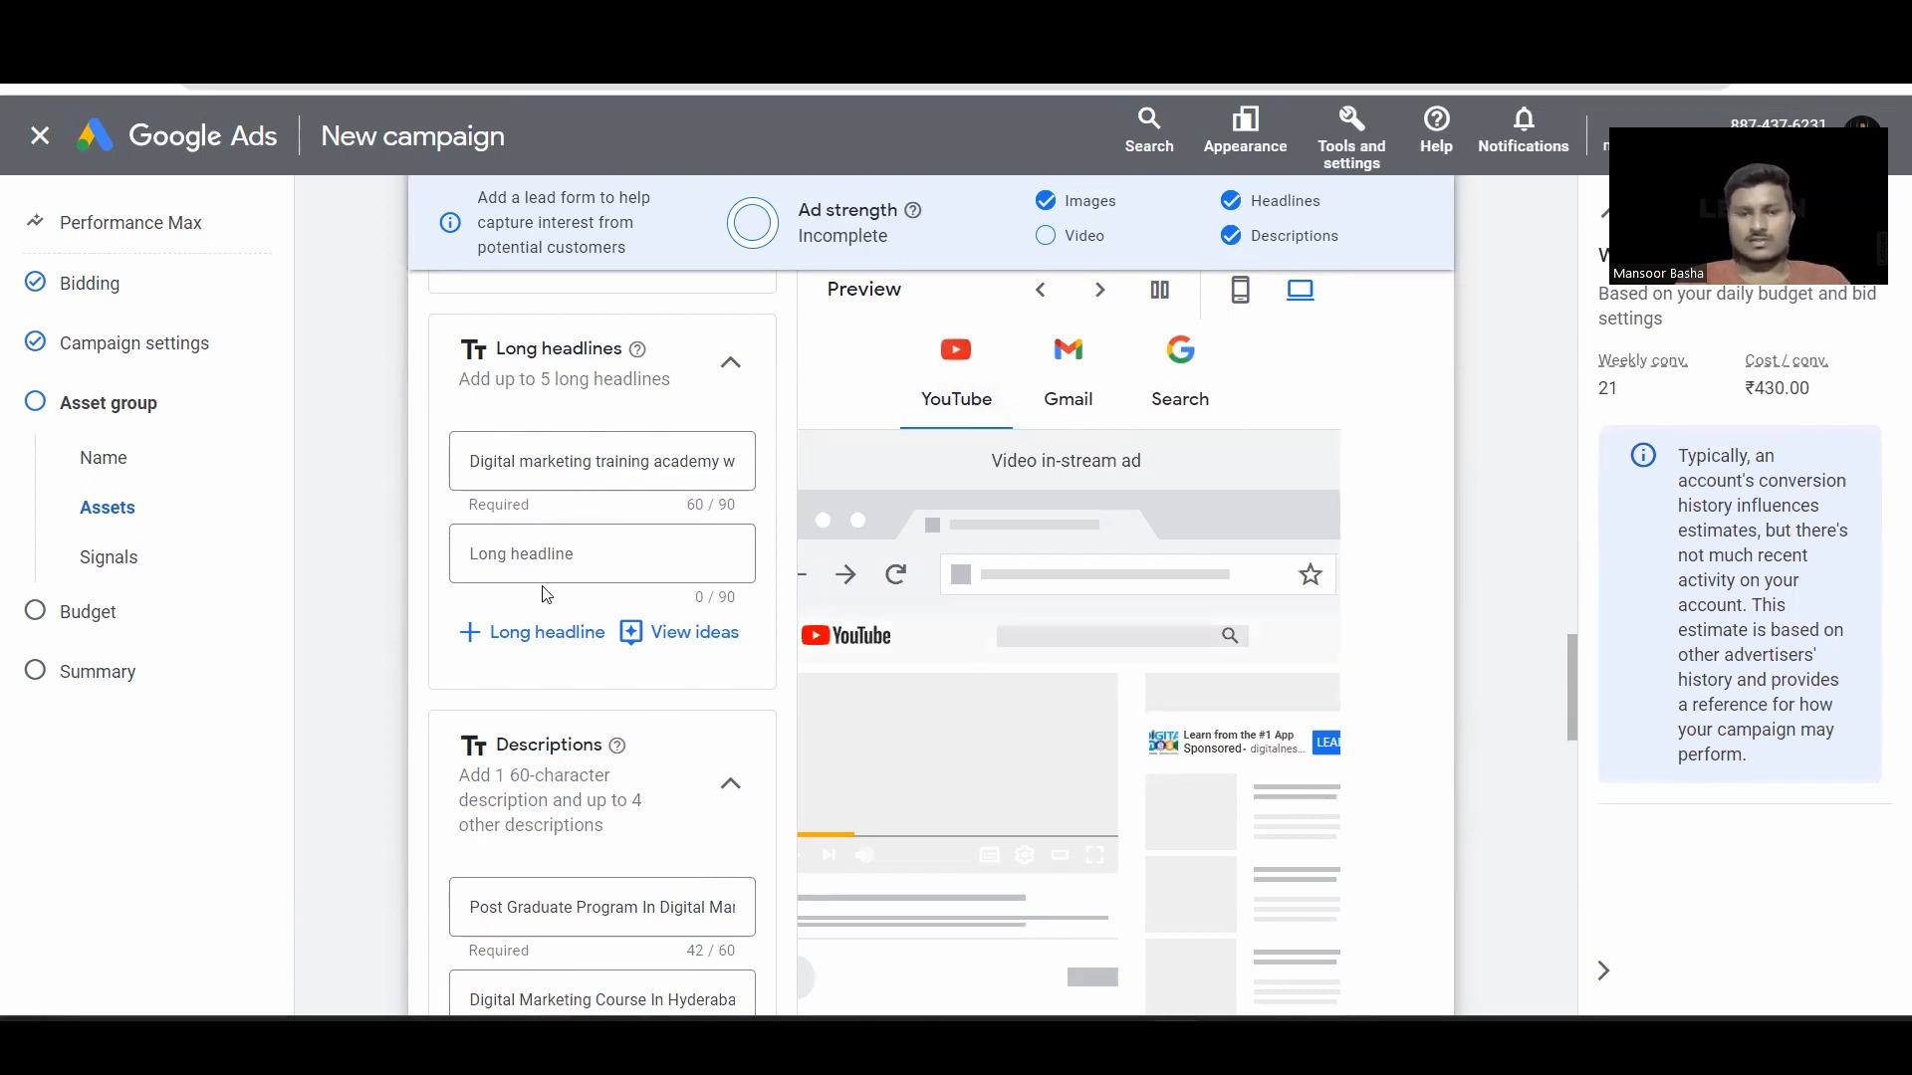
scroll(632, 672, "down", 10)
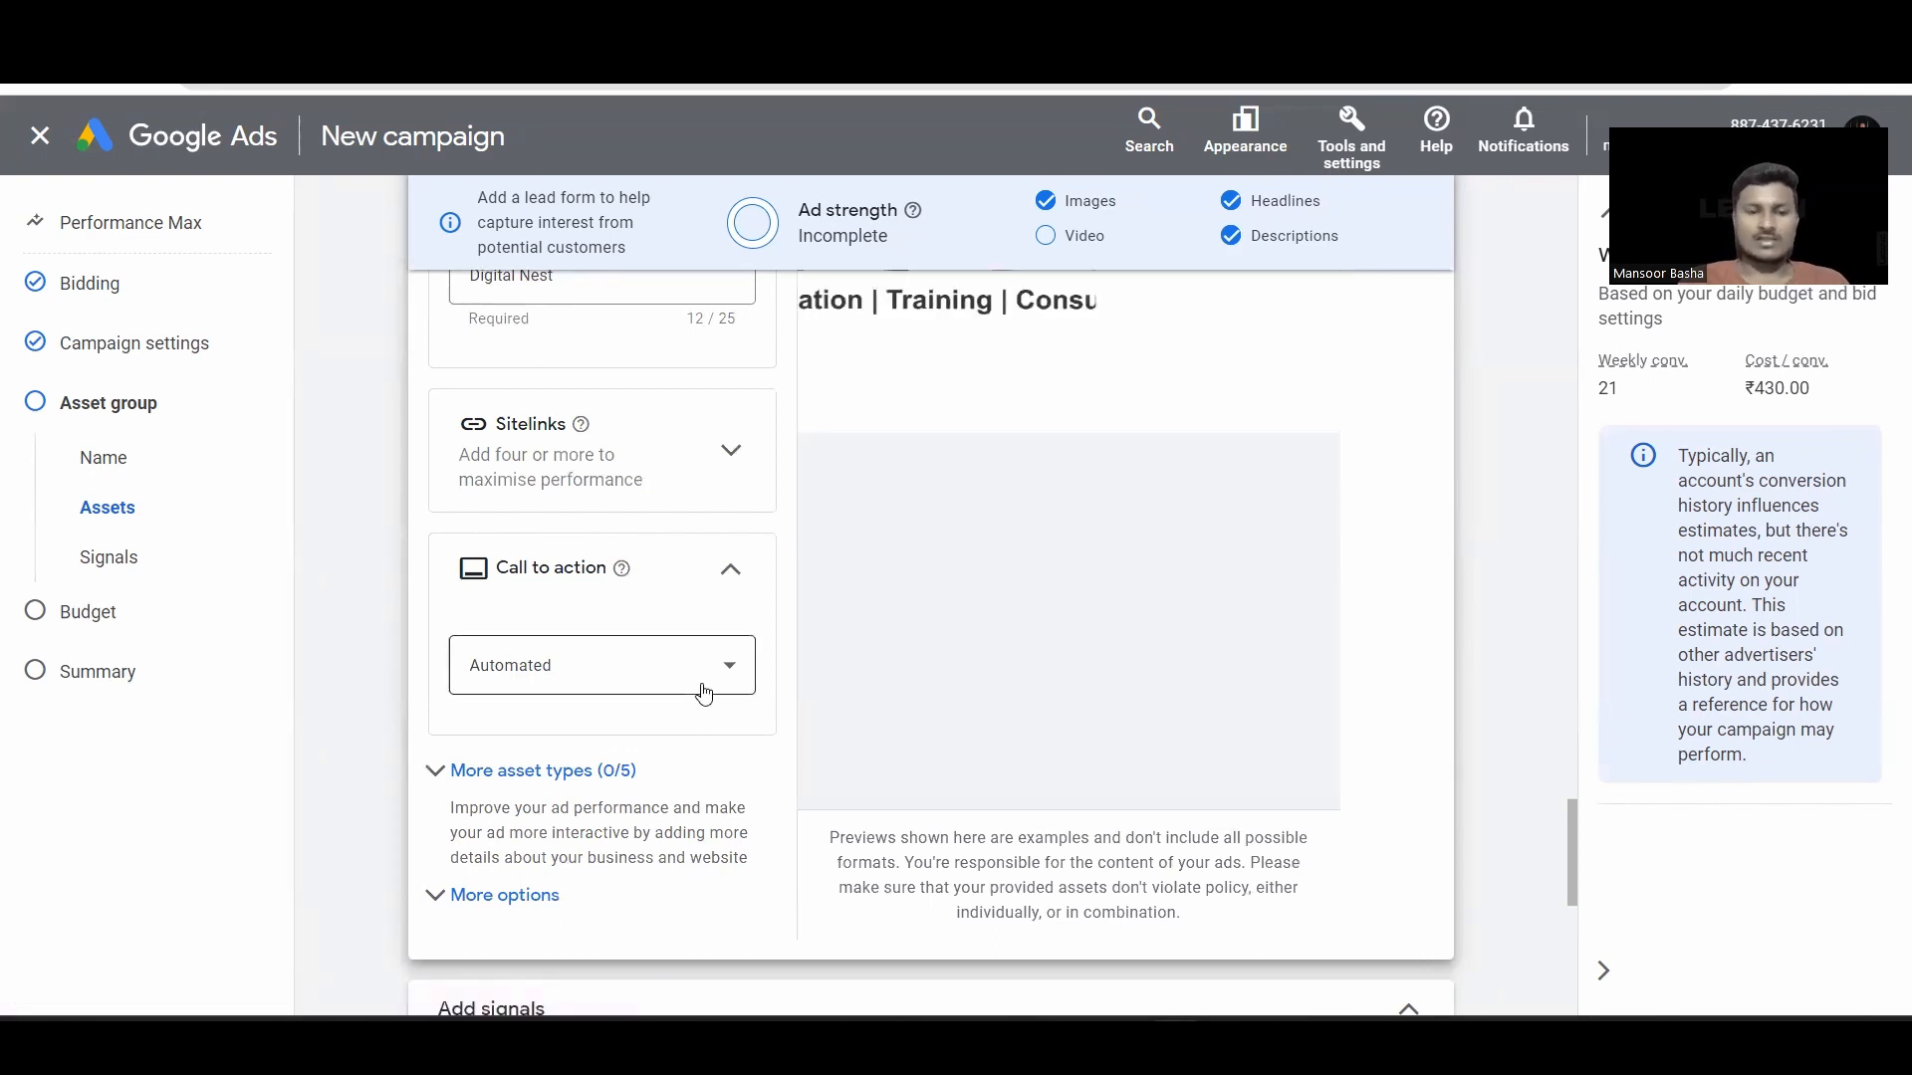
Step: Set the call to action to Contact us
left_click(704, 694)
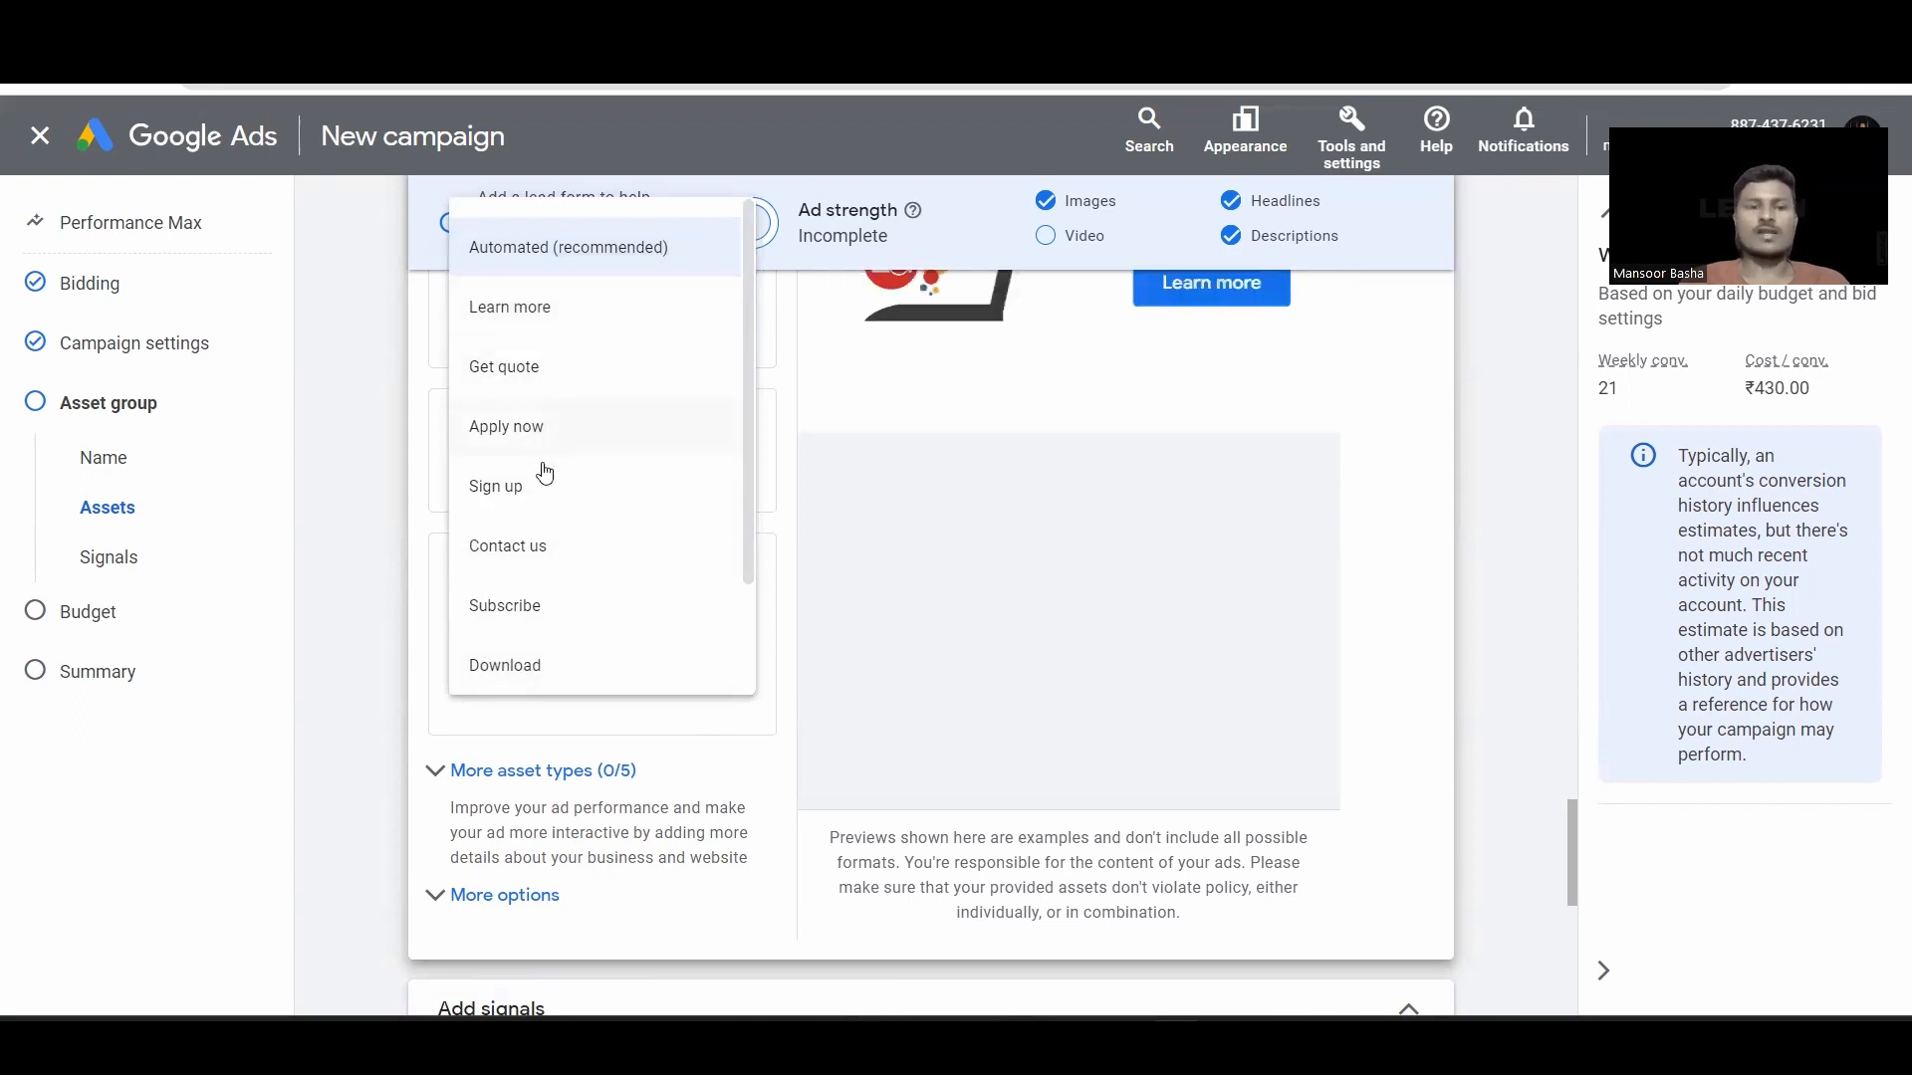
left_click(543, 548)
scroll(630, 736, "down", 4)
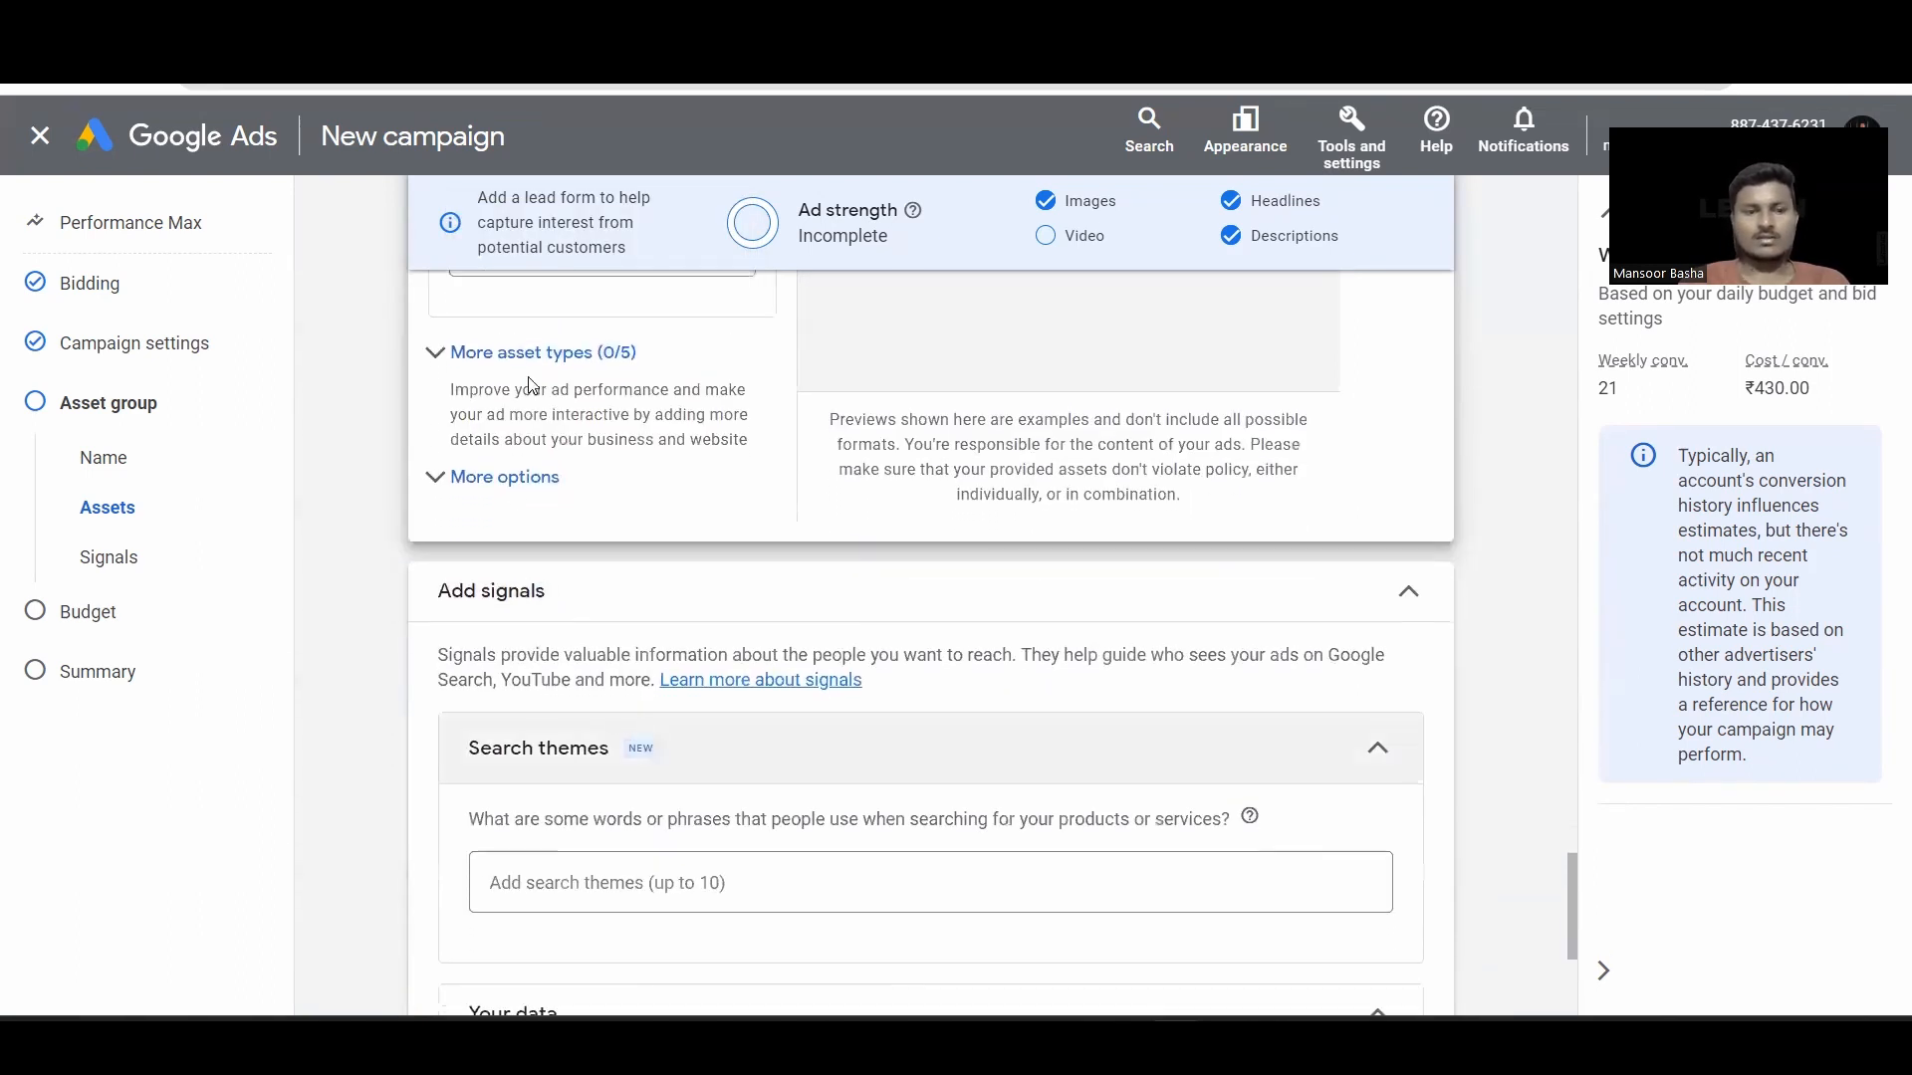
Step: Expand More options, leave the separate mobile final URL off, and collapse them
left_click(515, 493)
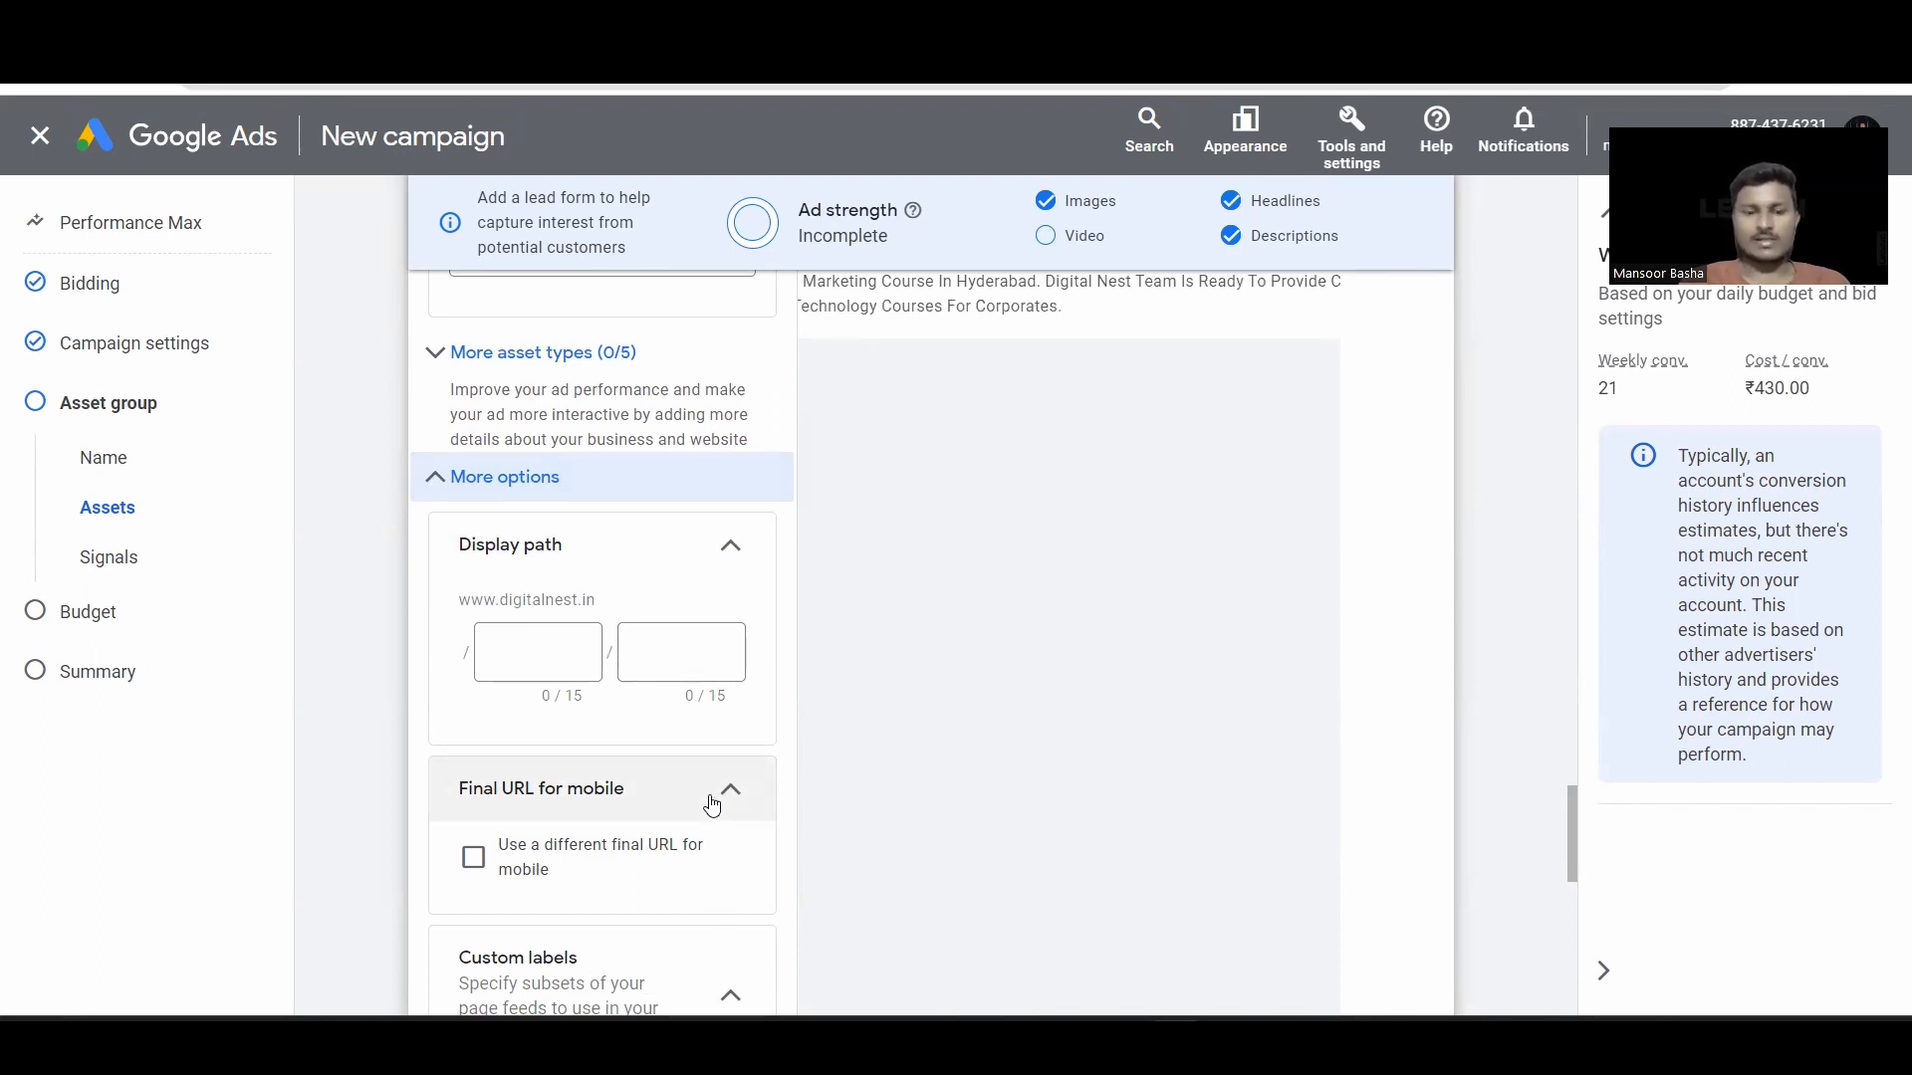
left_click(470, 854)
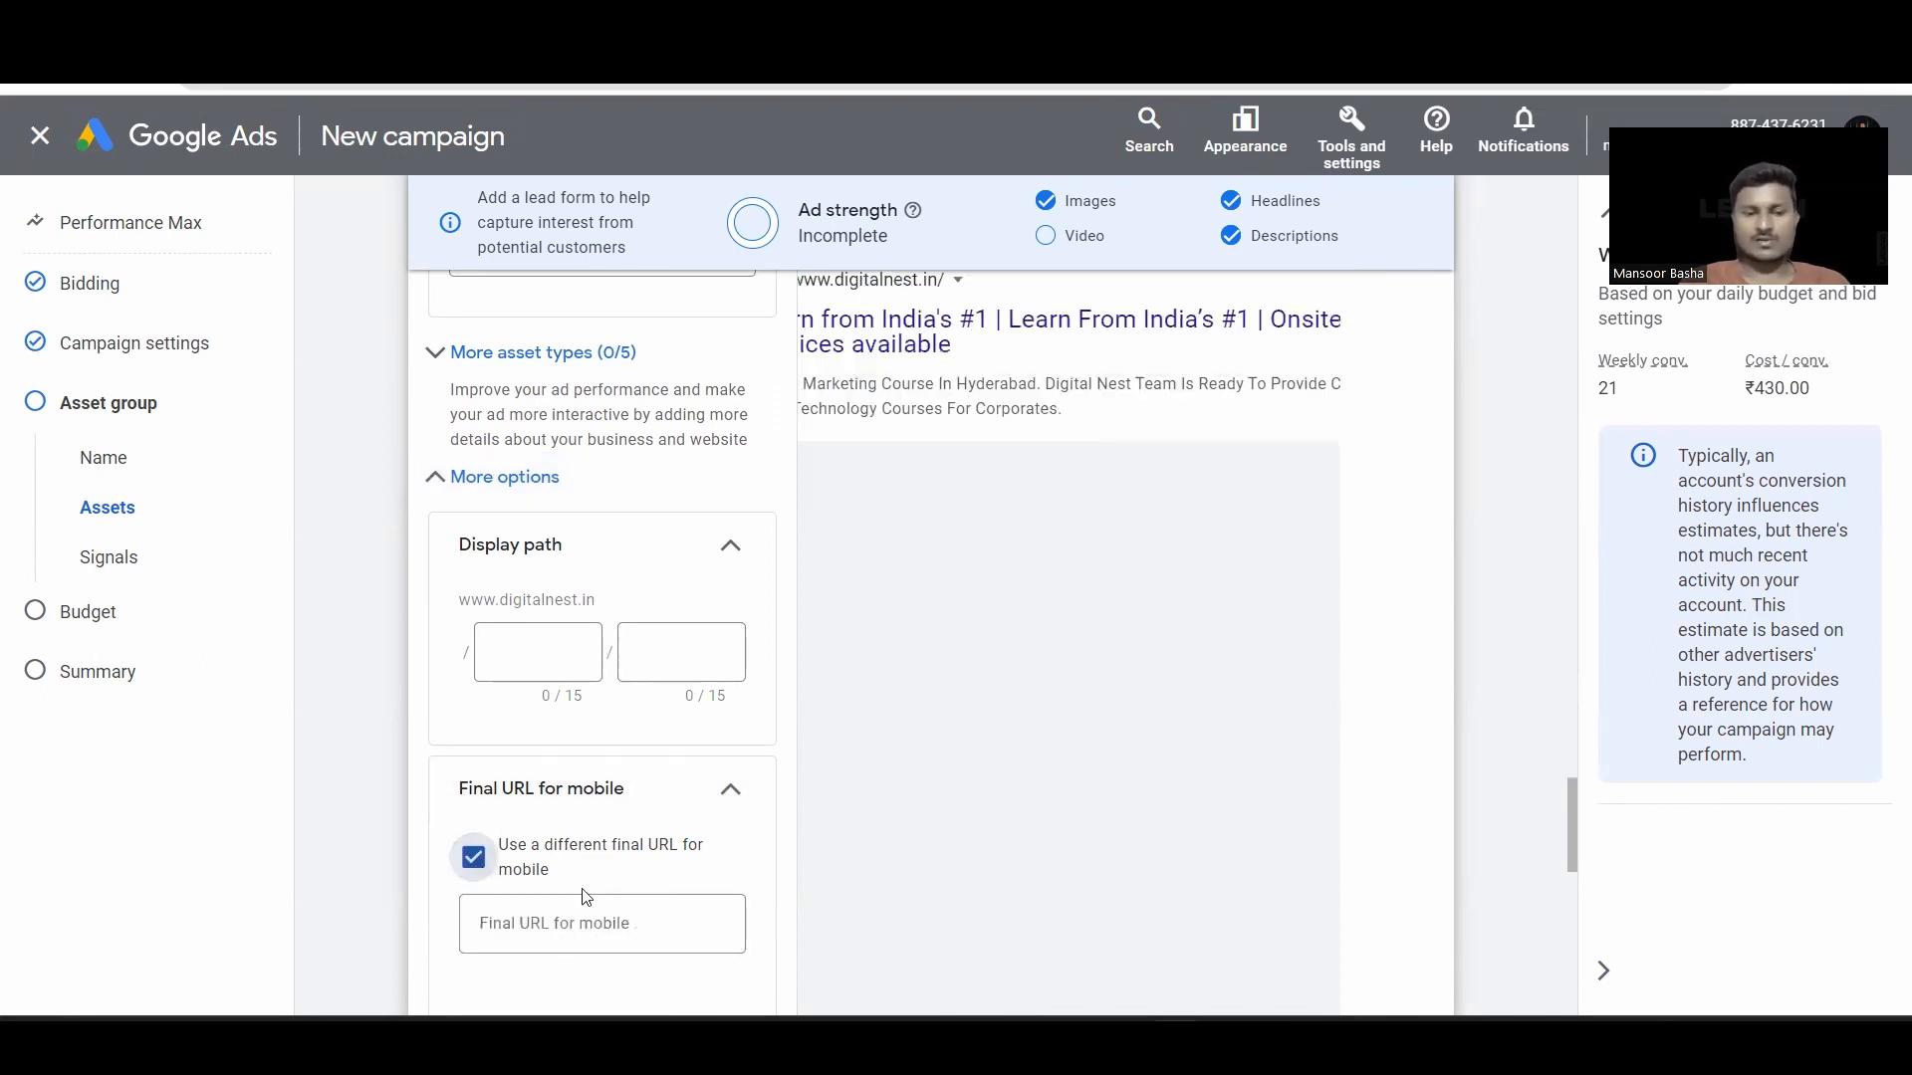
left_click(473, 856)
left_click(459, 478)
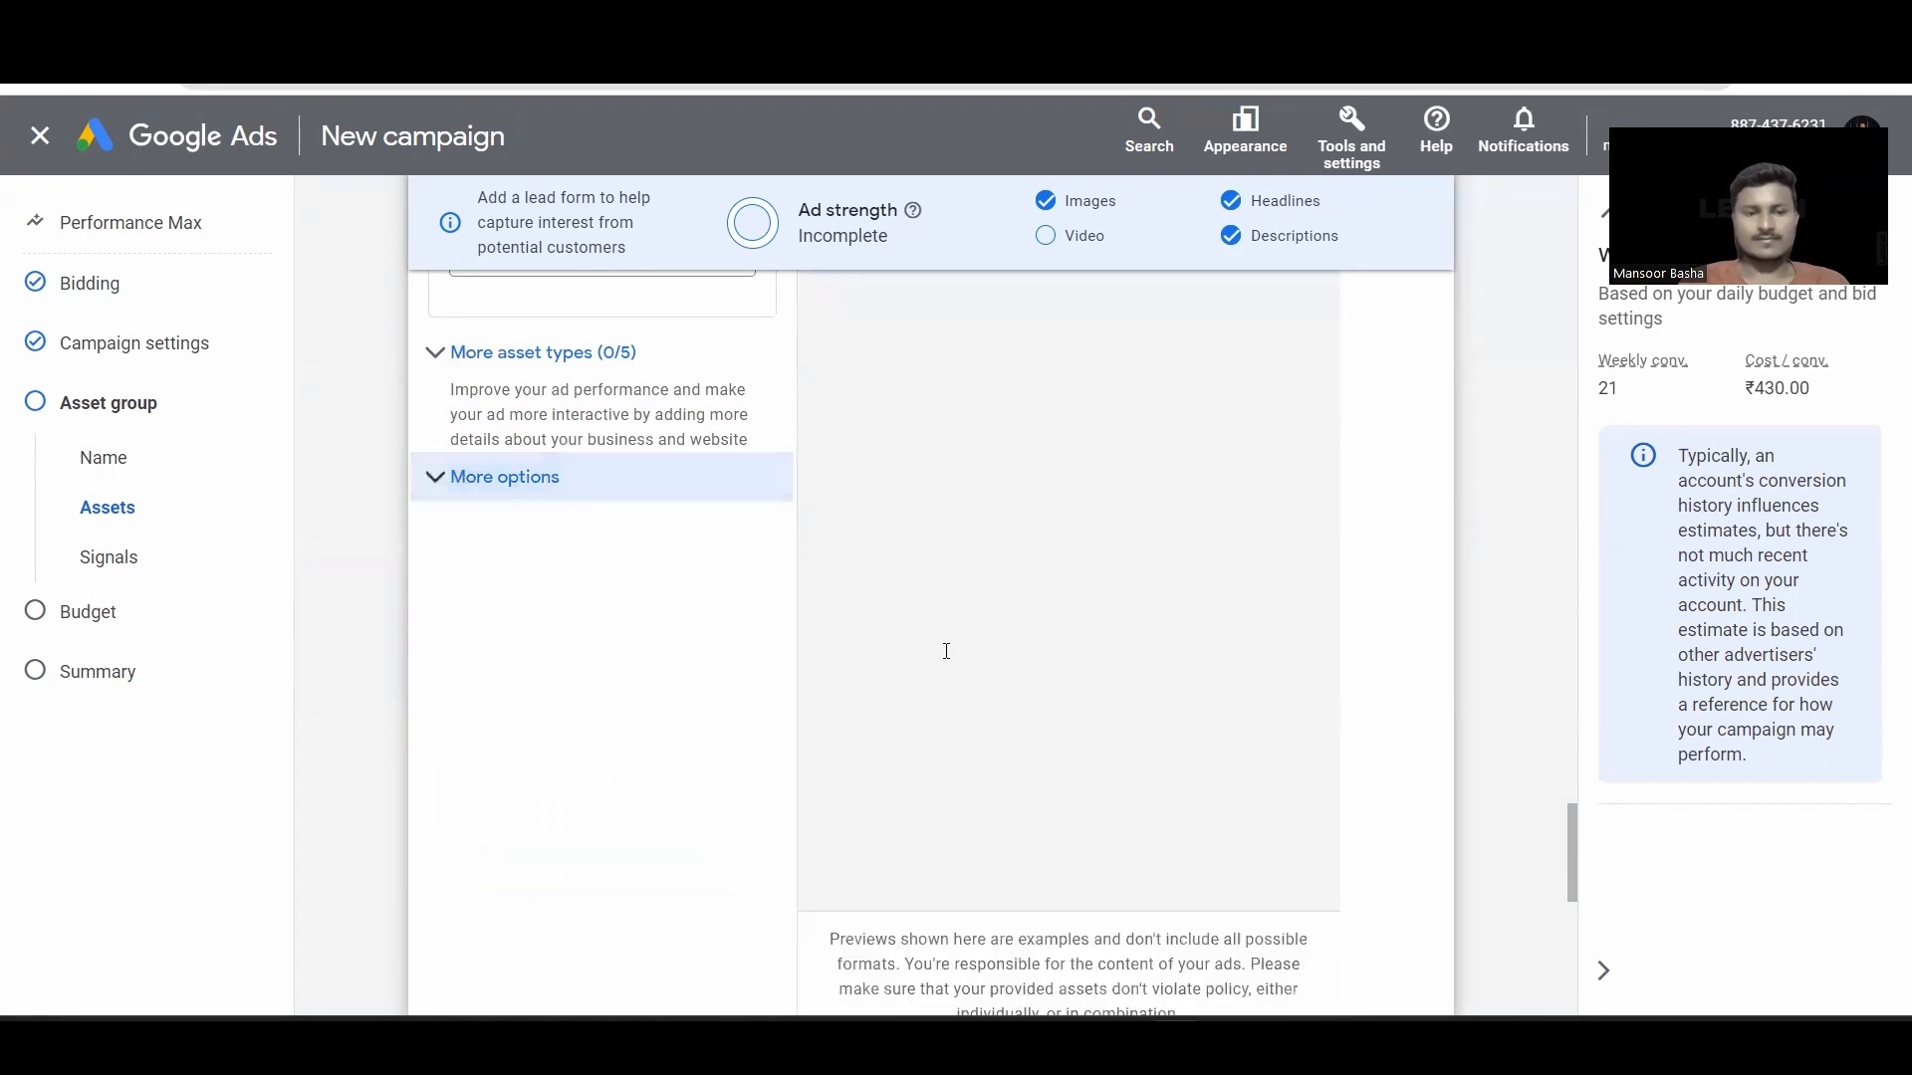
scroll(807, 652, "down", 2)
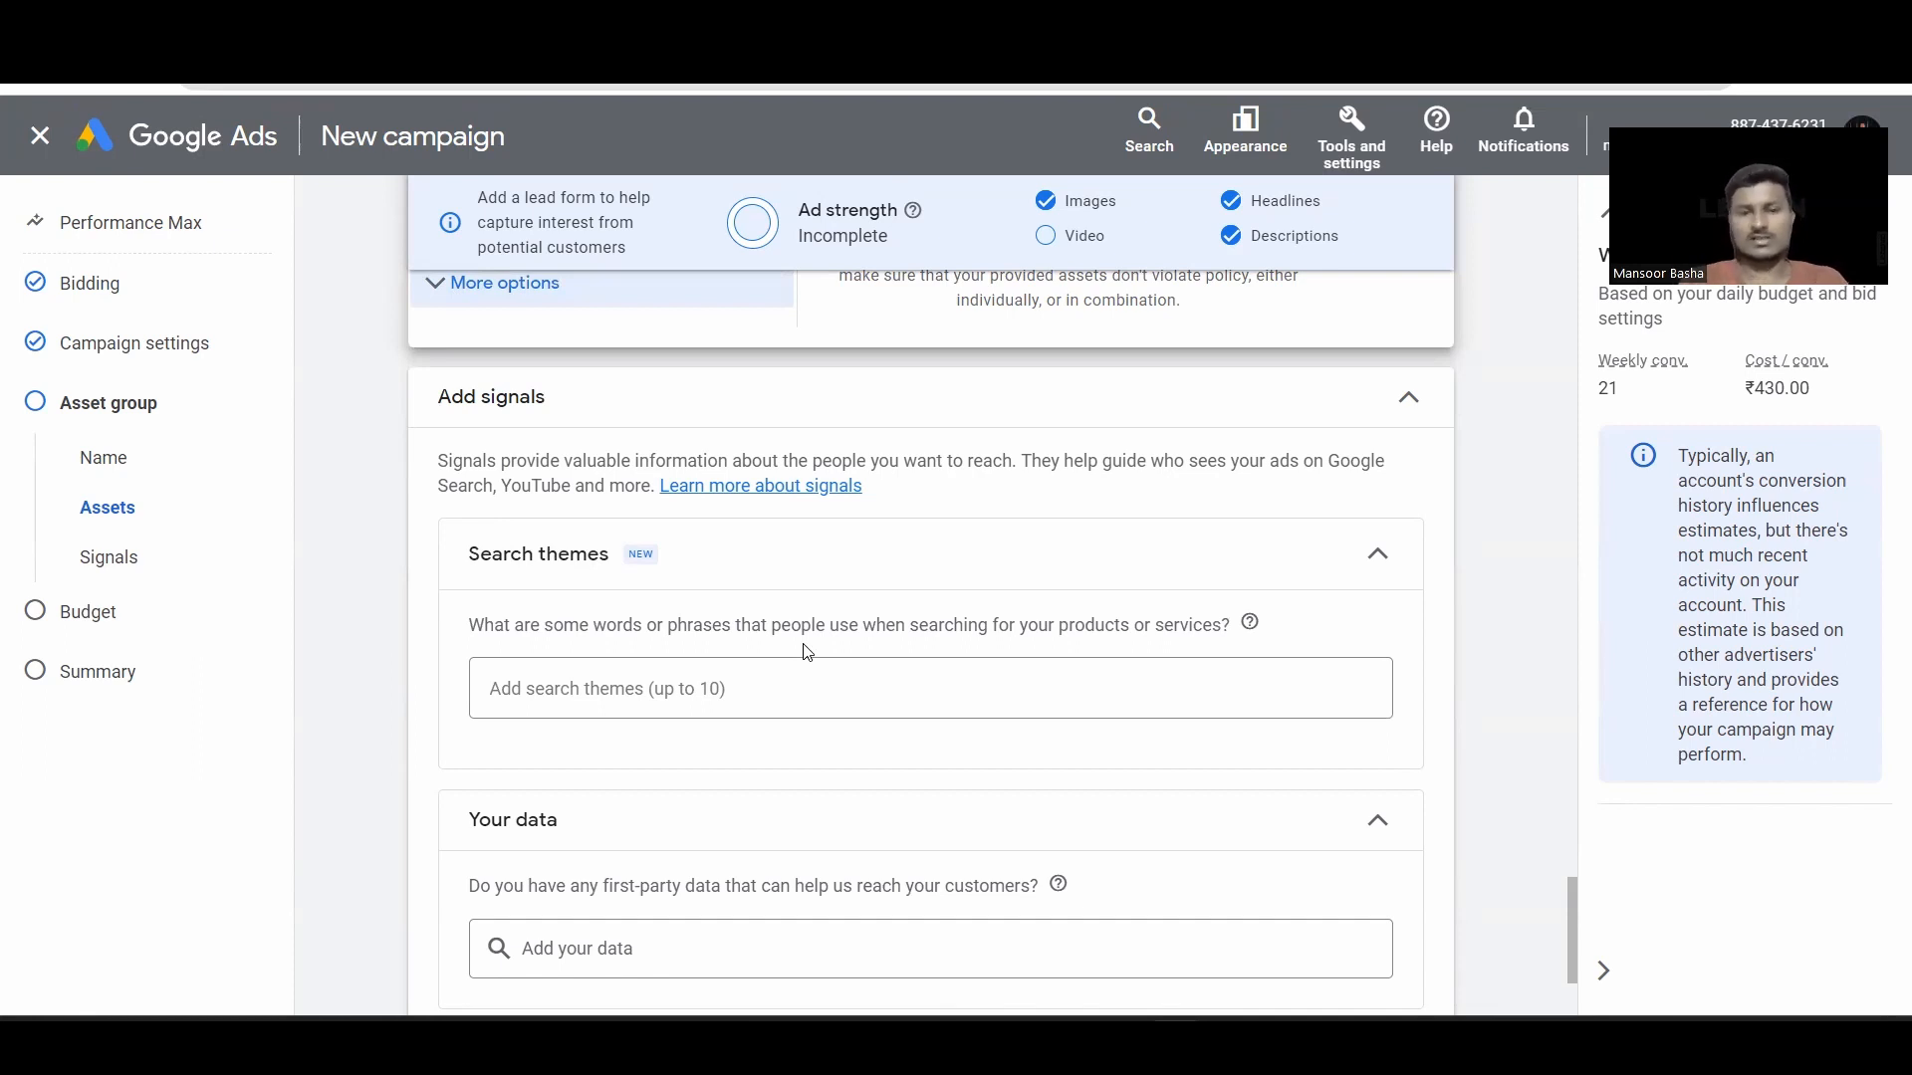
Step: Enter 'Digital marketing' as a search theme in the asset group's signals
scroll(811, 607, "down", 1)
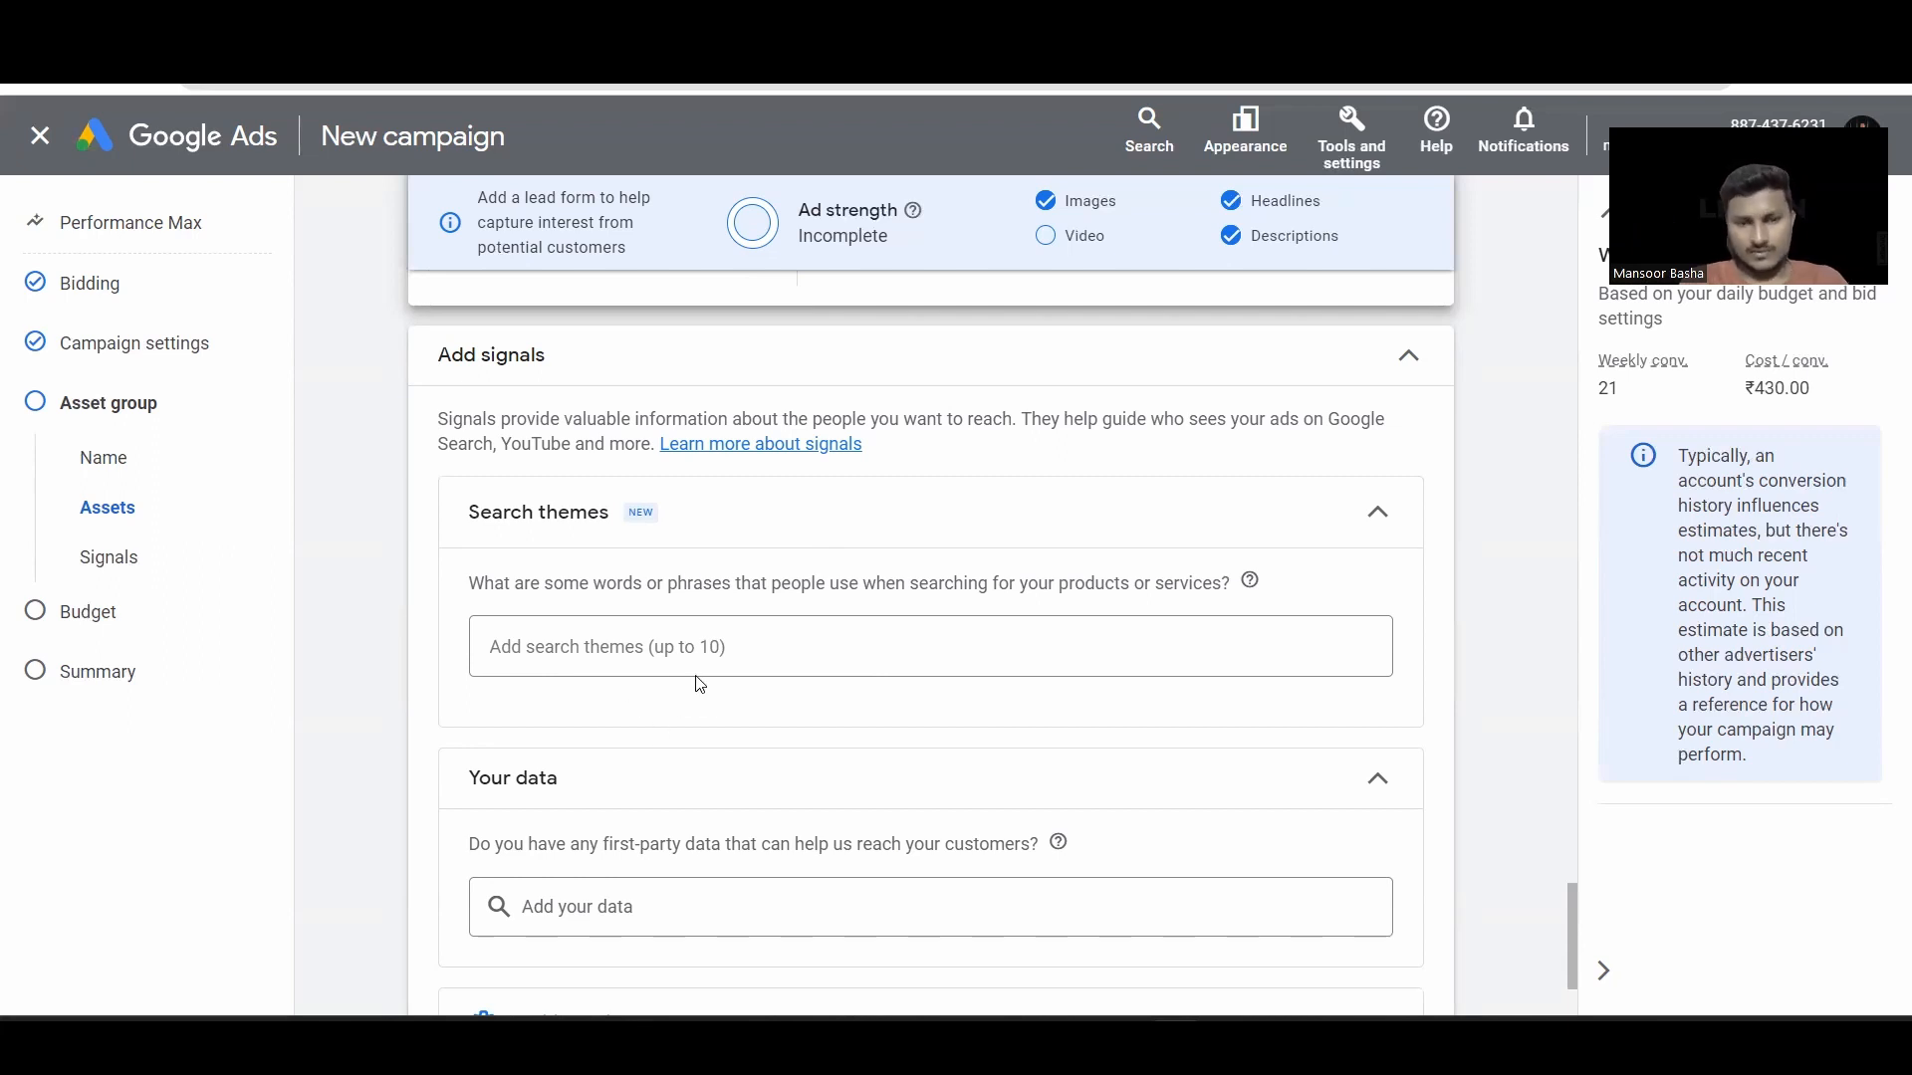
left_click(656, 663)
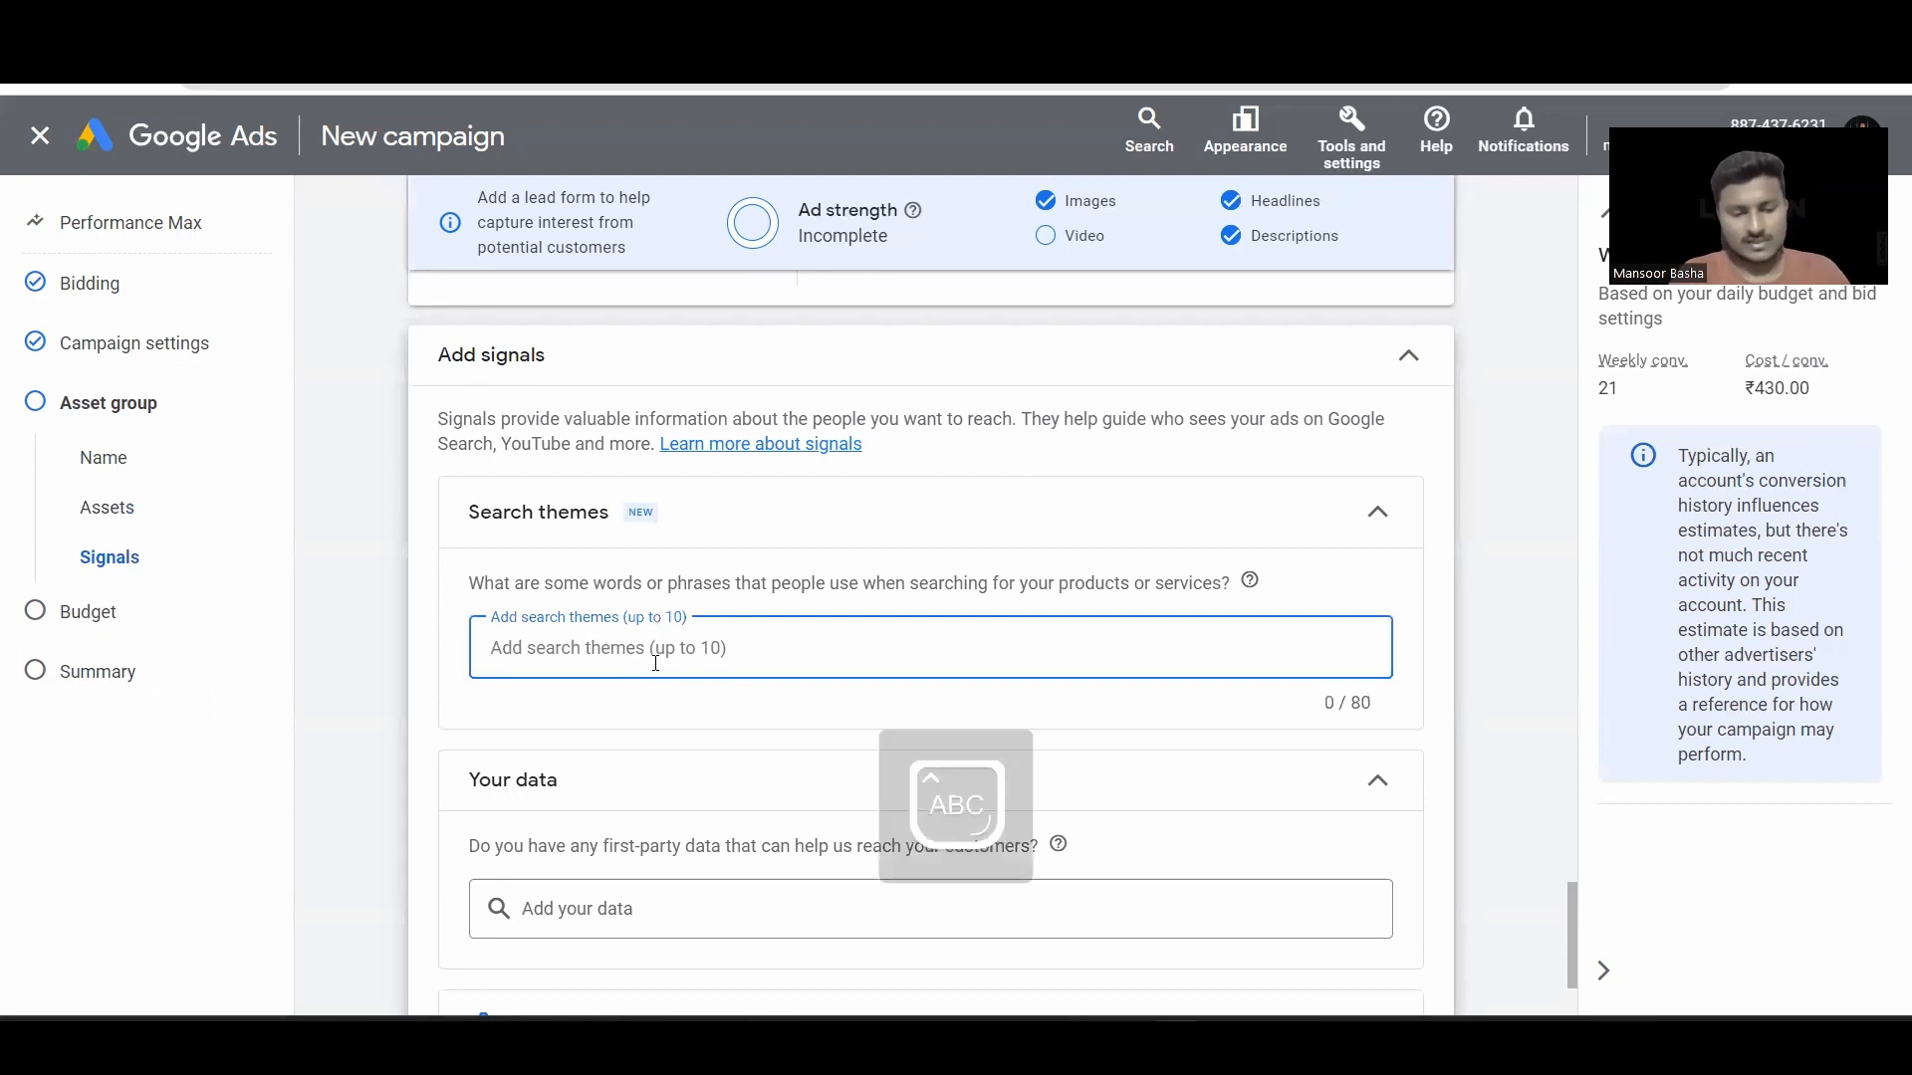
type("Digital marker")
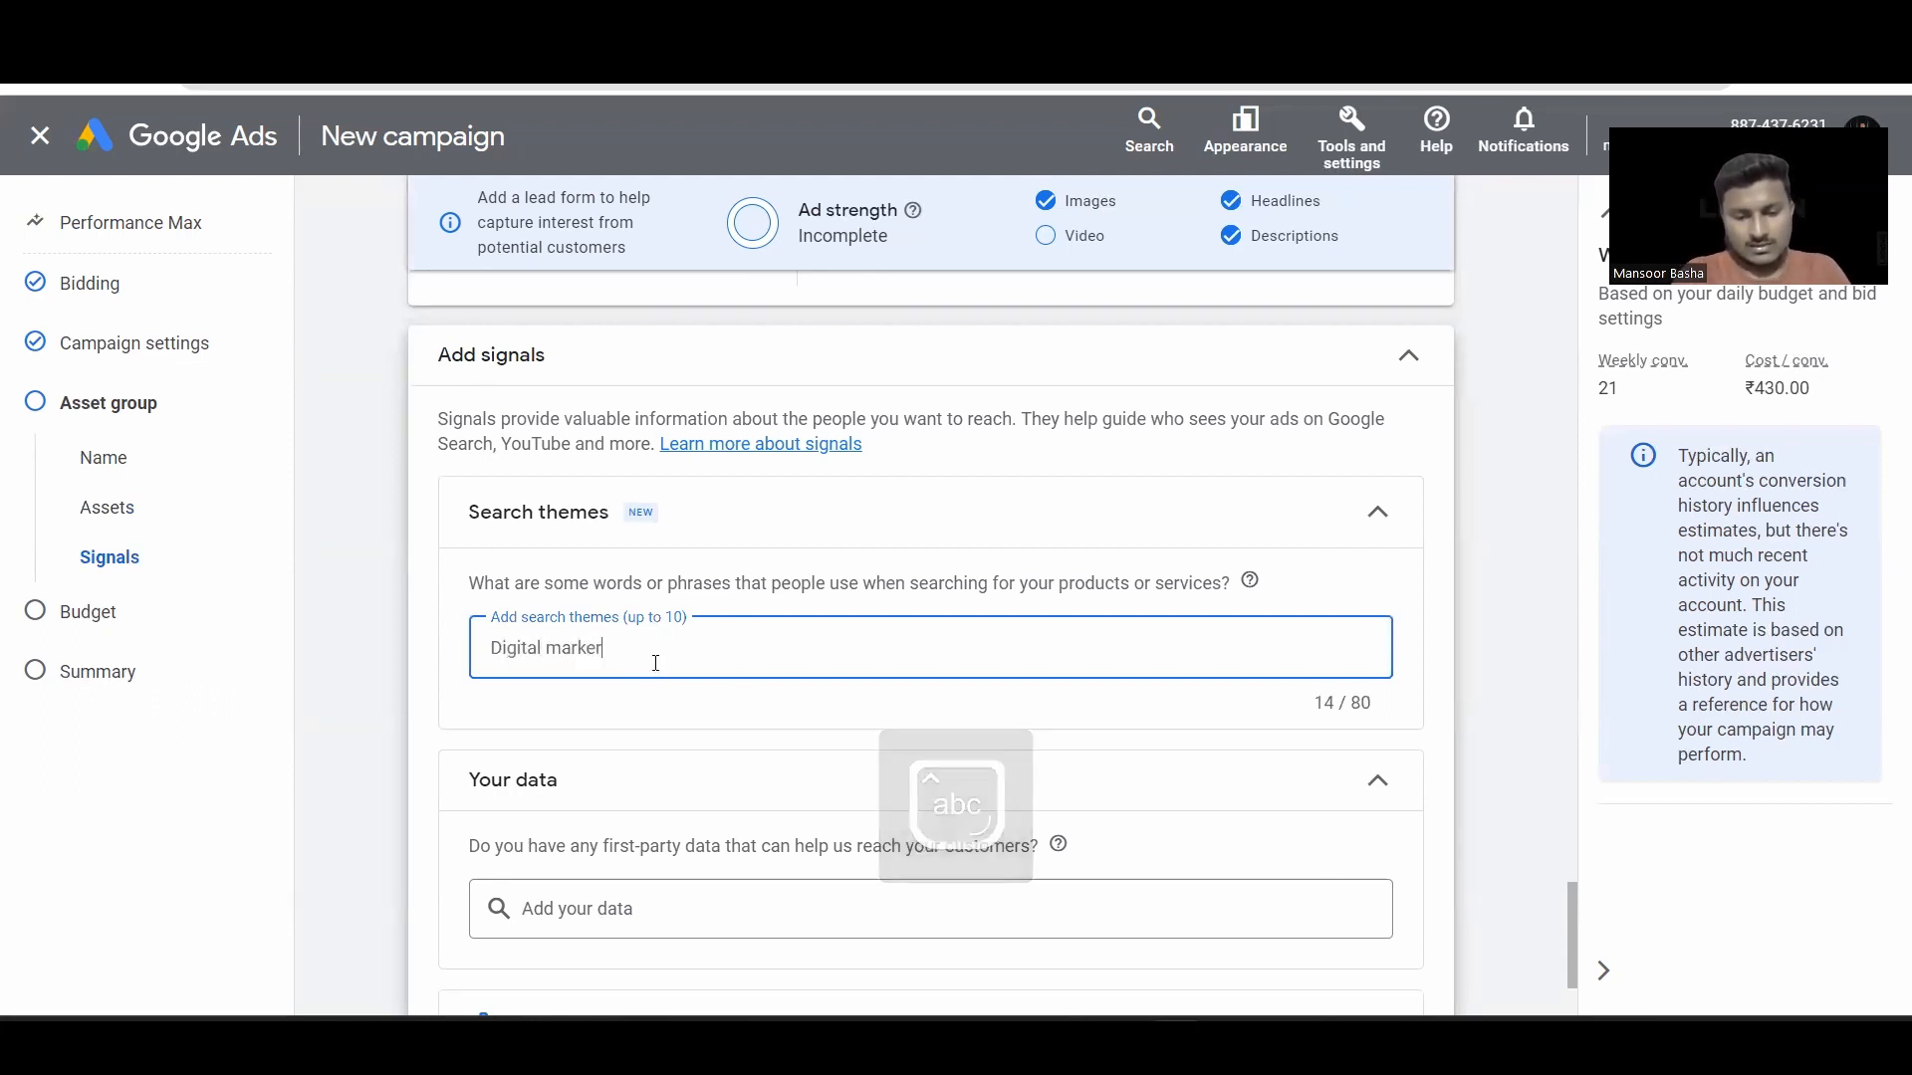
key("BackSpace")
type("ting")
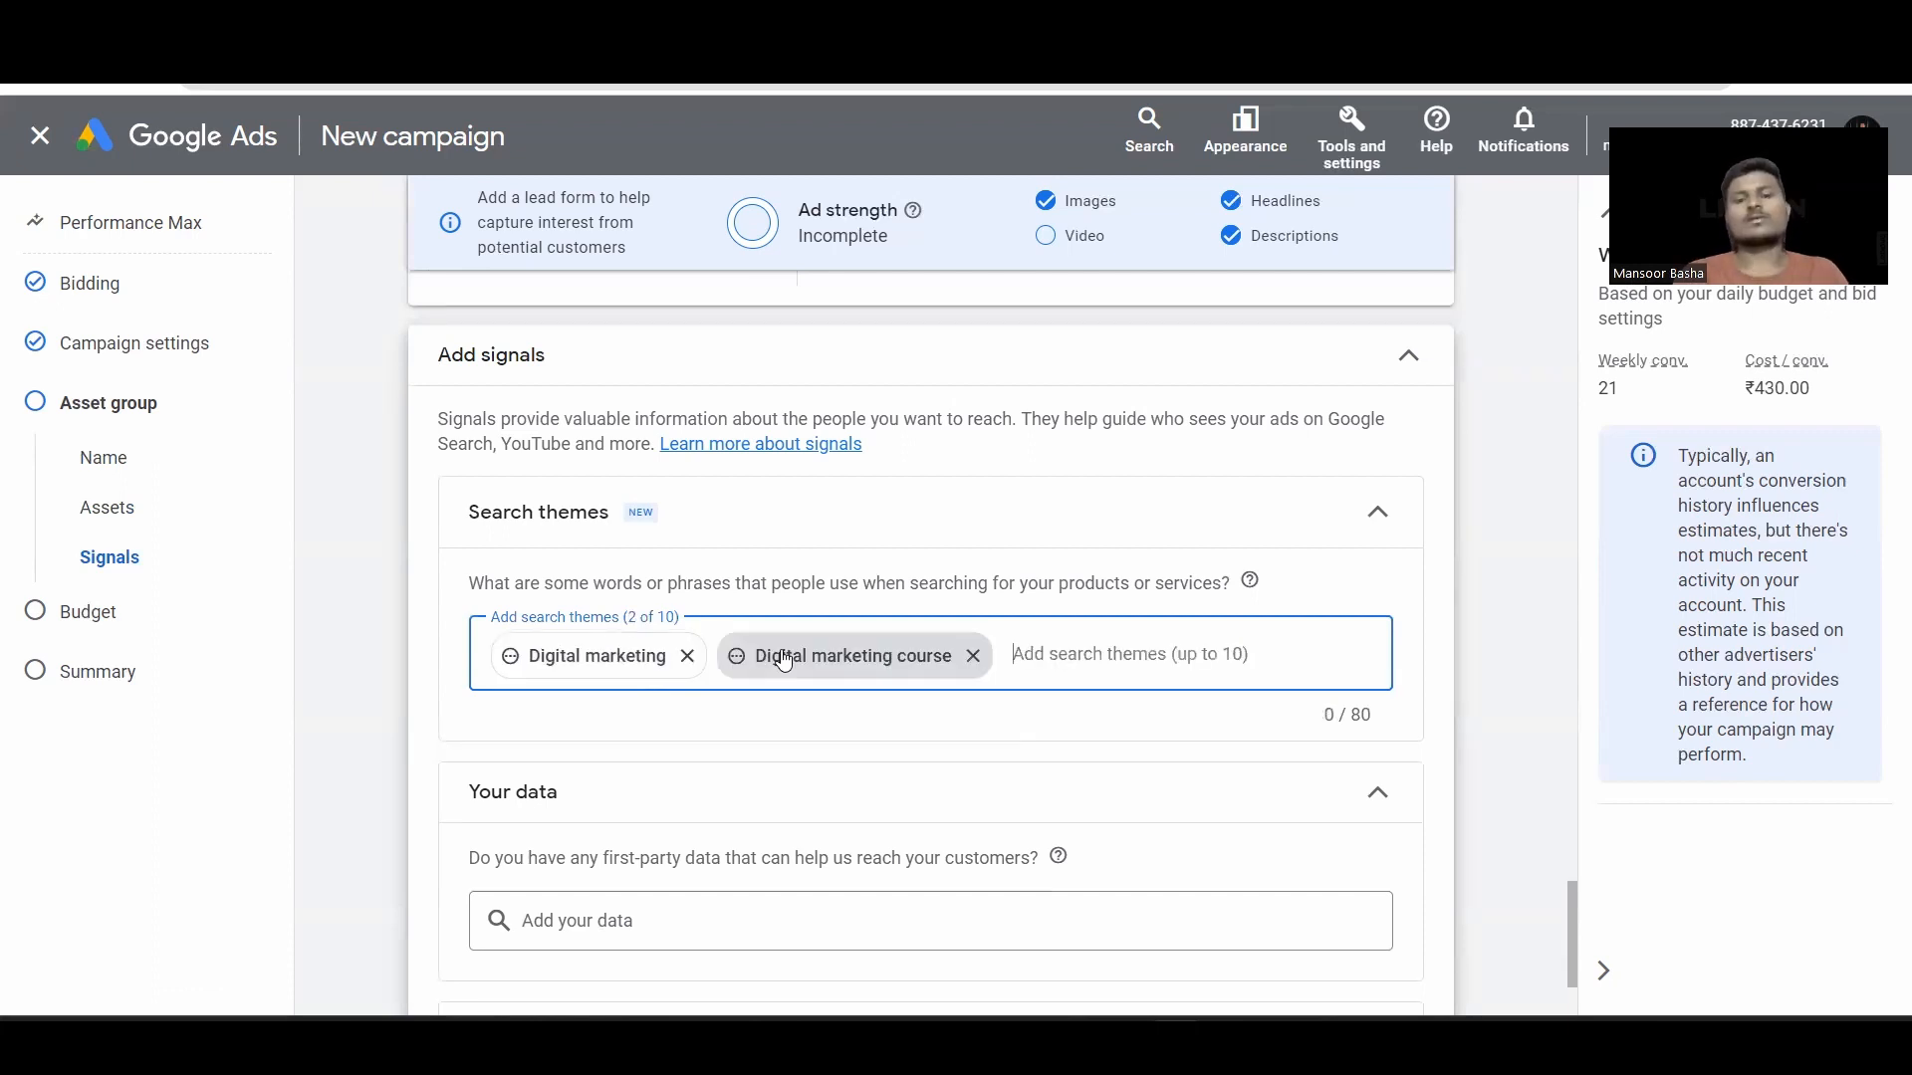
mouse_move(784, 660)
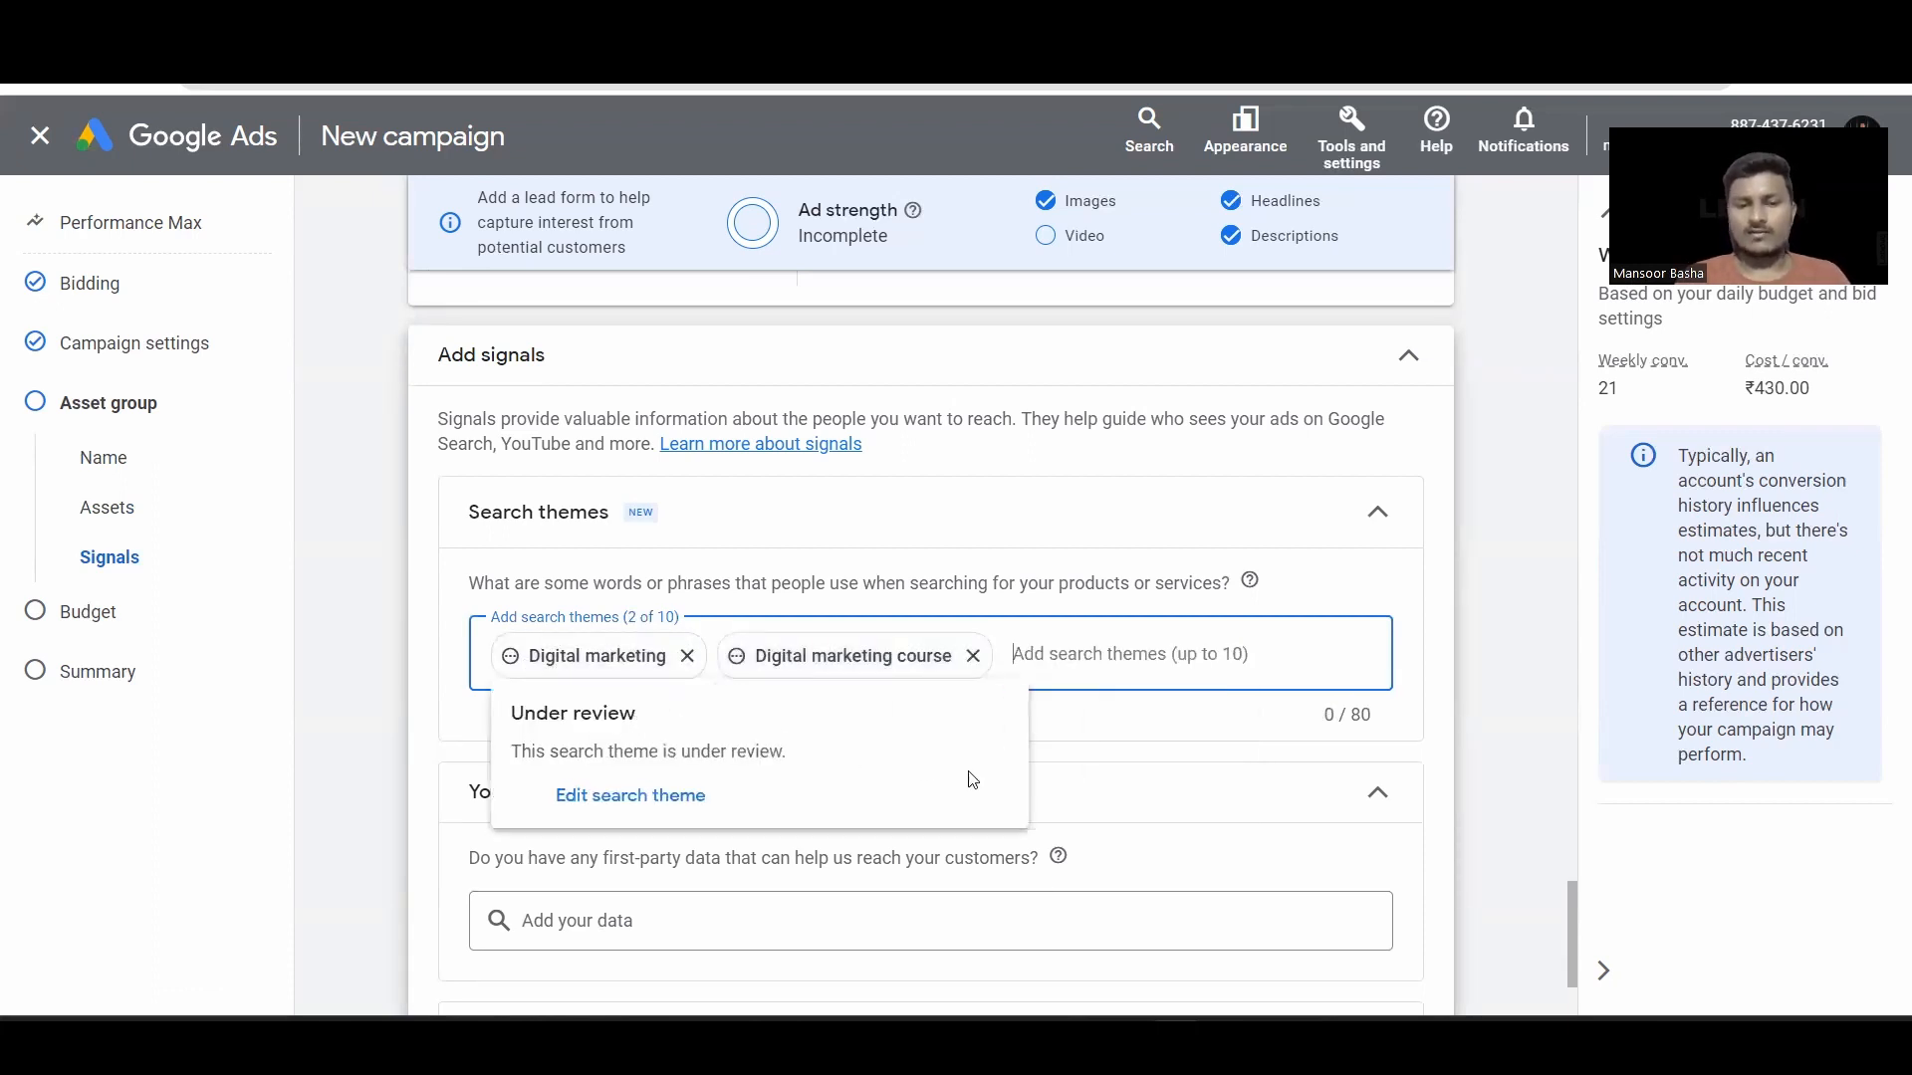
scroll(975, 782, "down", 2)
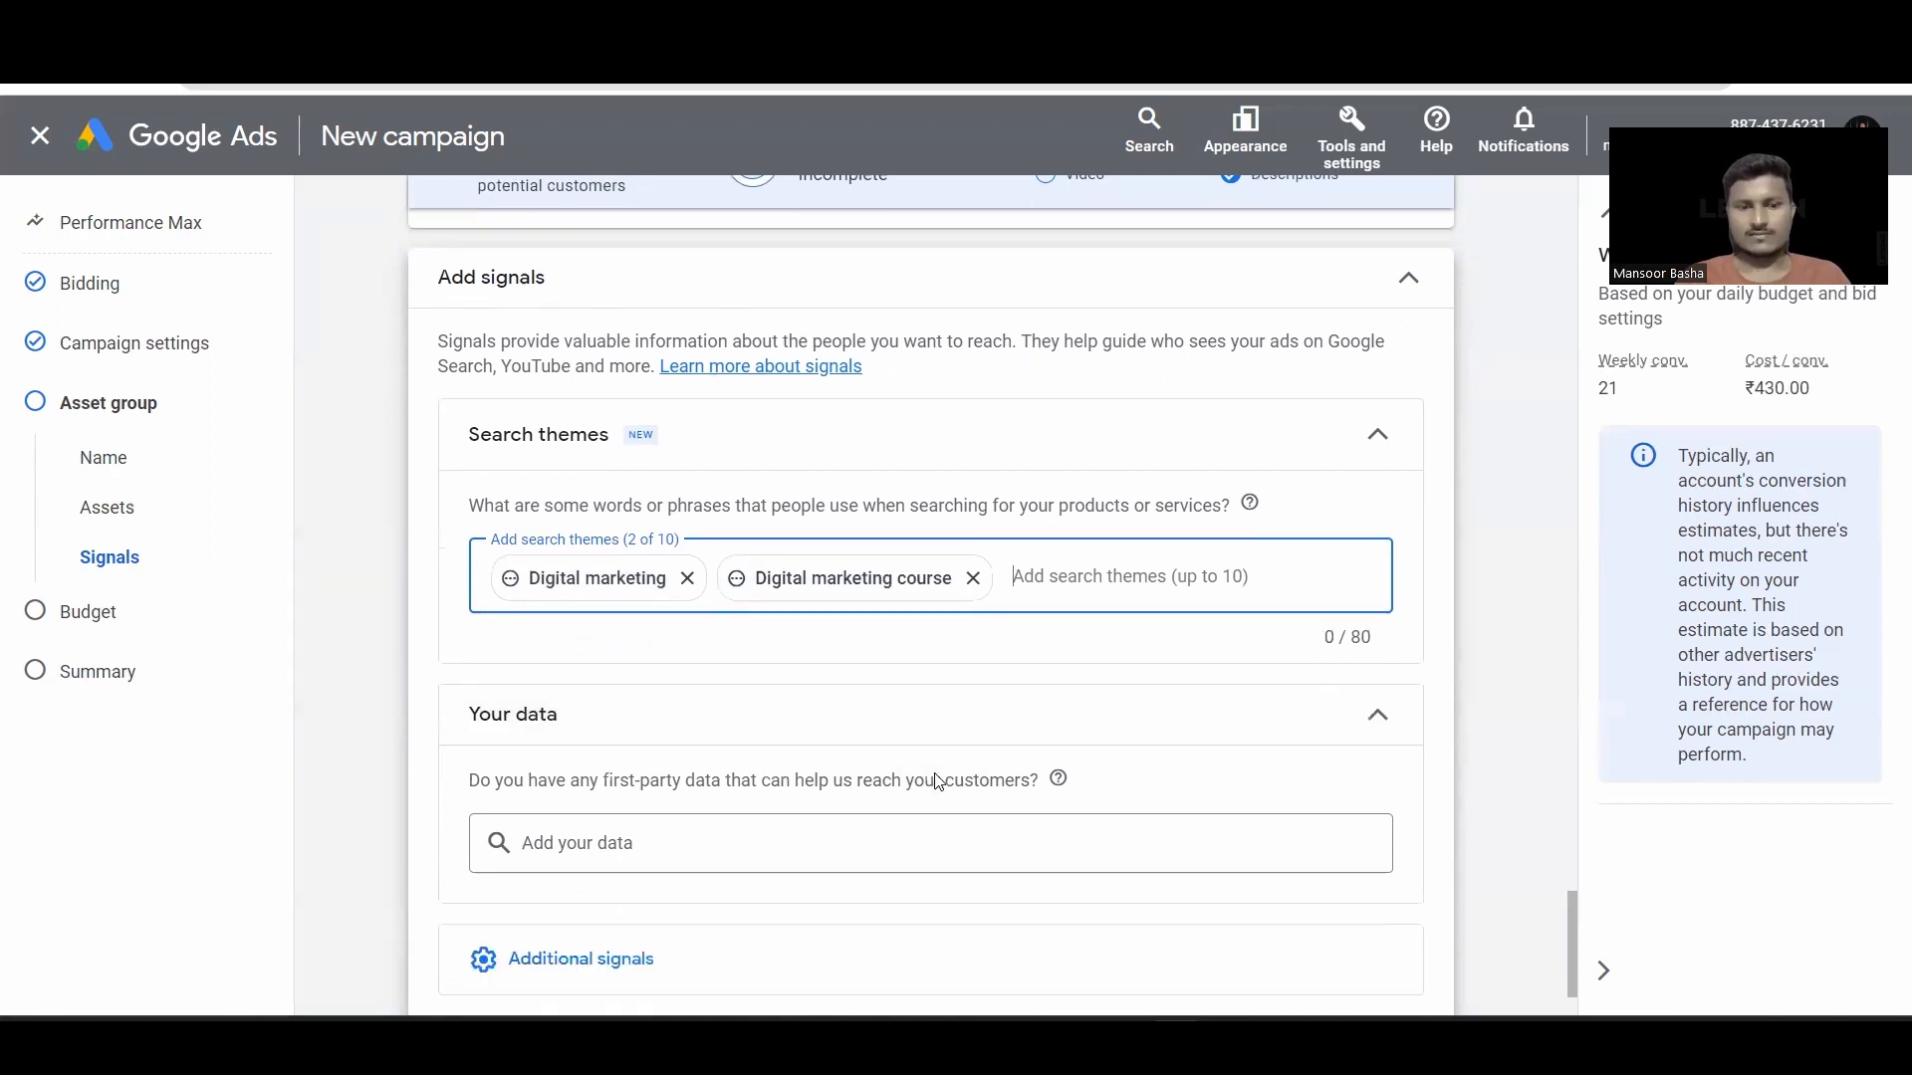
scroll(879, 661, "down", 1)
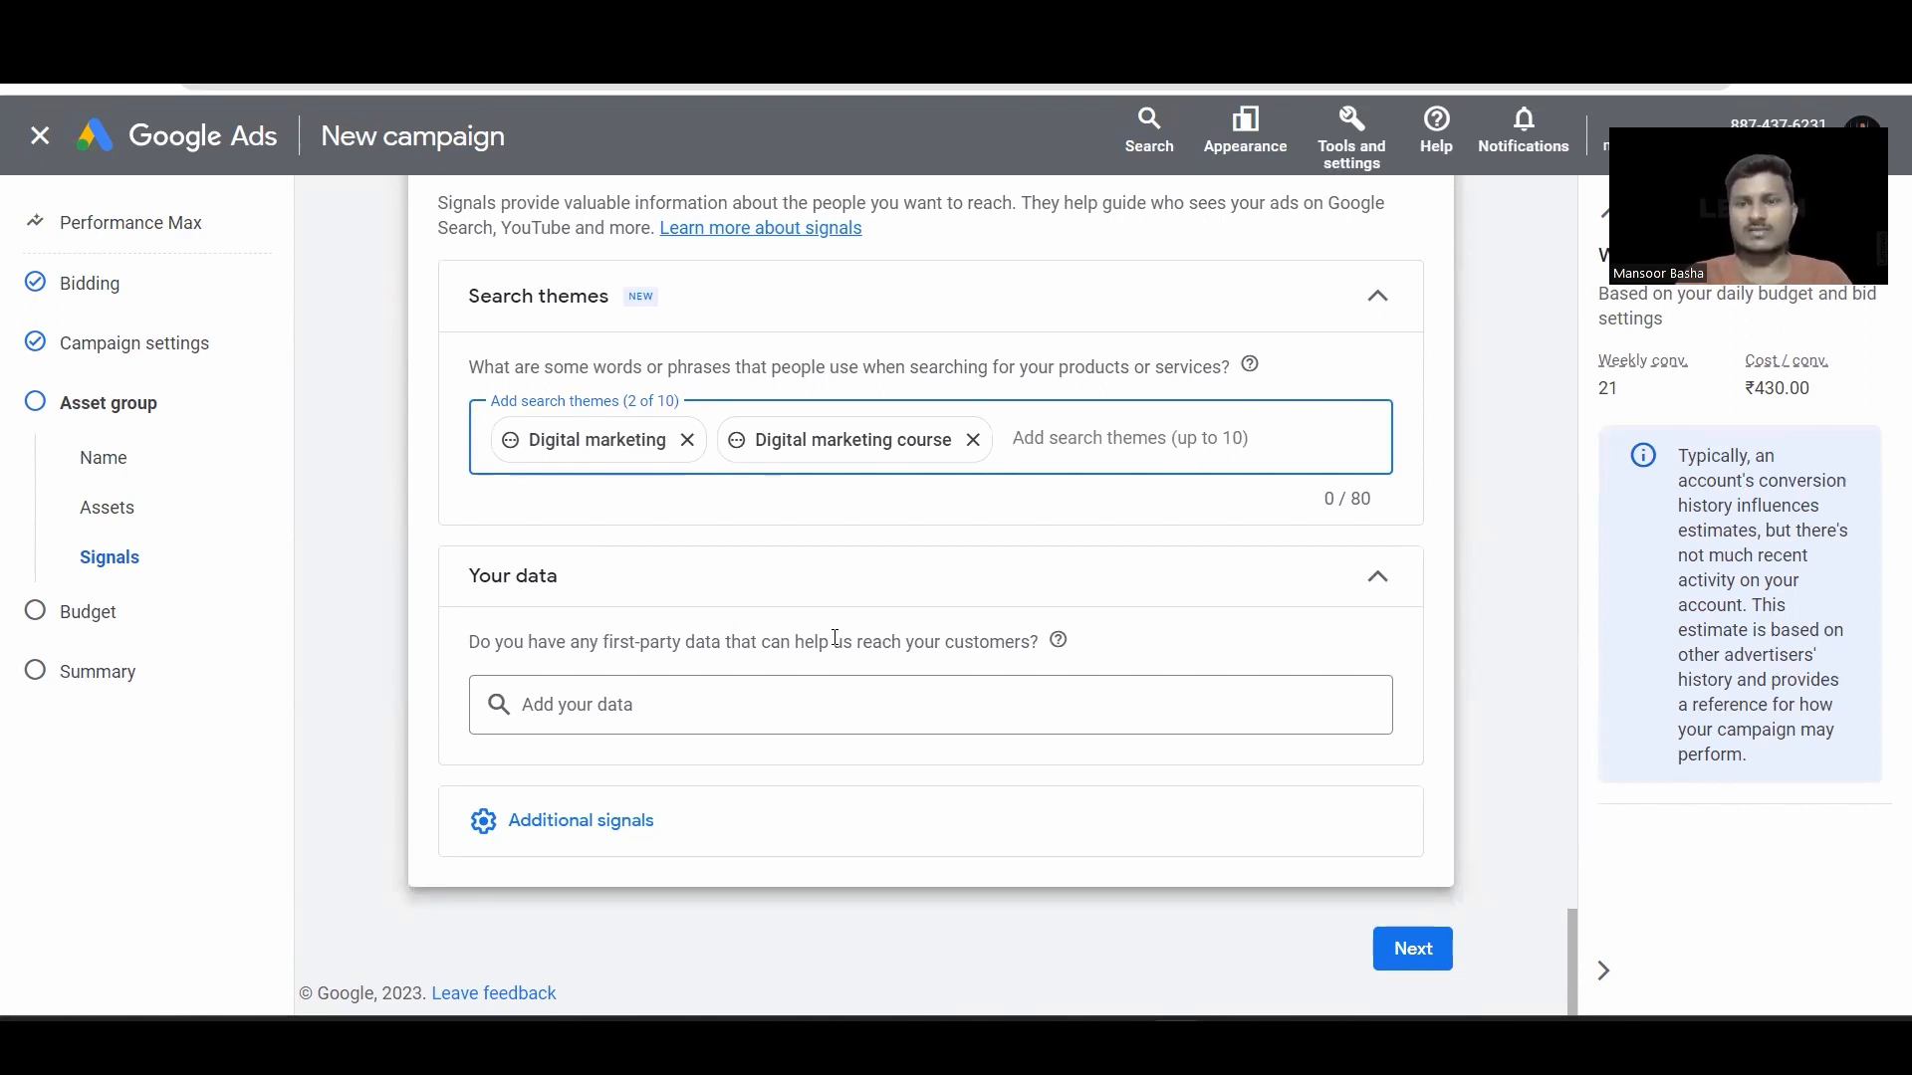
left_click(575, 703)
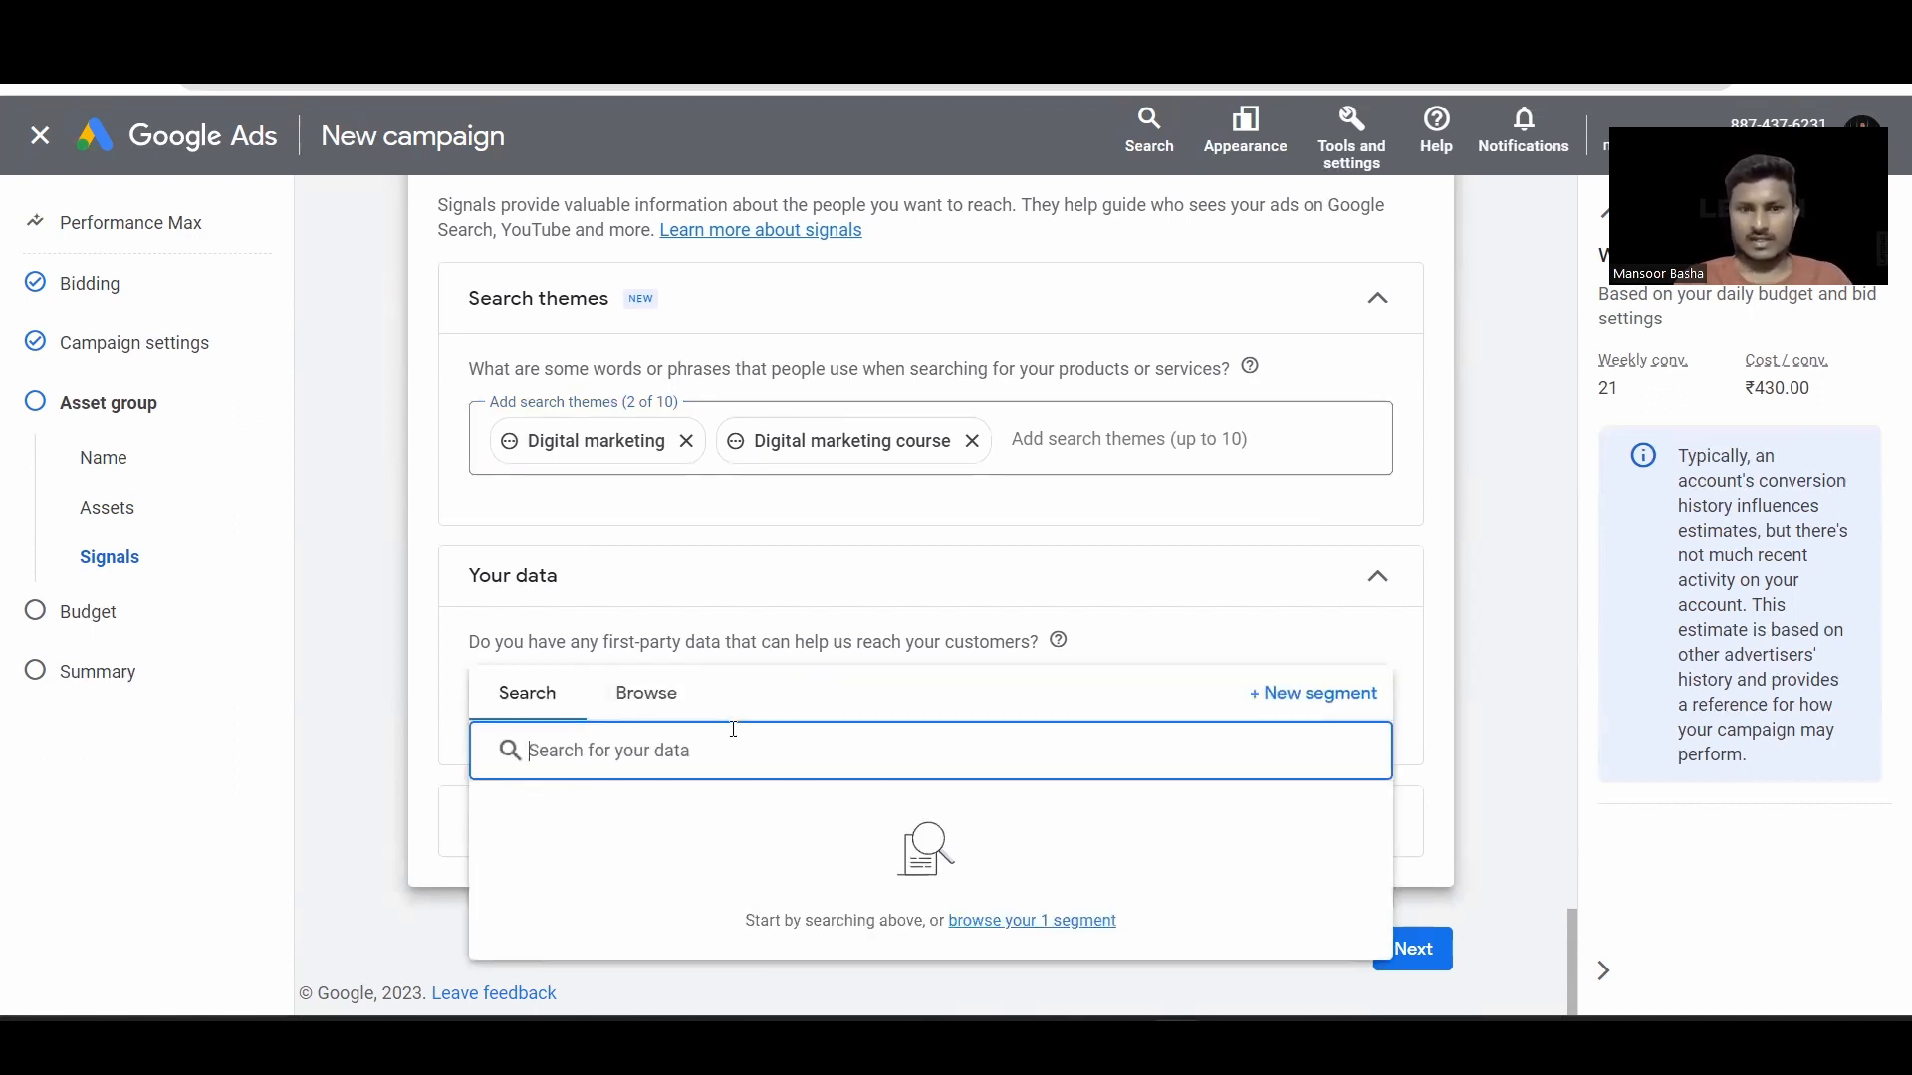
left_click(663, 717)
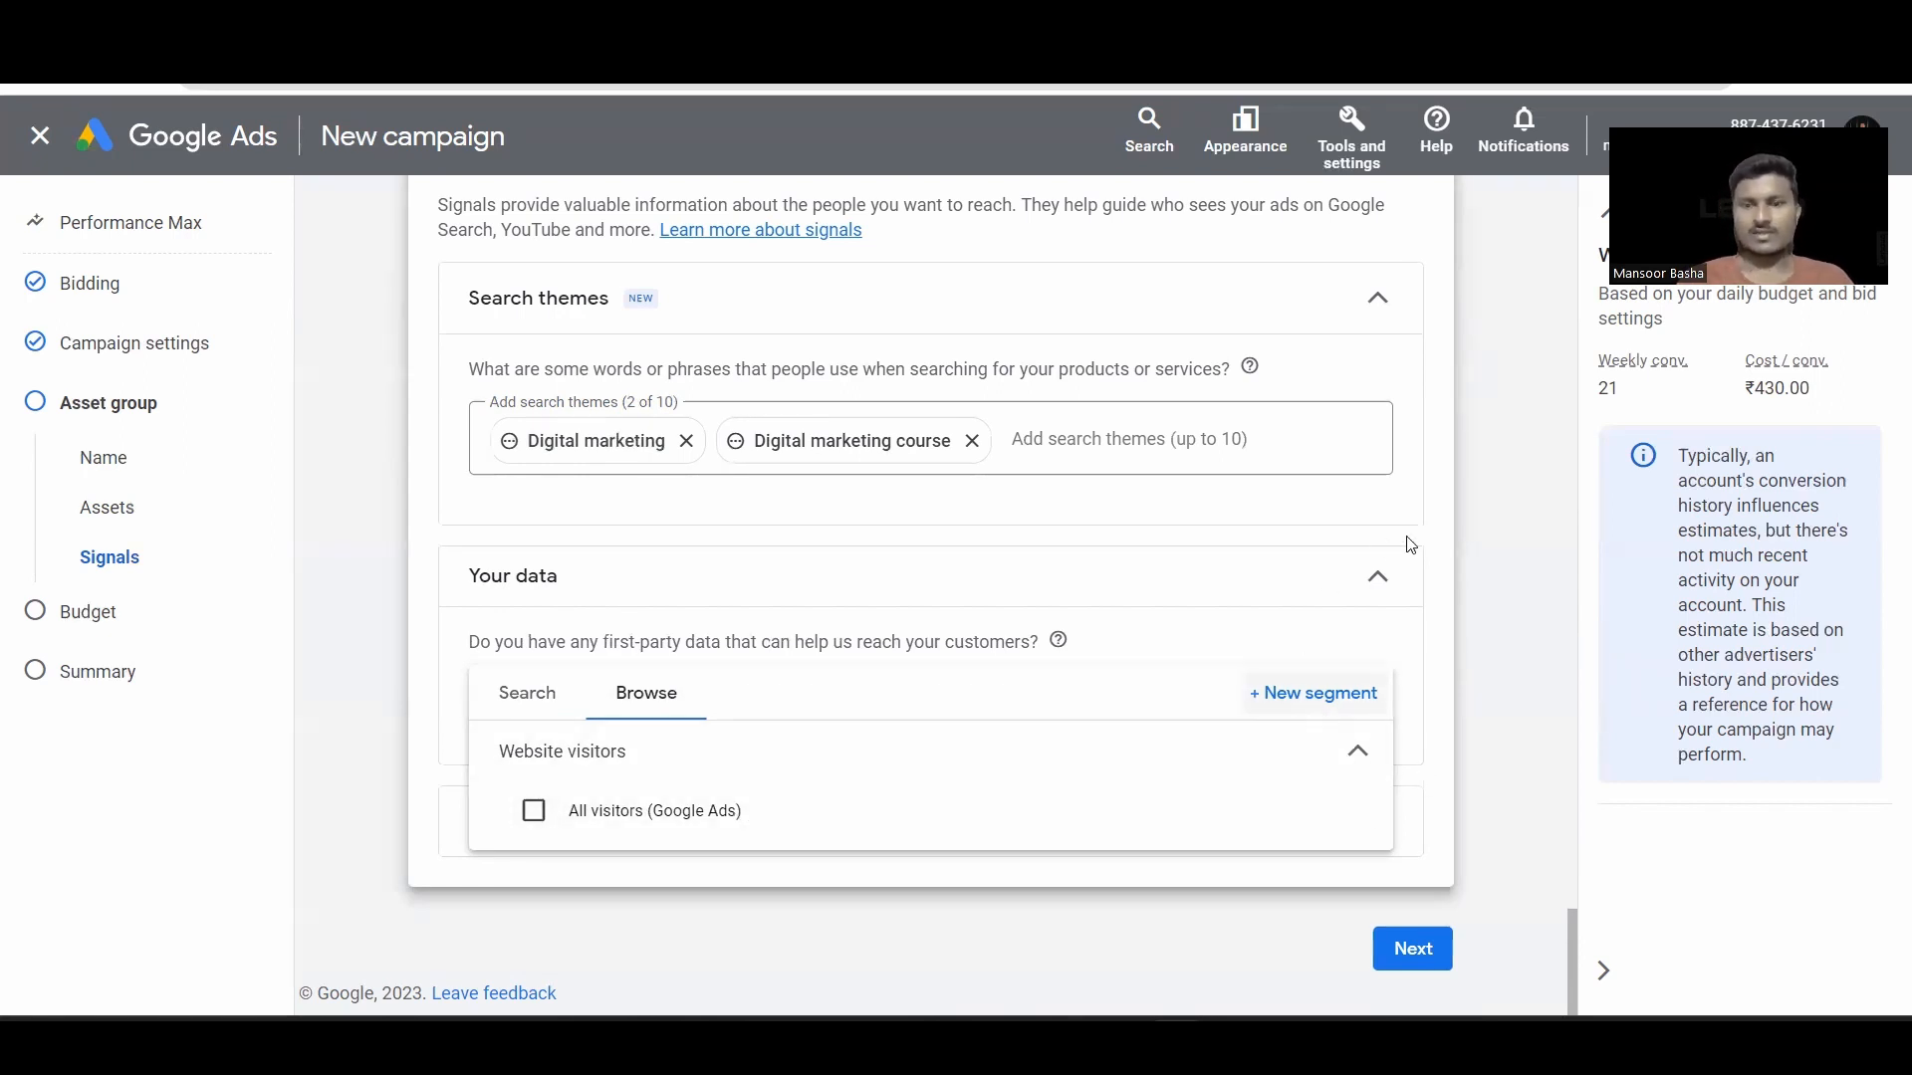
left_click(1316, 694)
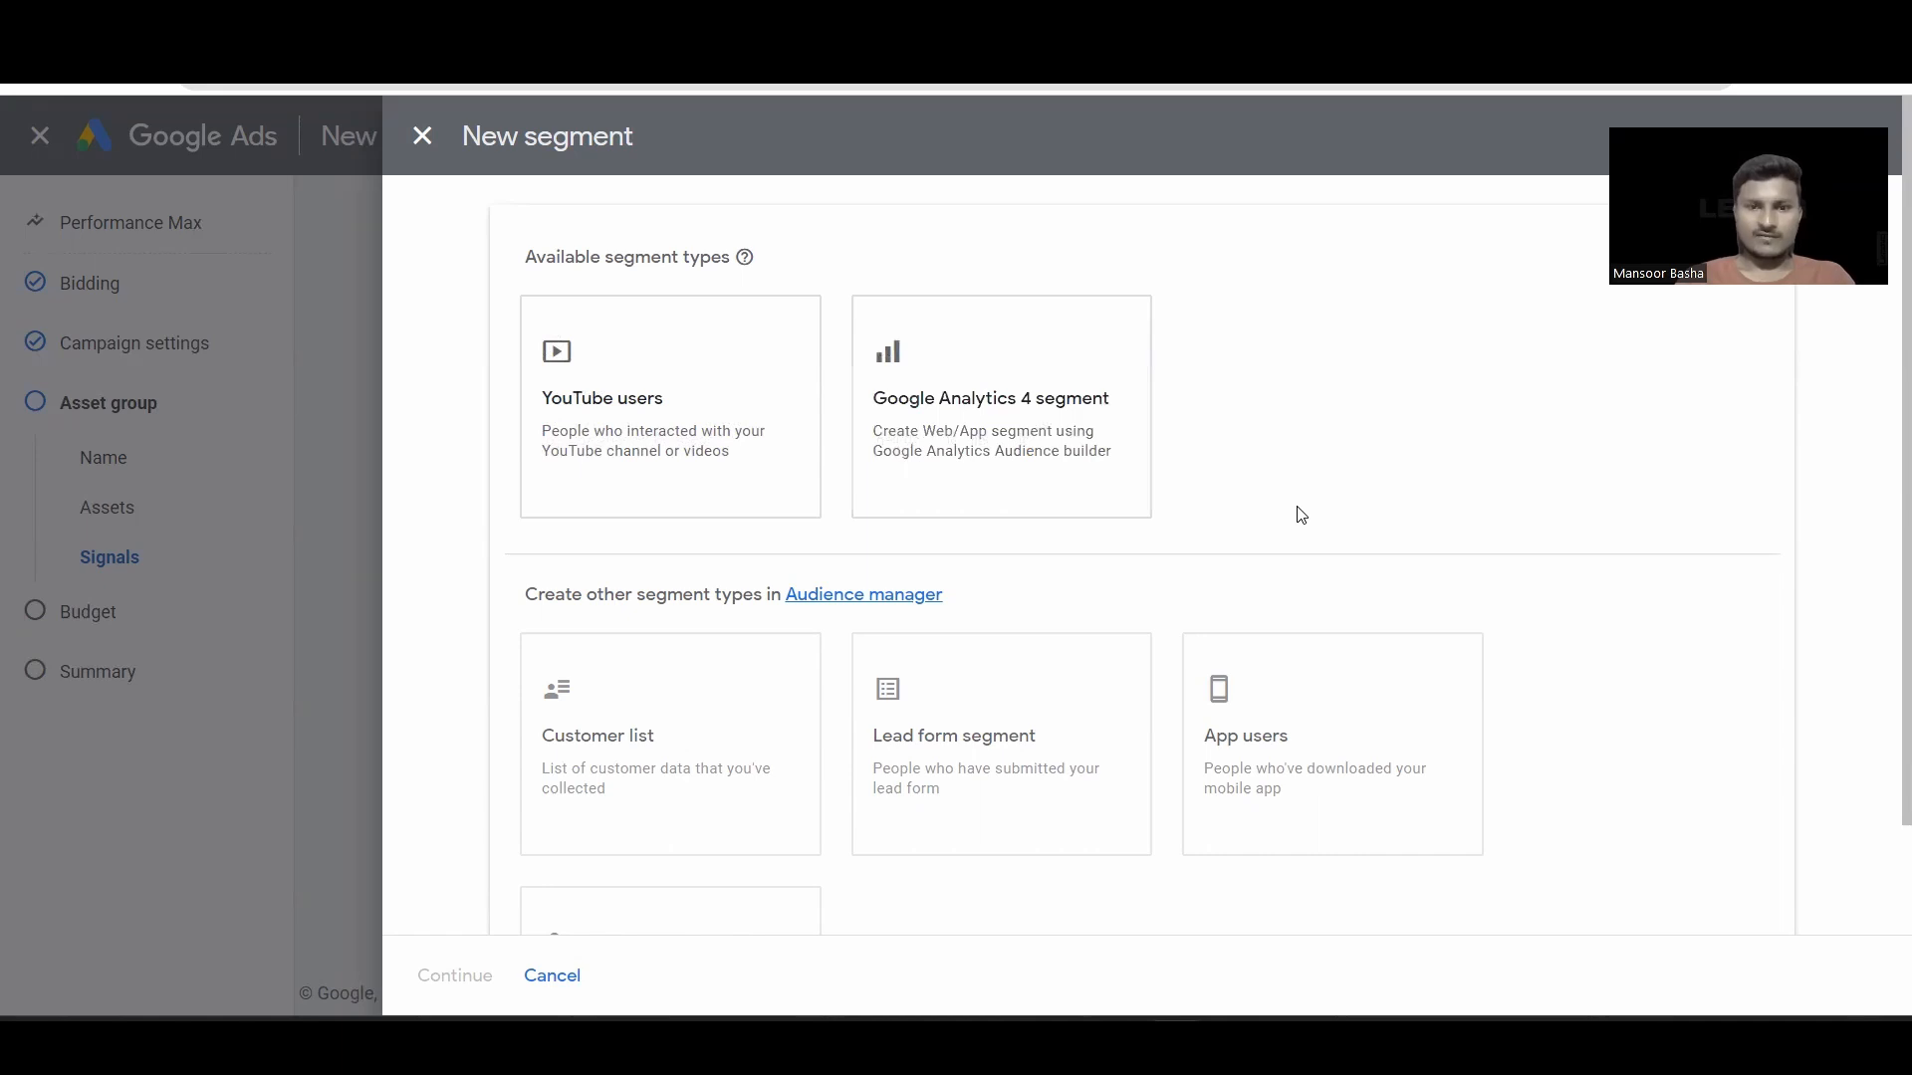
scroll(1174, 568, "down", 3)
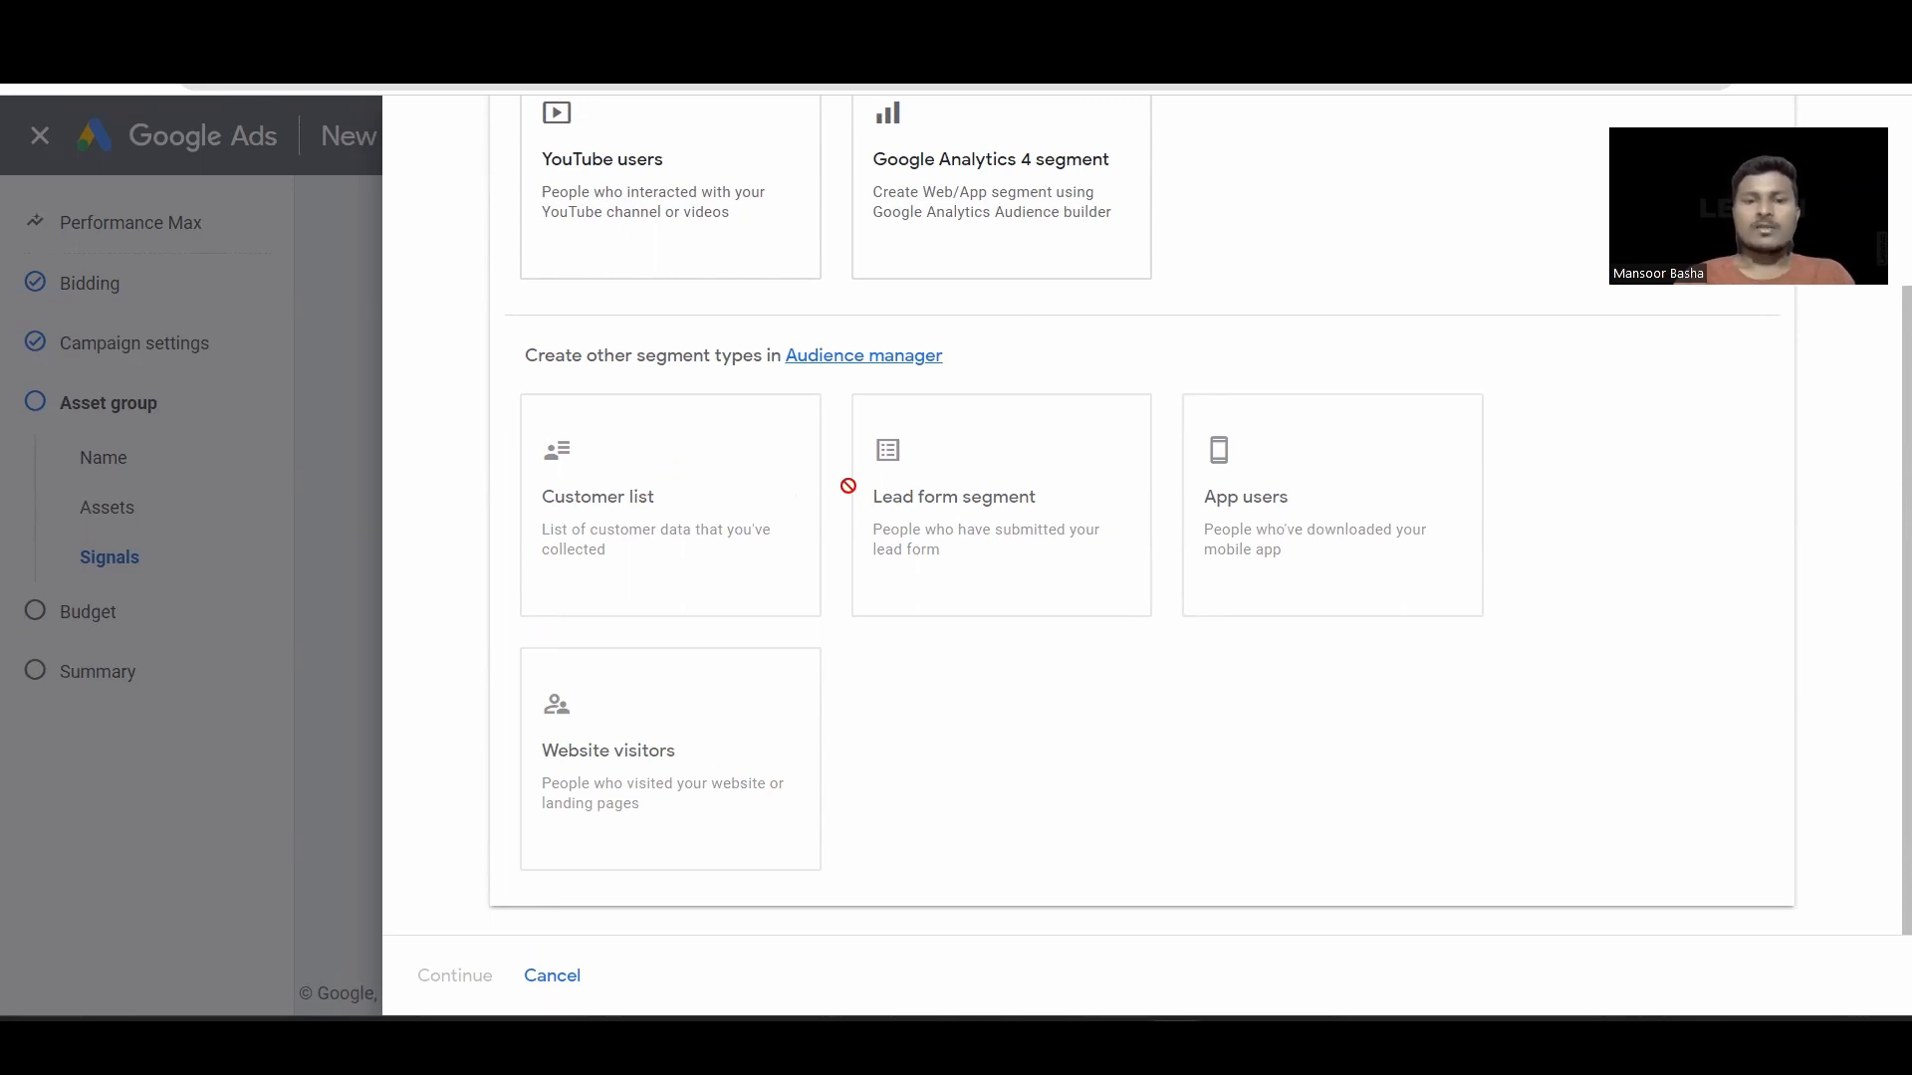
mouse_move(848, 486)
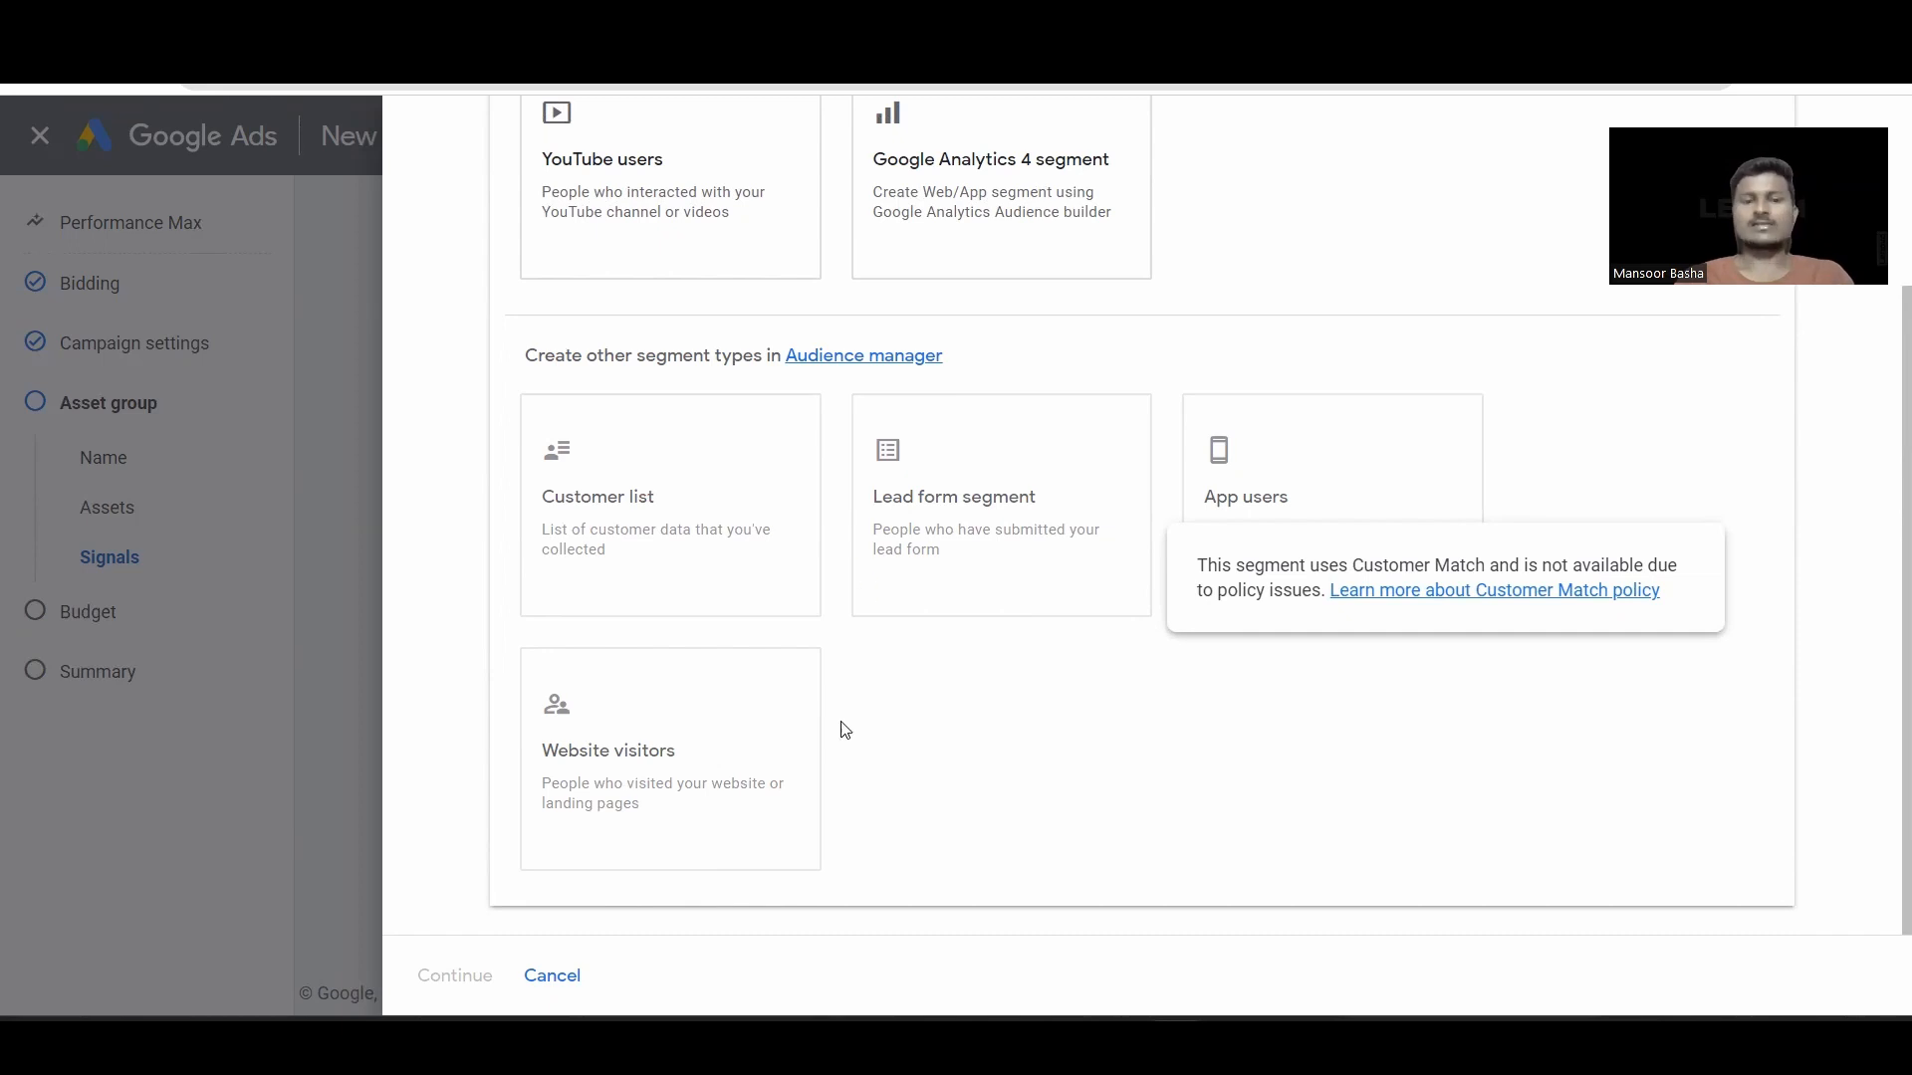
scroll(841, 722, "up", 2)
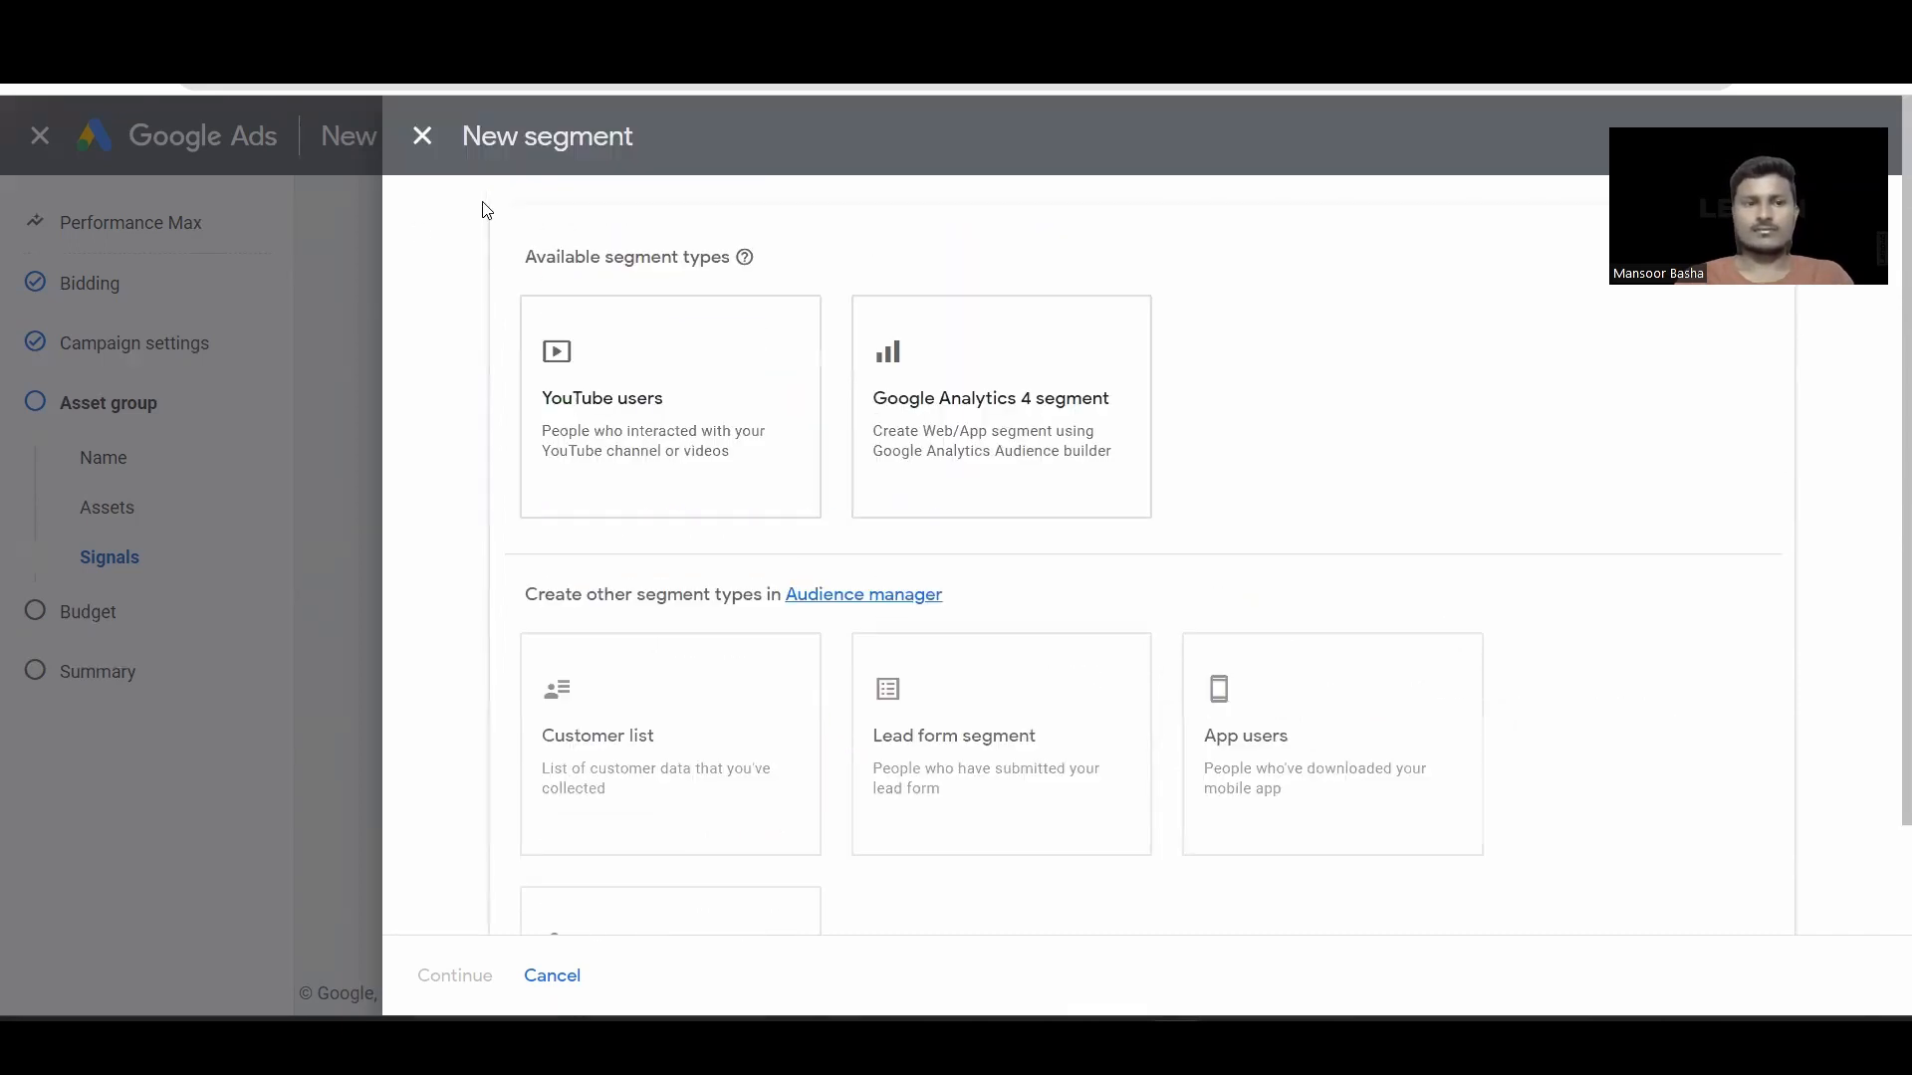
left_click(421, 135)
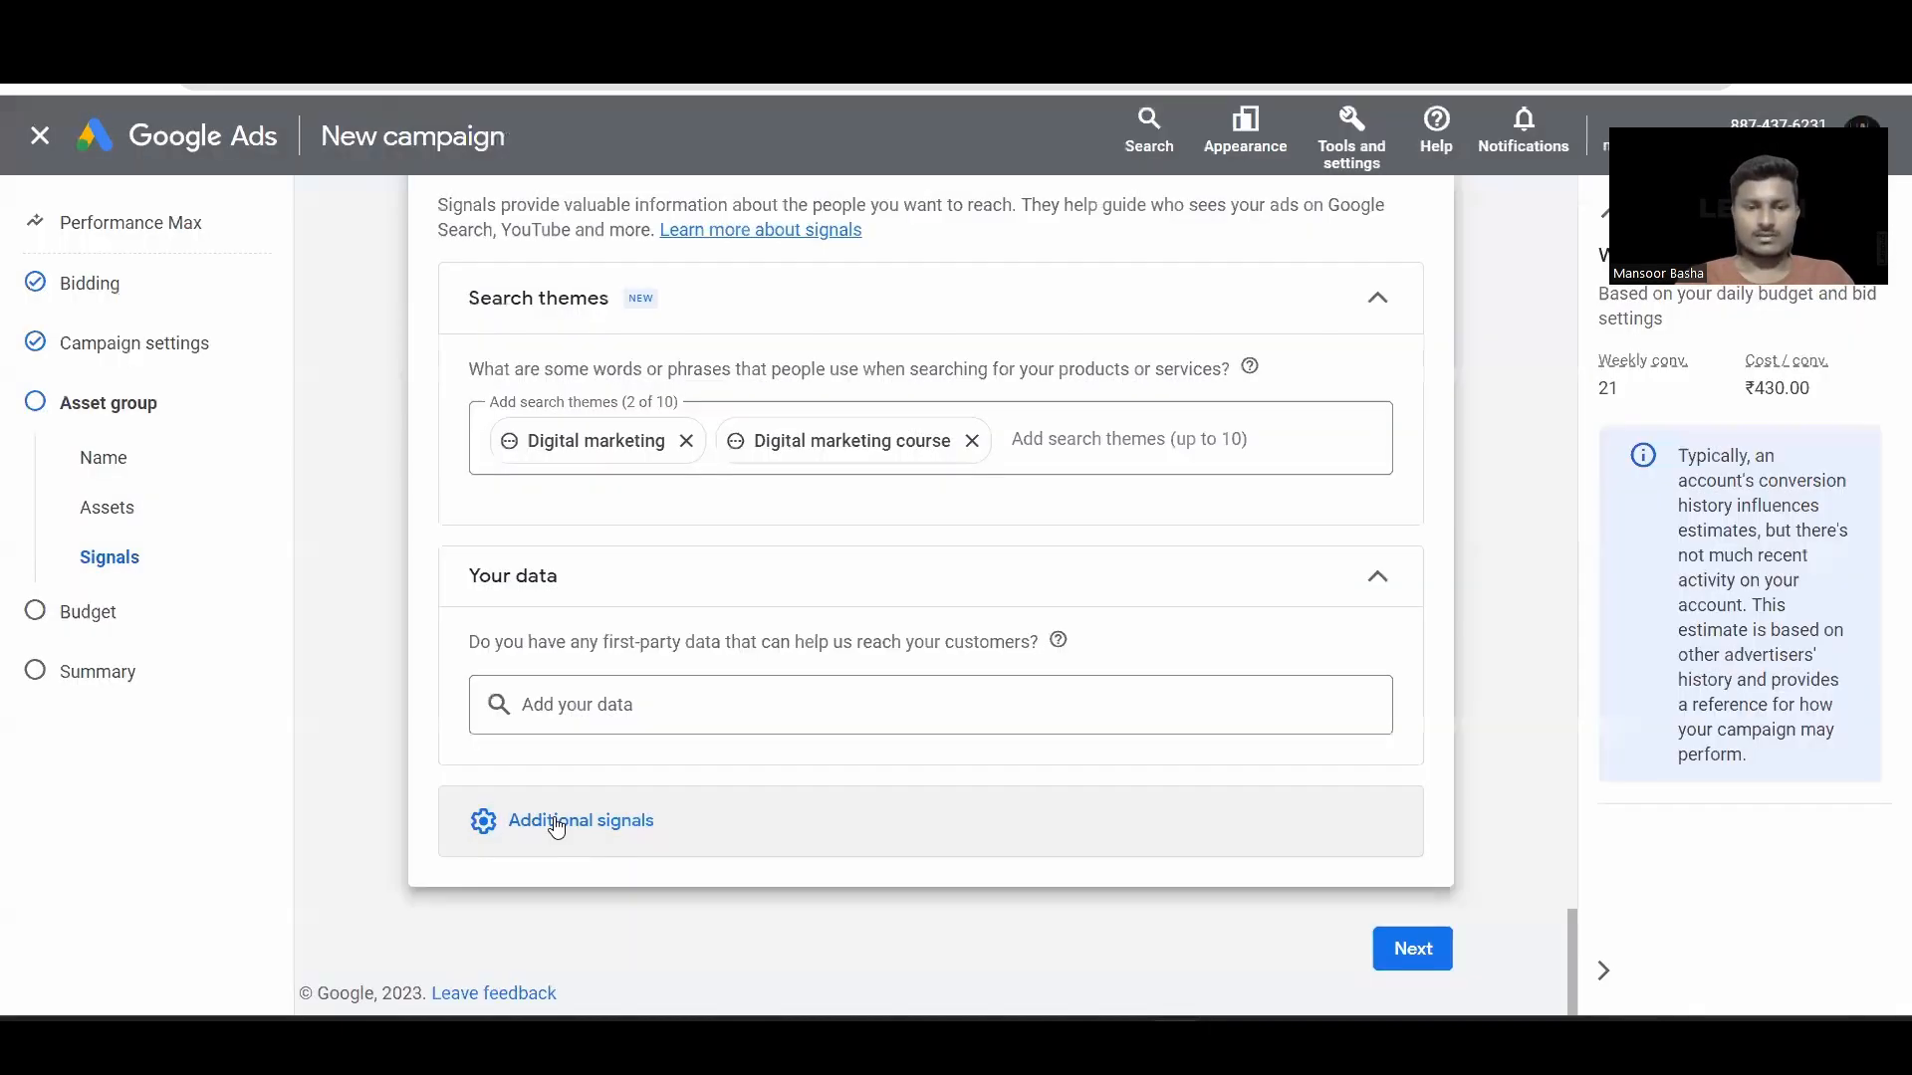
Step: Open the interests and detailed demographics segment suggestions and switch to browsing categories
left_click(554, 819)
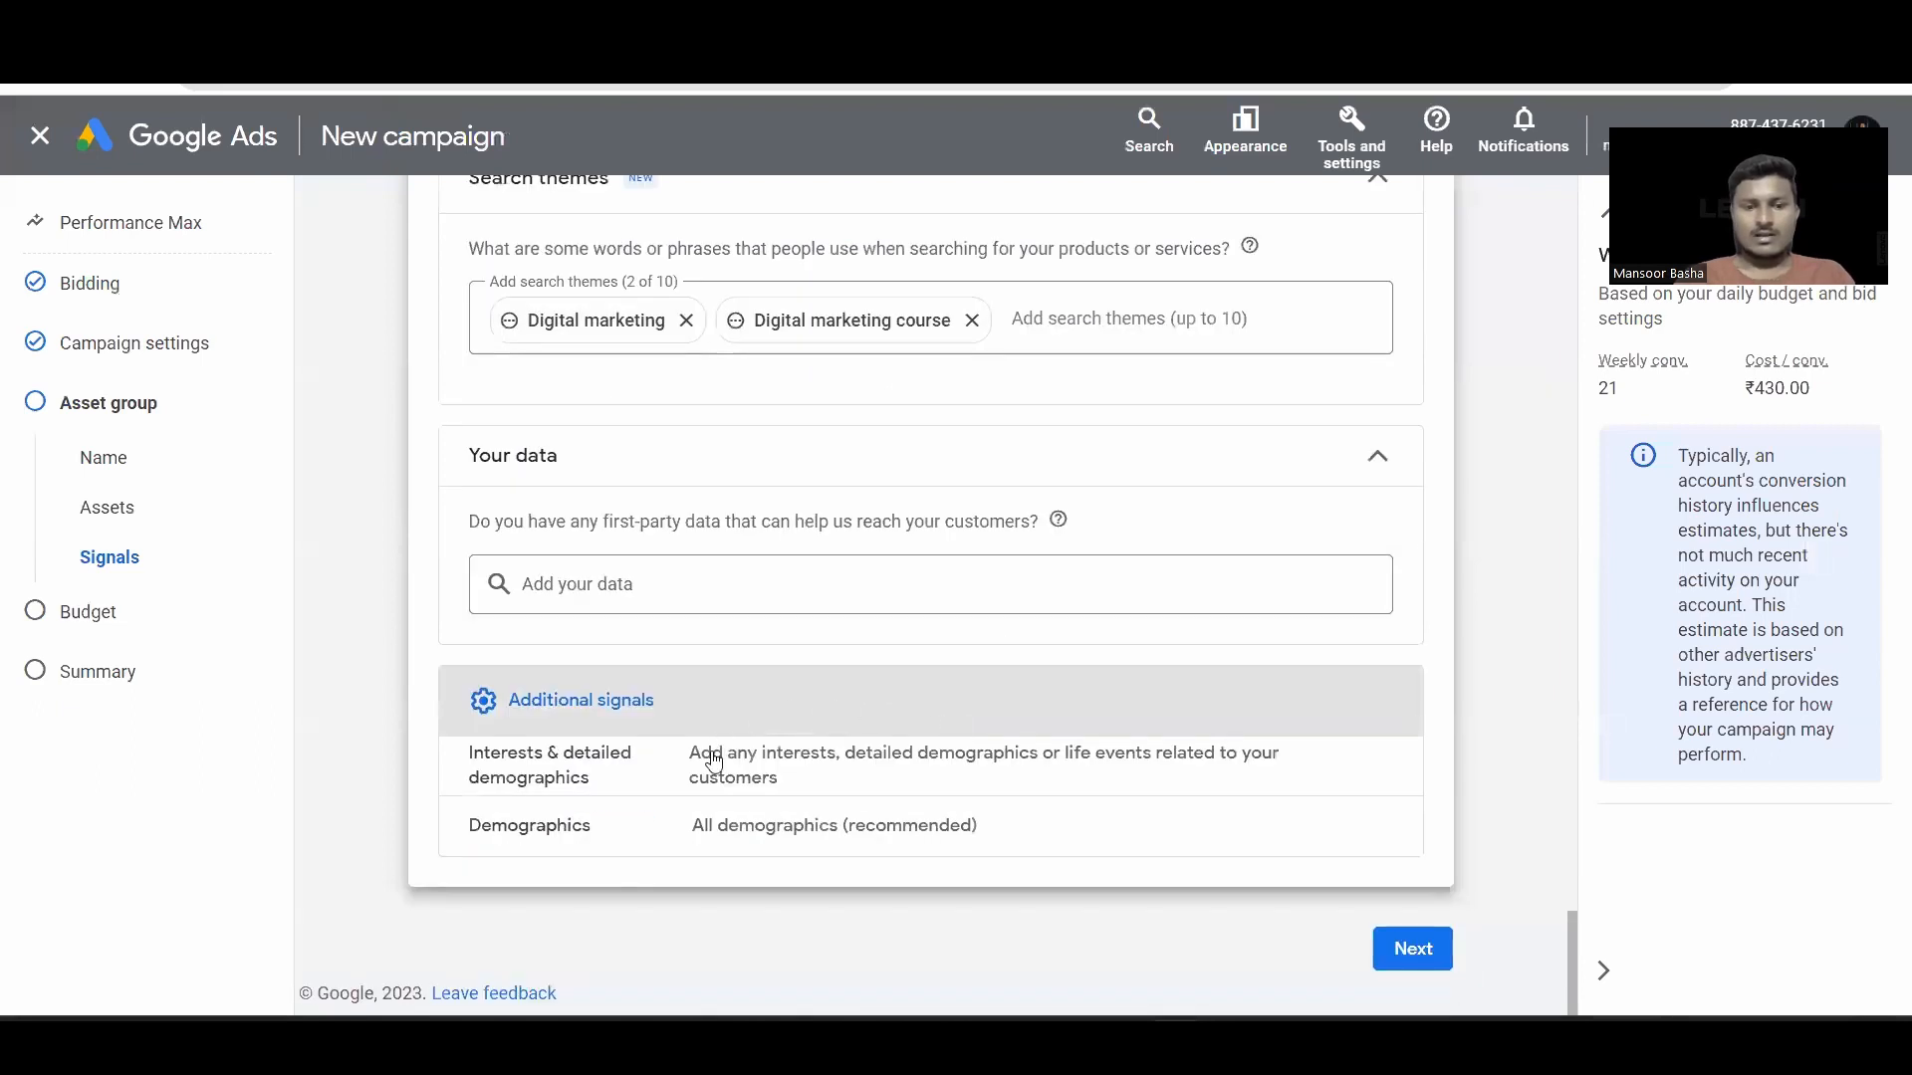
left_click(854, 745)
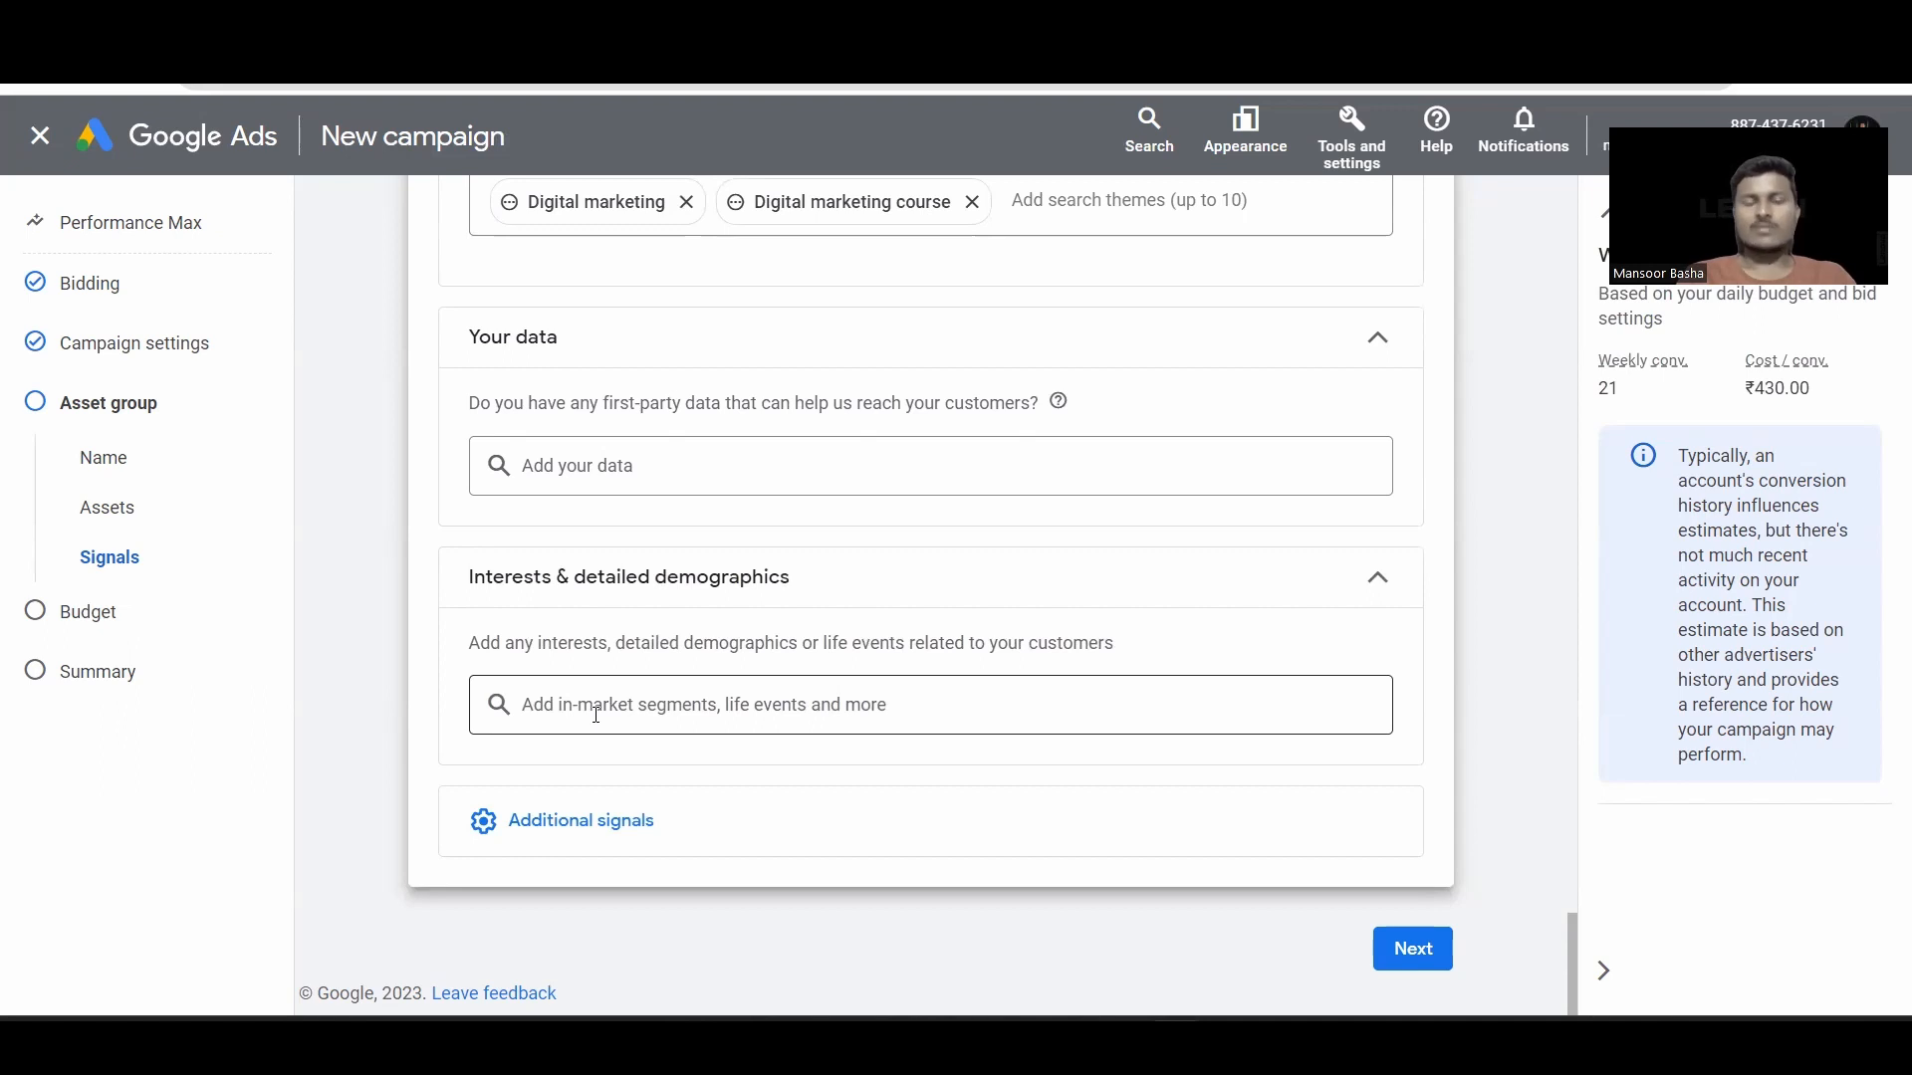
left_click(595, 714)
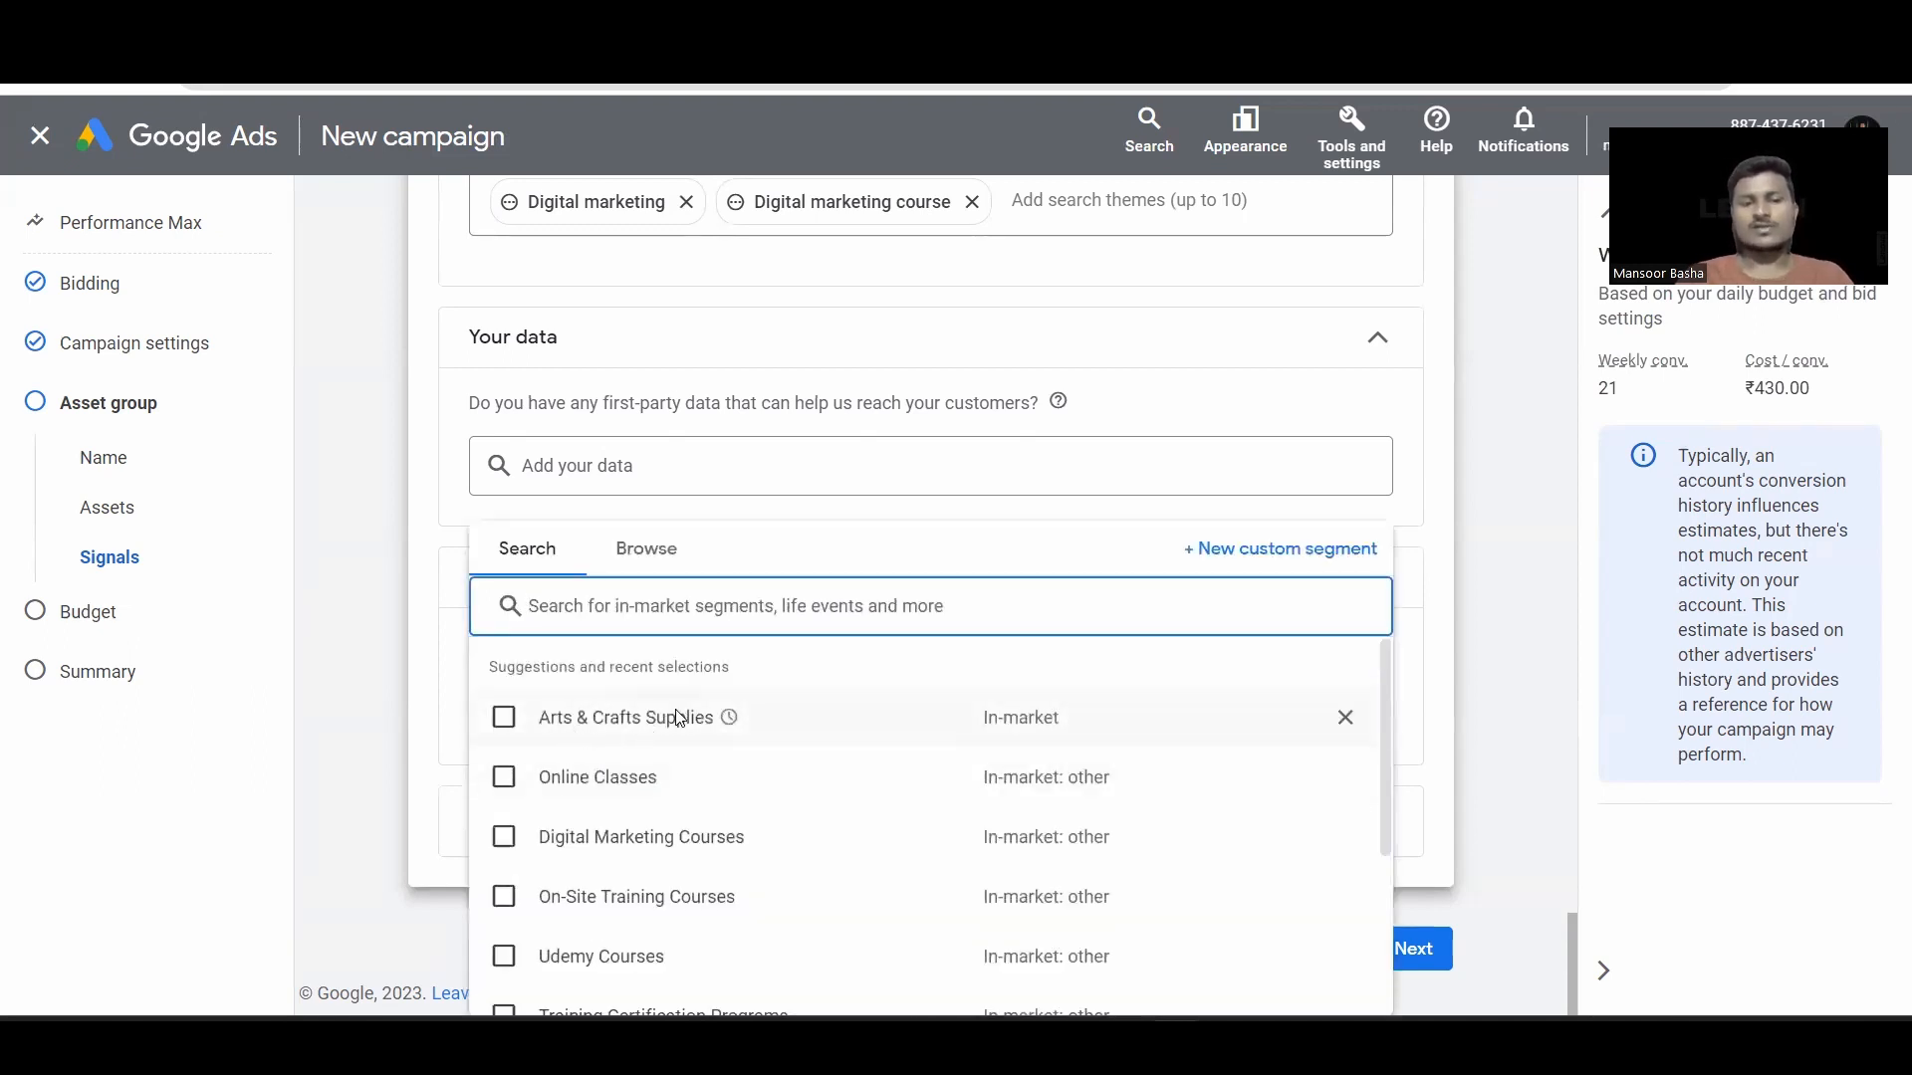
scroll(786, 811, "down", 2)
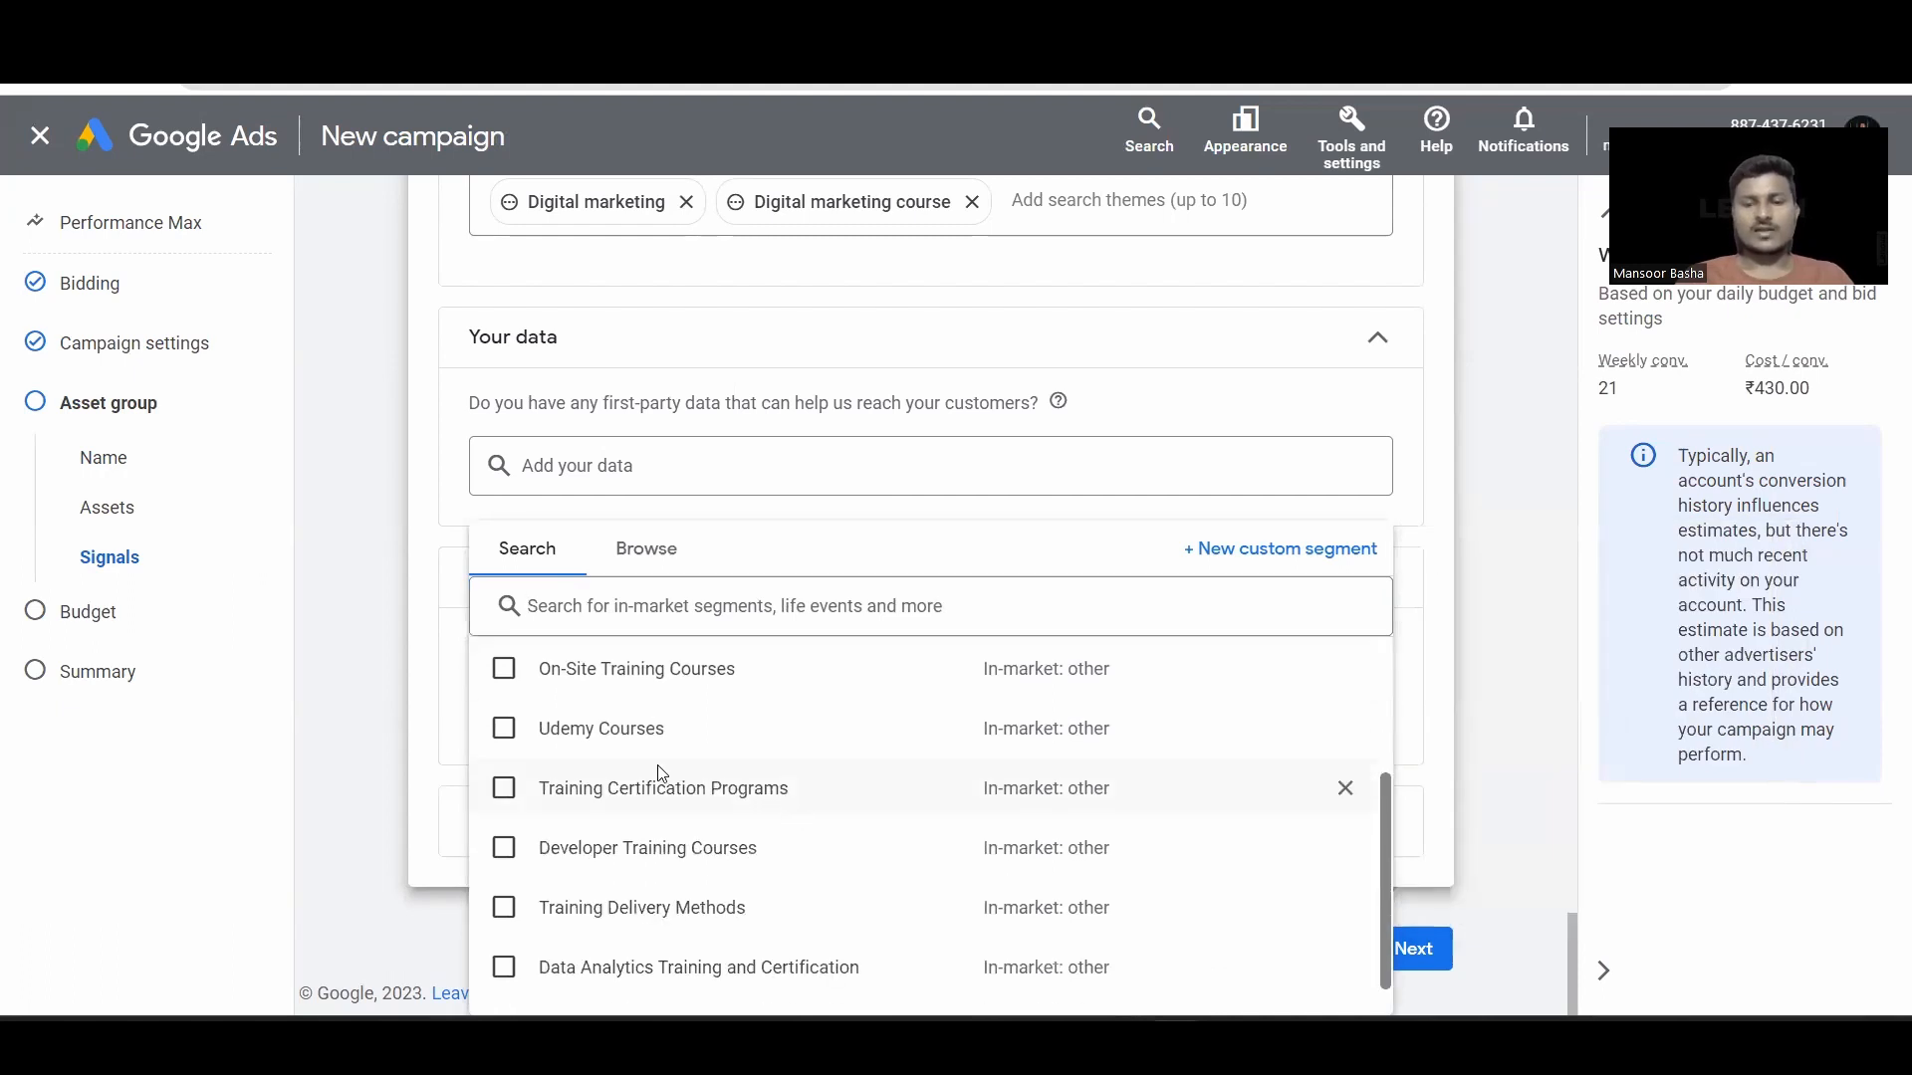
scroll(647, 809, "down", 1)
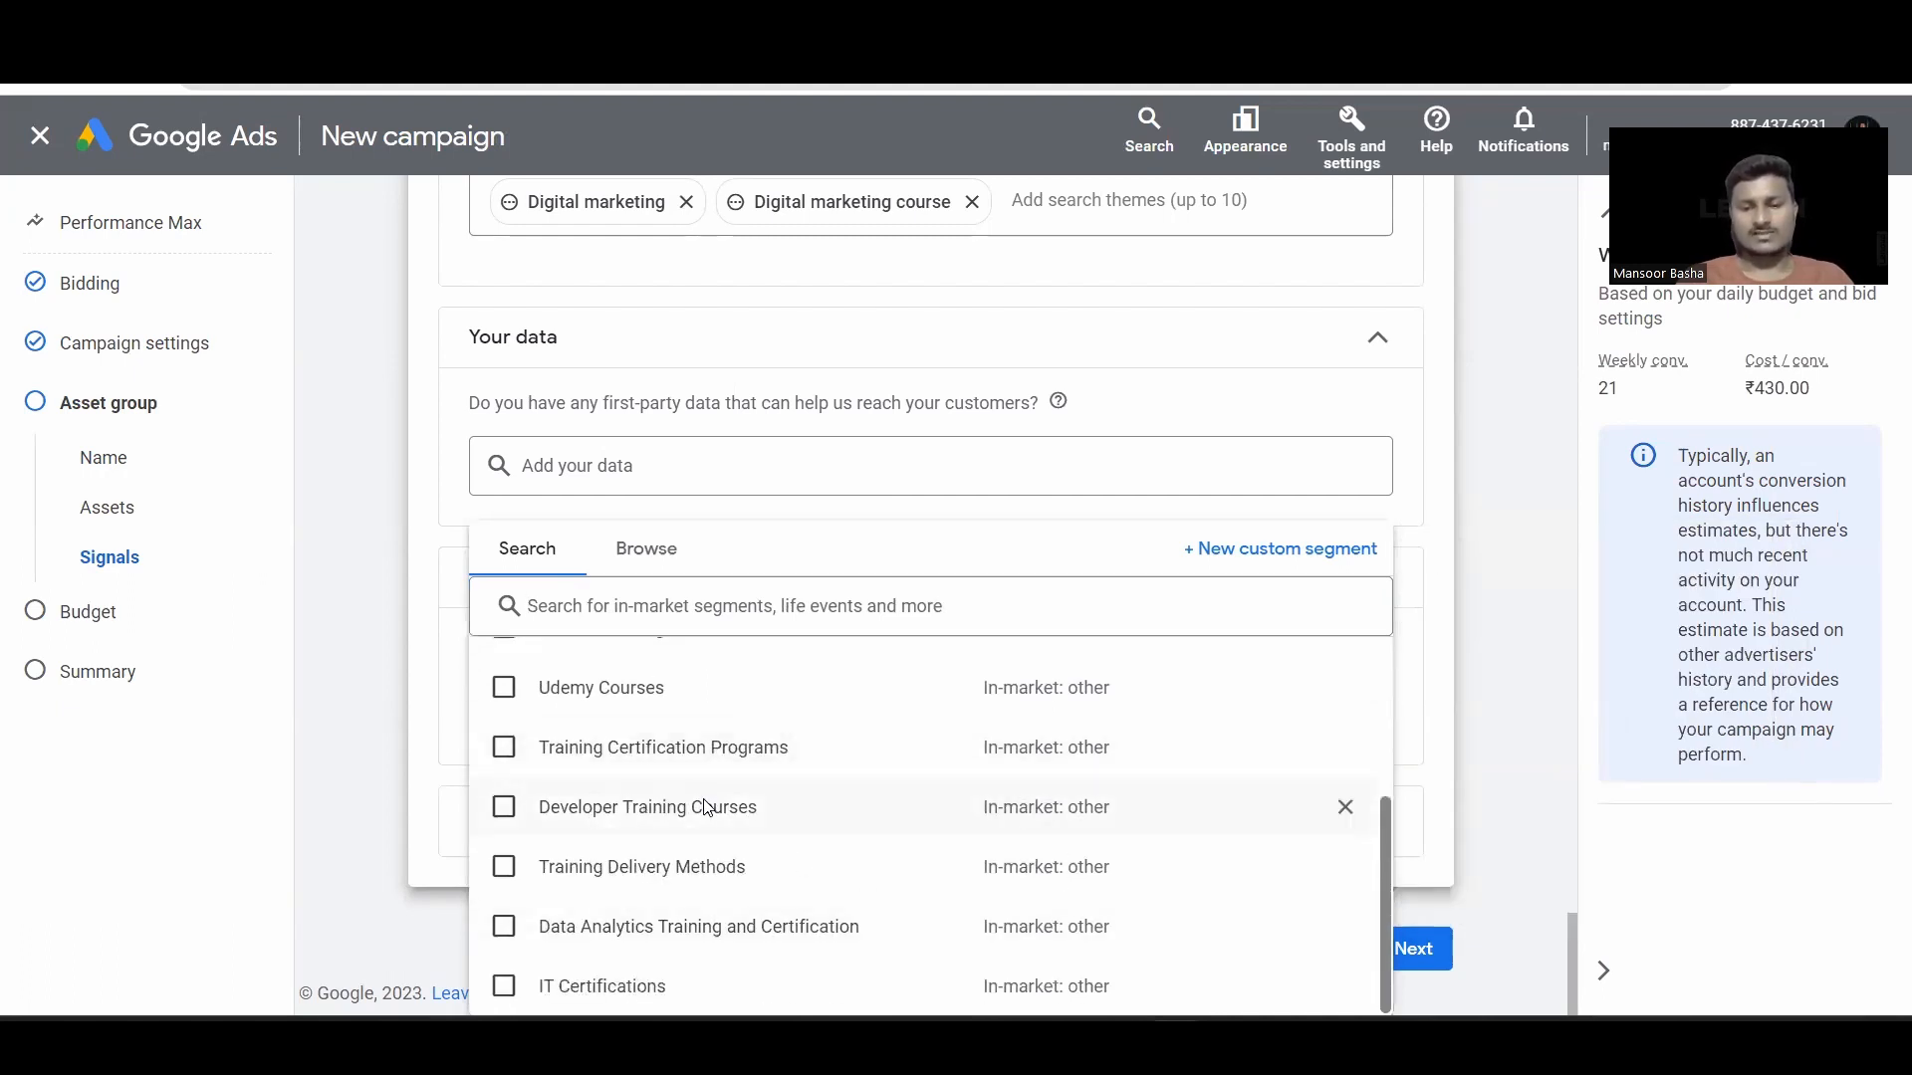
left_click(630, 560)
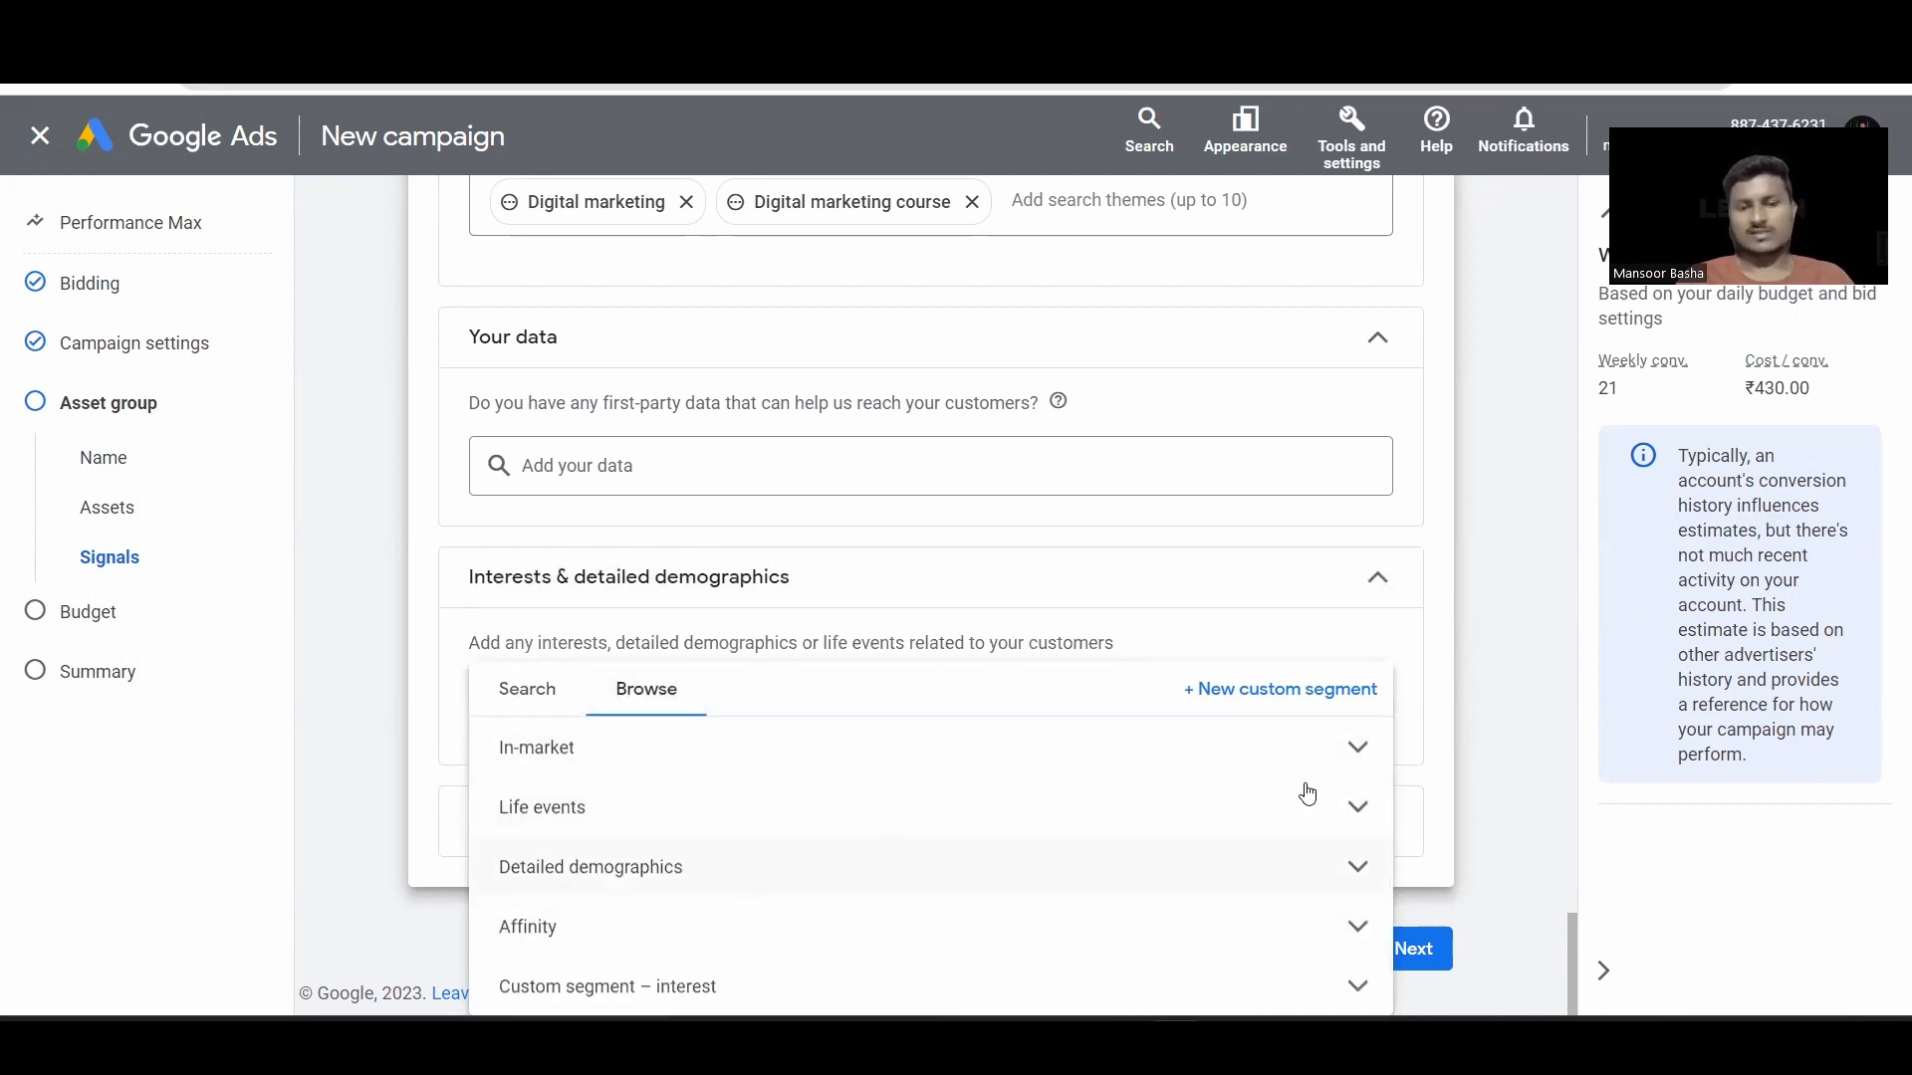
Step: Browse In-market categories such as Business & Industrial Products, then close the list without adding any
left_click(1017, 777)
scroll(999, 790, "down", 1)
mouse_move(999, 787)
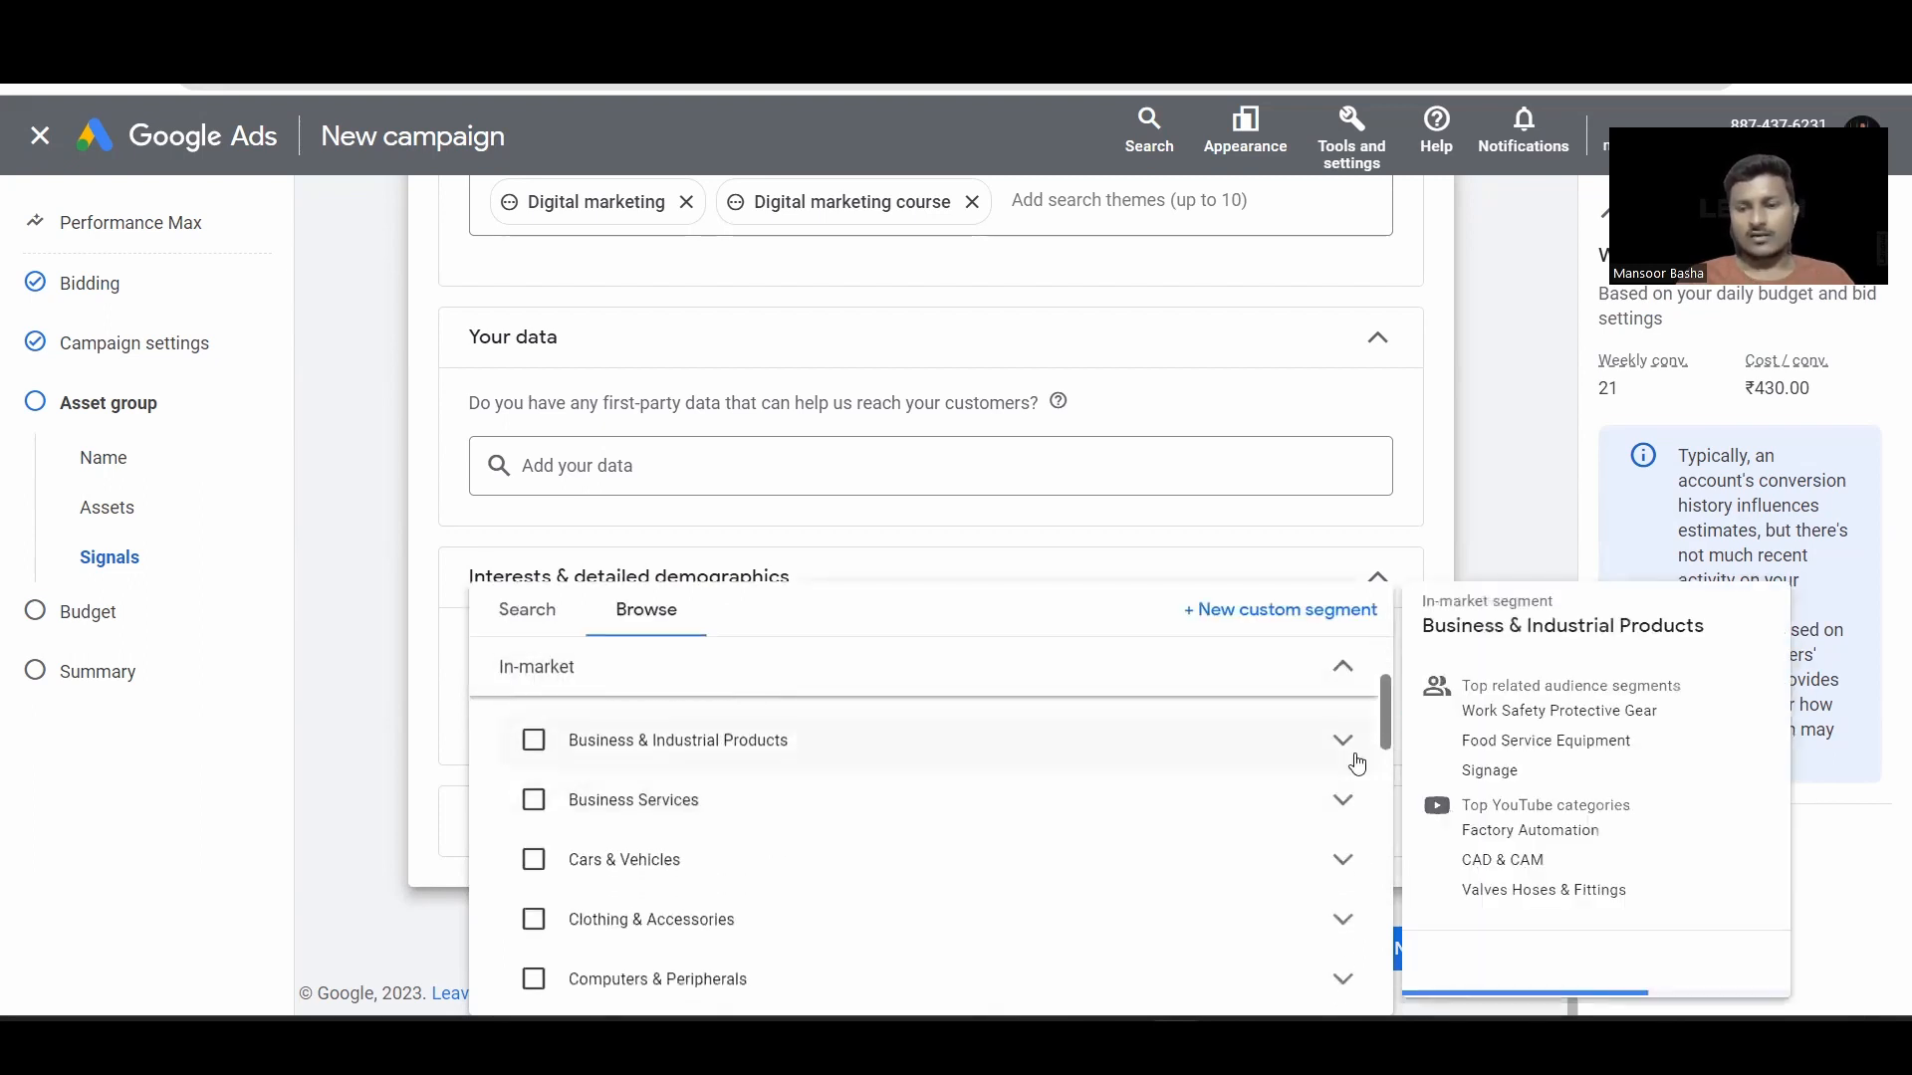
left_click(683, 739)
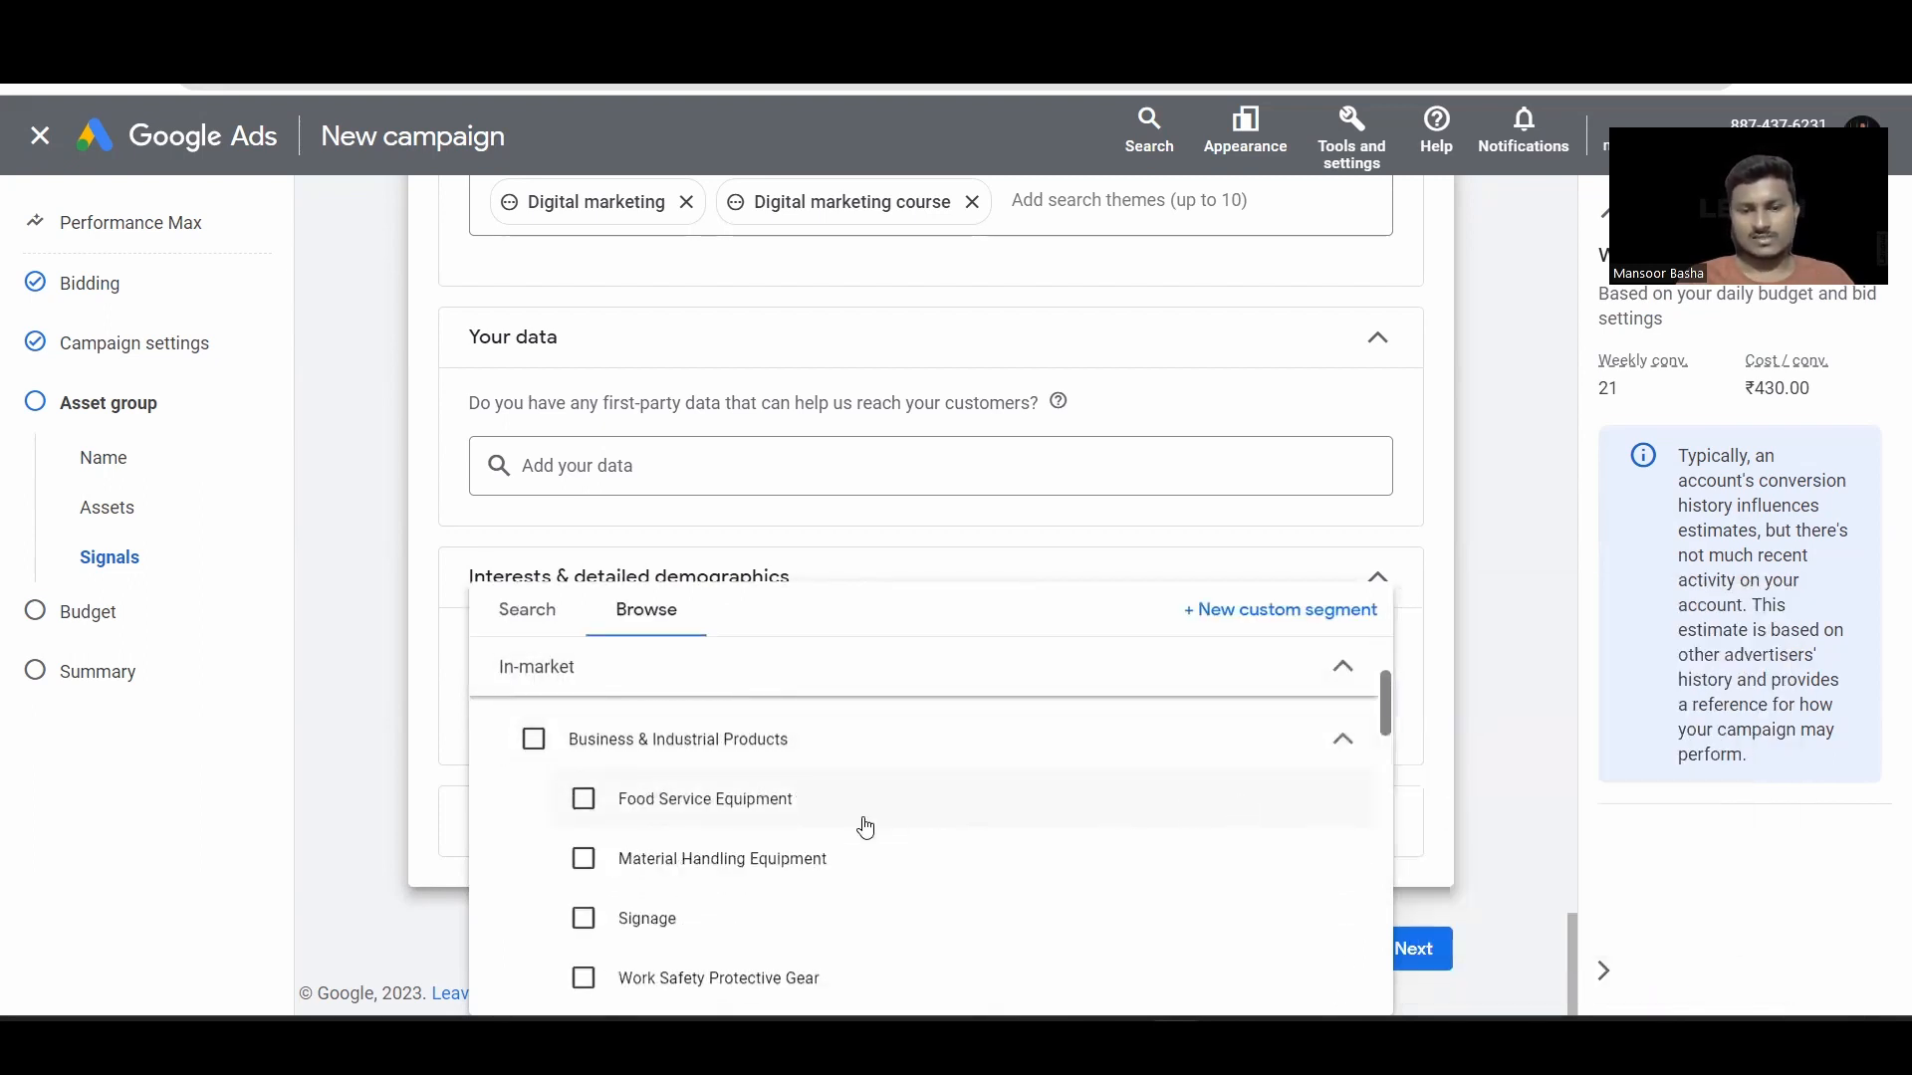
scroll(865, 826, "down", 3)
scroll(637, 659, "up", 3)
left_click(541, 619)
left_click(1062, 472)
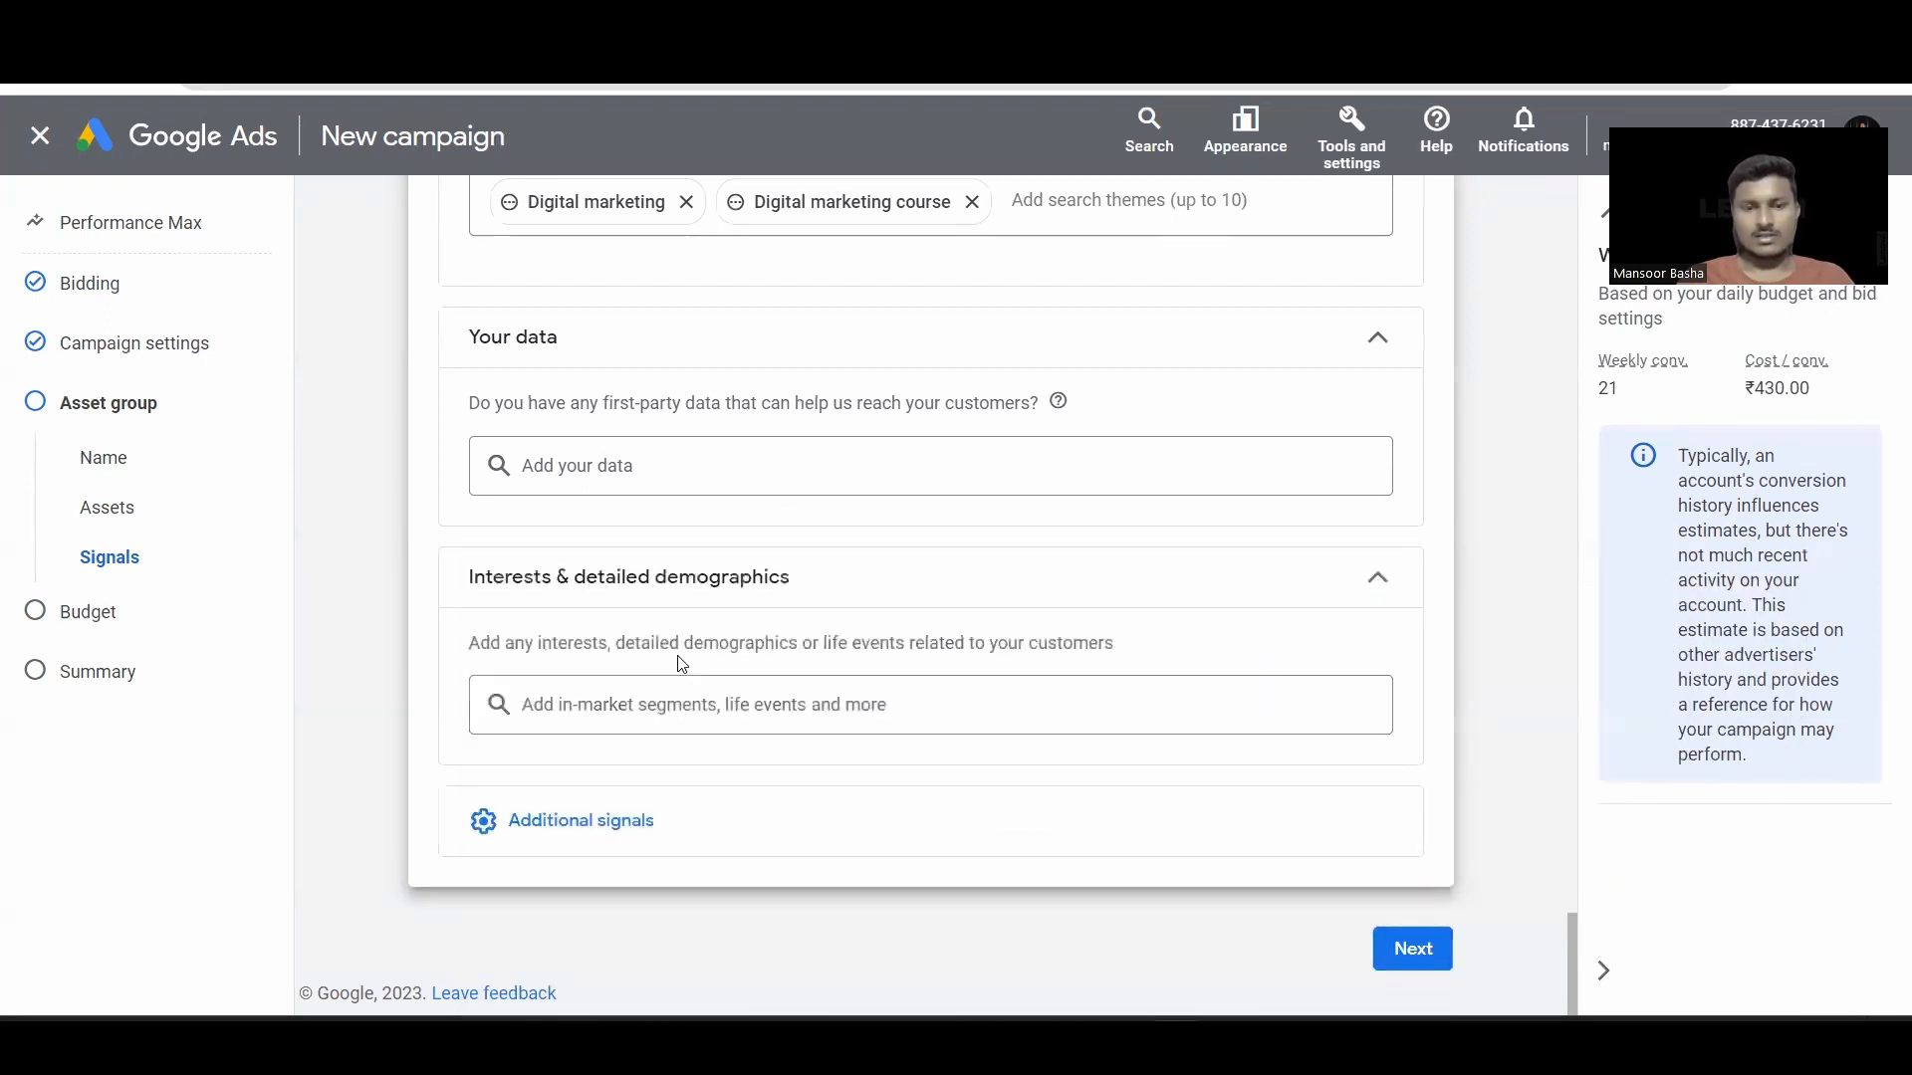
Step: Expand Demographics: all genders, ages 18–65+, all parental statuses and household incomes Top 10% to Lower 50%
left_click(554, 820)
scroll(896, 751, "down", 1)
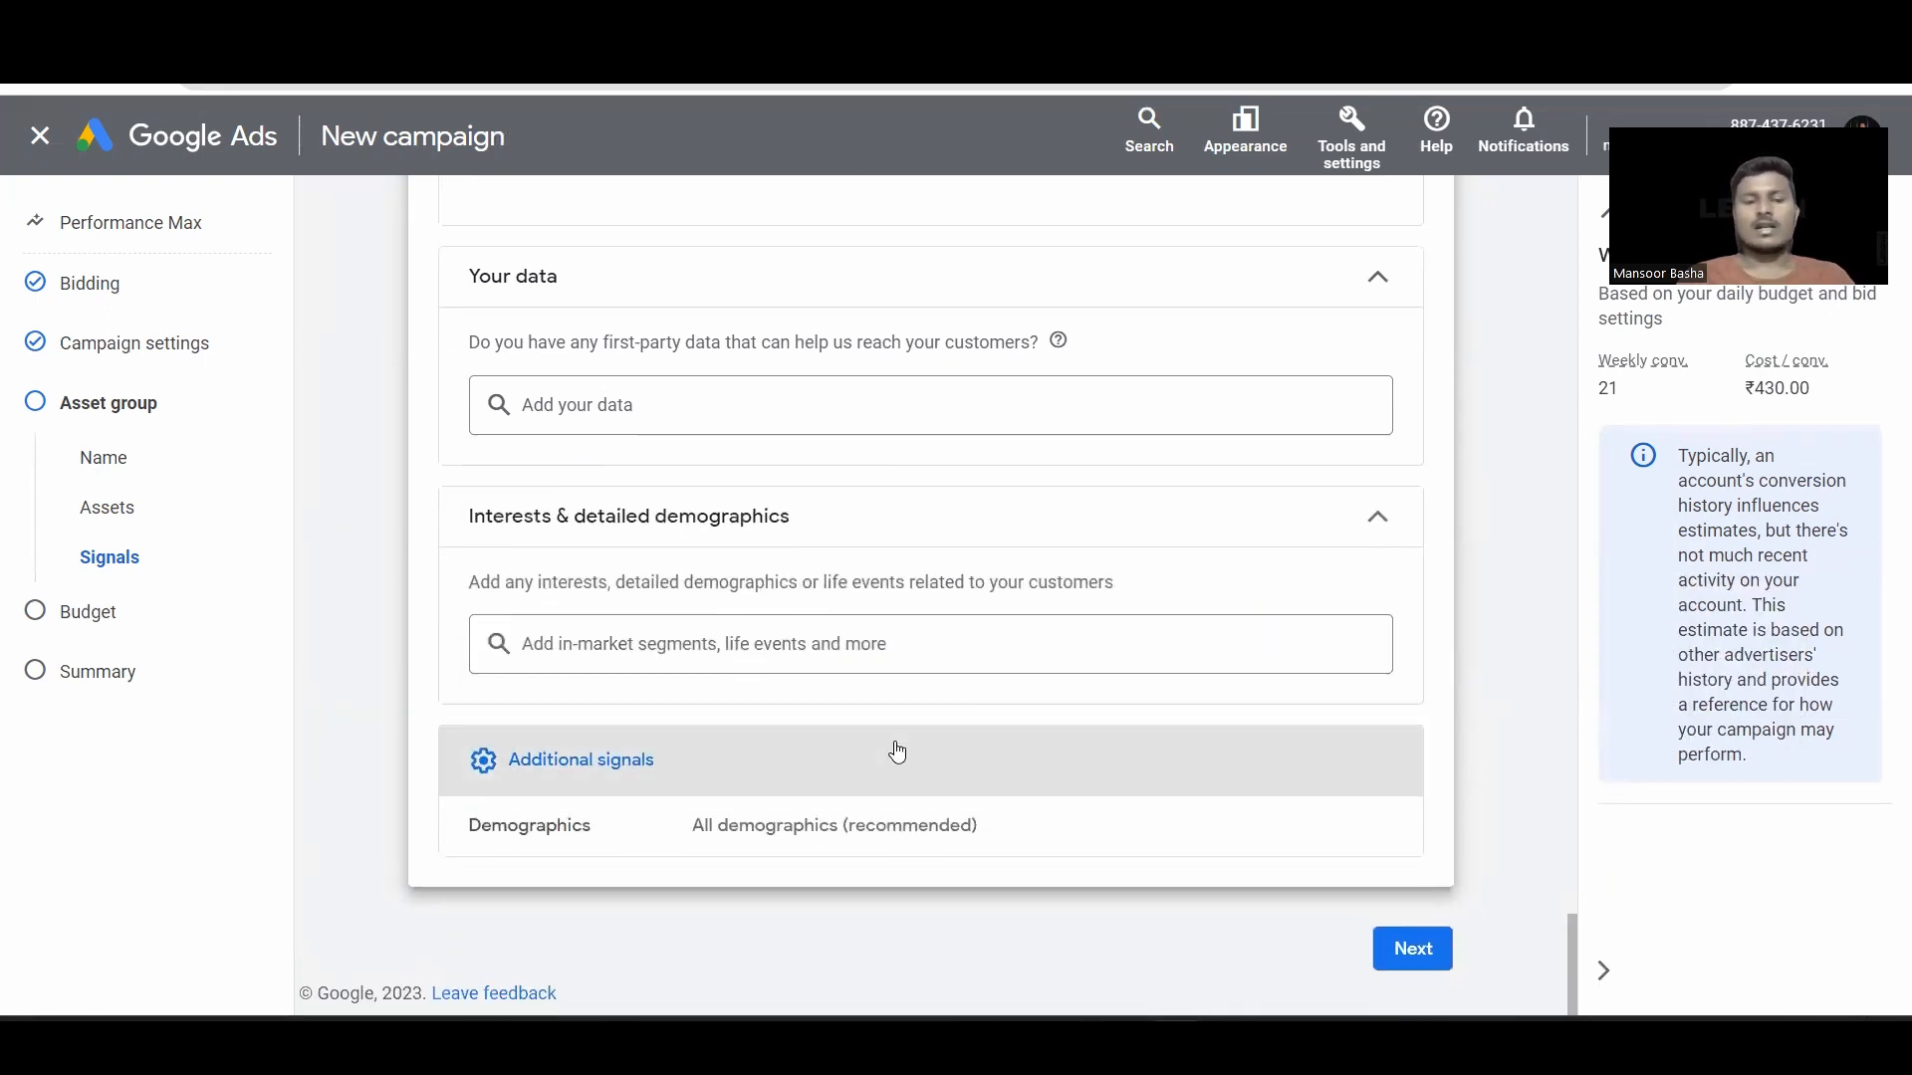
left_click(832, 858)
scroll(1029, 721, "down", 3)
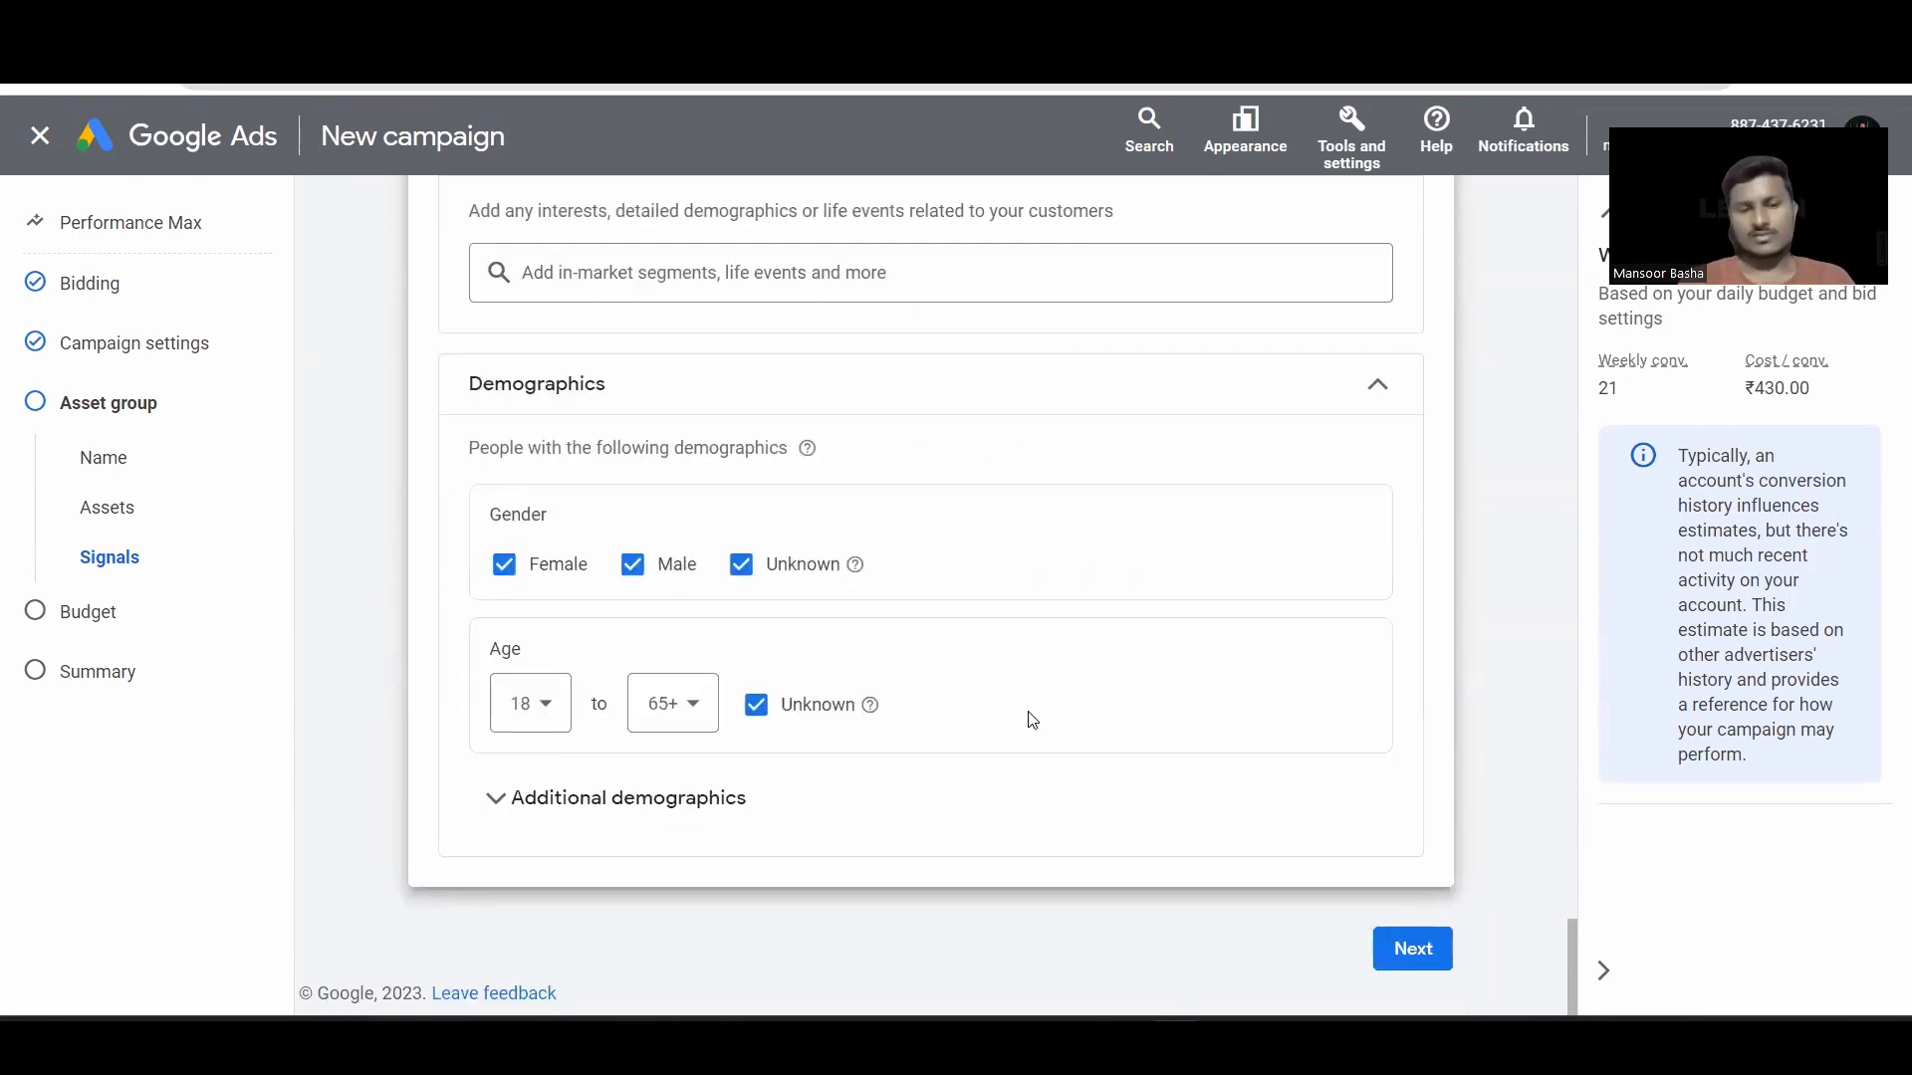
left_click(715, 819)
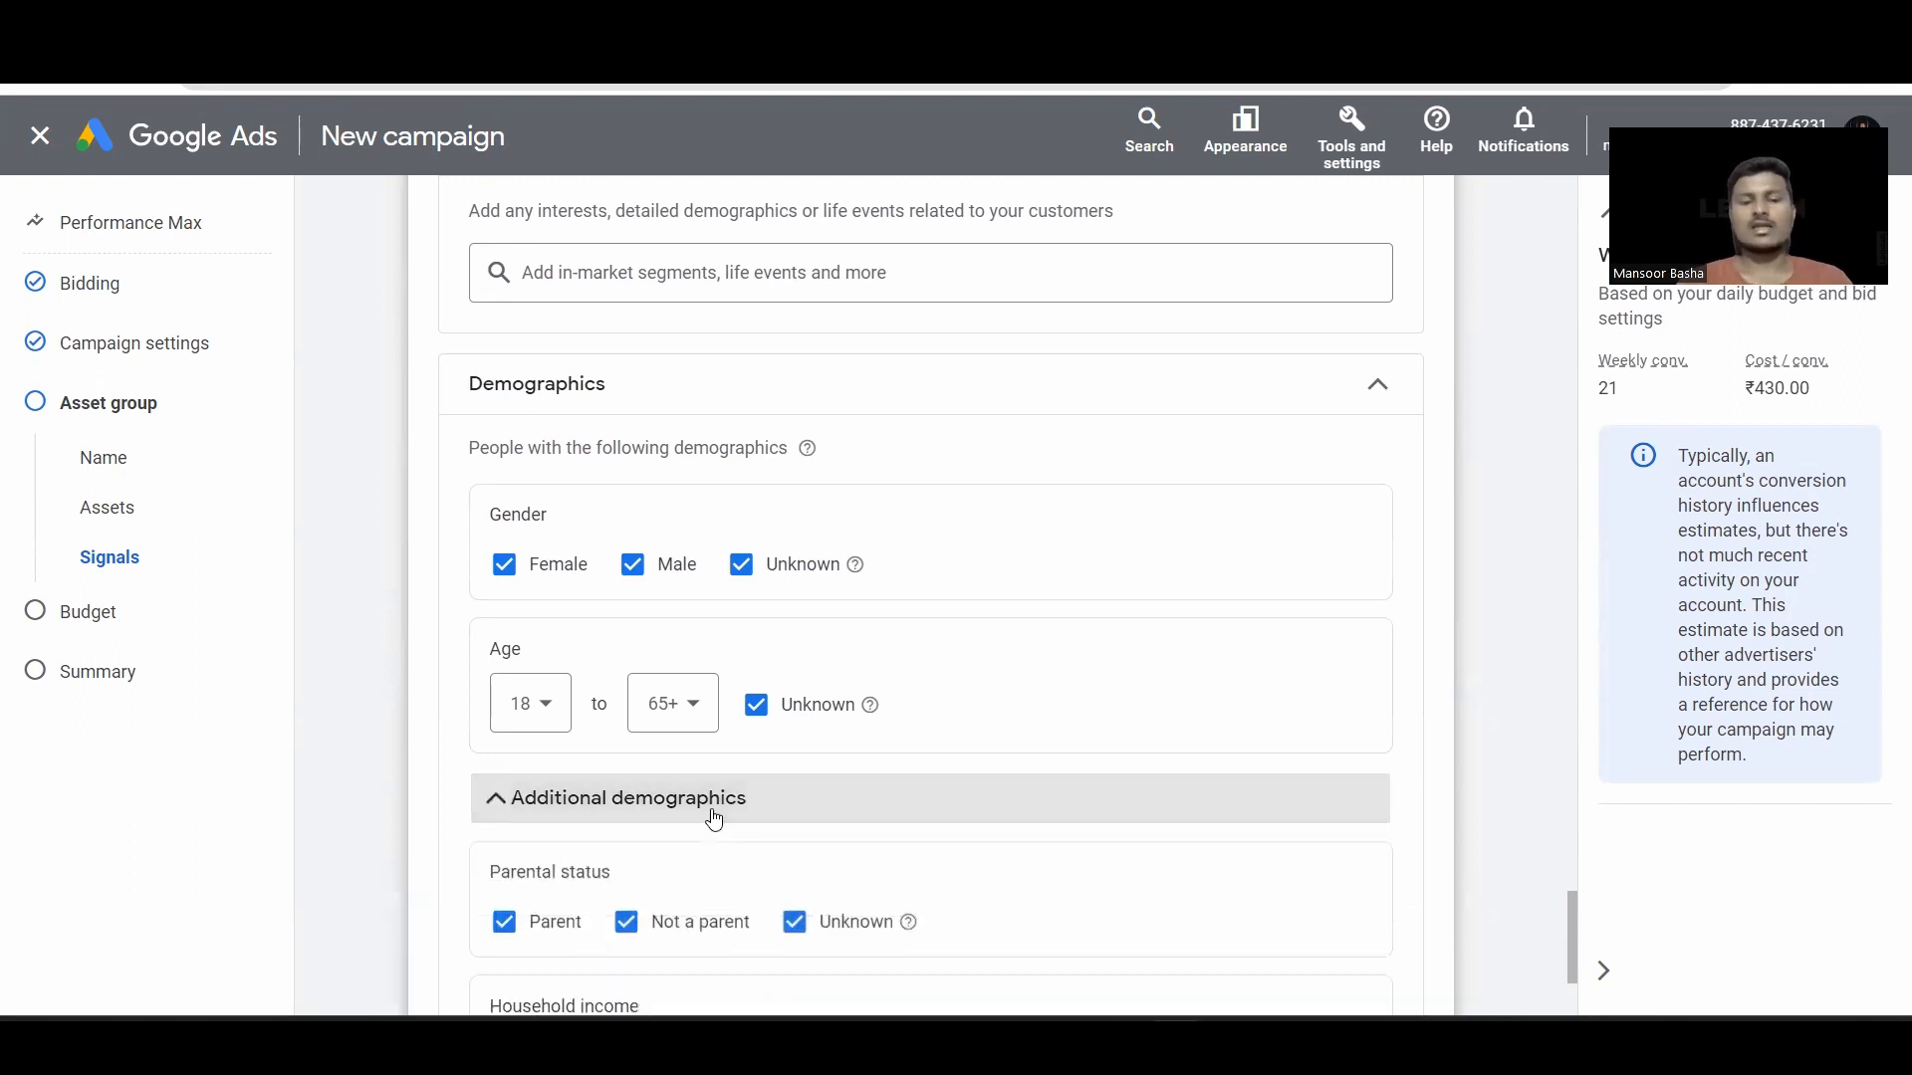
scroll(715, 818, "down", 3)
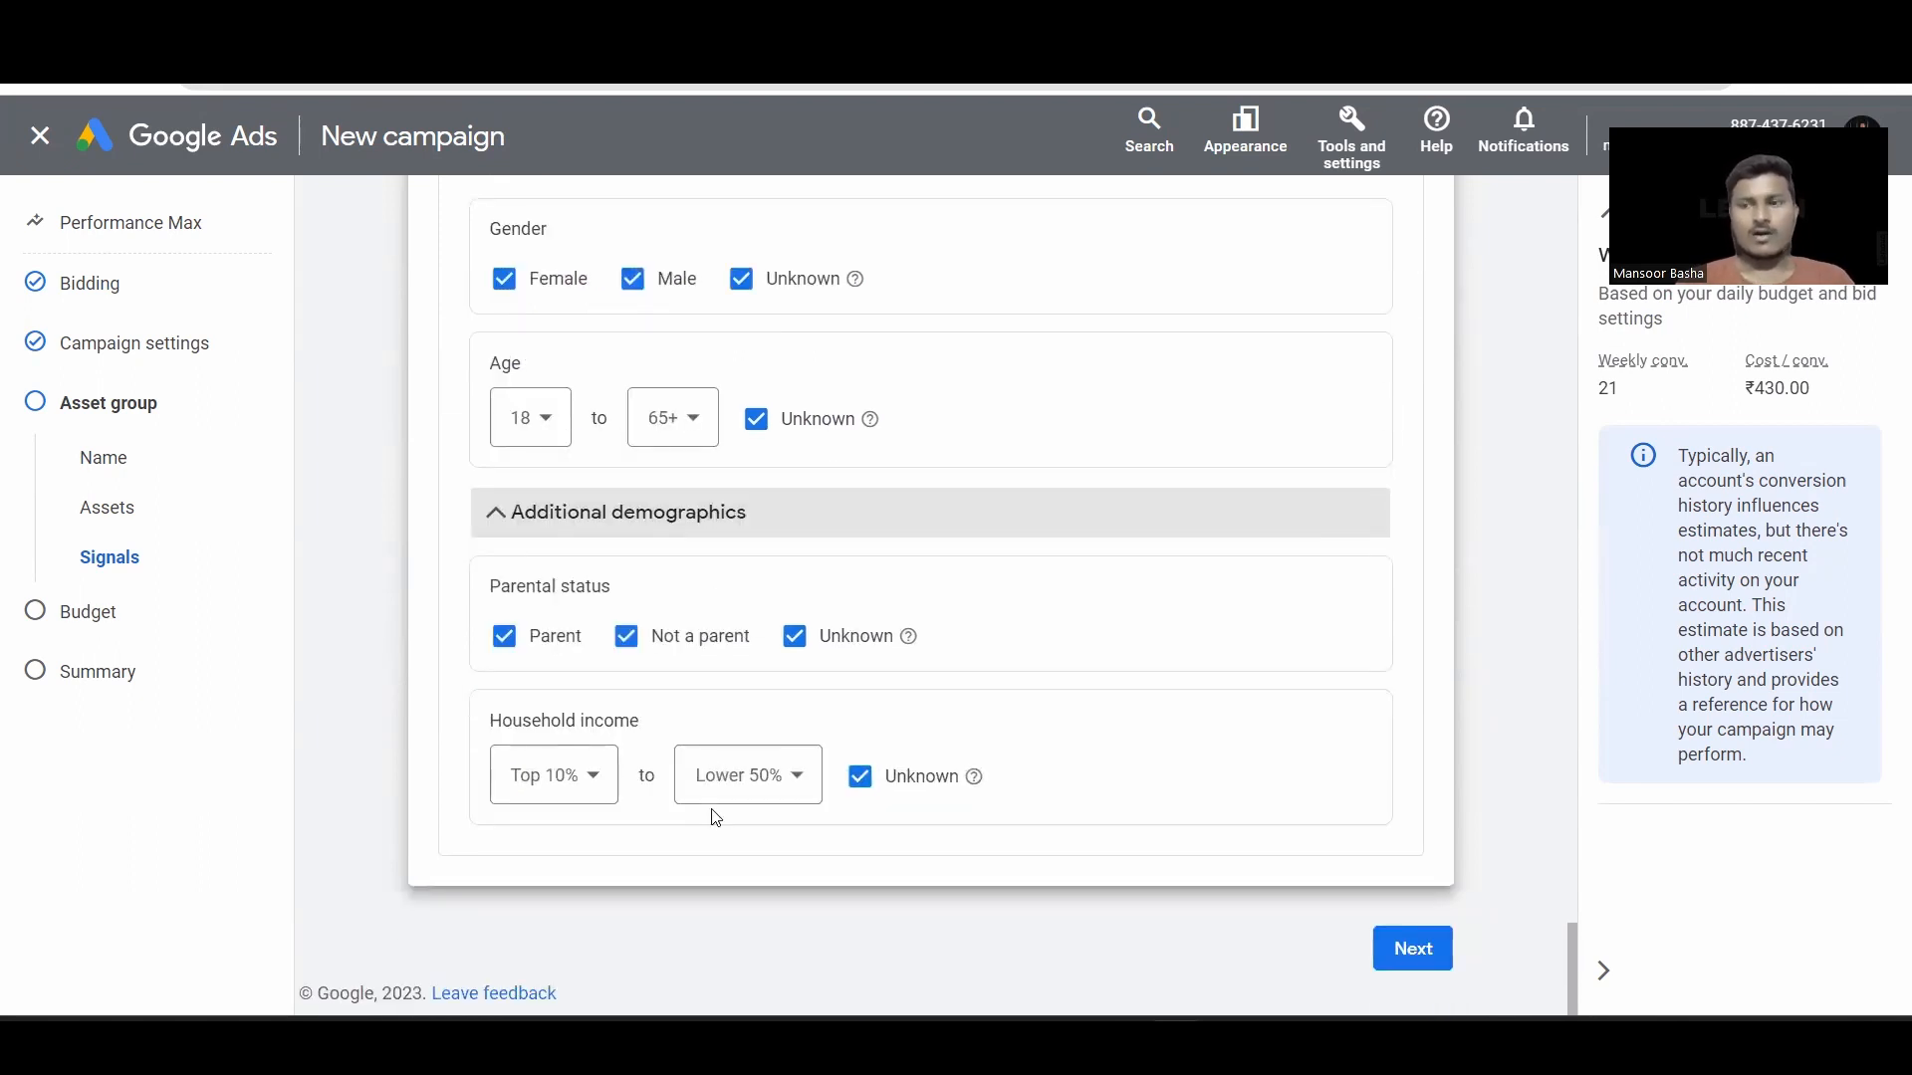
left_click(1413, 949)
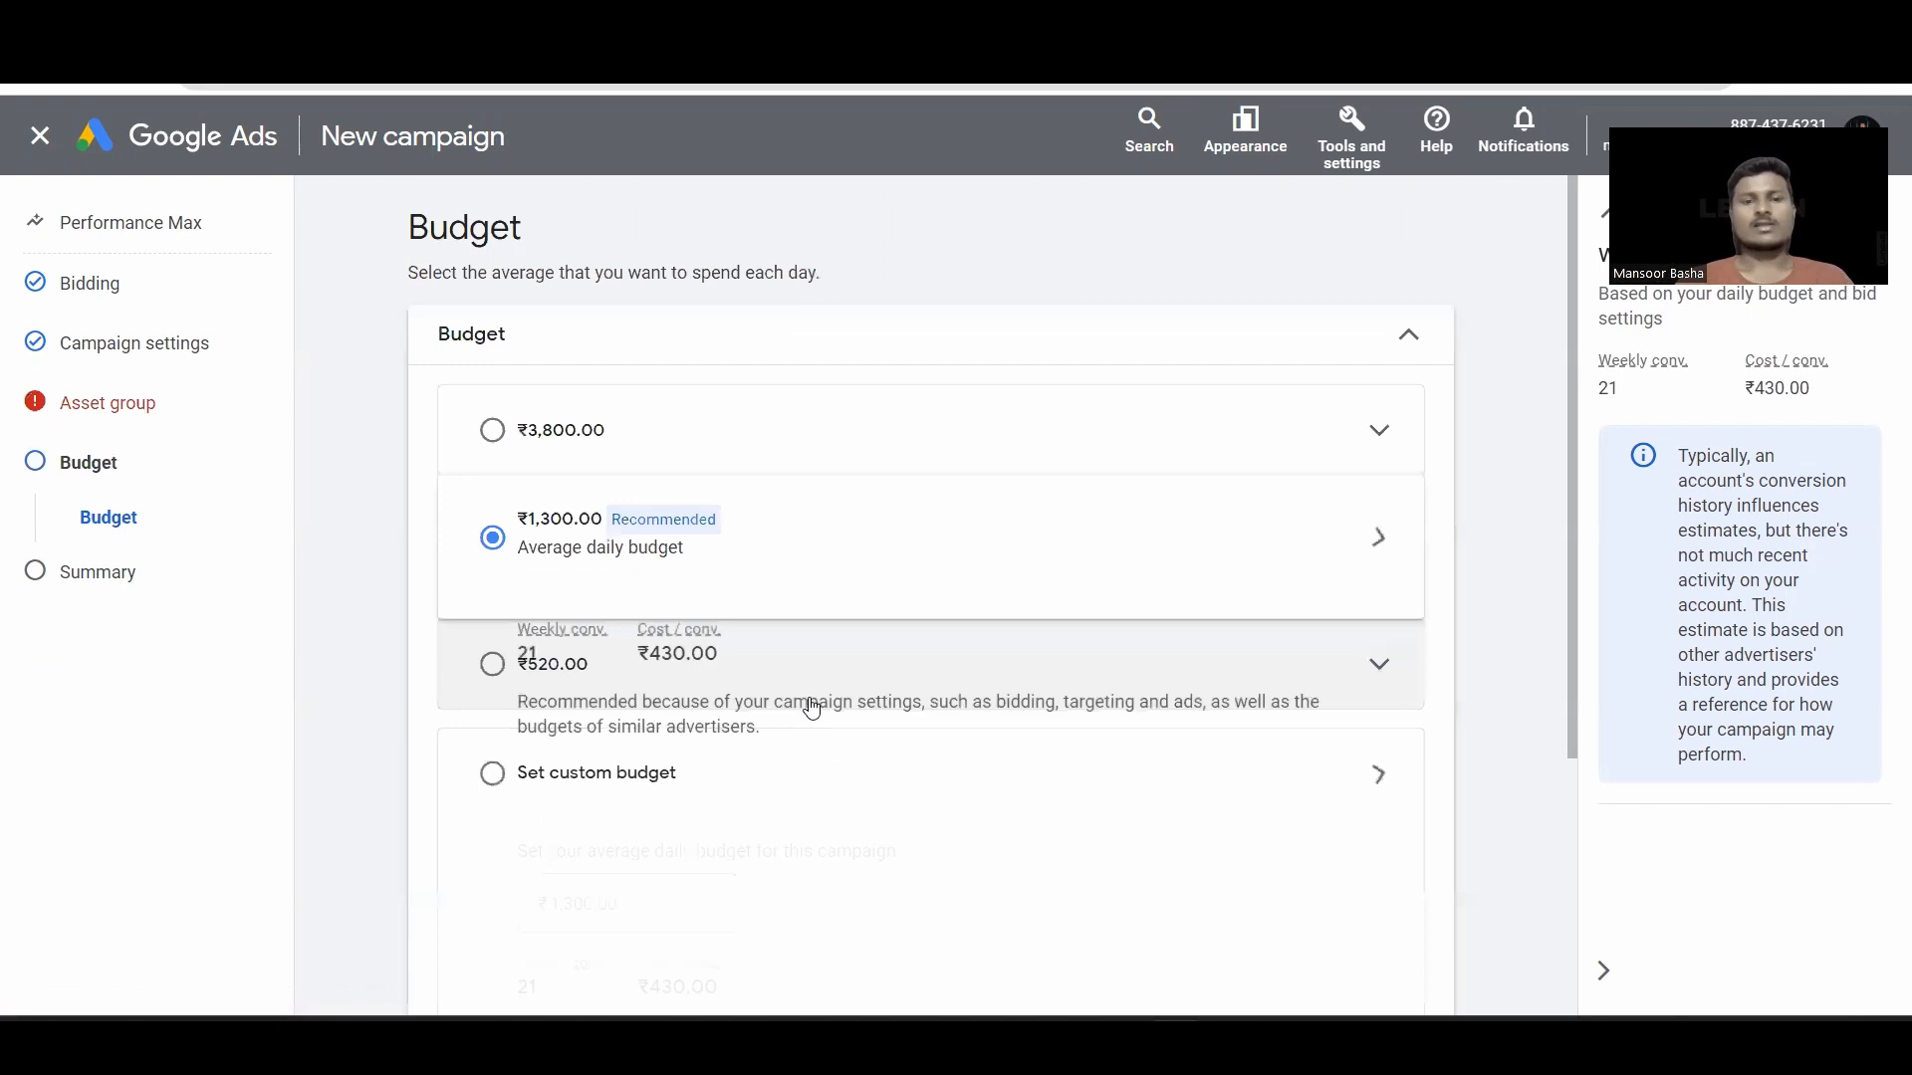
Step: Replace the ₹1,300.00 budget with a custom ₹500 average daily budget and continue to the review
scroll(806, 704, "down", 2)
left_click(615, 747)
left_click(632, 654)
key("BackSpace")
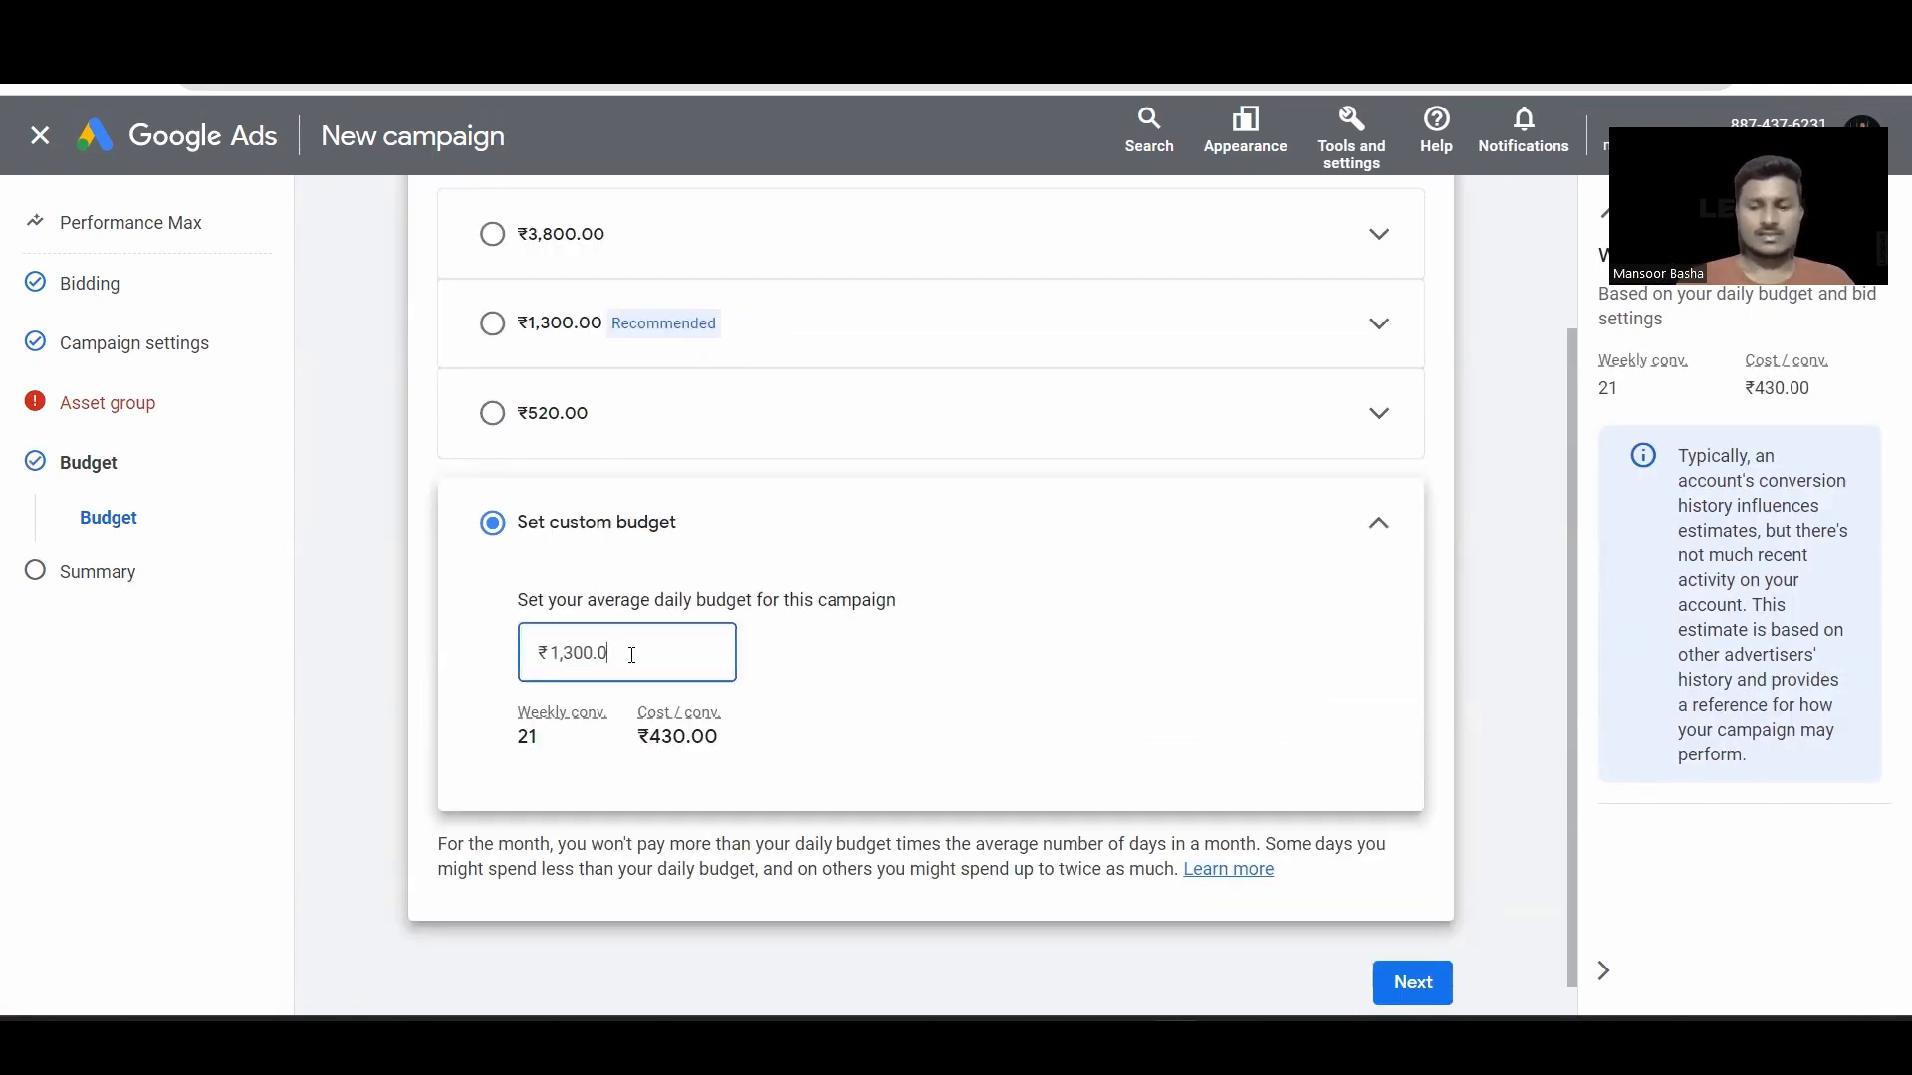
key("BackSpace")
key("BackSpace")
key("BackSpace")
key("BackSpace")
key("BackSpace")
key("BackSpace")
key("BackSpace")
type("500")
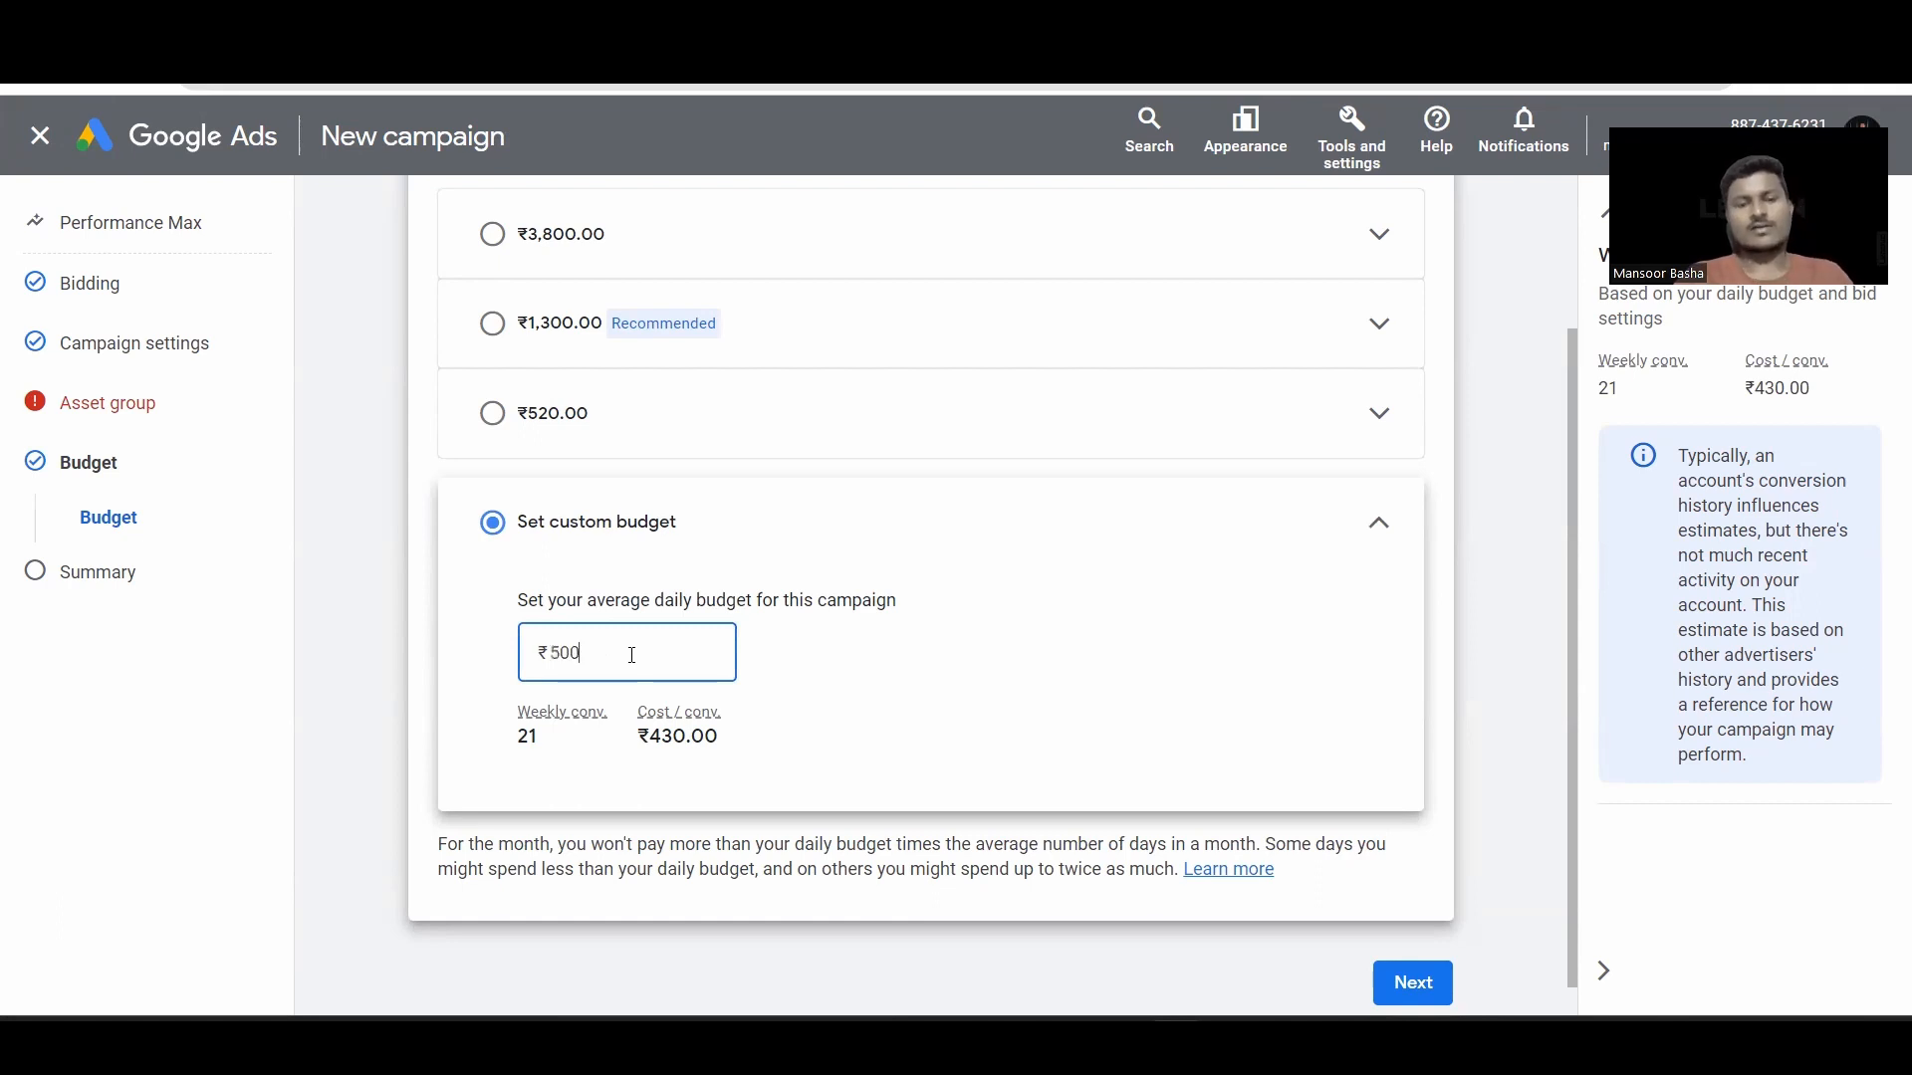
scroll(1036, 644, "down", 2)
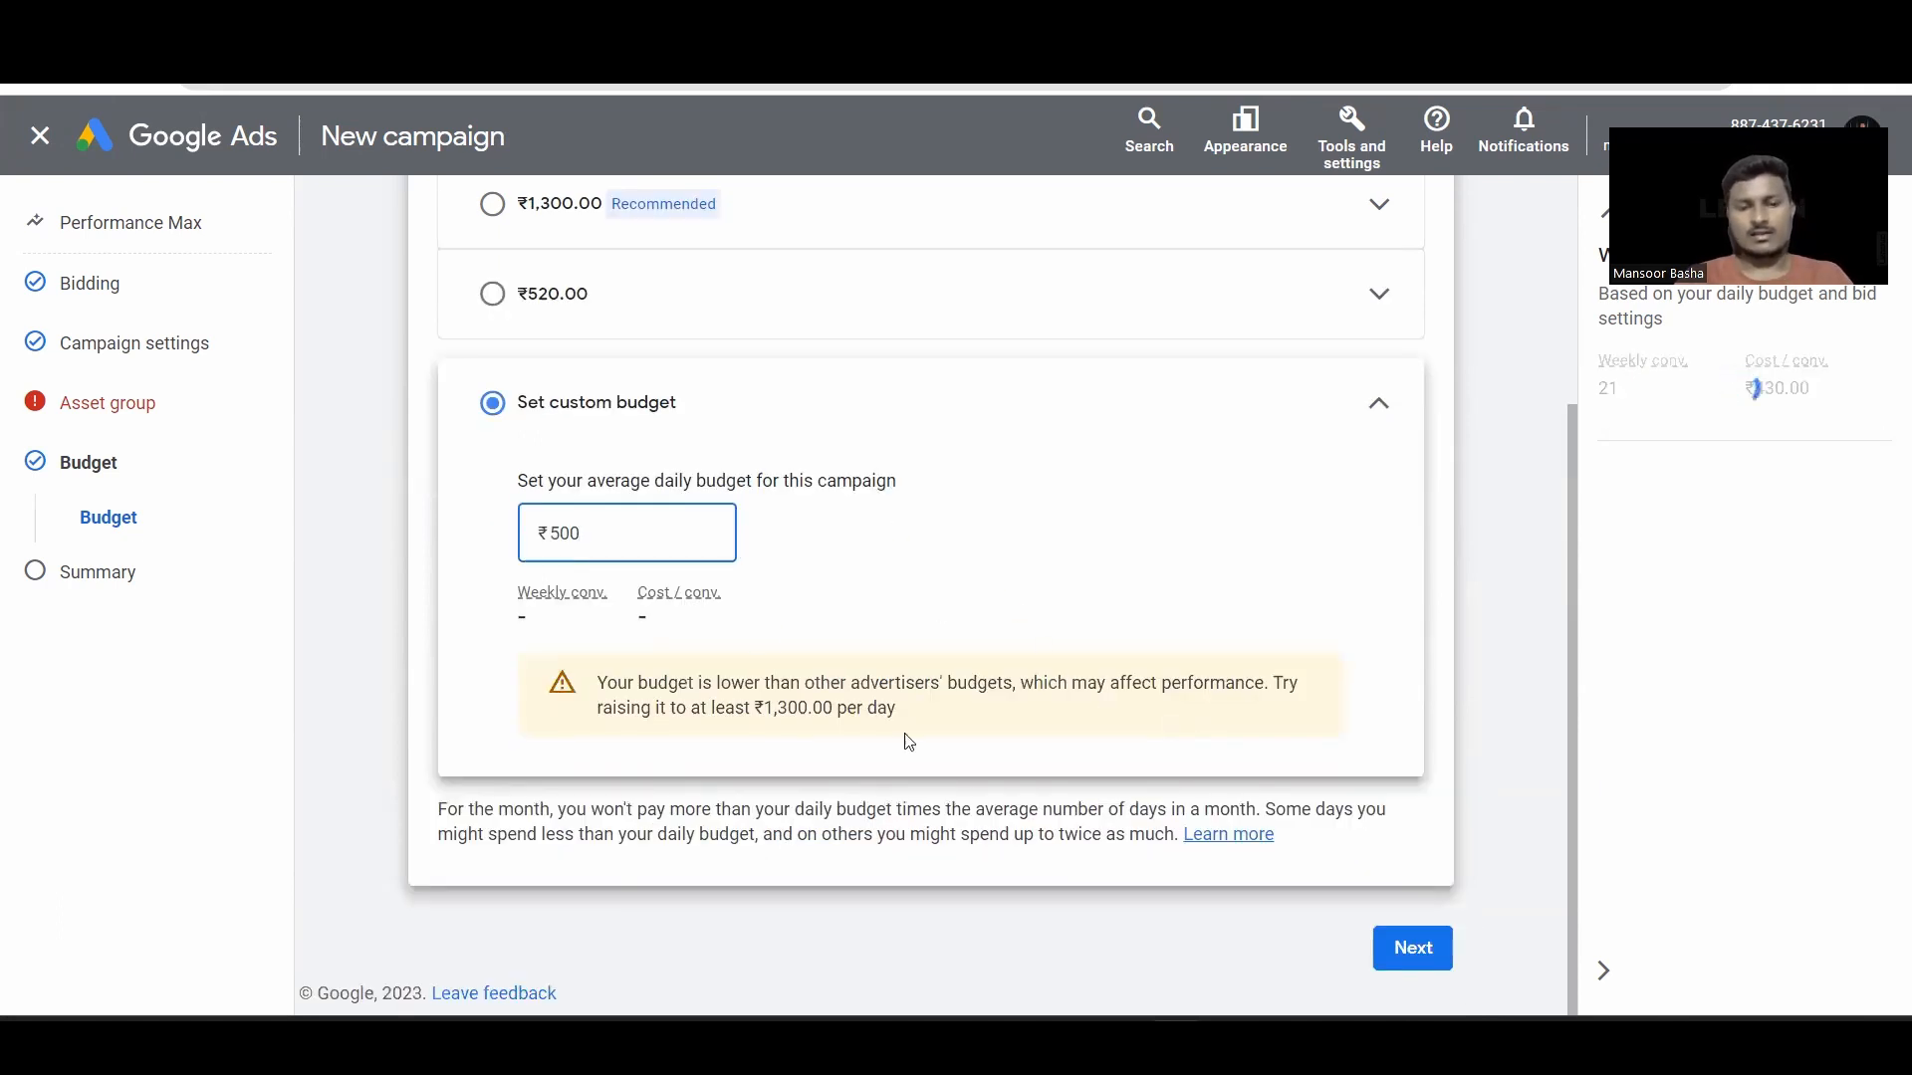
left_click(1411, 949)
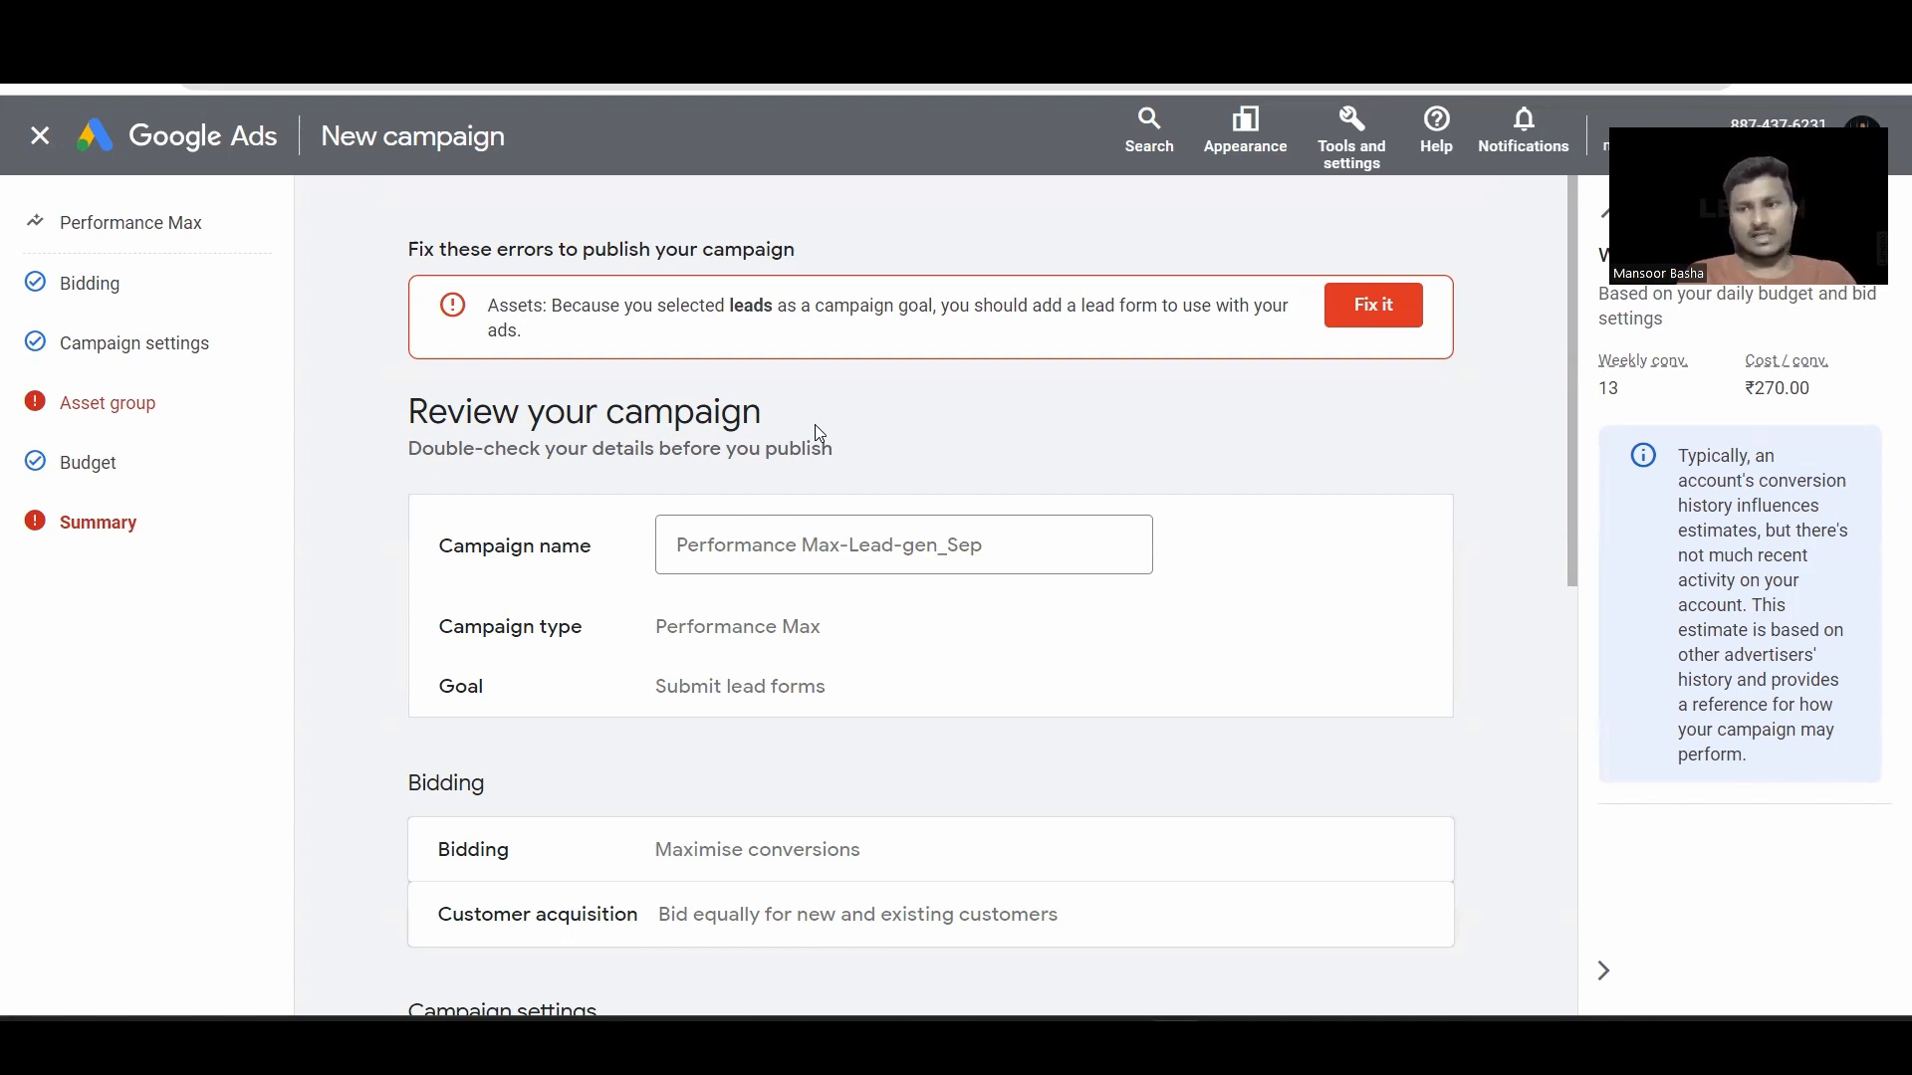
Step: Save and apply the Digital Marketing Course lead form, raising ad strength to Excellent
left_click(1398, 332)
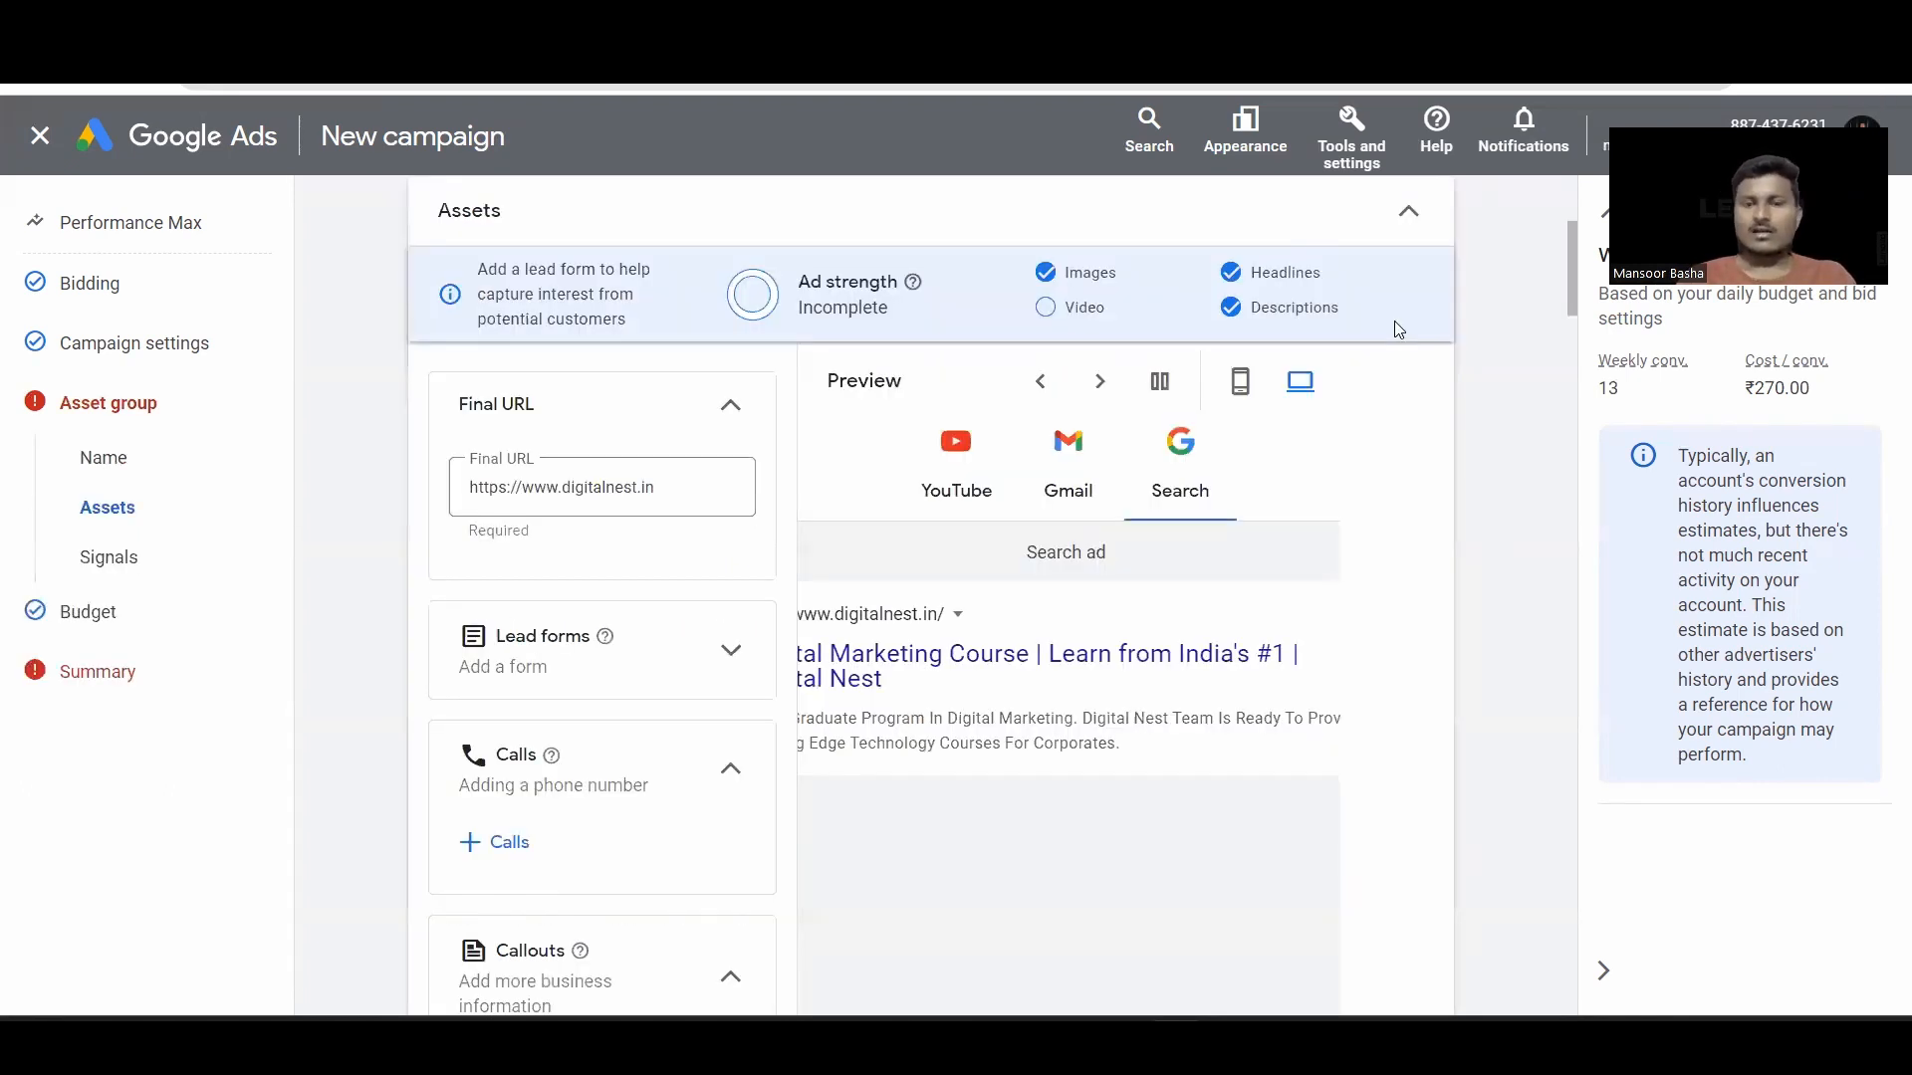
left_click(1082, 465)
scroll(734, 623, "down", 1)
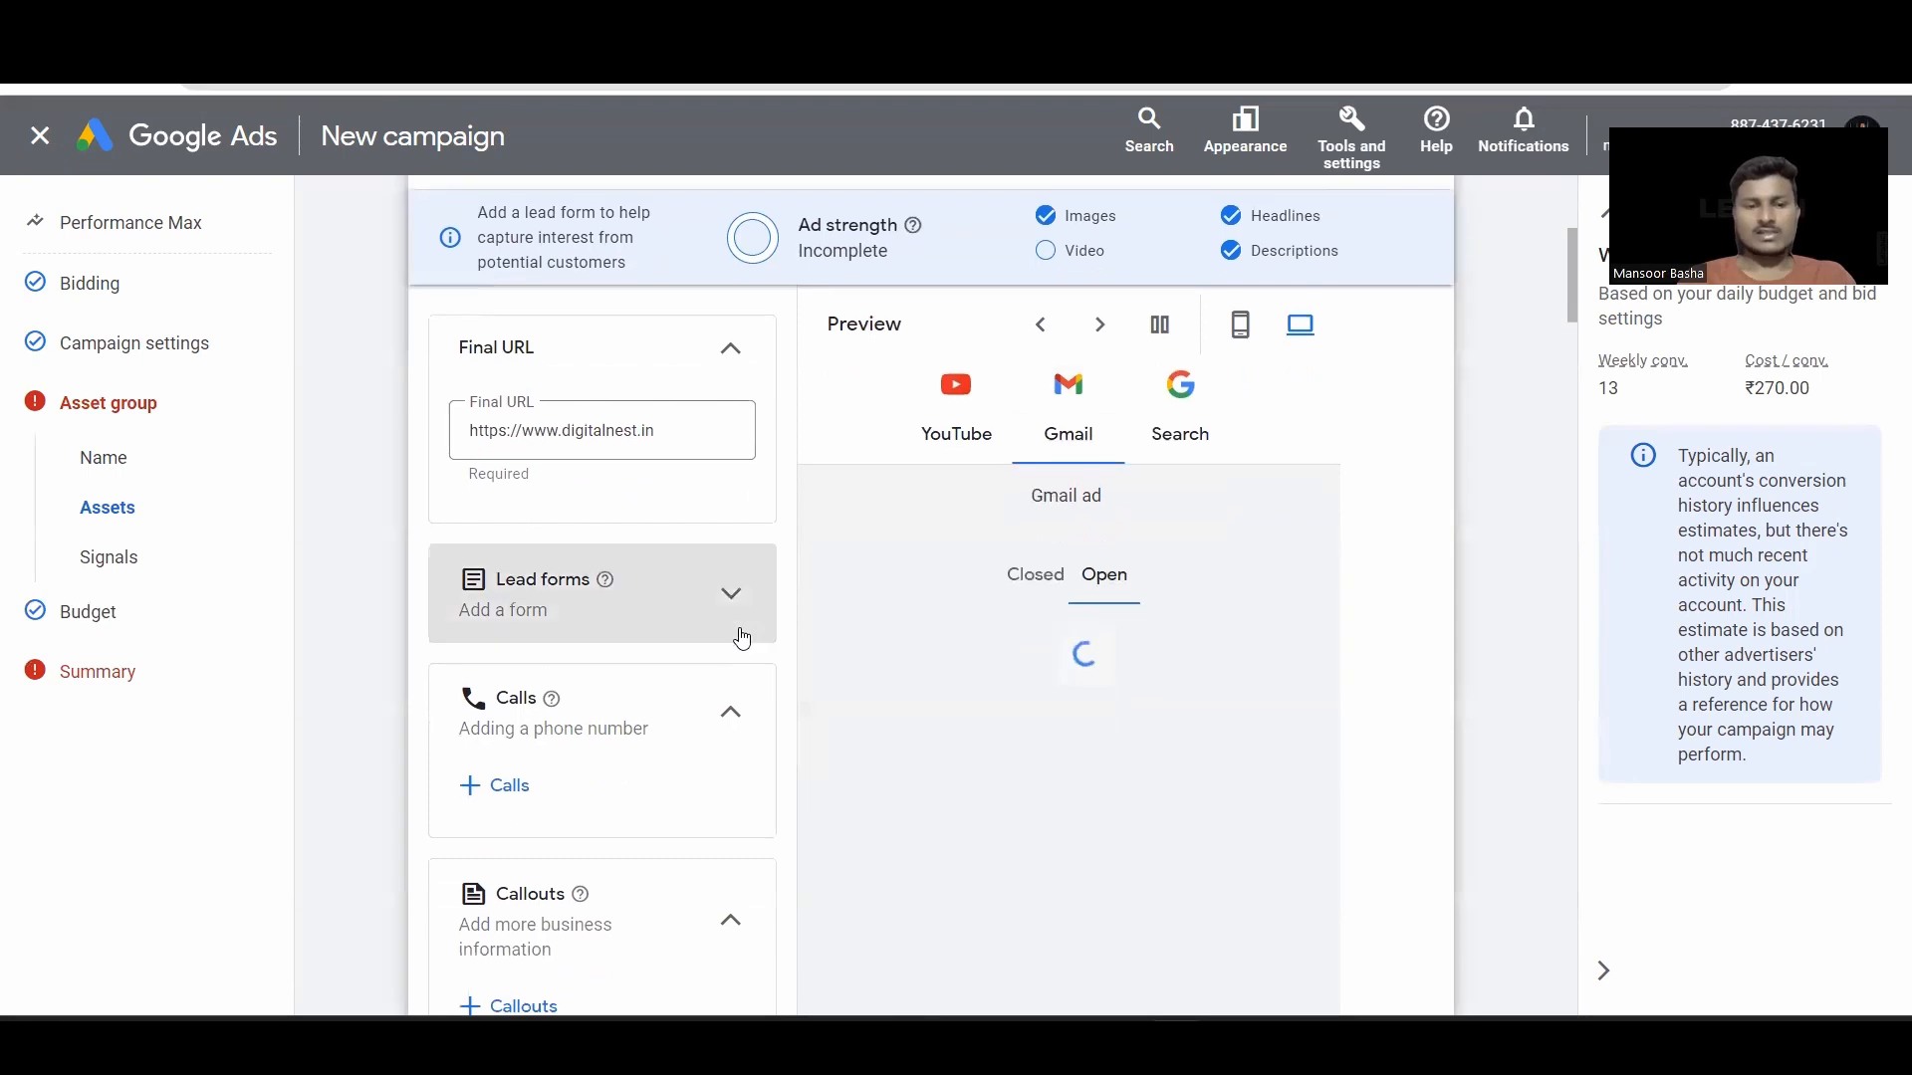
left_click(667, 638)
scroll(726, 558, "down", 10)
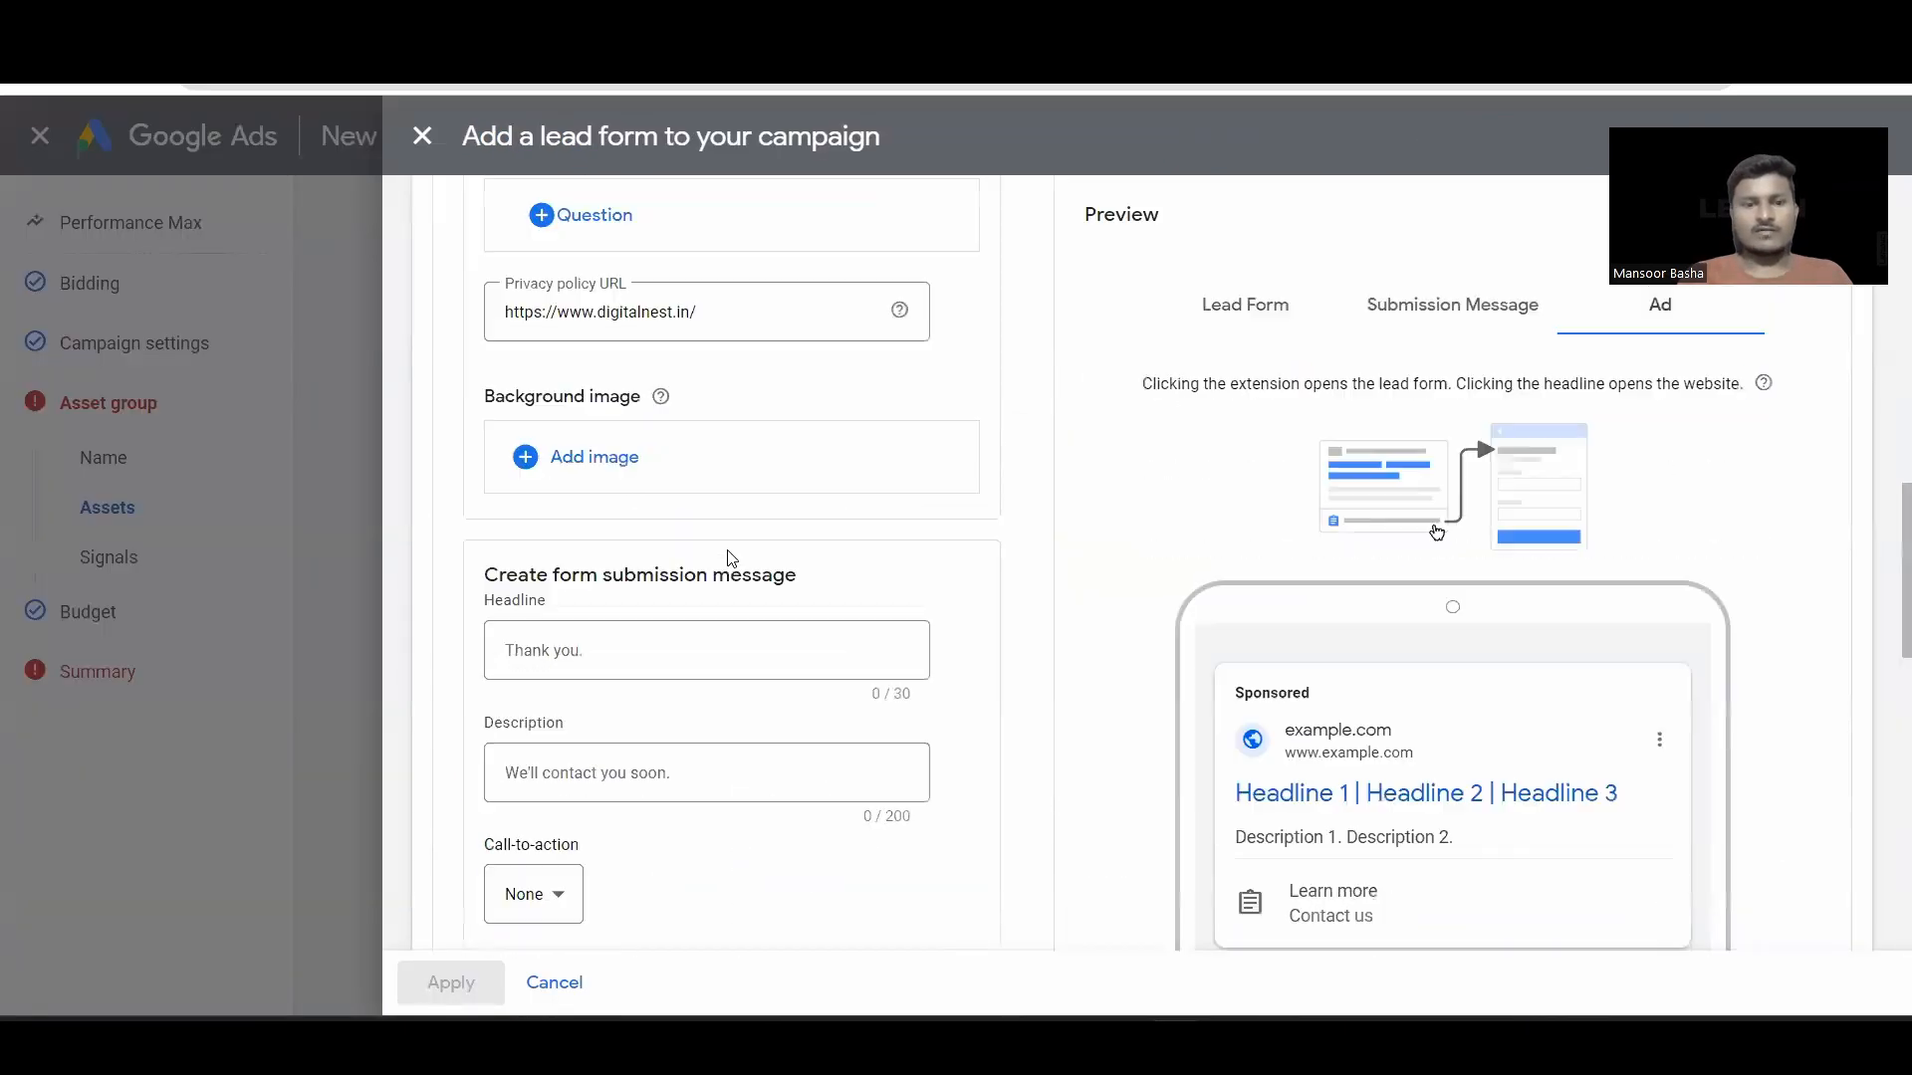
scroll(554, 833, "down", 3)
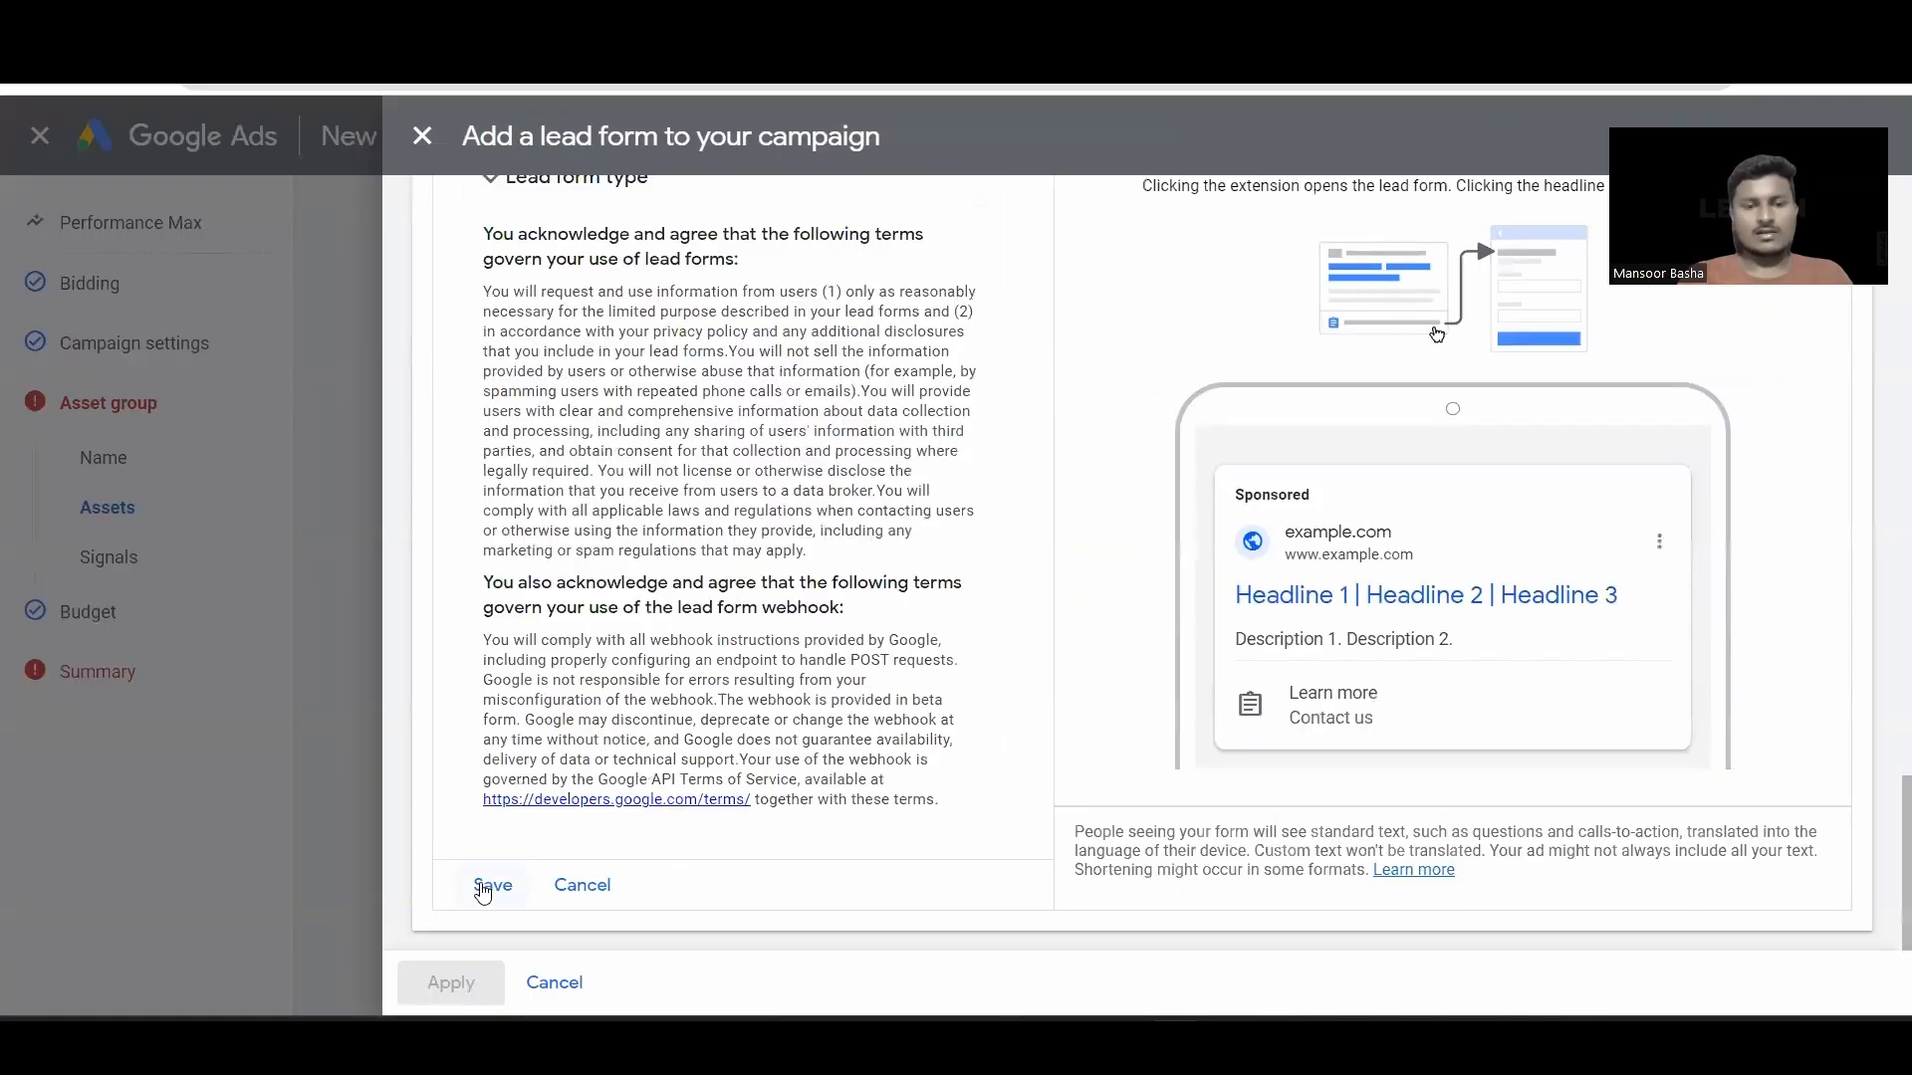
left_click(492, 886)
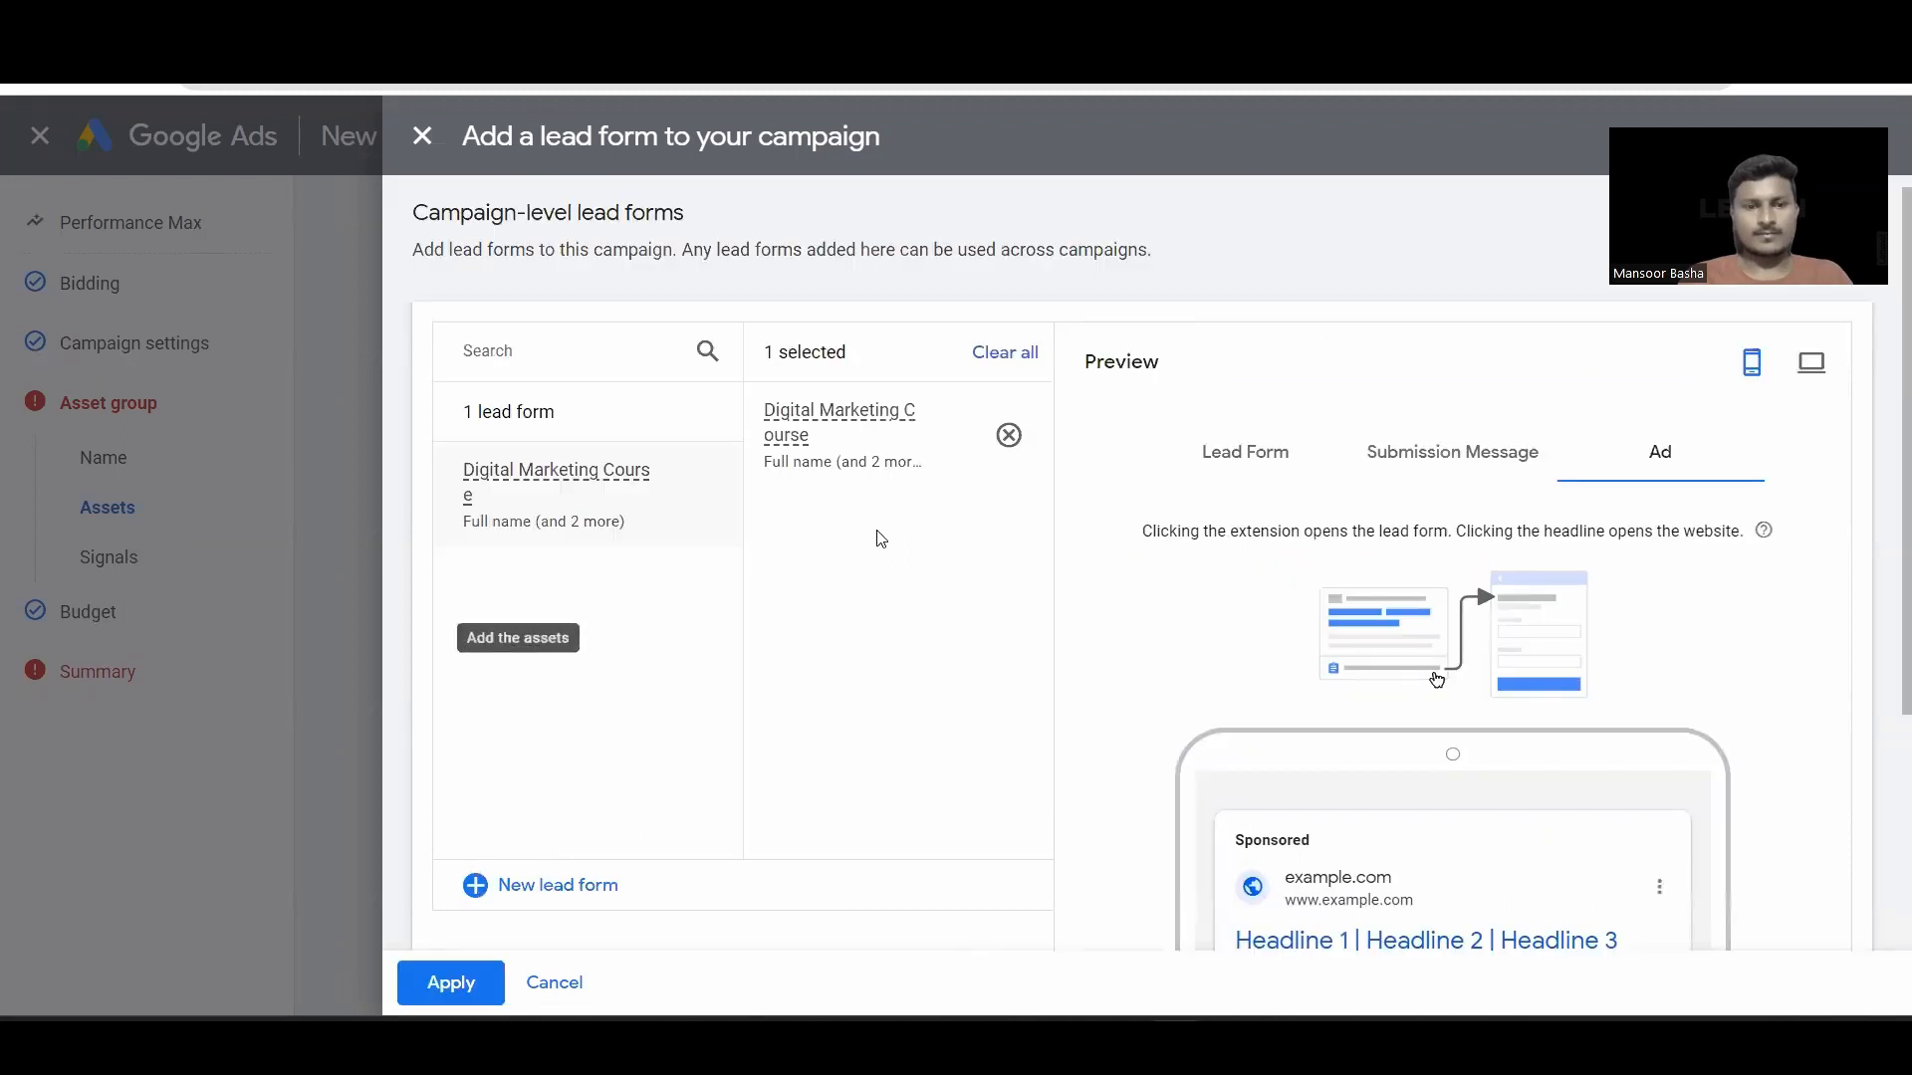
scroll(747, 555, "down", 3)
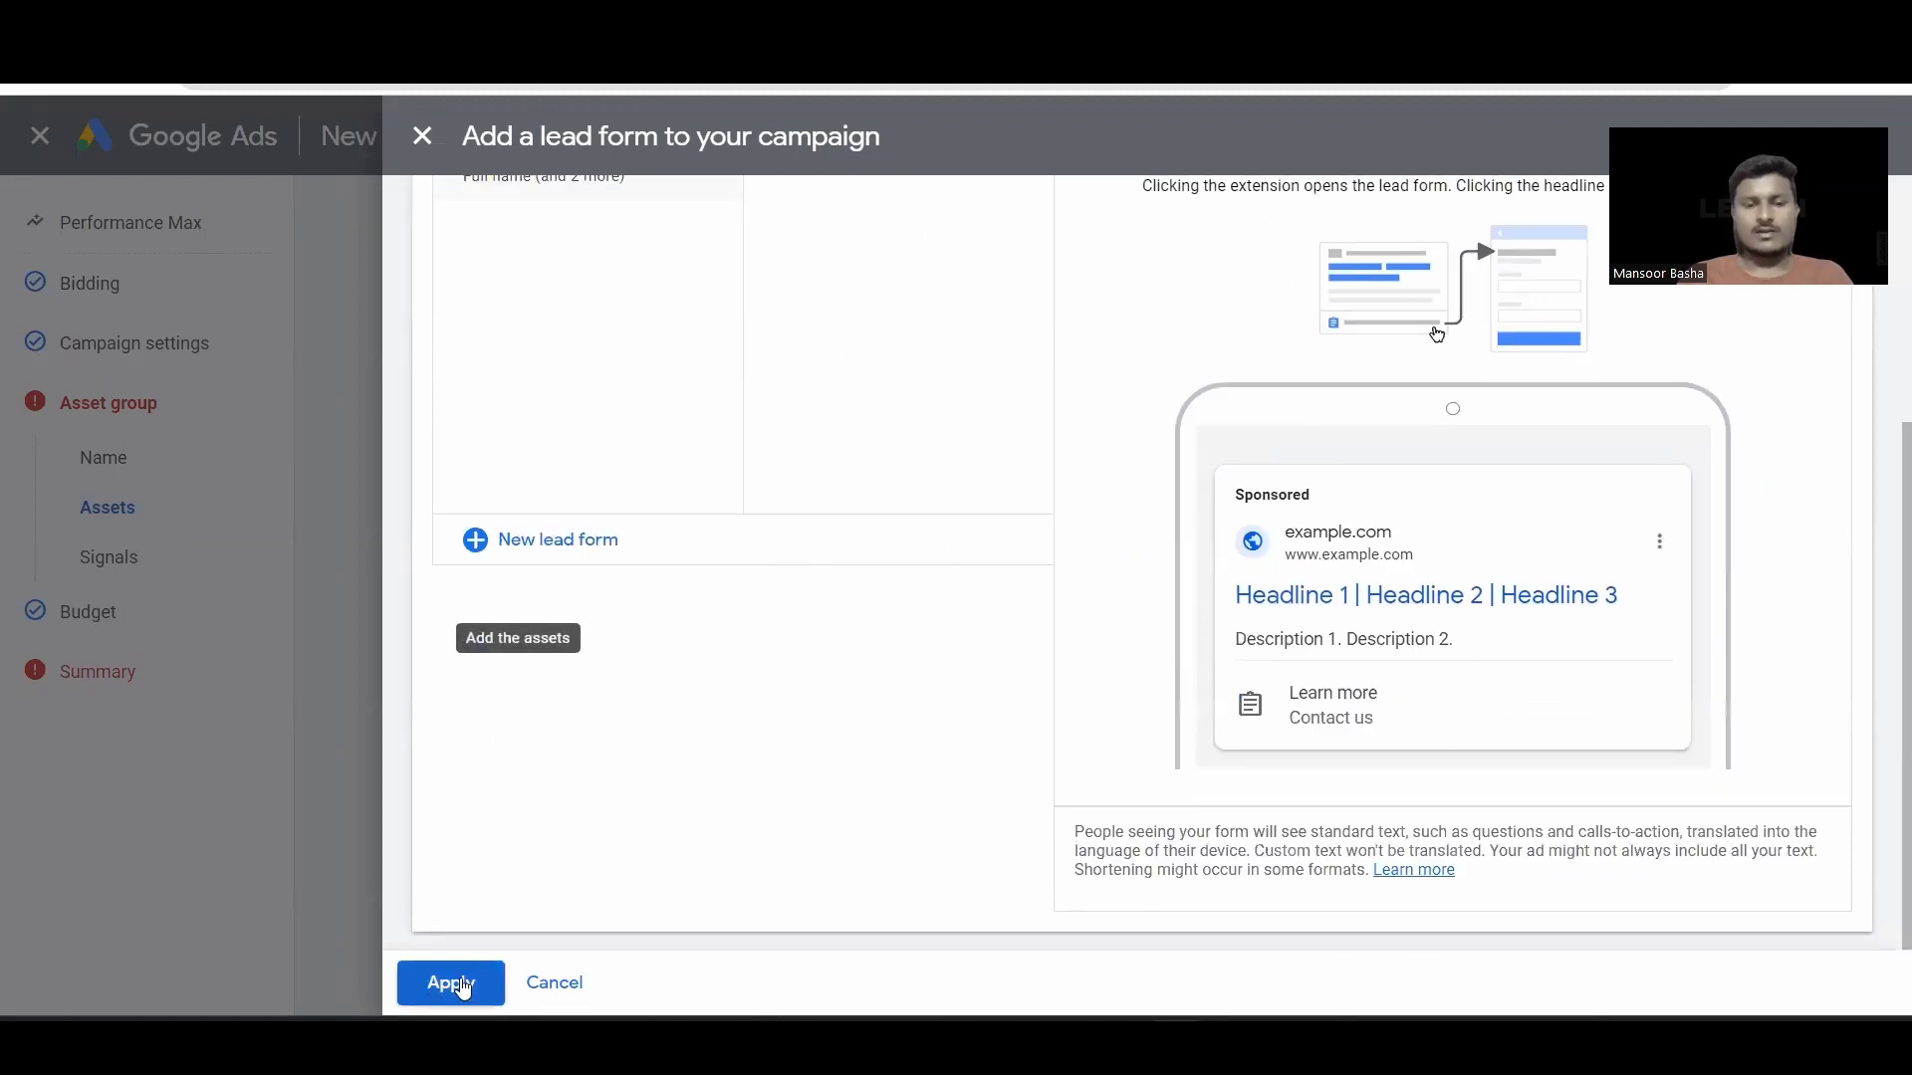
left_click(452, 984)
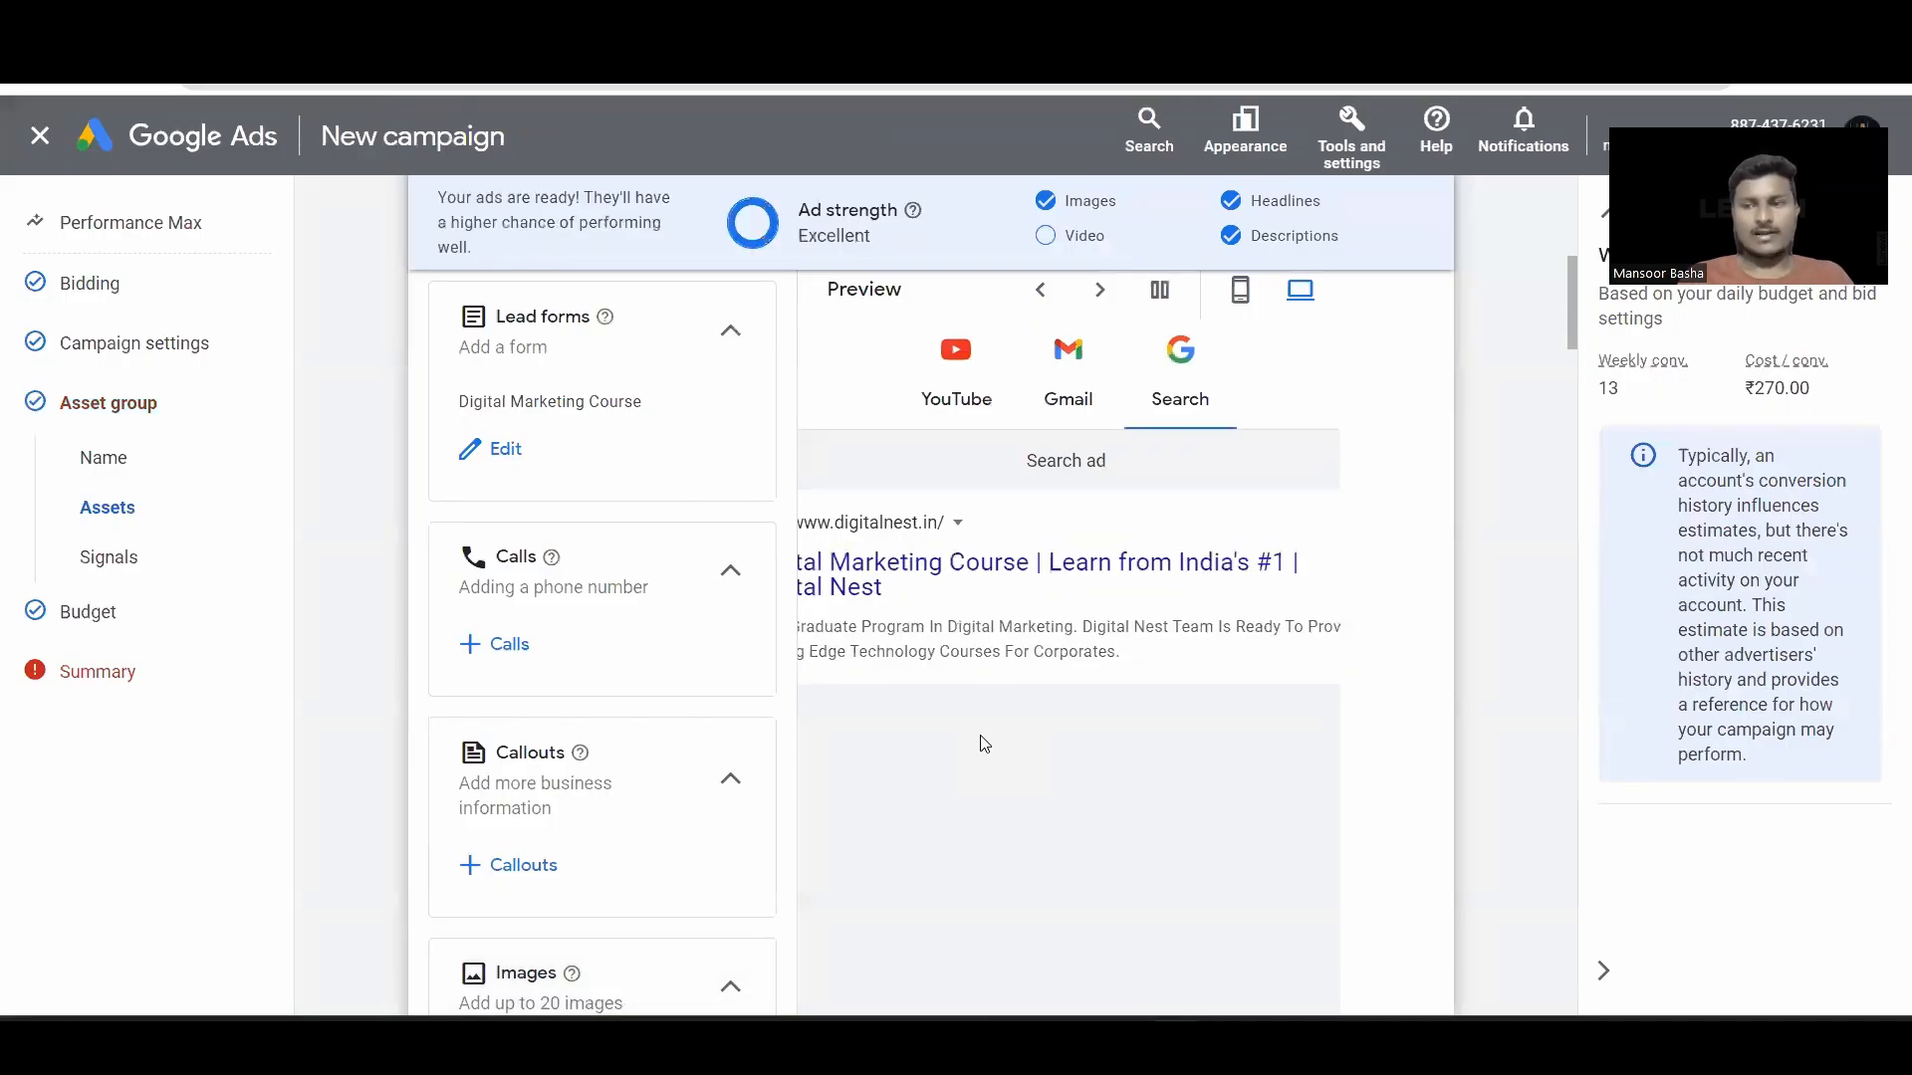
scroll(661, 717, "down", 5)
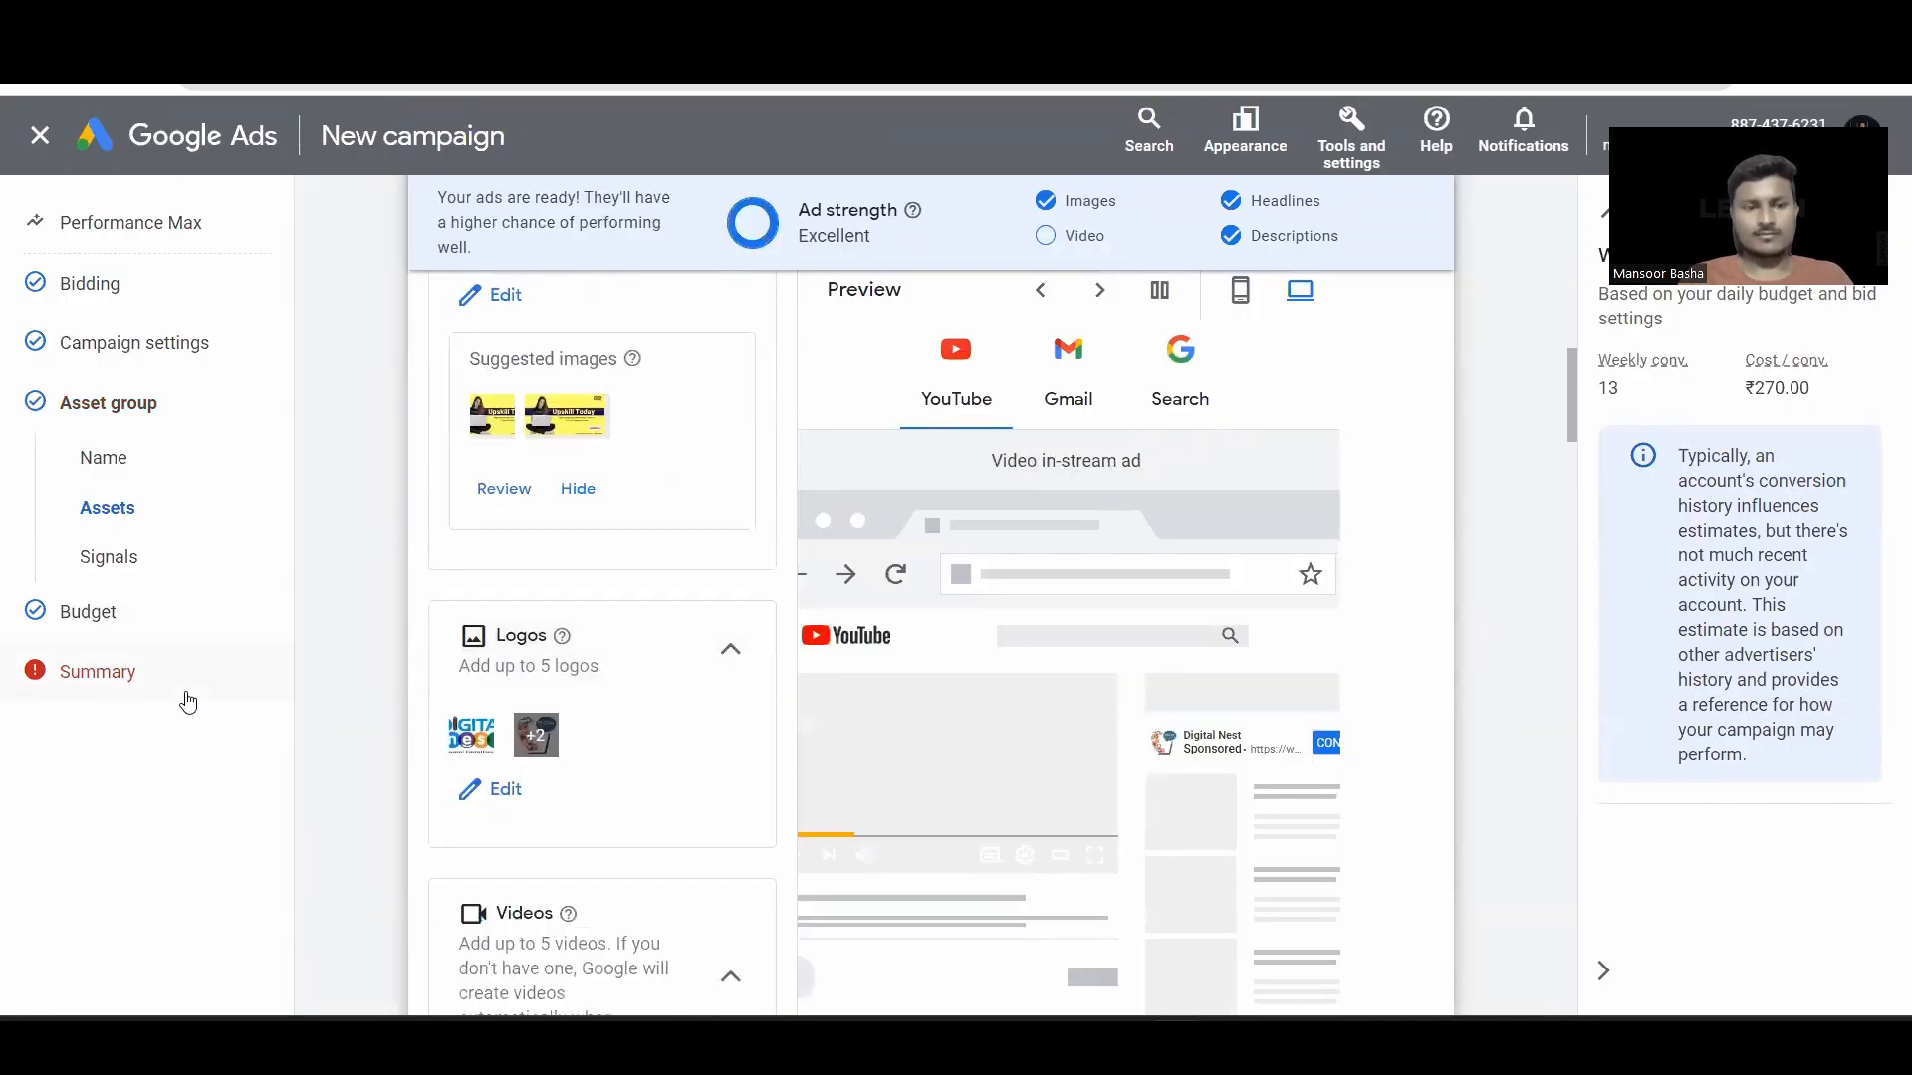
scroll(1100, 721, "down", 15)
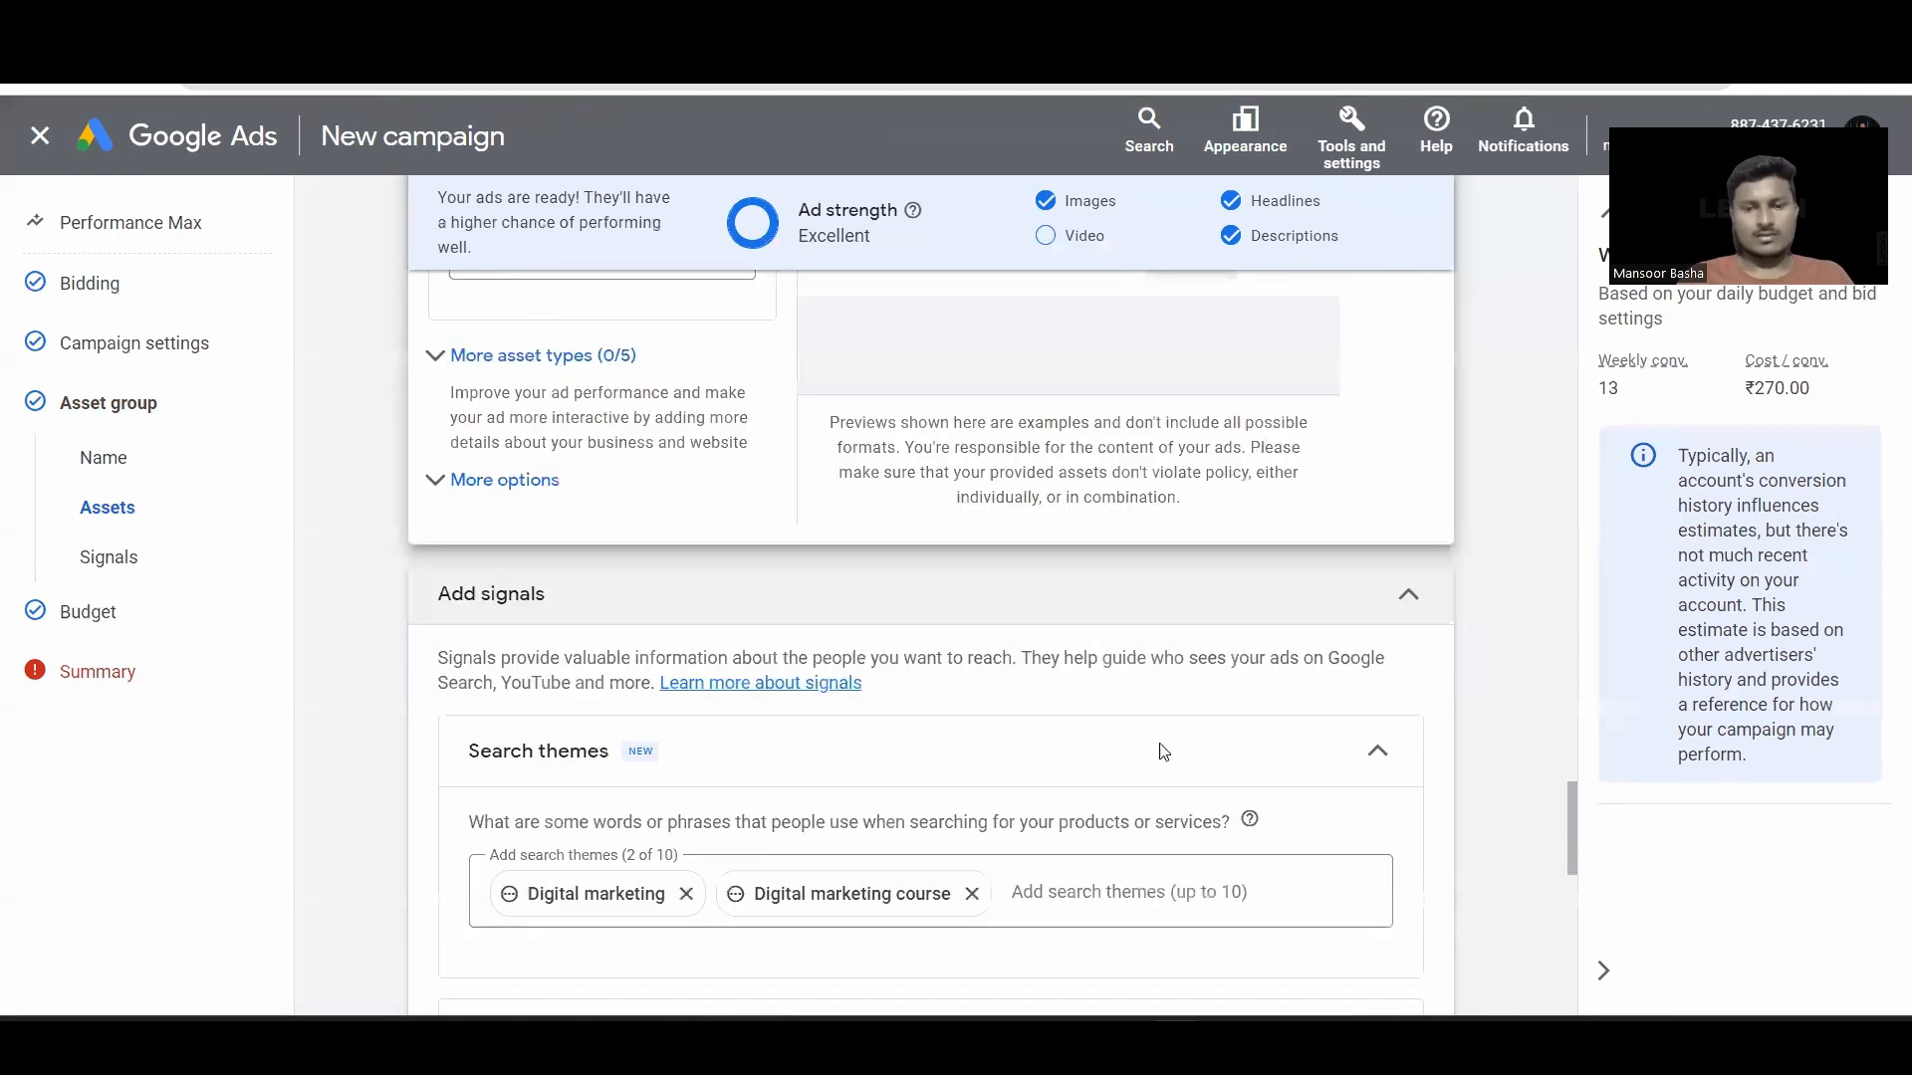
scroll(1163, 752, "down", 10)
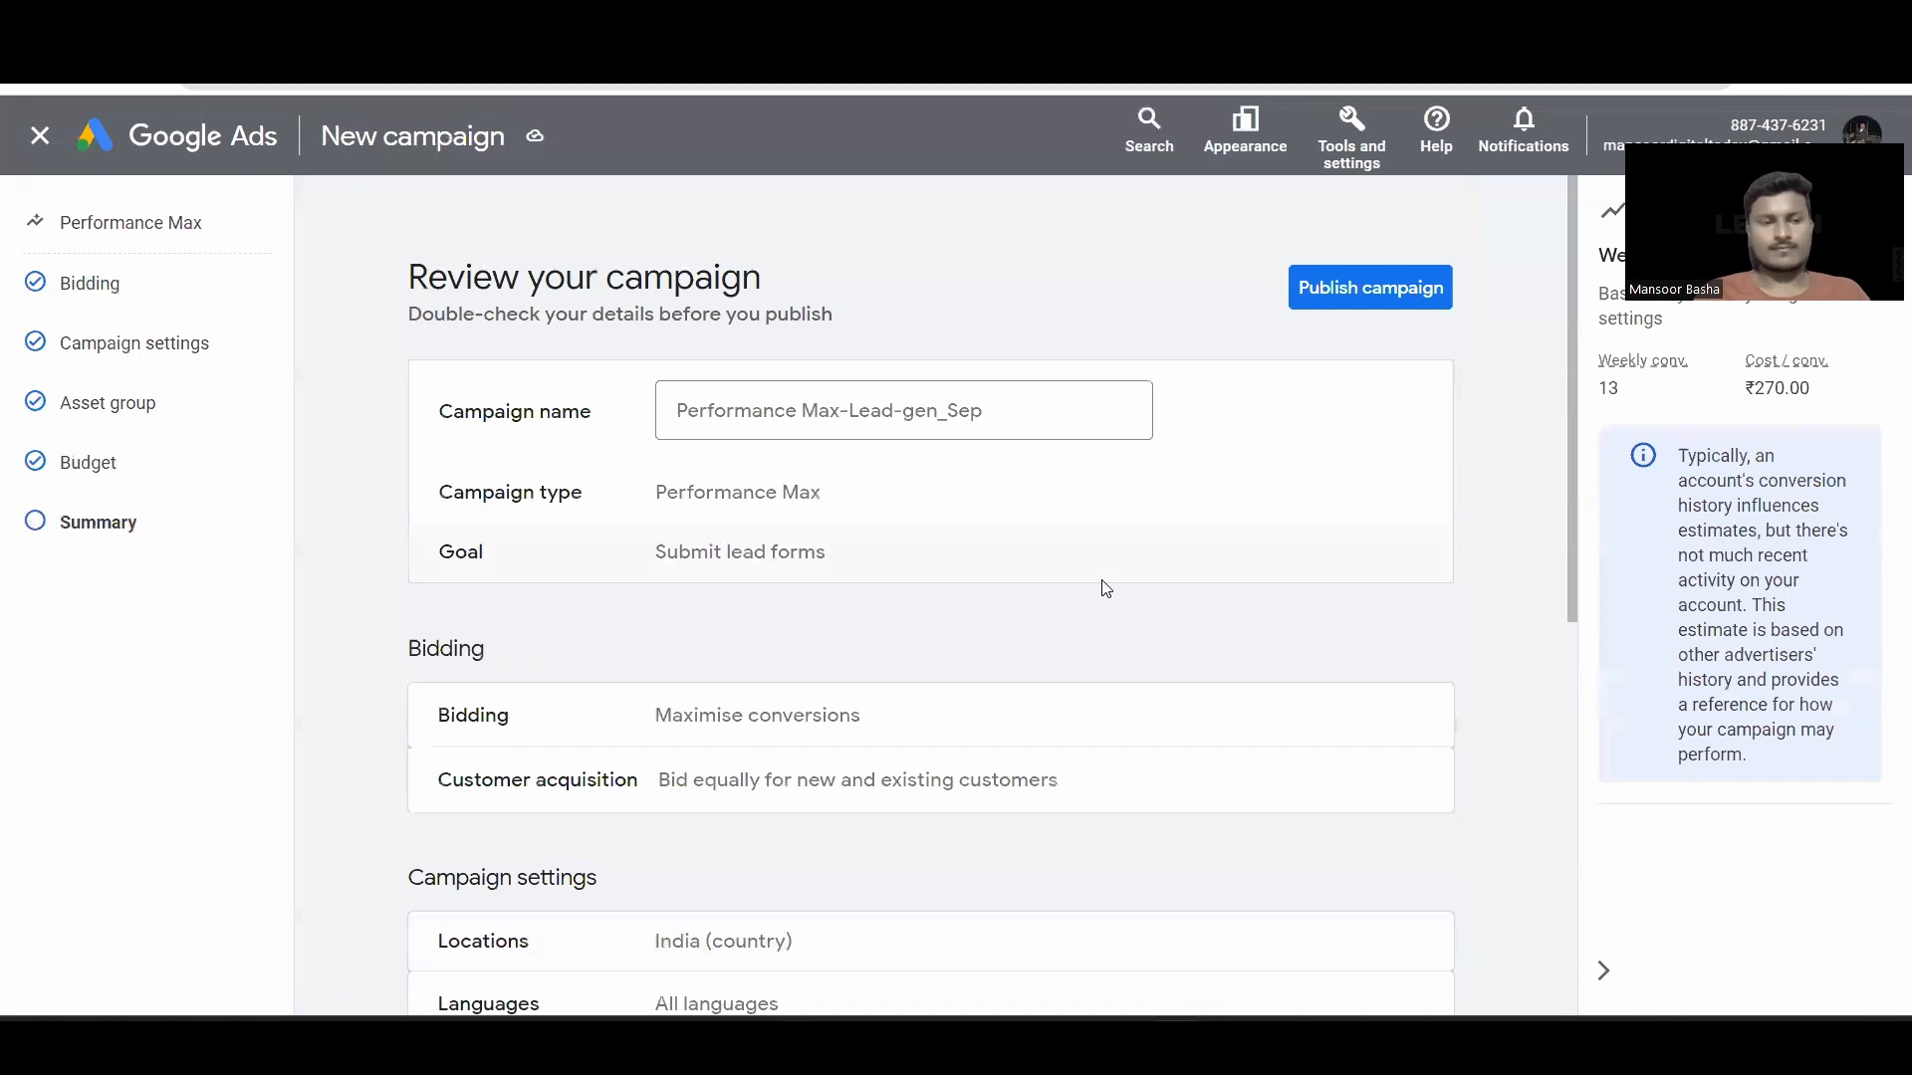
Step: Publish the Performance Max-Lead-gen_Sep campaign
left_click(1346, 309)
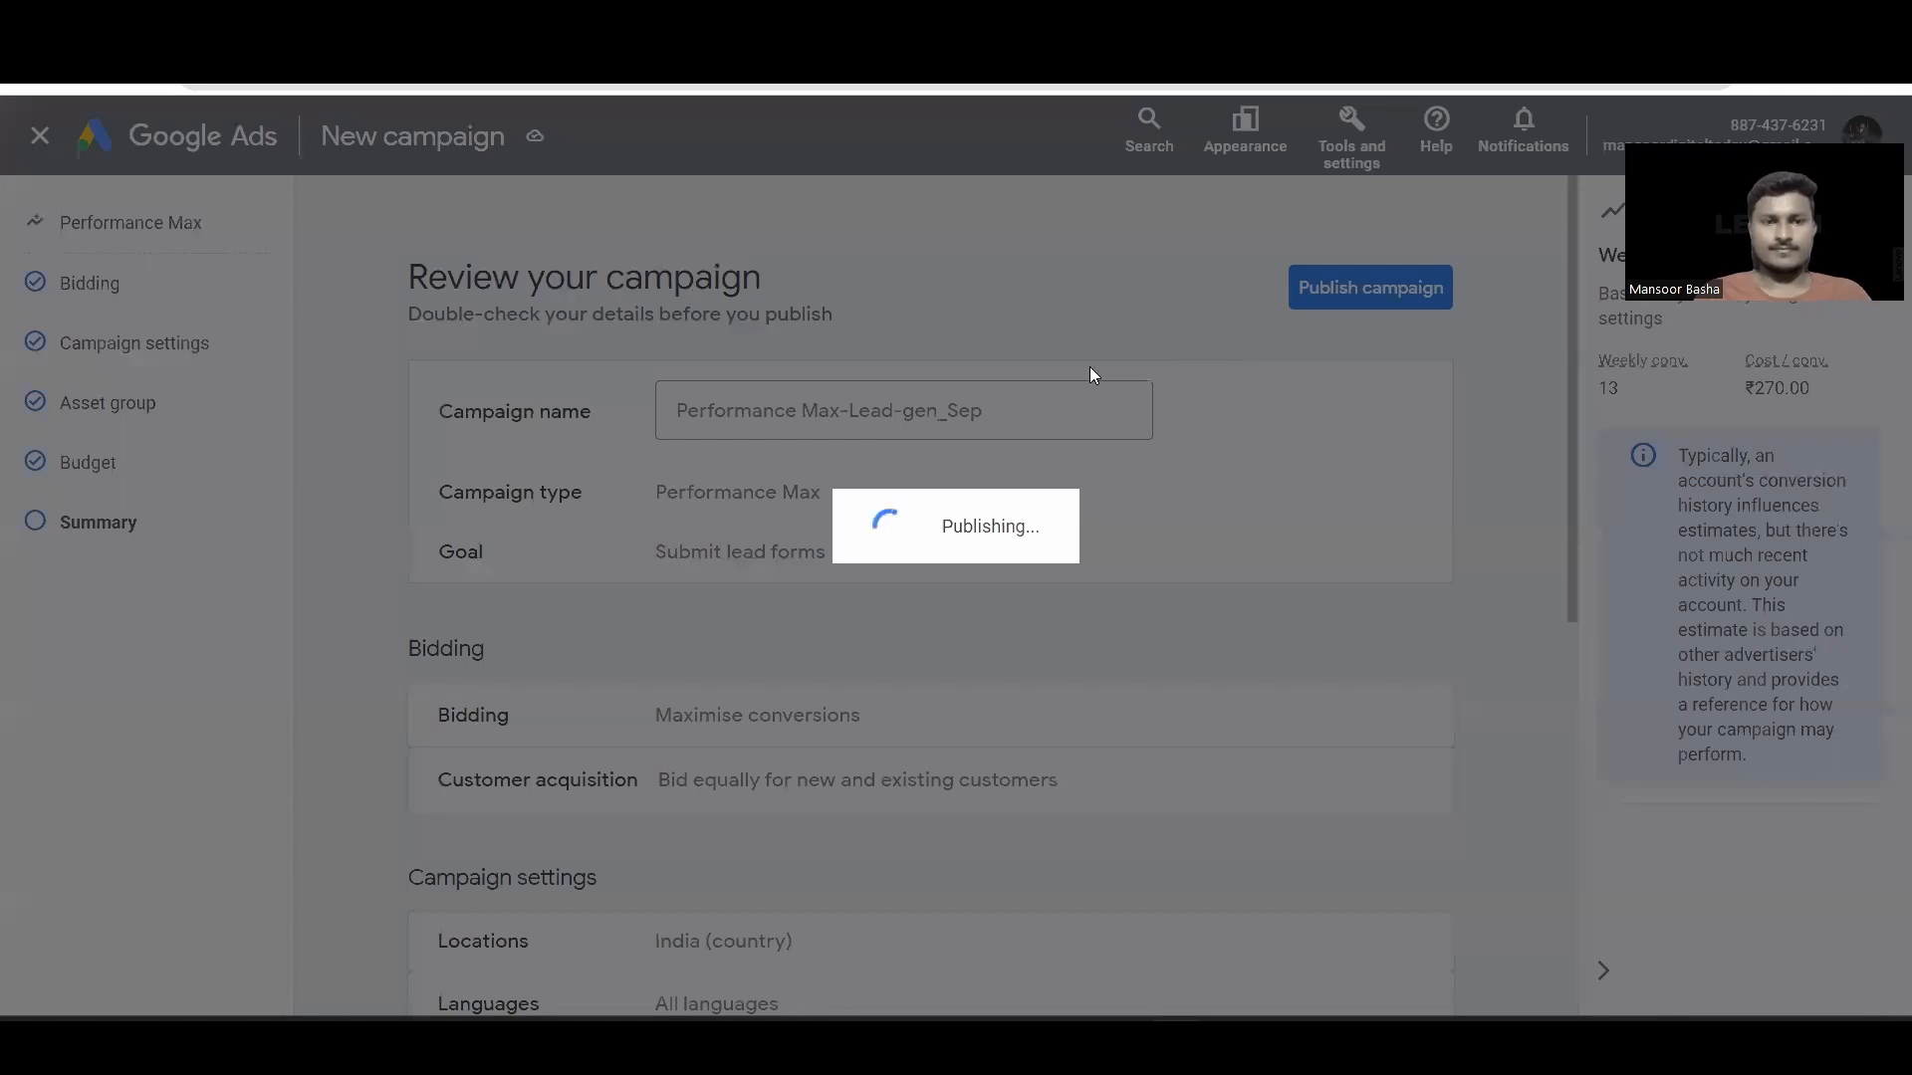